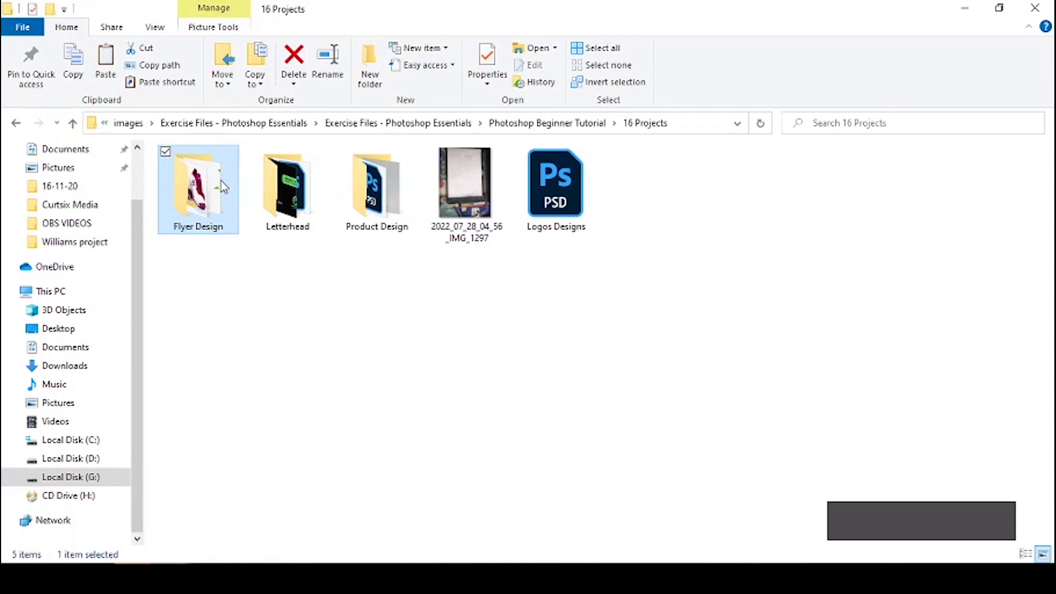
Step: Open the Flyer Design folder to check the pngegg sneaker images, then return to Chrome
double_click(223, 187)
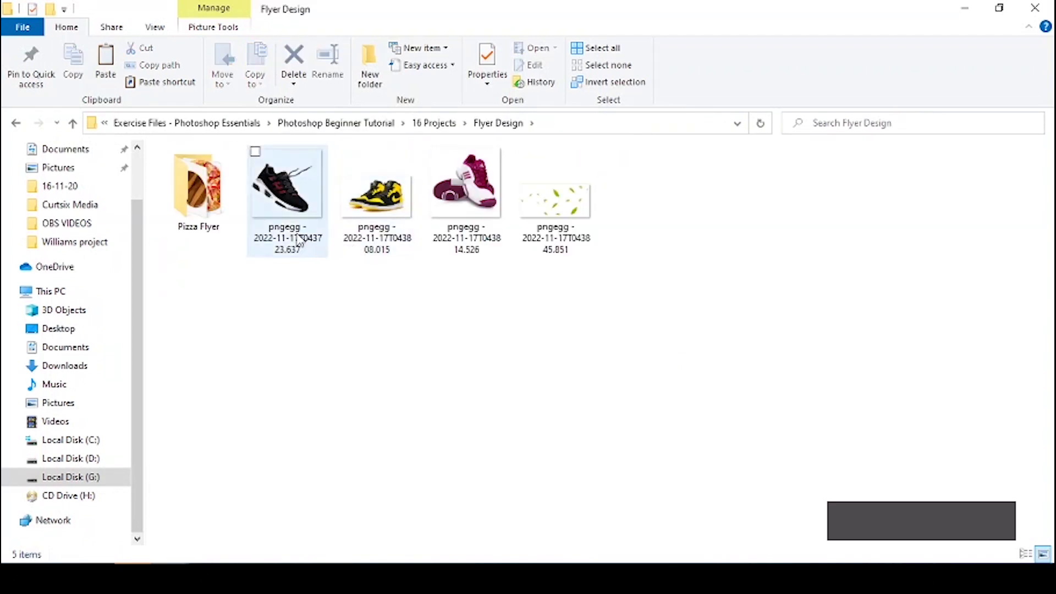
key("Tab")
key("Tab")
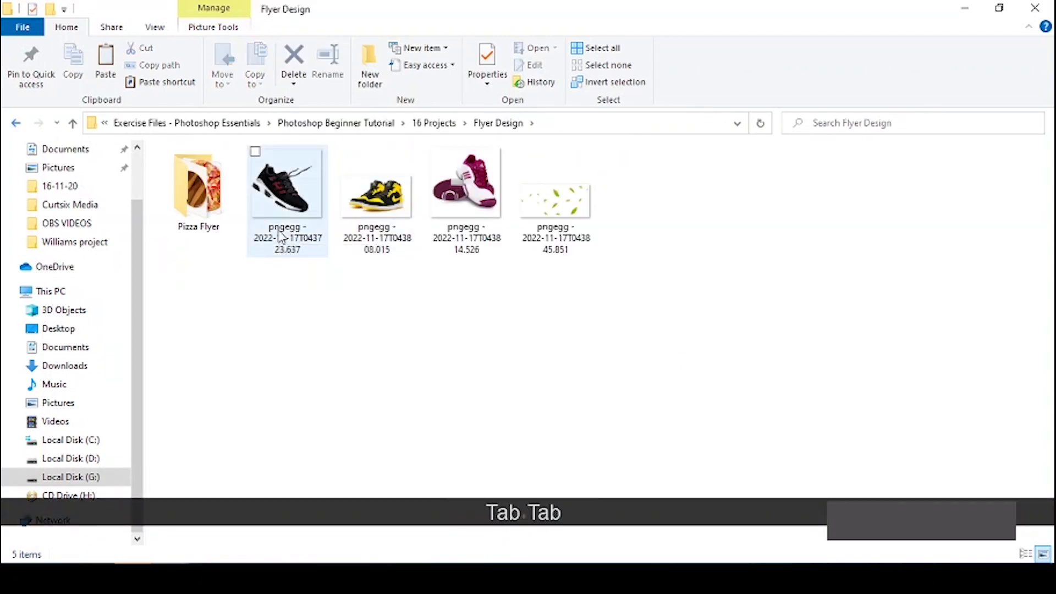
key("1")
key("1")
key("grave")
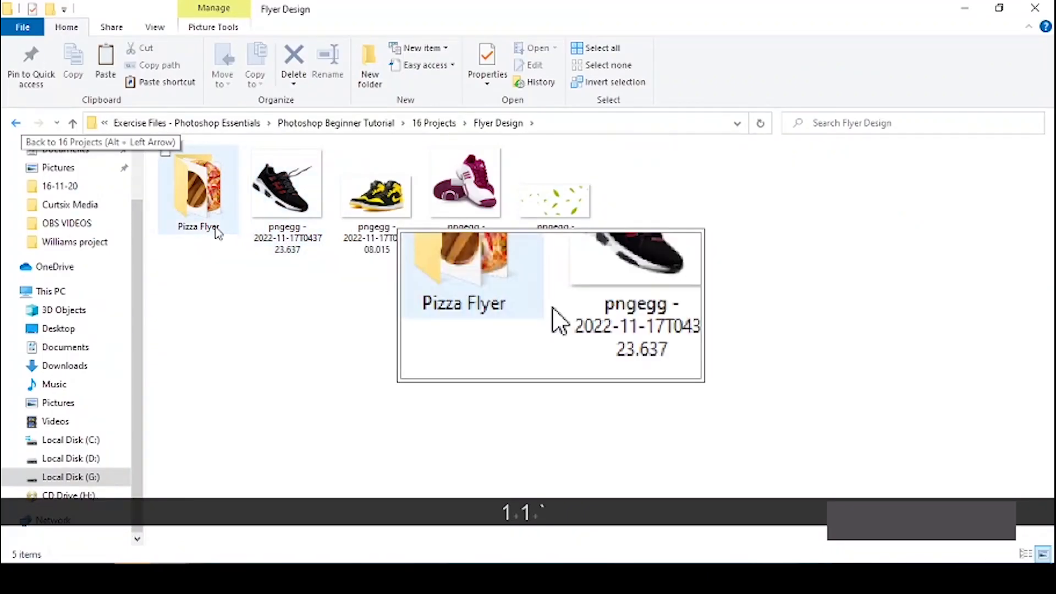
key("grave")
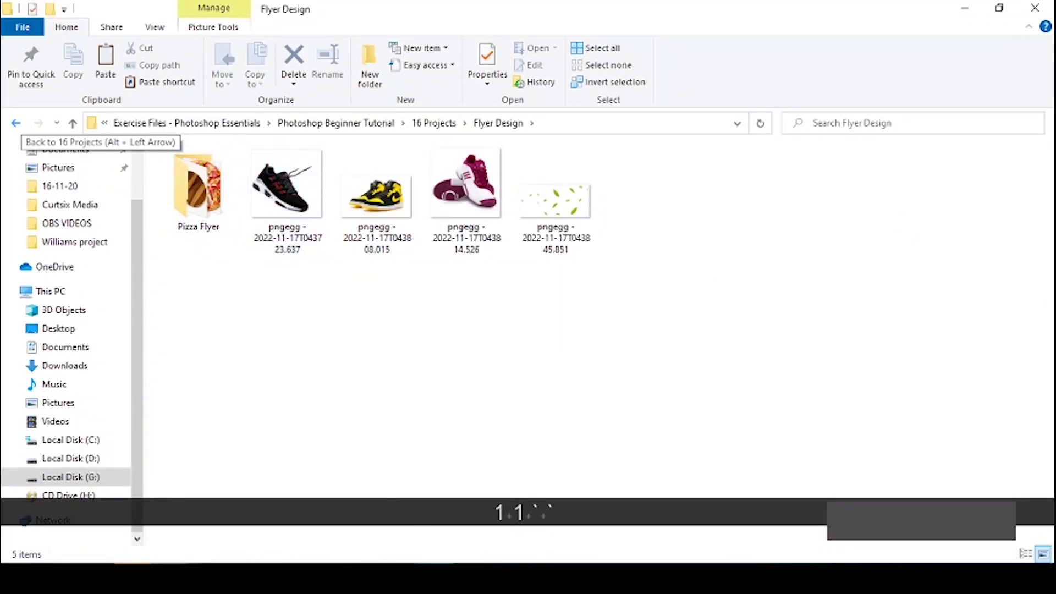
key("alt+Tab")
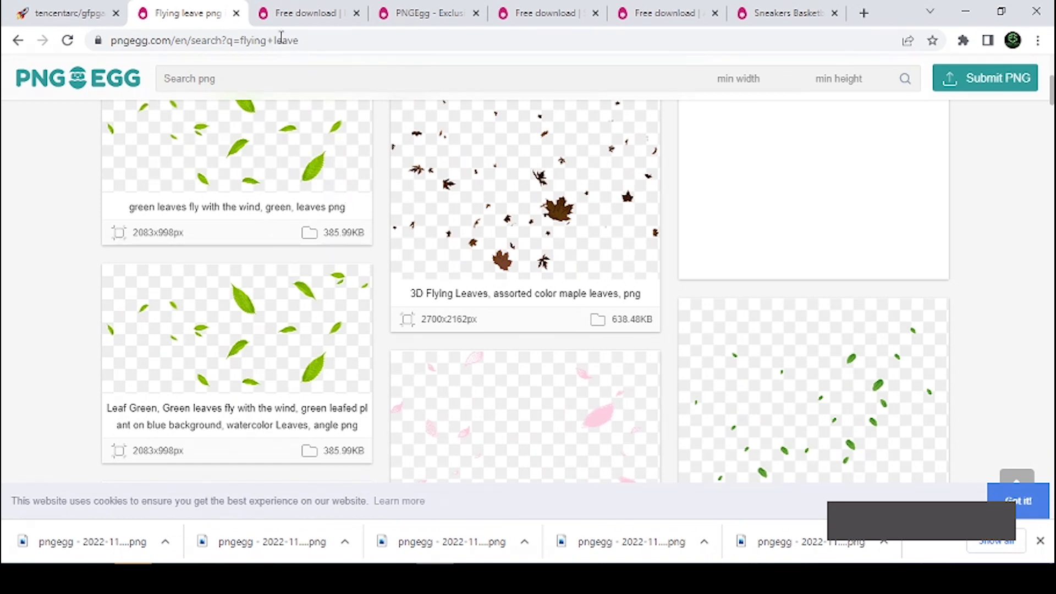
Step: Browse the PNGEgg gold border, Air Jordan and sneaker image download pages
left_click(297, 12)
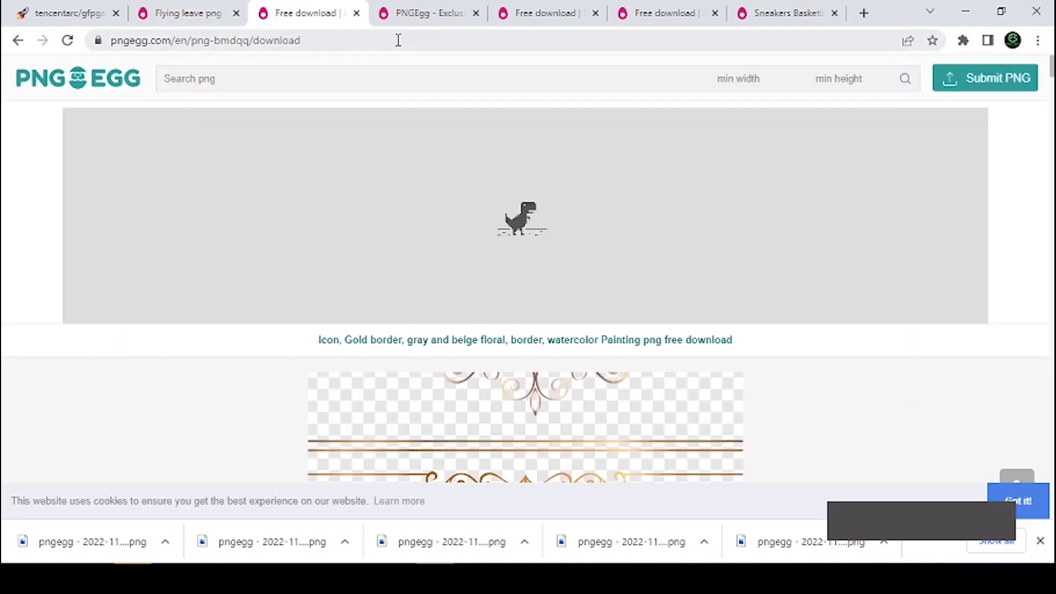
left_click(440, 15)
left_click(550, 12)
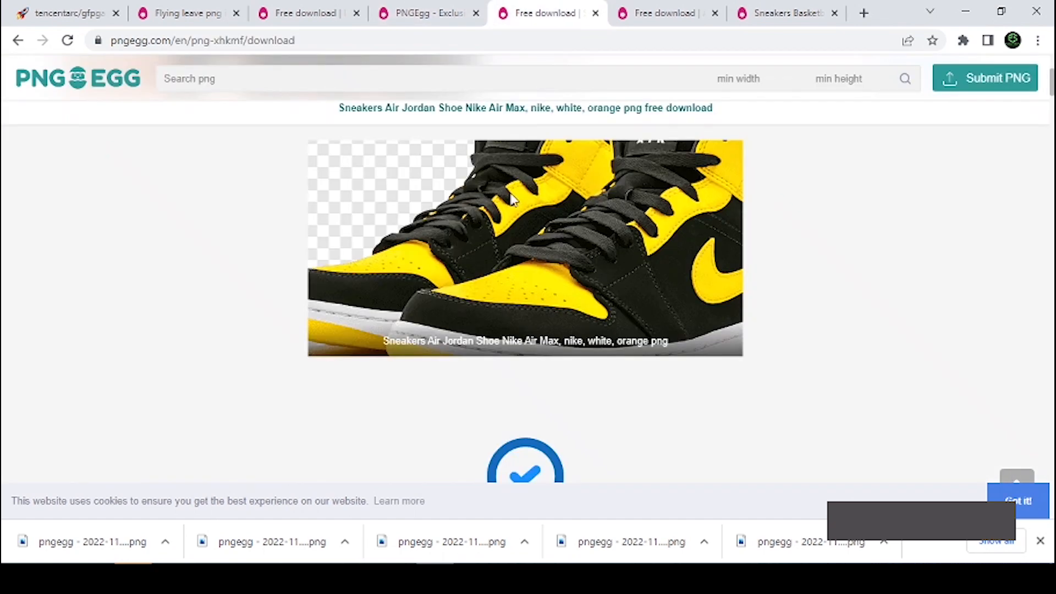
scroll(591, 273, "down", 1)
scroll(609, 280, "down", 3)
scroll(609, 278, "up", 5)
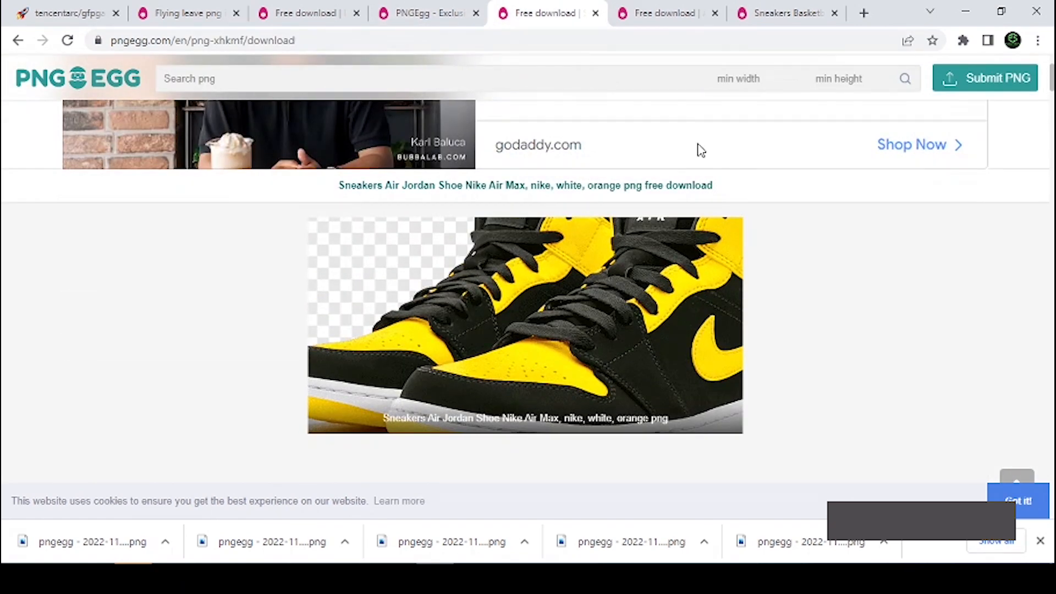
left_click(660, 12)
scroll(662, 318, "down", 2)
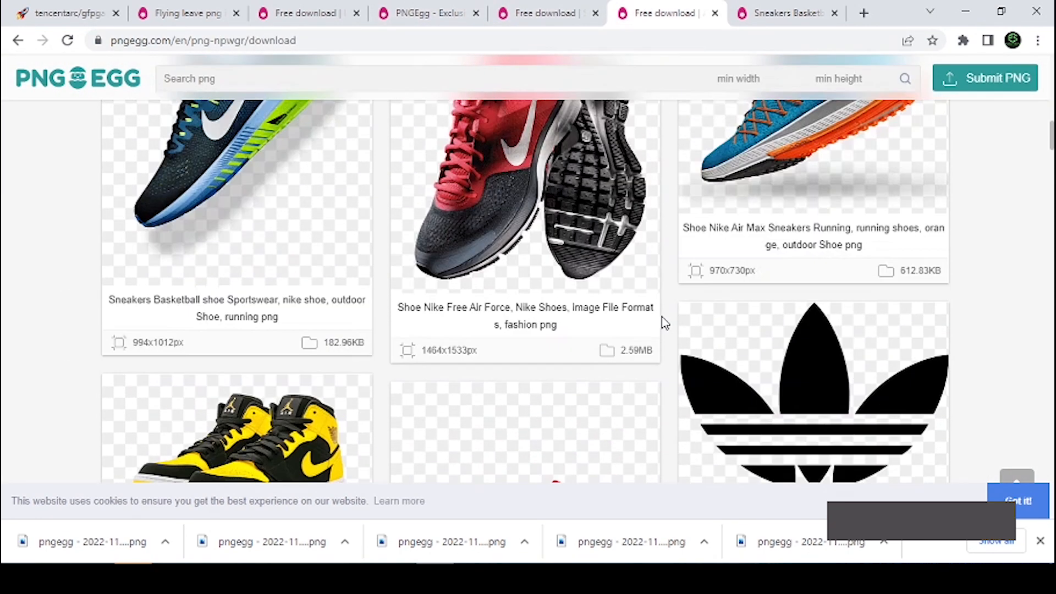
scroll(527, 327, "up", 2)
scroll(525, 326, "down", 5)
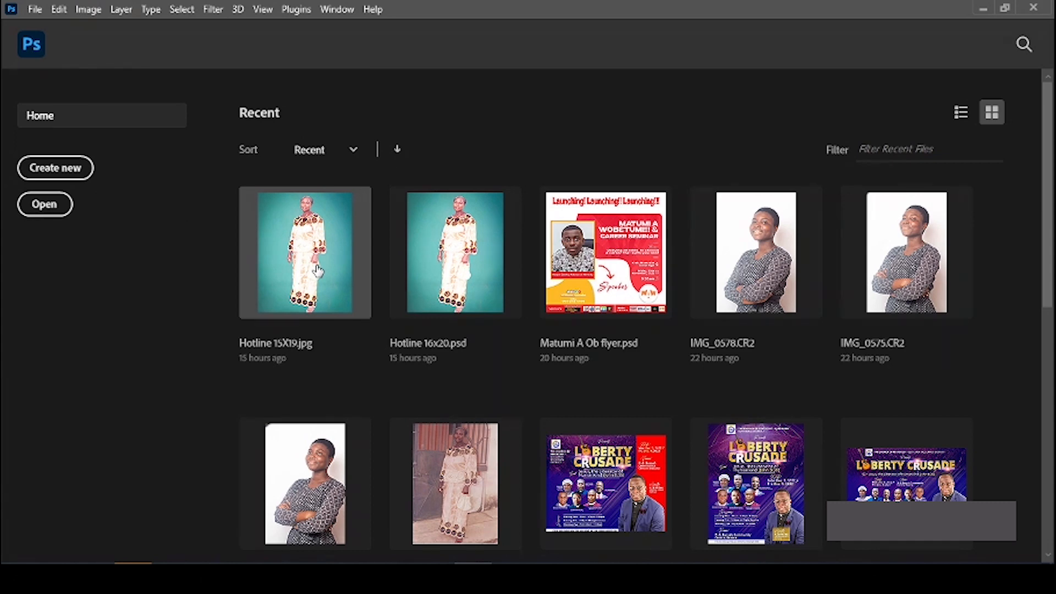
Step: Create a 200 × 200 mm document at 100 ppi, starting from the A4 preset
key("ctrl+n")
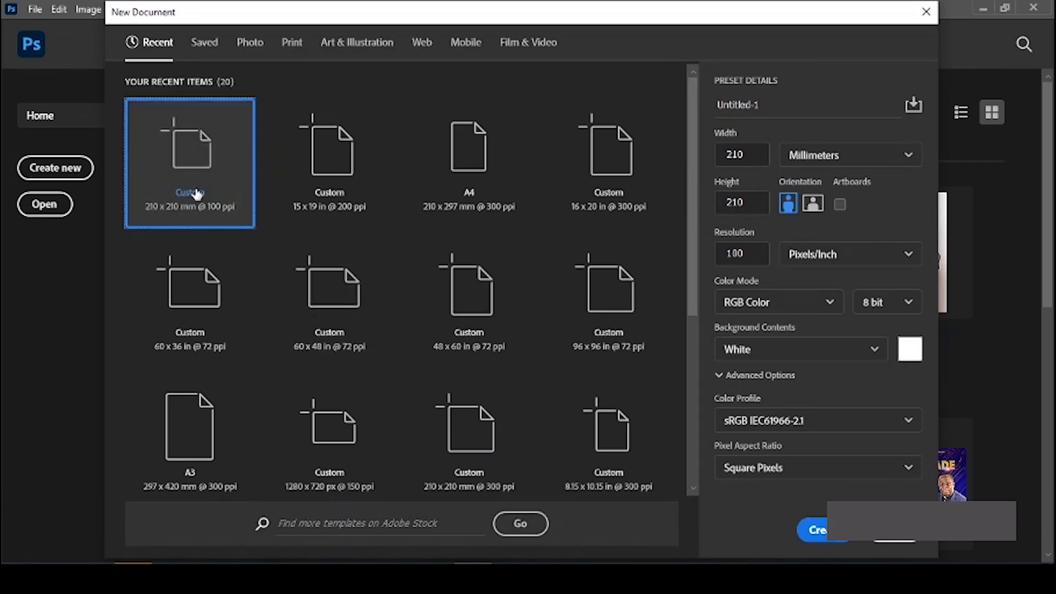
left_click(465, 165)
left_click(748, 156)
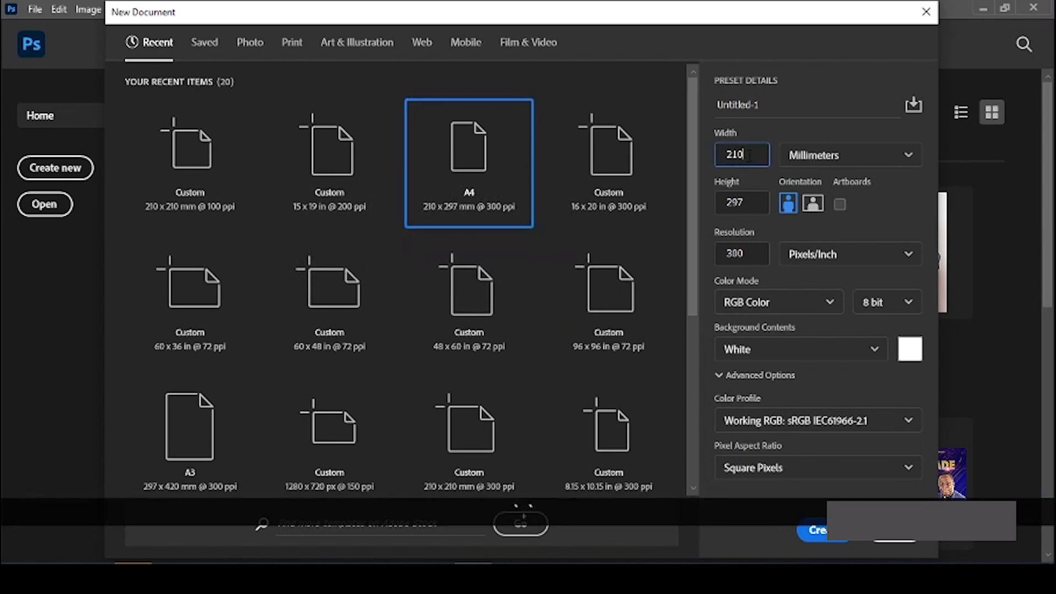
type("200")
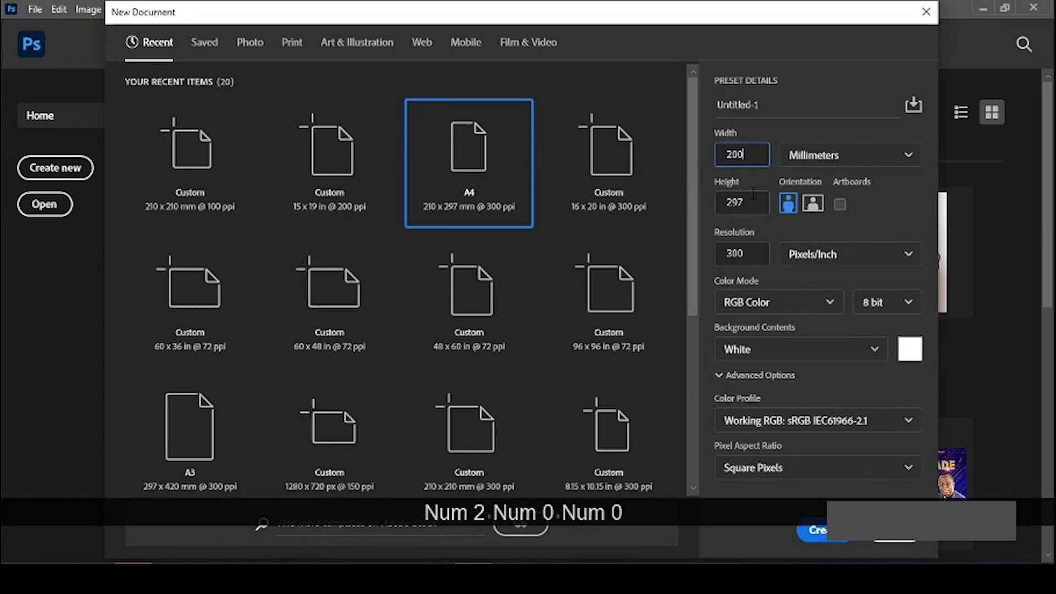
double_click(743, 202)
type("200")
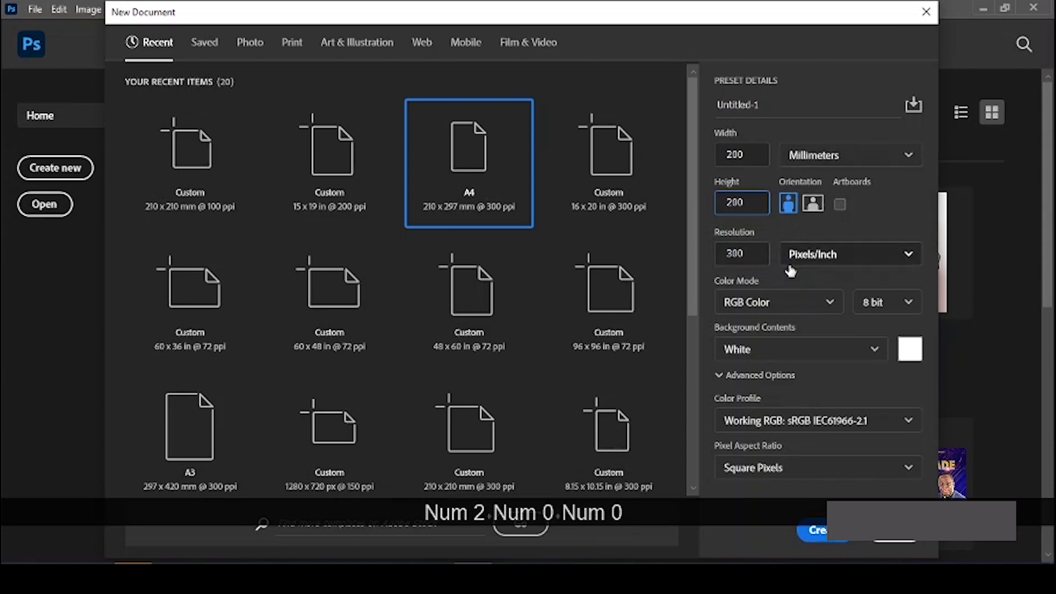
double_click(753, 252)
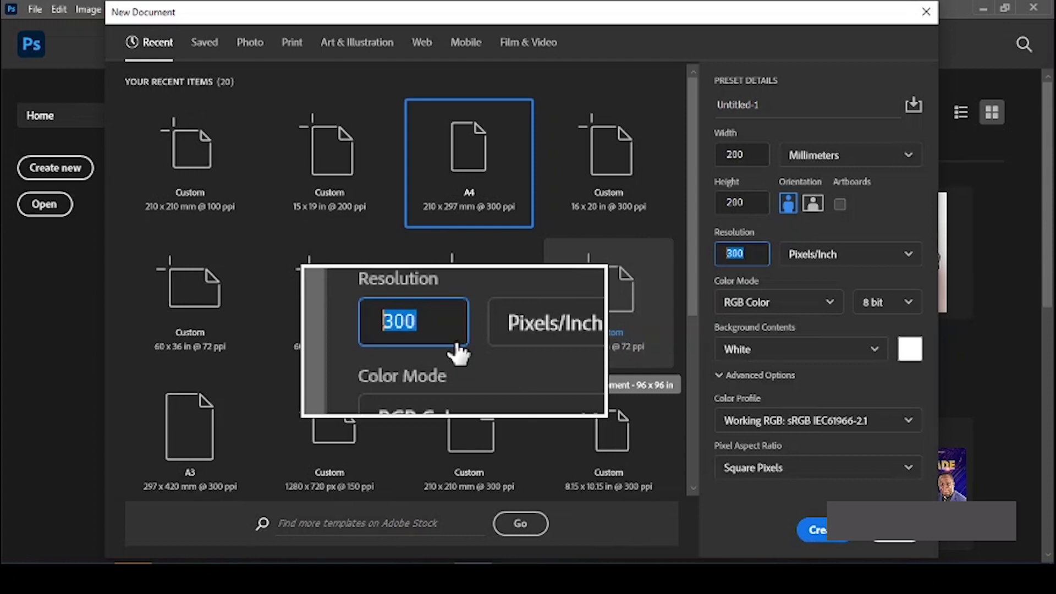
type("100")
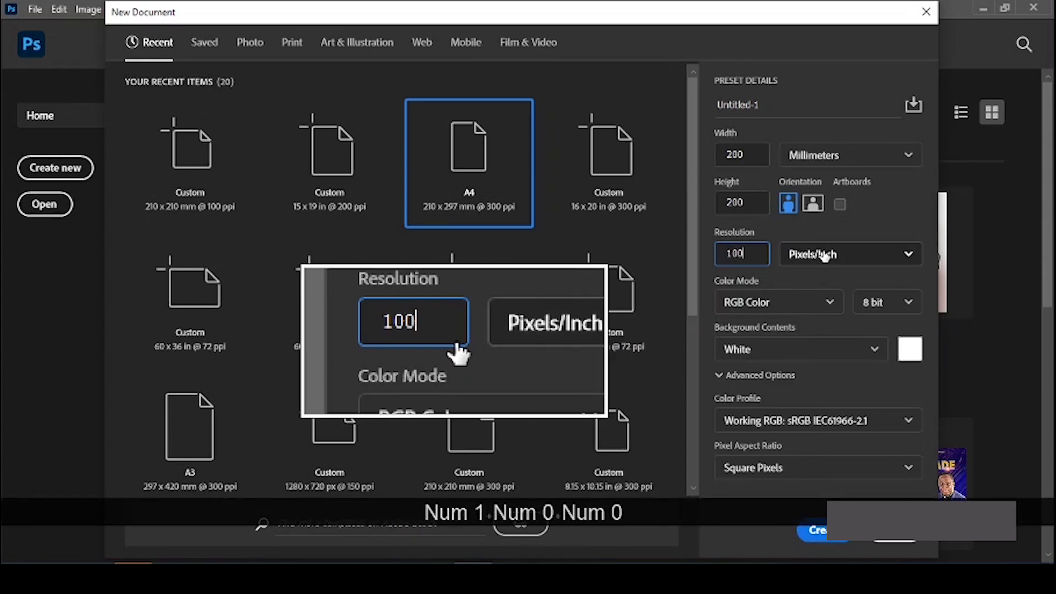
left_click(812, 529)
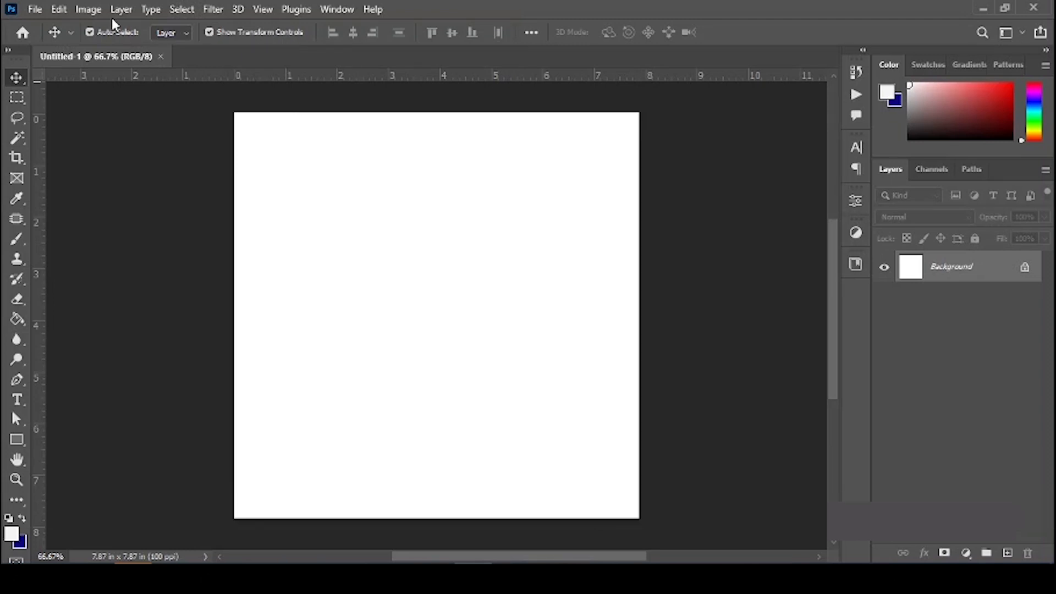
left_click(87, 10)
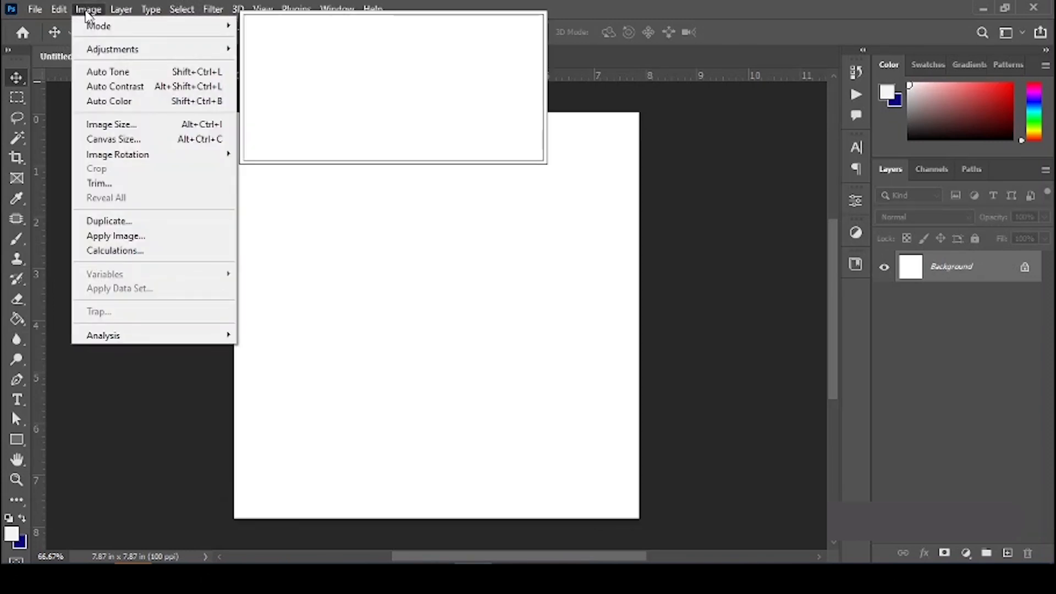
mouse_move(106, 28)
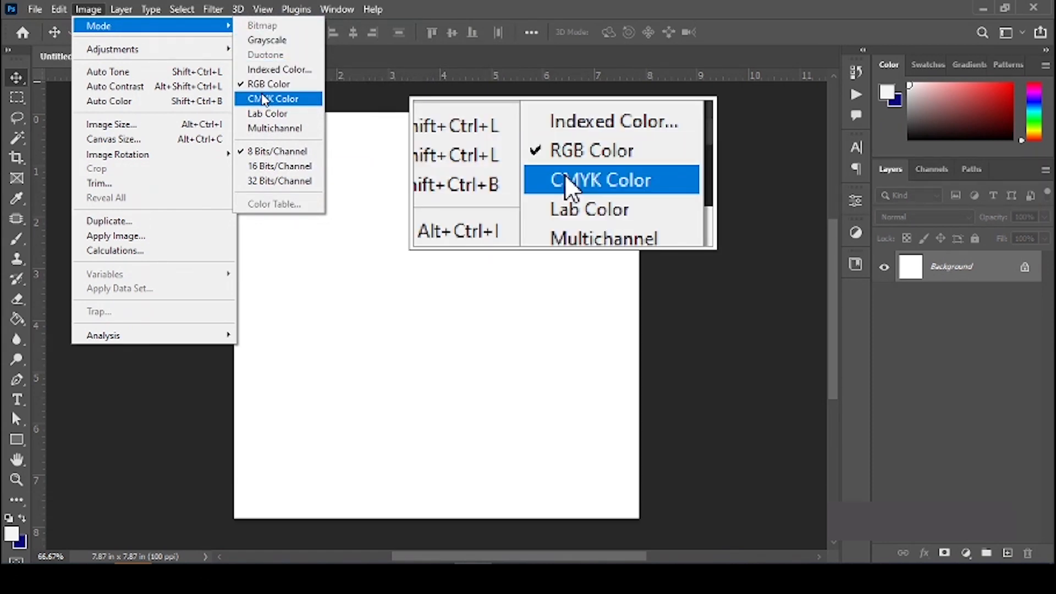
left_click(455, 168)
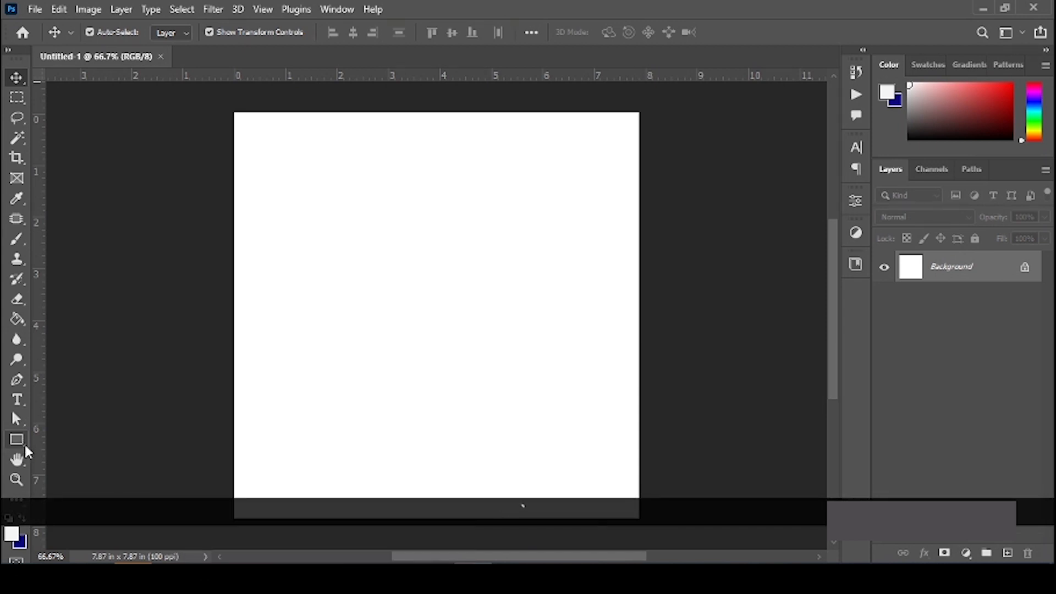
Step: Draw a large ellipse across the lower canvas with yellow fill and no stroke
left_click(11, 442)
right_click(11, 441)
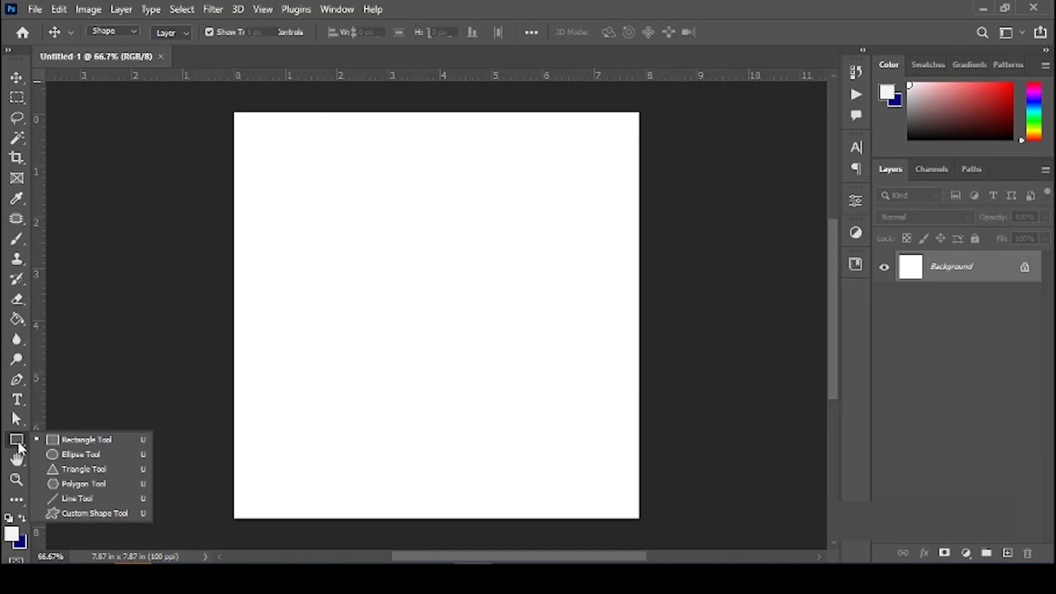
left_click(83, 455)
left_click_drag(213, 320, 681, 515)
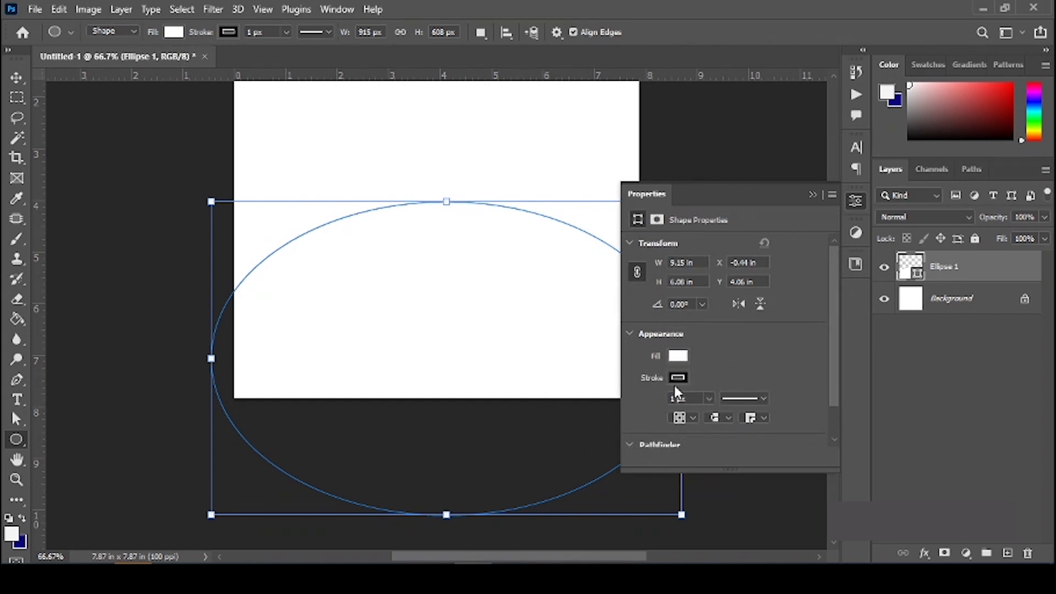
left_click(678, 378)
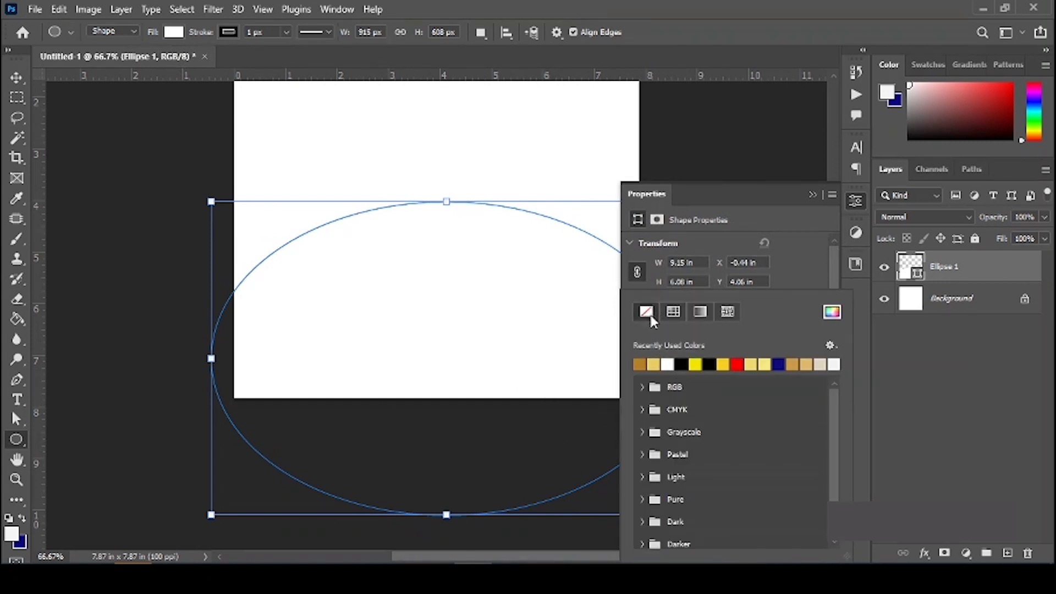
left_click(643, 313)
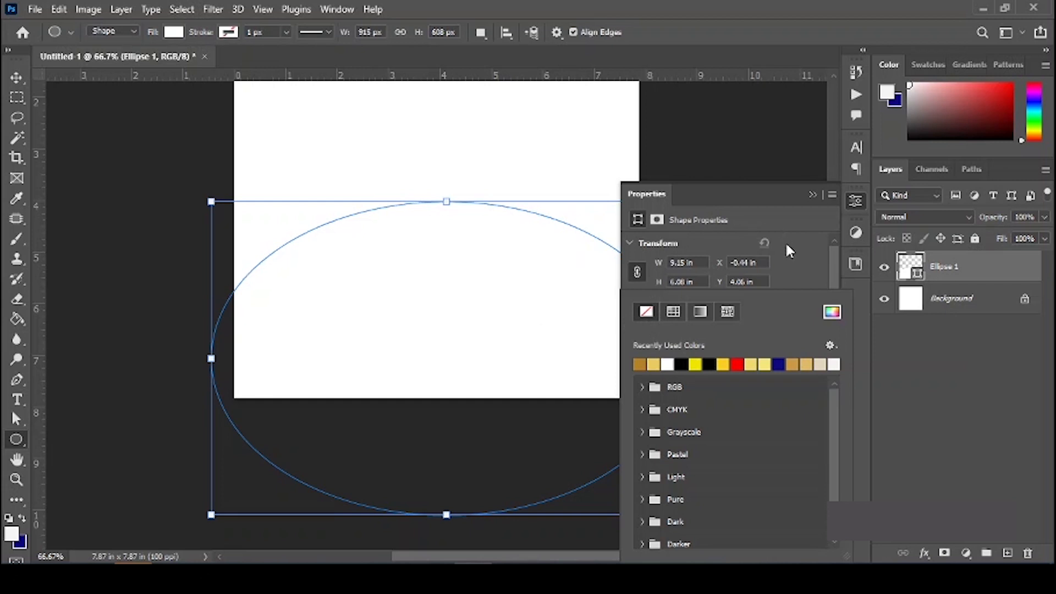
left_click(656, 364)
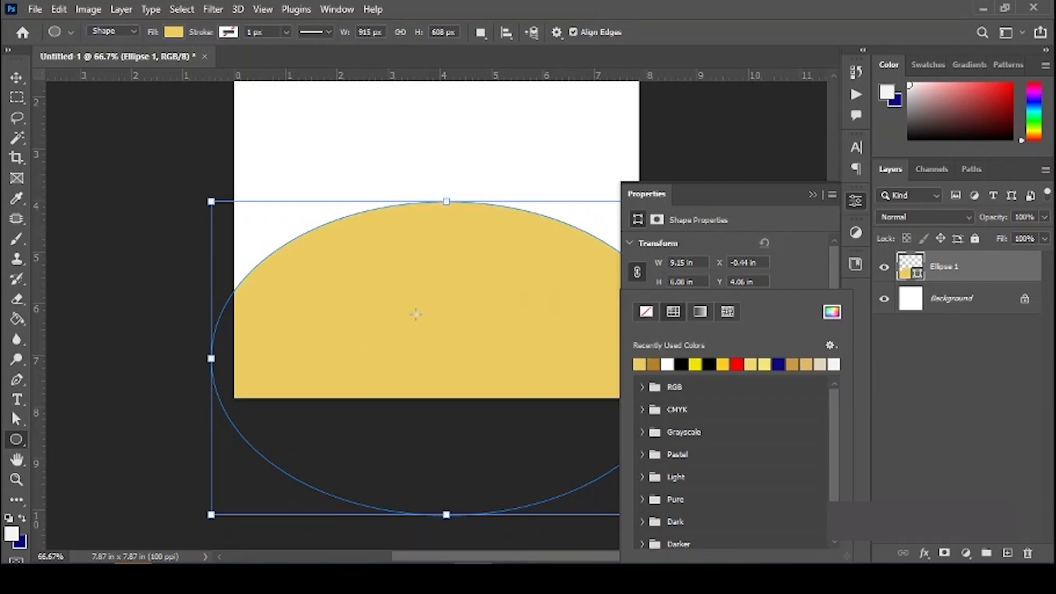
left_click(453, 95)
key("v")
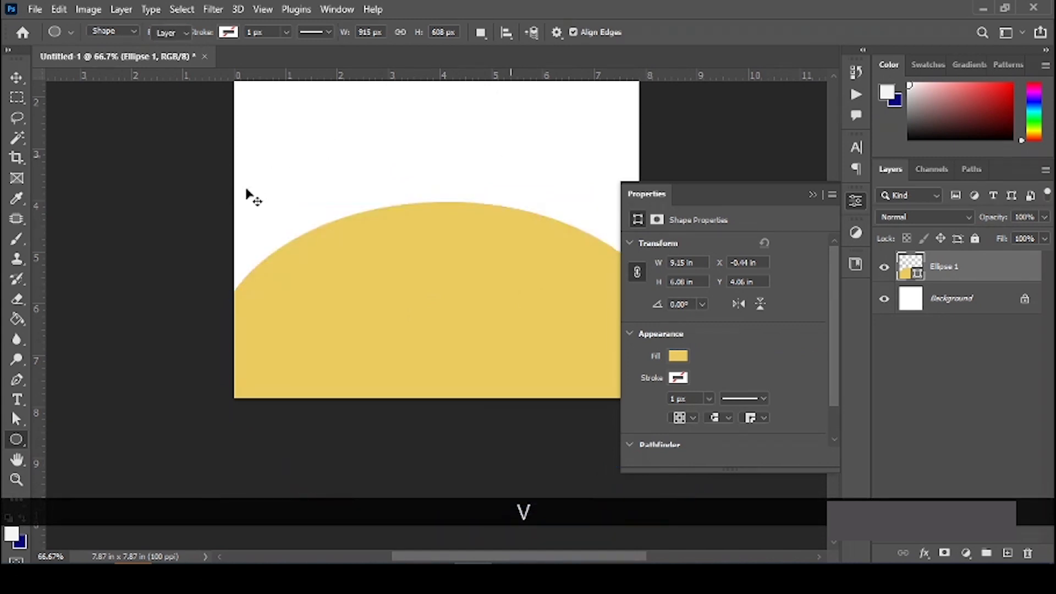
key("ctrl+0")
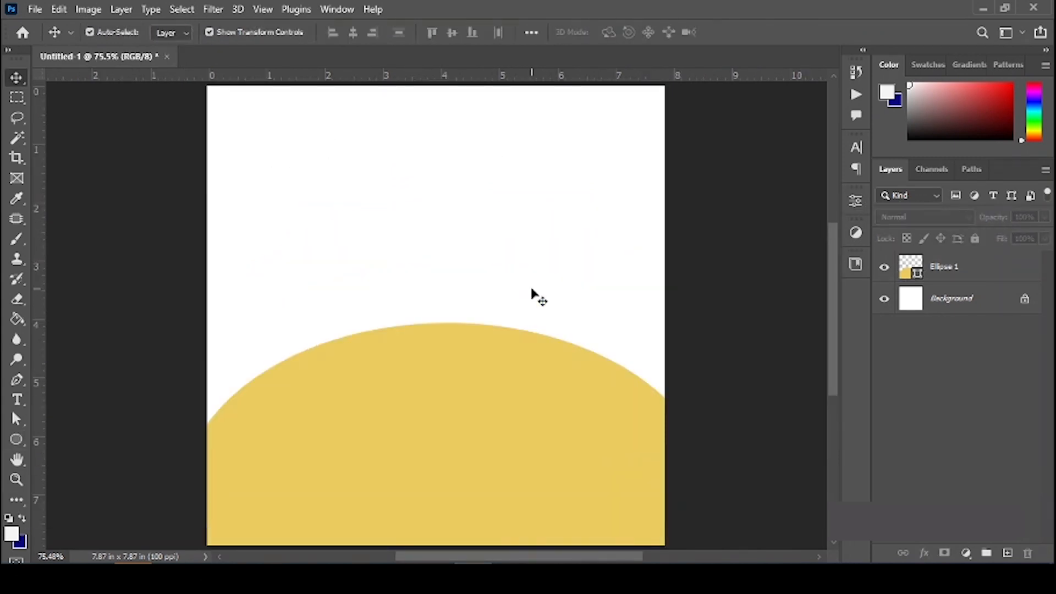
Step: Select the whole canvas and centre the ellipse horizontally on it
left_click(436, 446)
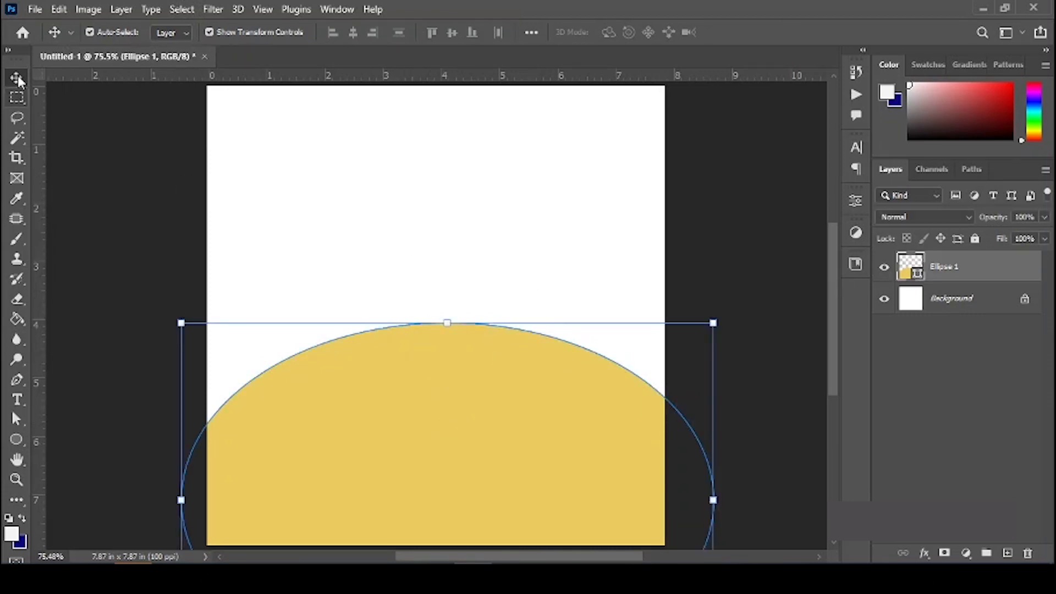
left_click(180, 15)
left_click(211, 32)
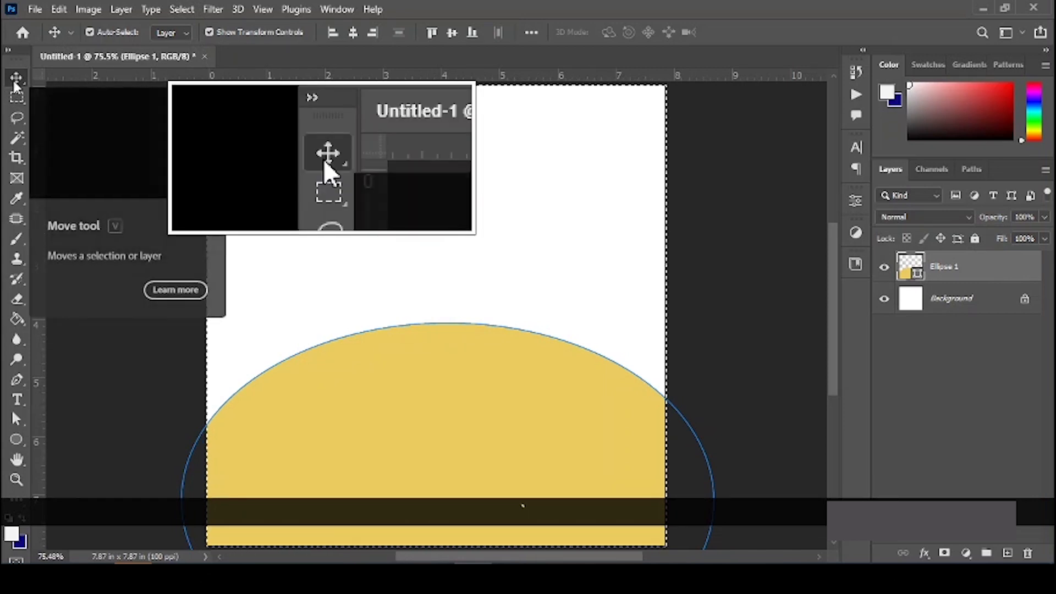
left_click(353, 31)
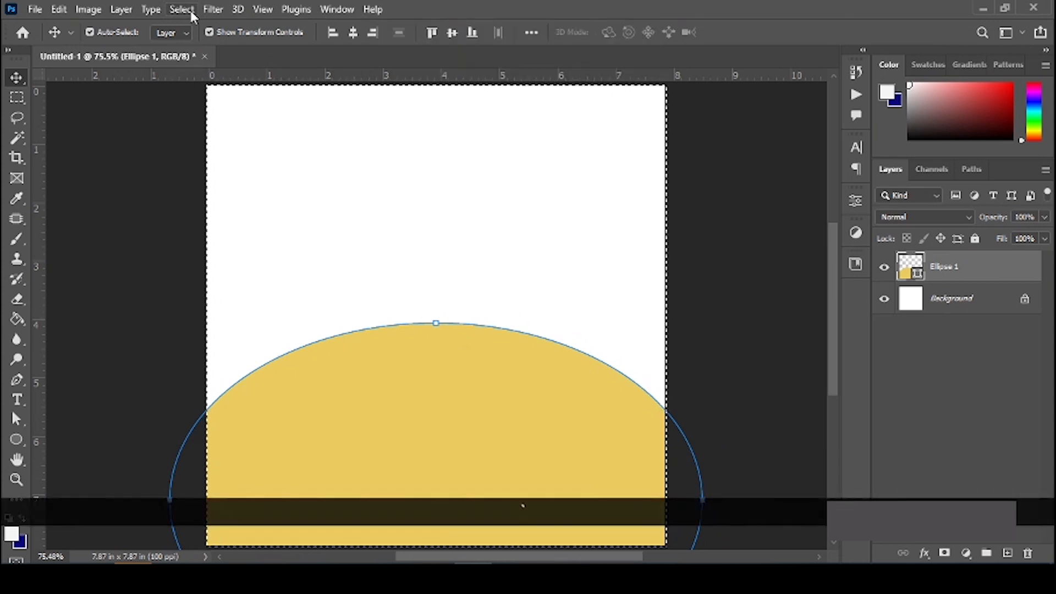
Step: Deselect and move the ellipse about 0.77 in further down the canvas
left_click(192, 14)
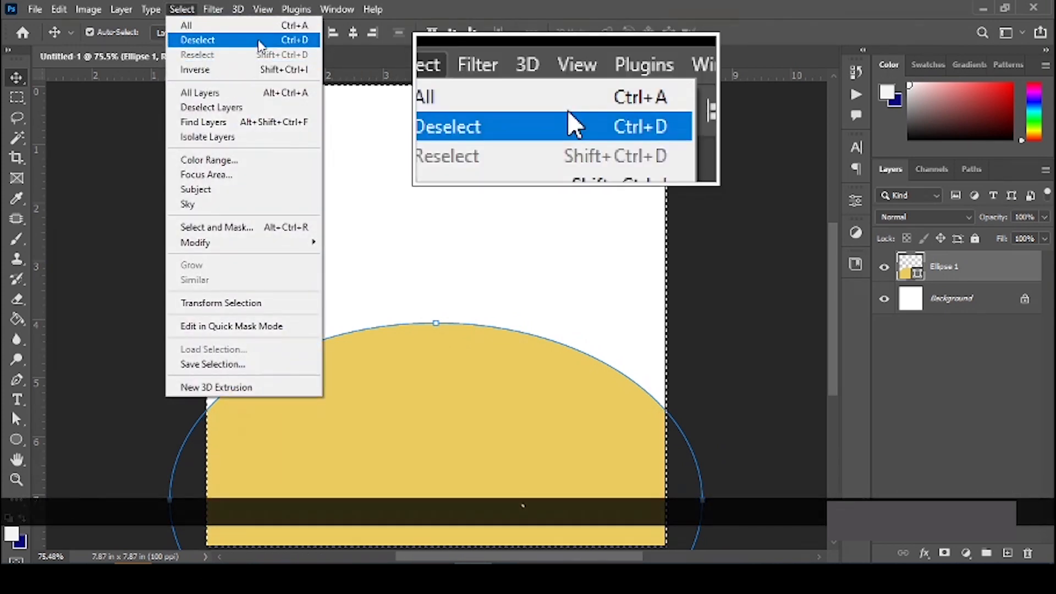
left_click(260, 41)
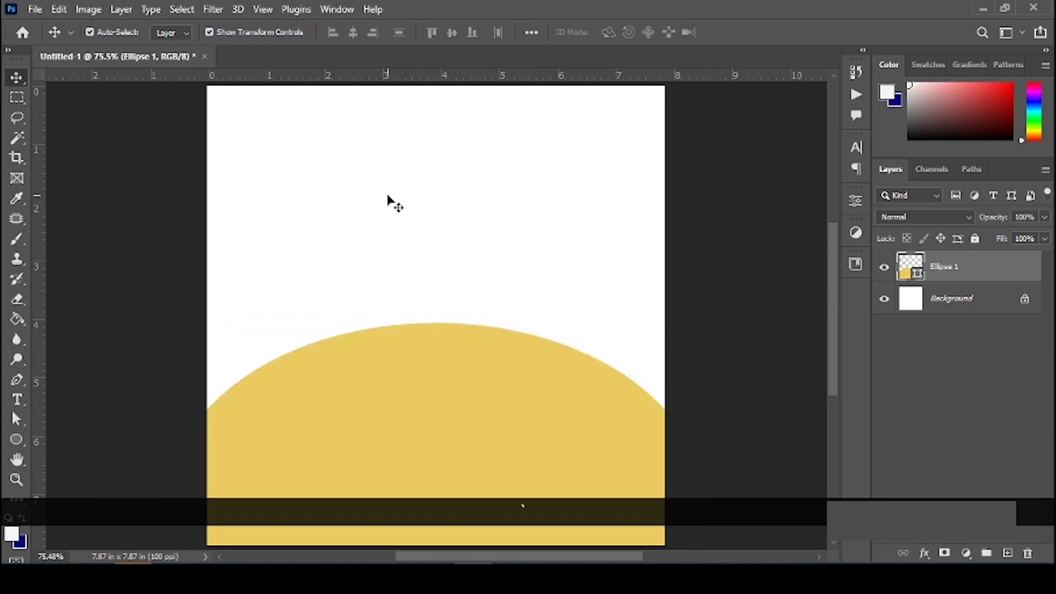
scroll(389, 392, "down", 1)
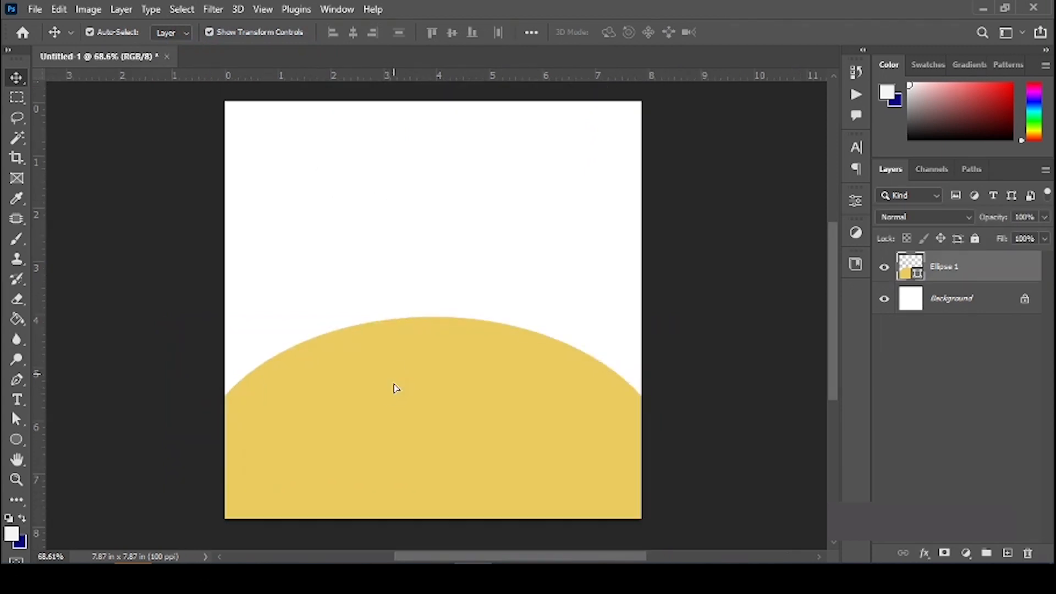
left_click_drag(395, 388, 393, 418)
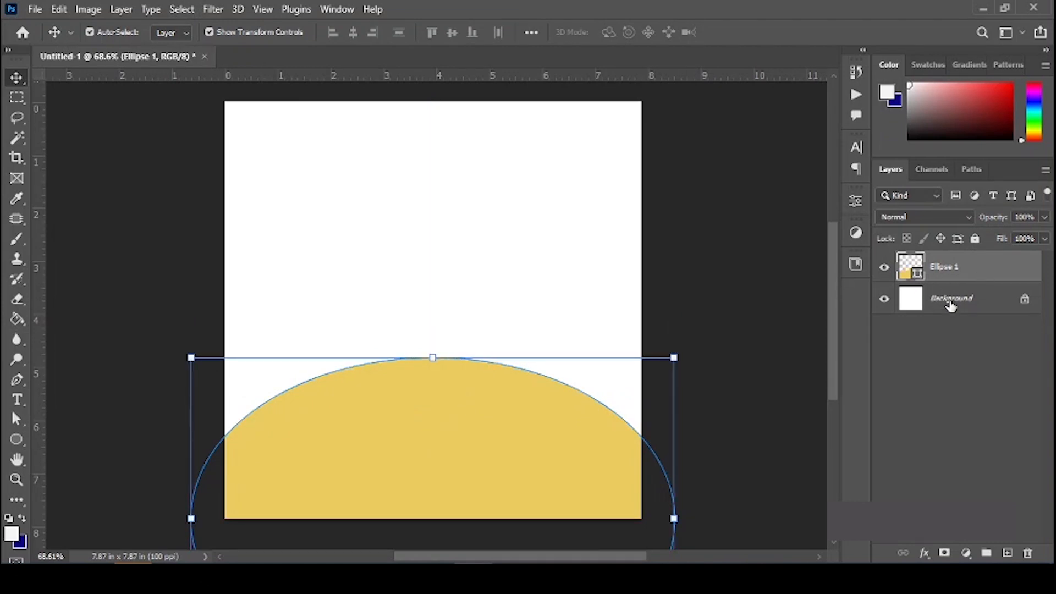
left_click(951, 302)
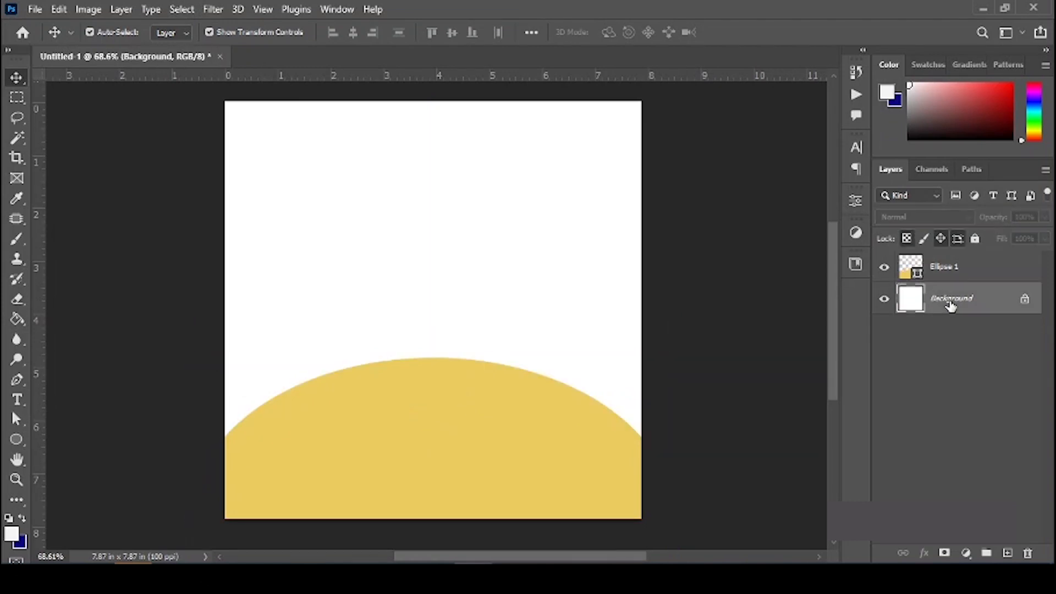
Step: Draw a white, strokeless rectangle covering the full canvas above the Background layer
left_click(21, 440)
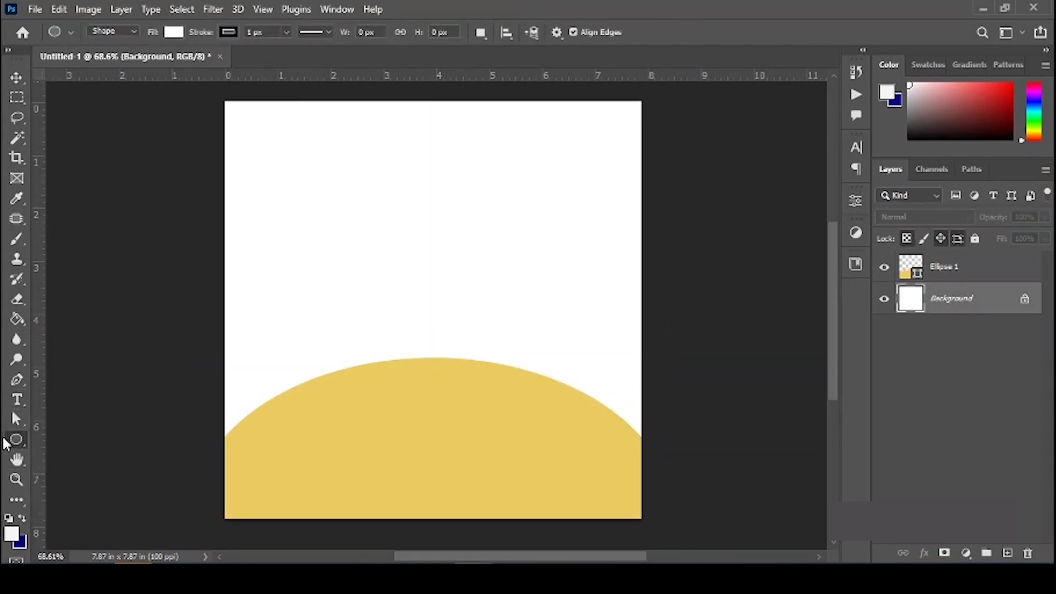
left_click(17, 440)
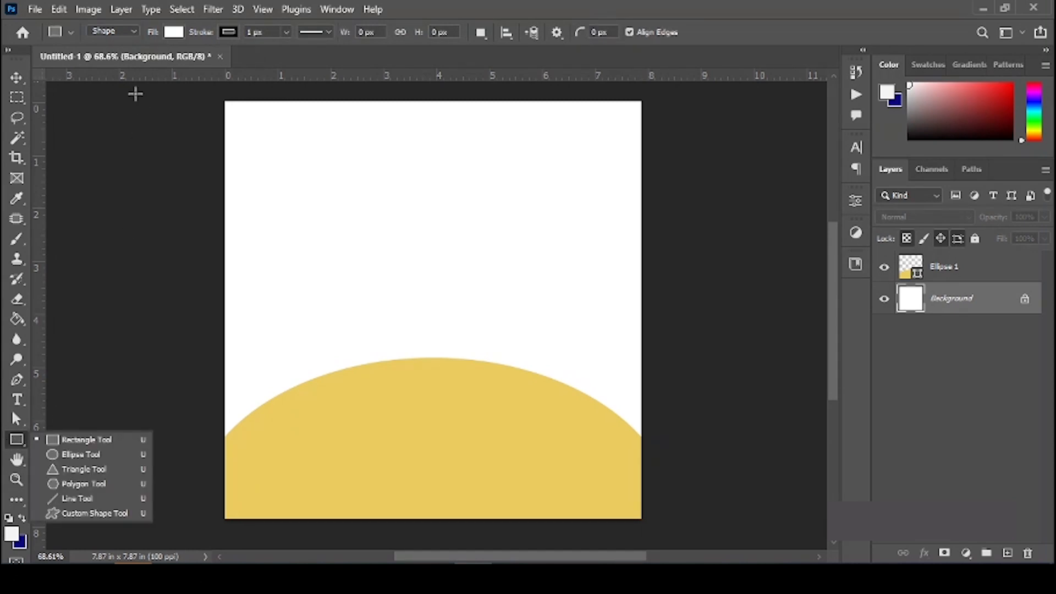
left_click(229, 33)
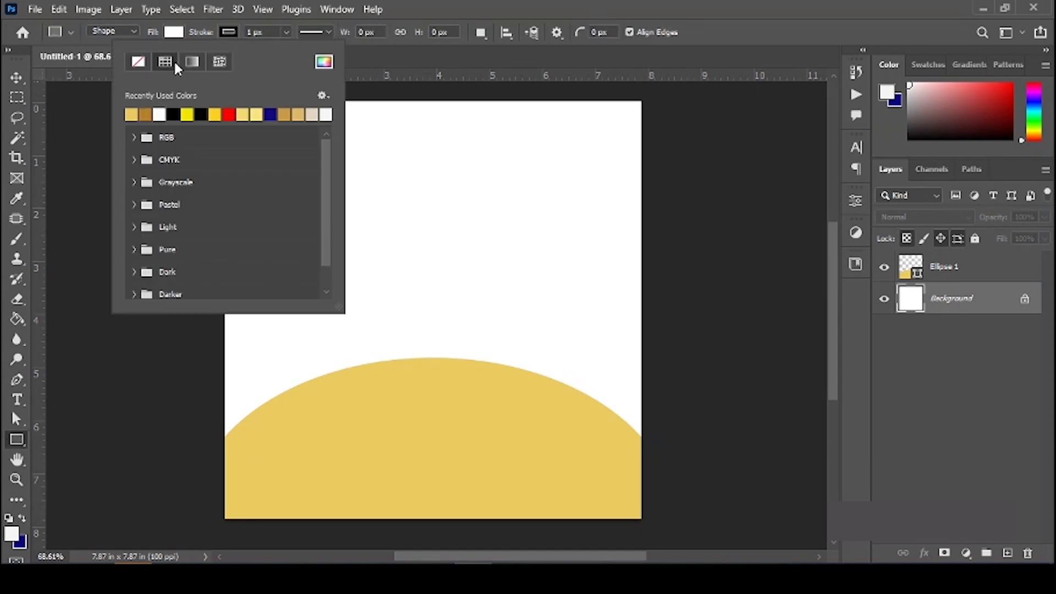
left_click(135, 63)
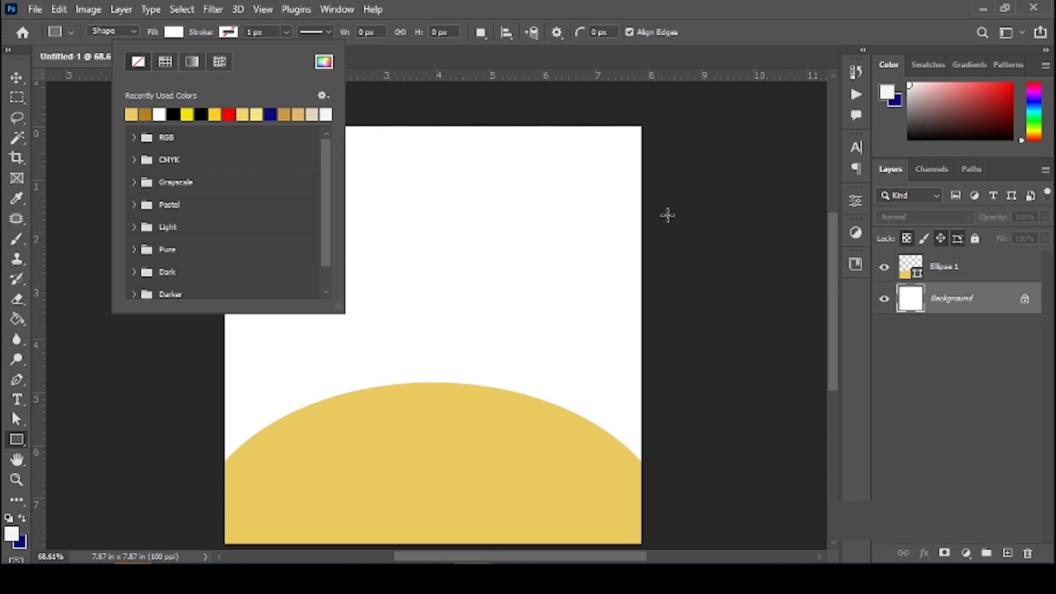
scroll(638, 514, "down", 1)
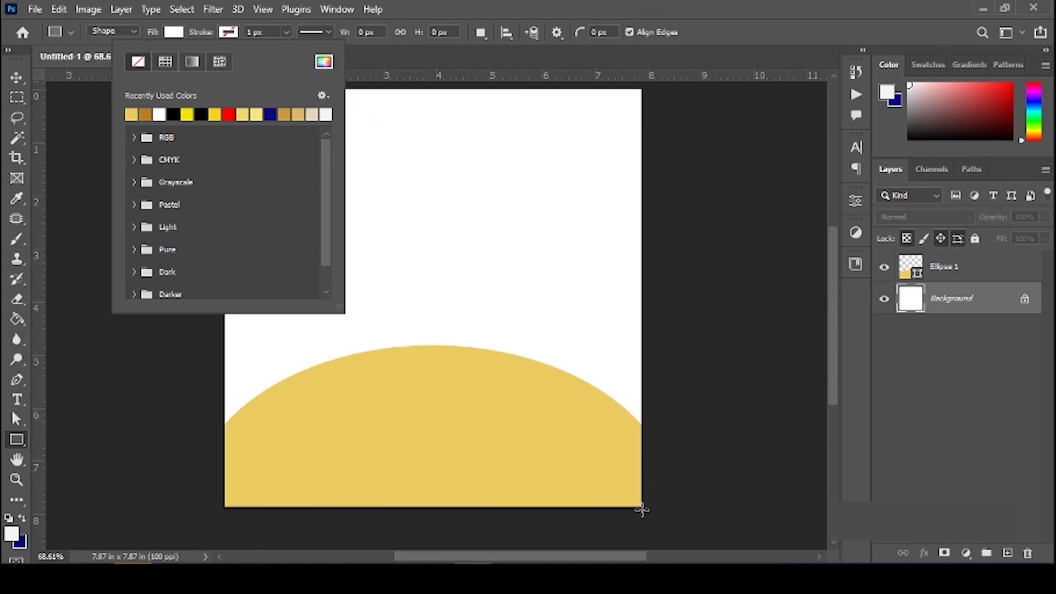
left_click_drag(641, 508, 223, 86)
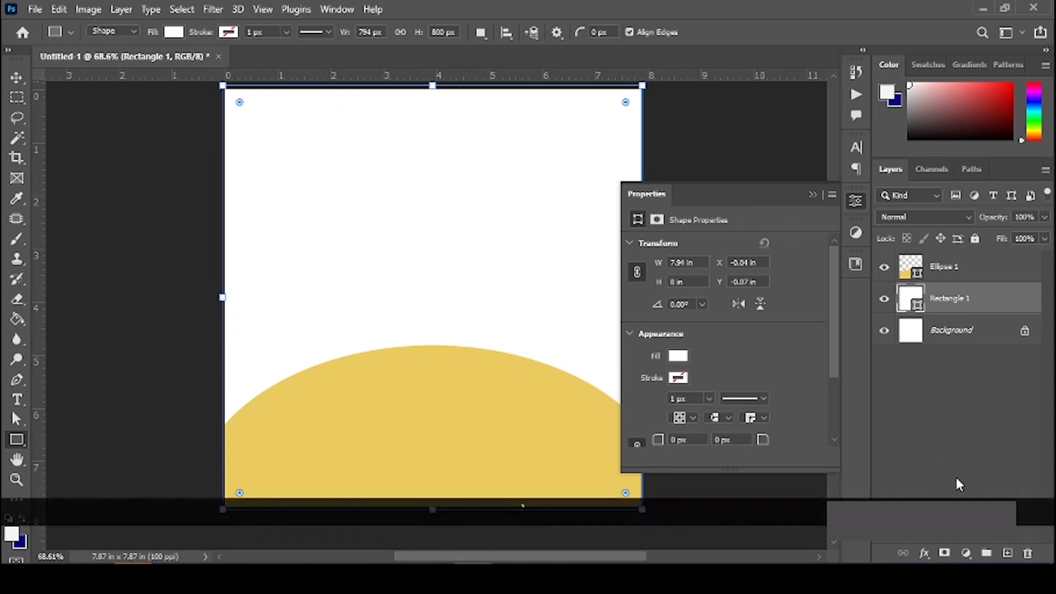
Step: Add a Radial gradient overlay at 100% opacity to the rectangle
left_click(921, 552)
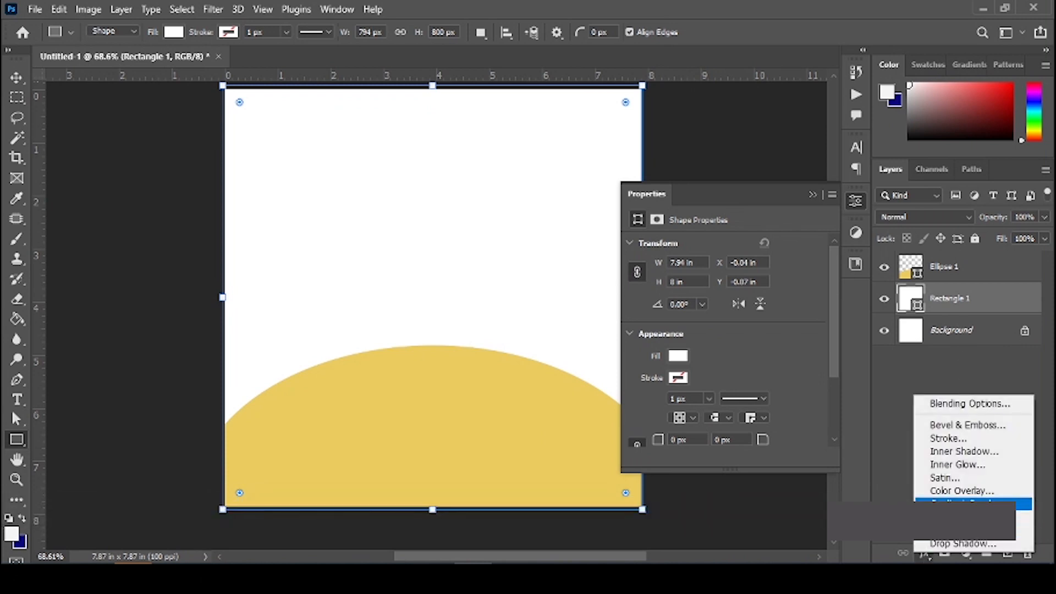
left_click(968, 501)
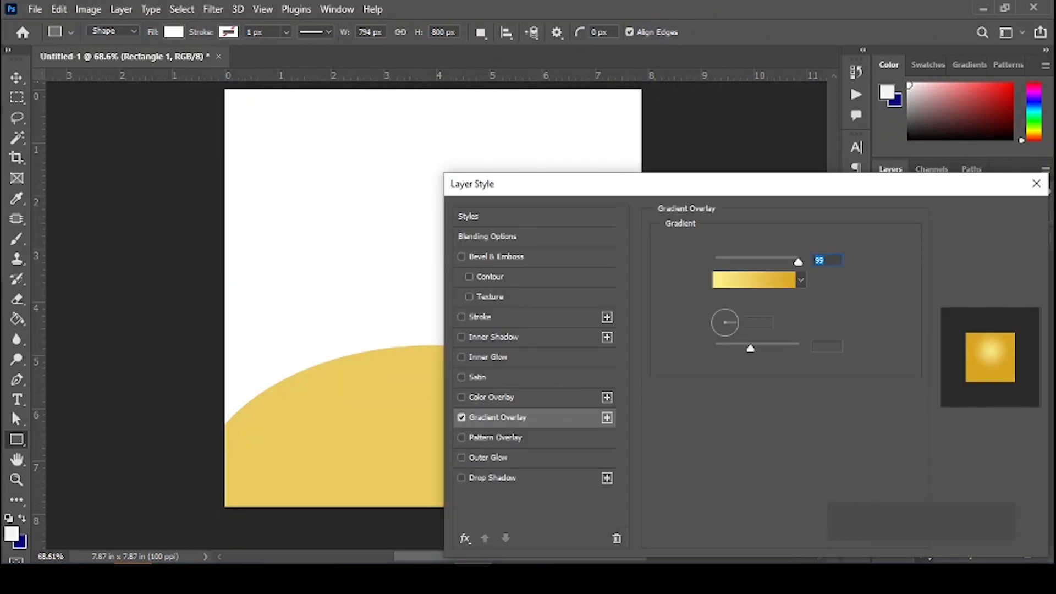
mouse_move(656, 189)
left_mouse_down()
mouse_move(870, 191)
mouse_move(786, 182)
left_mouse_up()
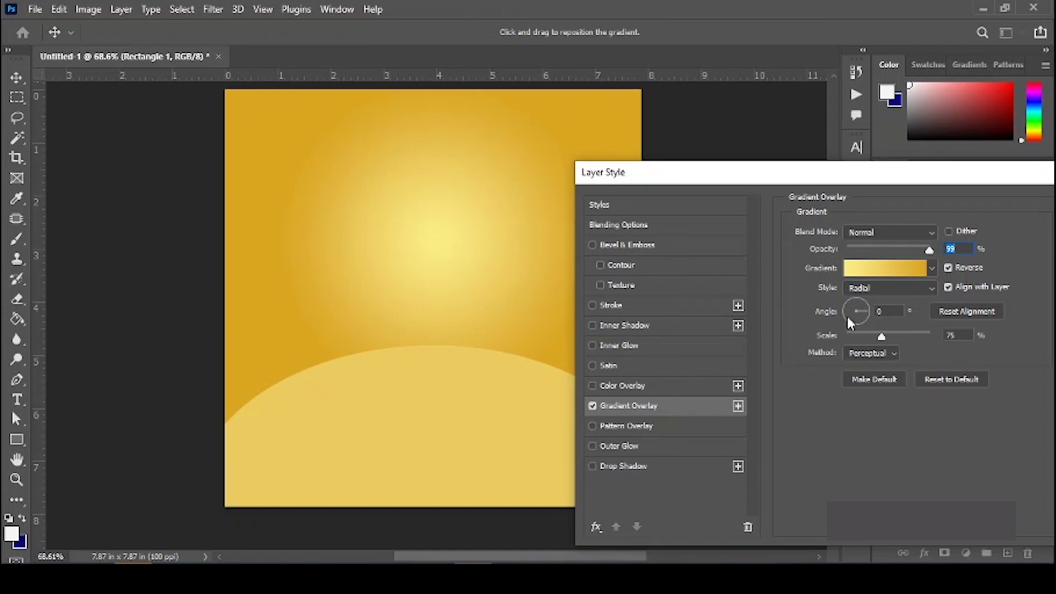
left_click(886, 287)
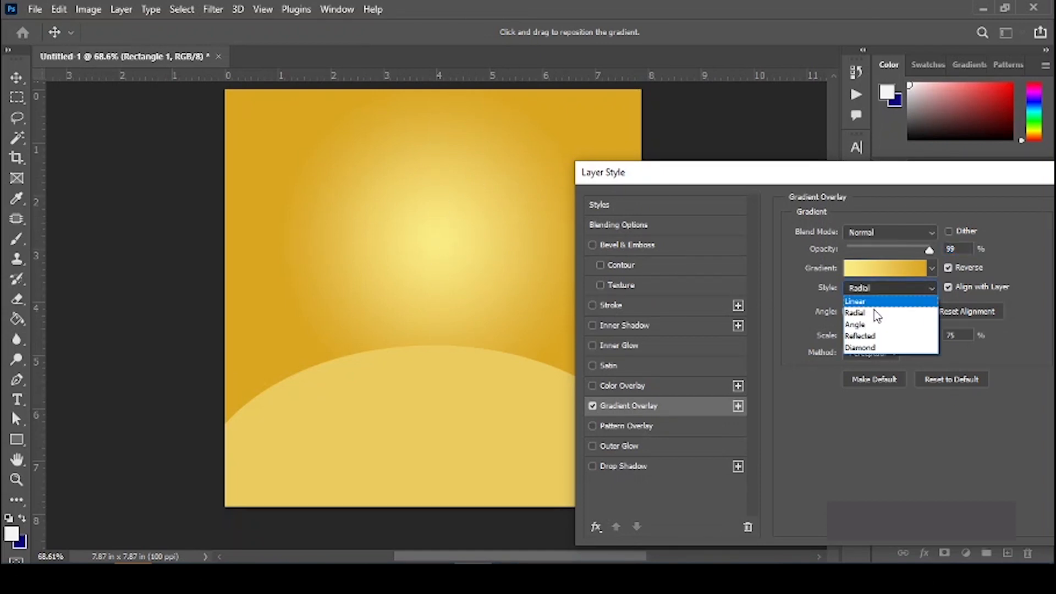
left_click(866, 313)
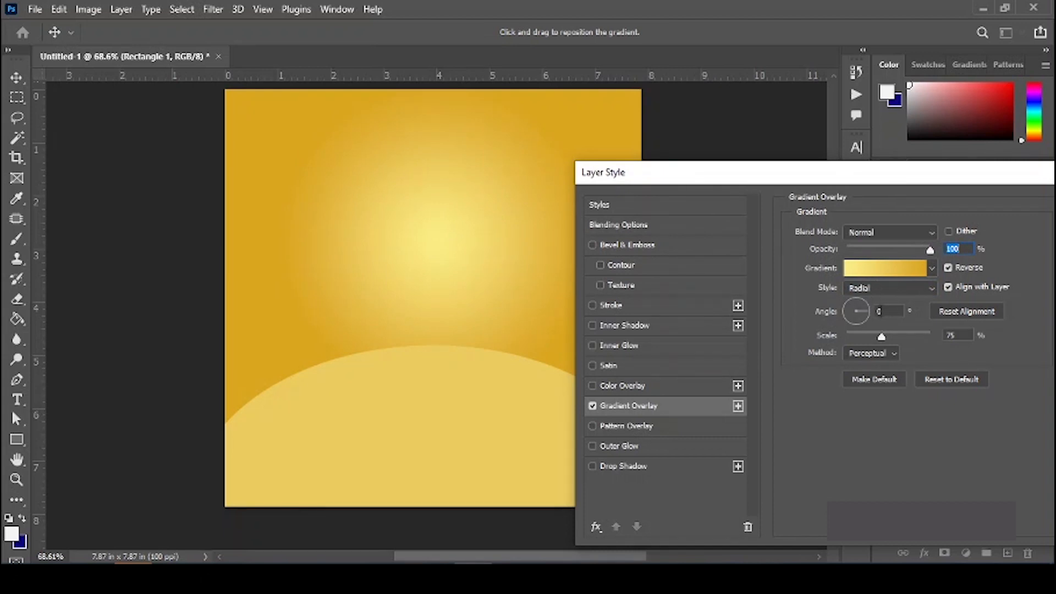
left_click(887, 311)
Step: Set the gradient's left colour stop to a deep orange
left_click(806, 249)
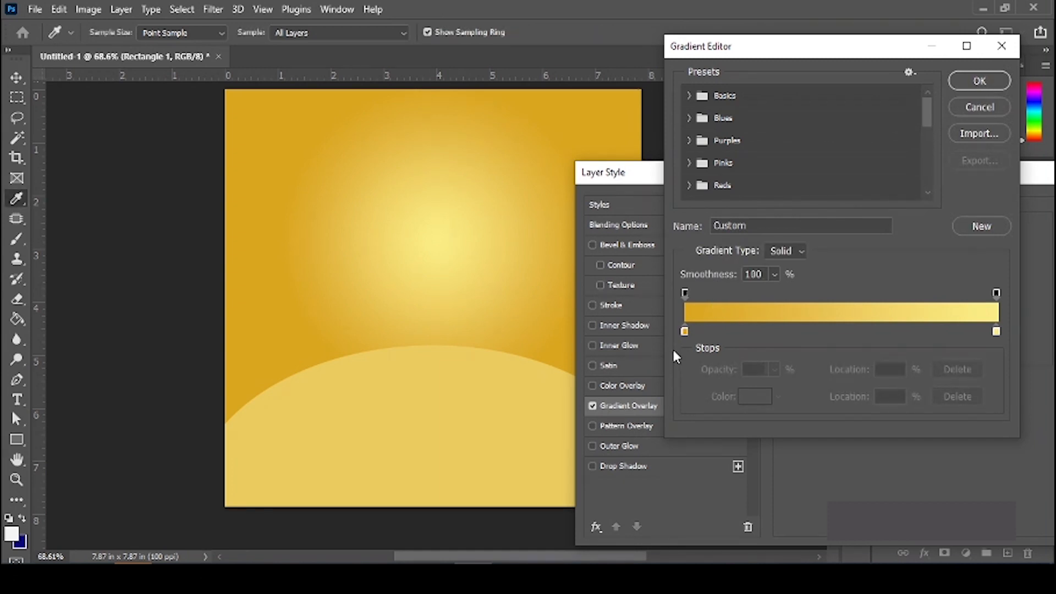
left_click(685, 331)
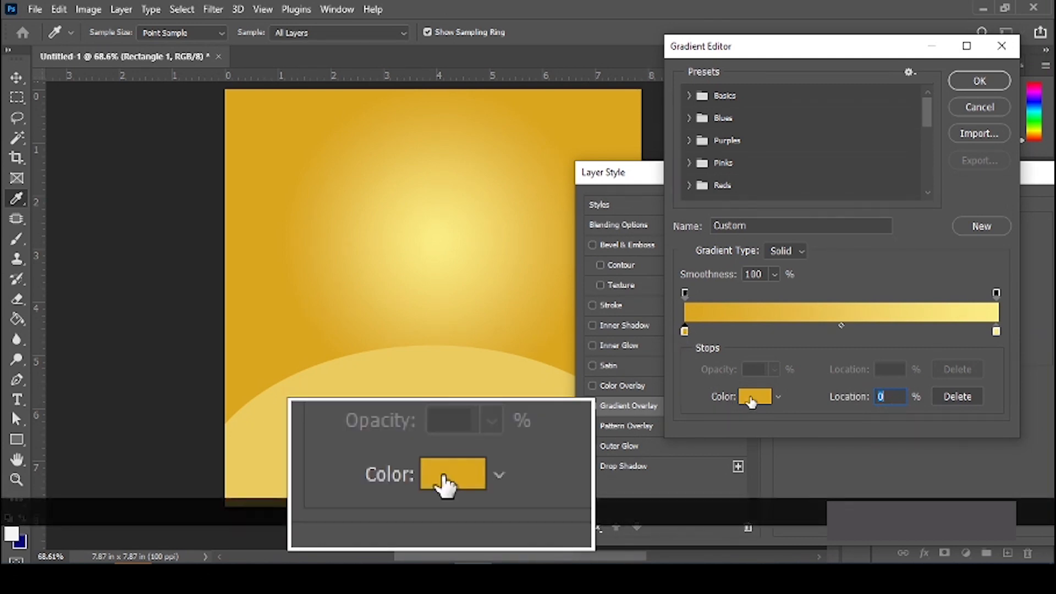
left_click(751, 400)
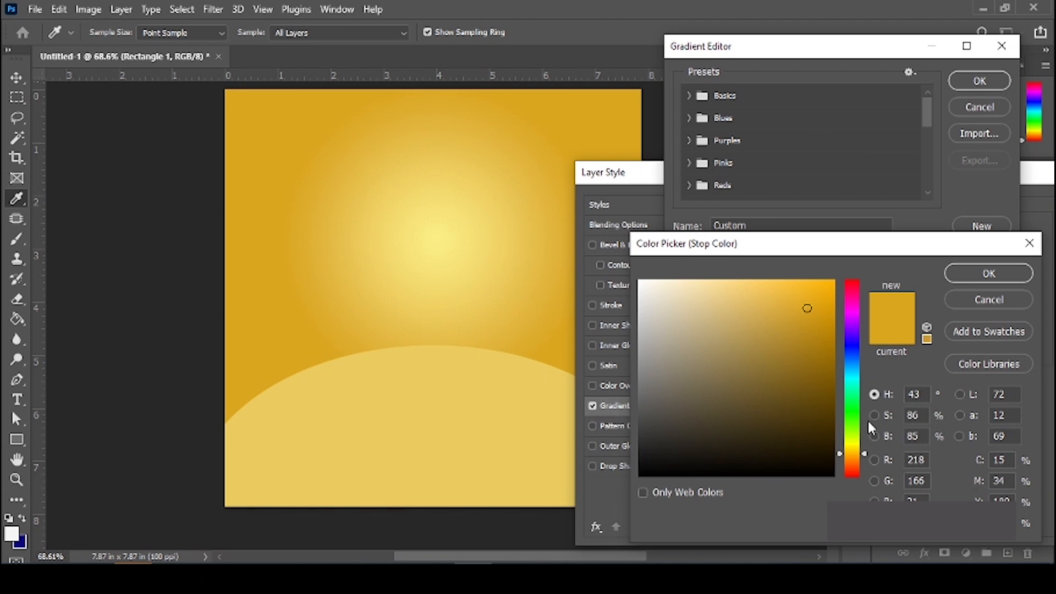
left_click_drag(848, 471, 857, 461)
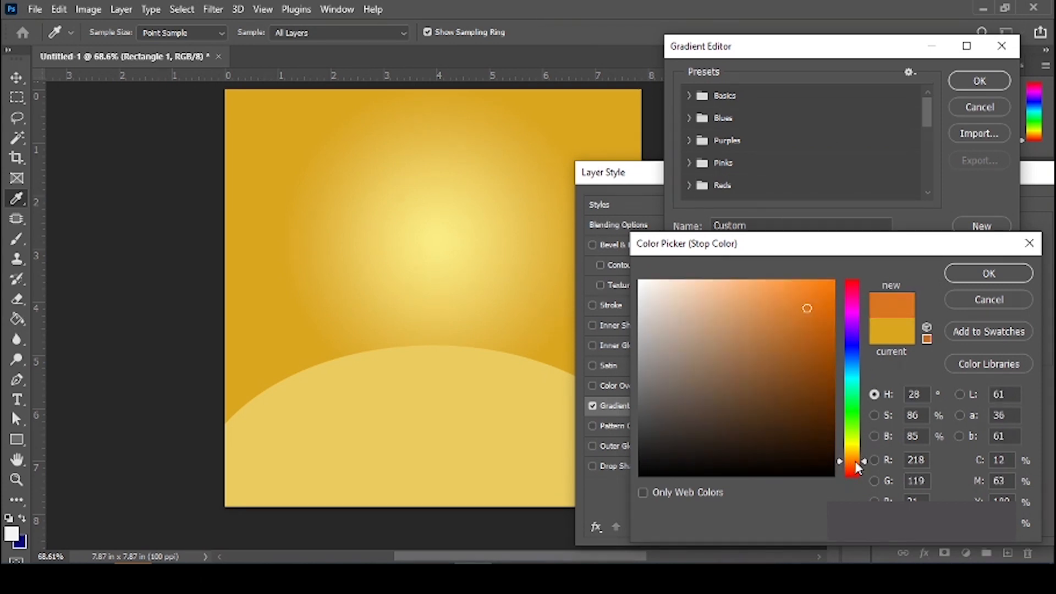
left_click(858, 467)
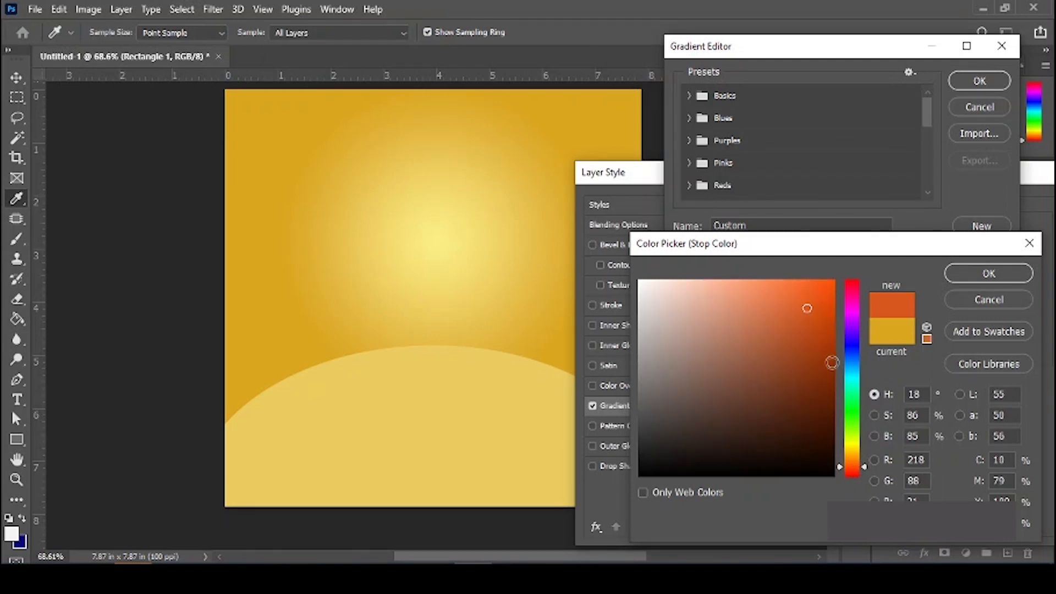
left_click(862, 464)
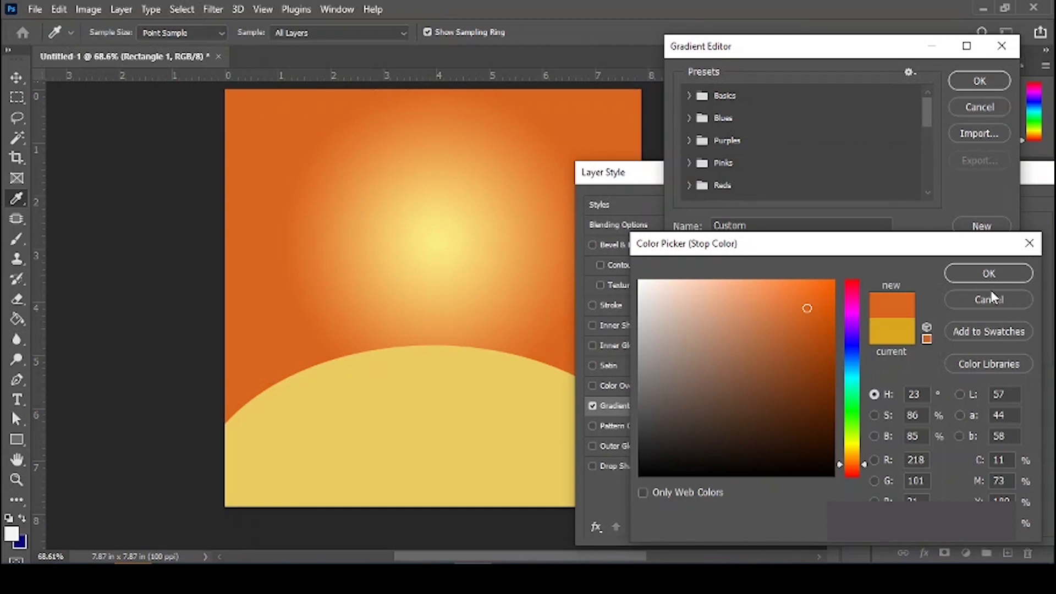
left_click(986, 275)
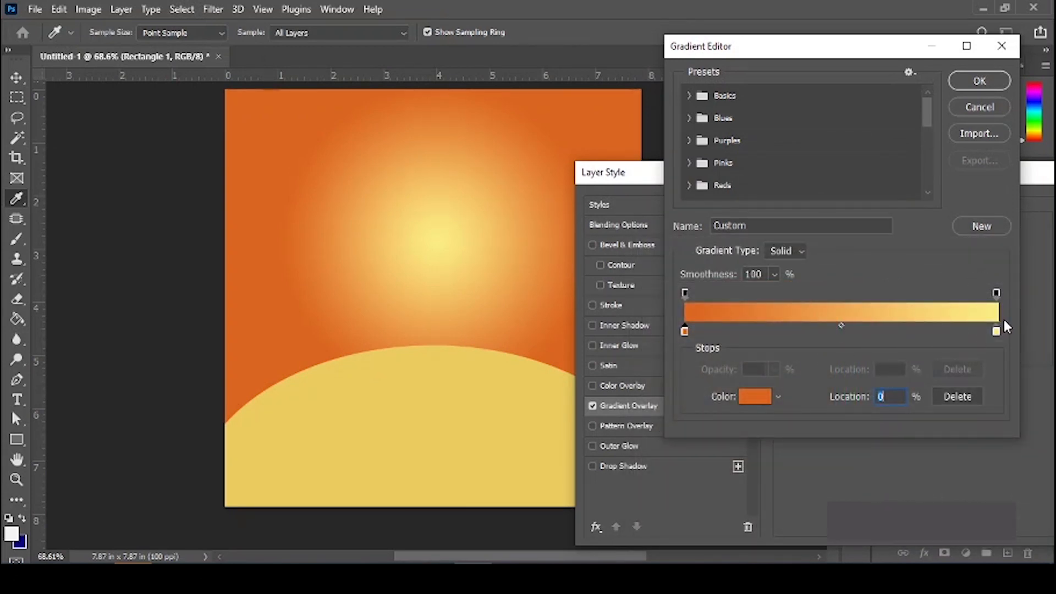
Step: Set the gradient's right colour stop to a yellow-orange
left_click(996, 332)
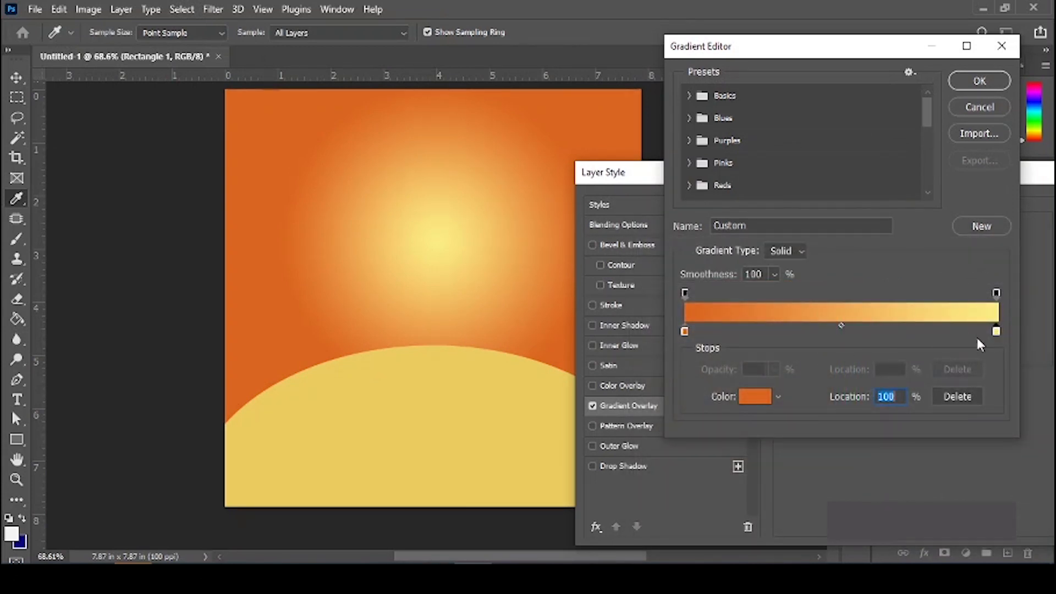
left_click(755, 397)
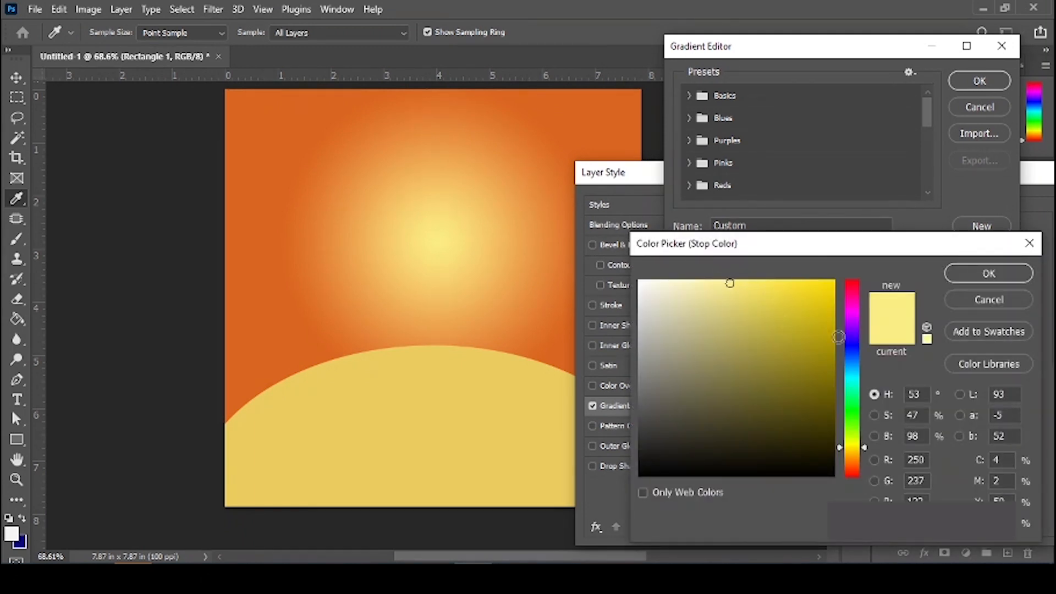
left_click(851, 450)
left_click_drag(851, 451, 851, 460)
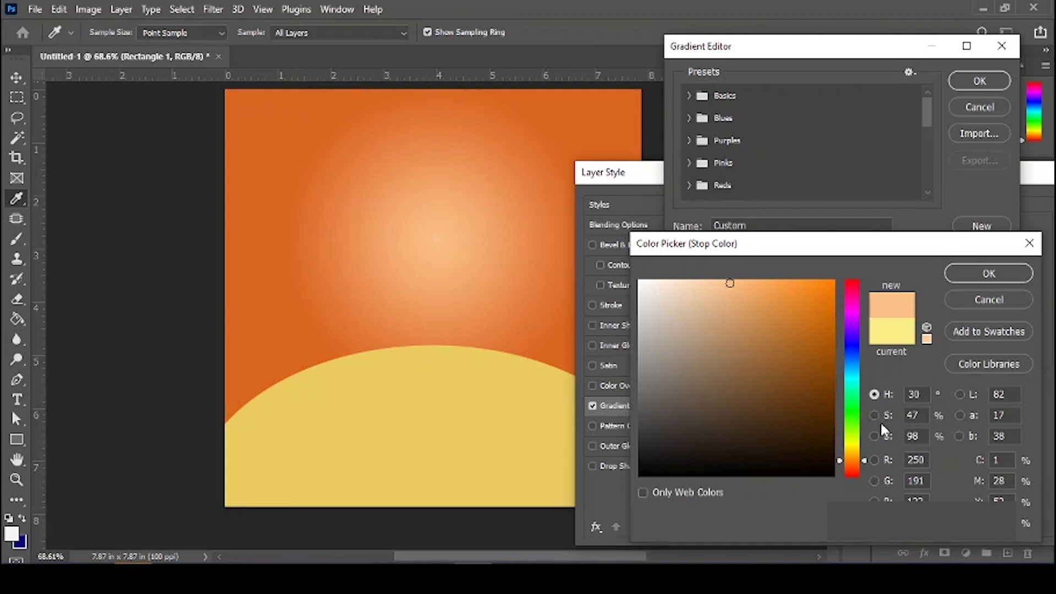
left_click(854, 461)
left_click_drag(819, 281, 821, 272)
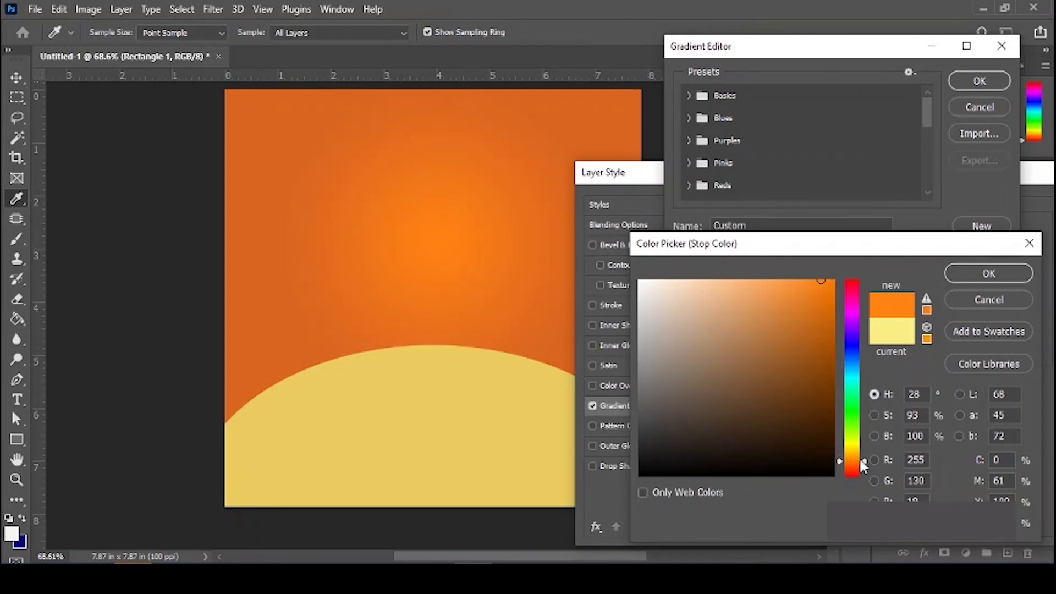
left_click_drag(859, 460, 860, 456)
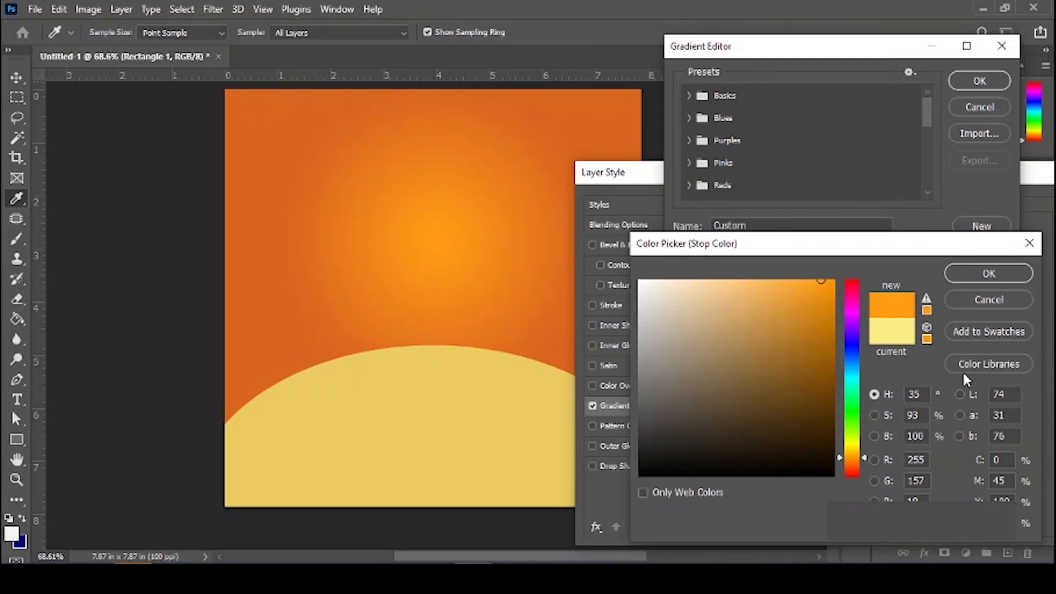
left_click(990, 274)
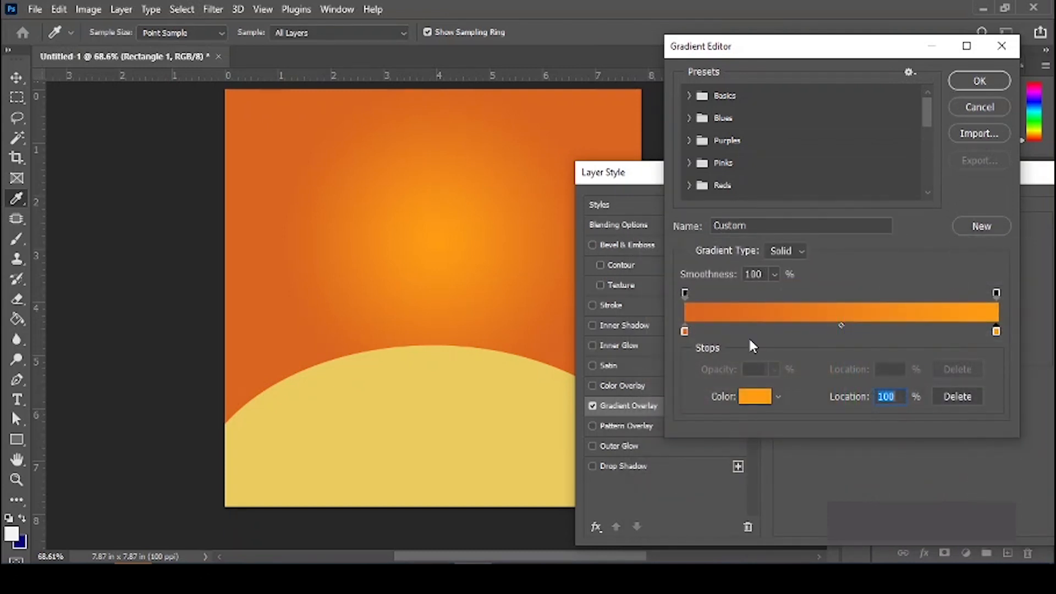
Step: Change the gradient stops to #e94707 on the left and #ff9d12 on the right
double_click(684, 330)
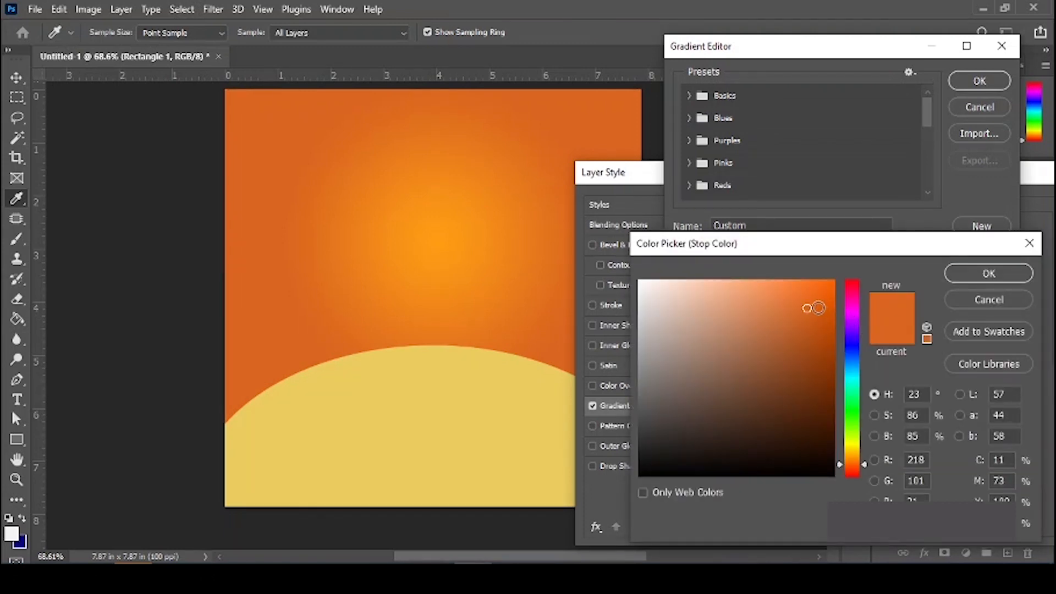
left_click(818, 307)
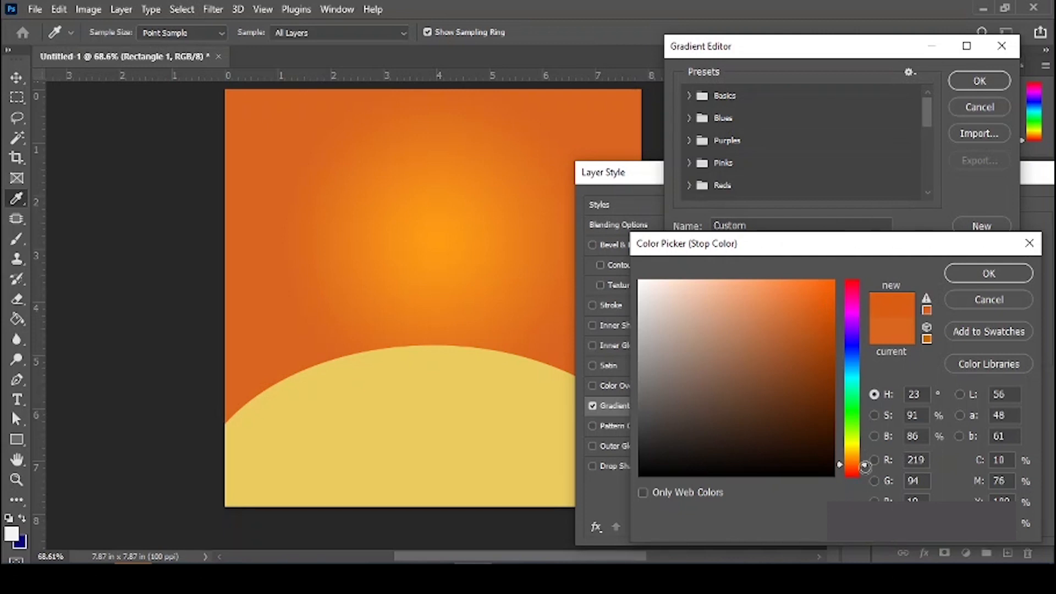
left_click_drag(865, 467, 865, 469)
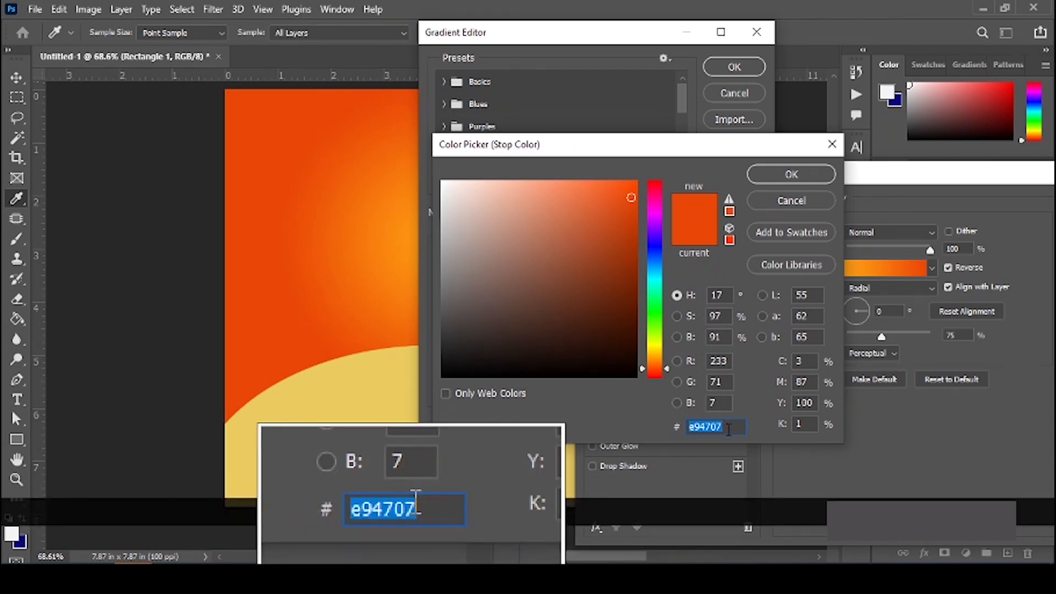
left_click(786, 174)
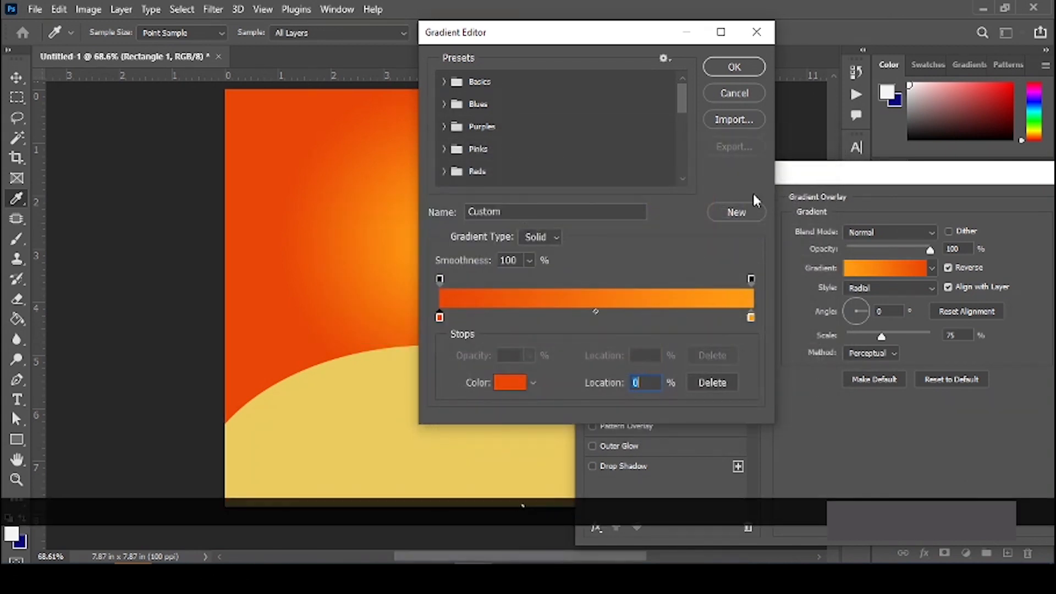
left_click(751, 318)
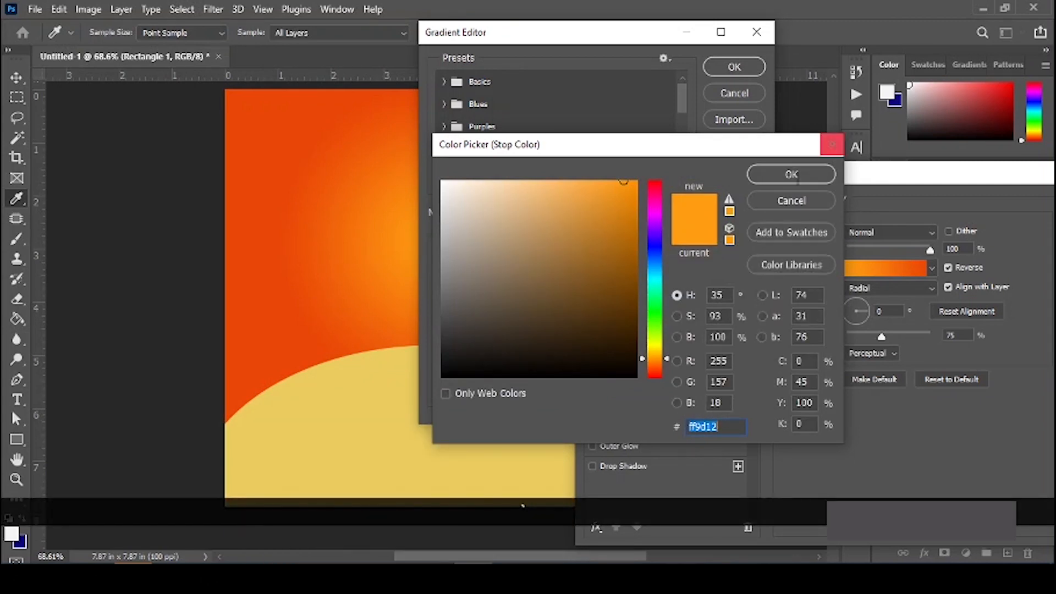
left_click(786, 177)
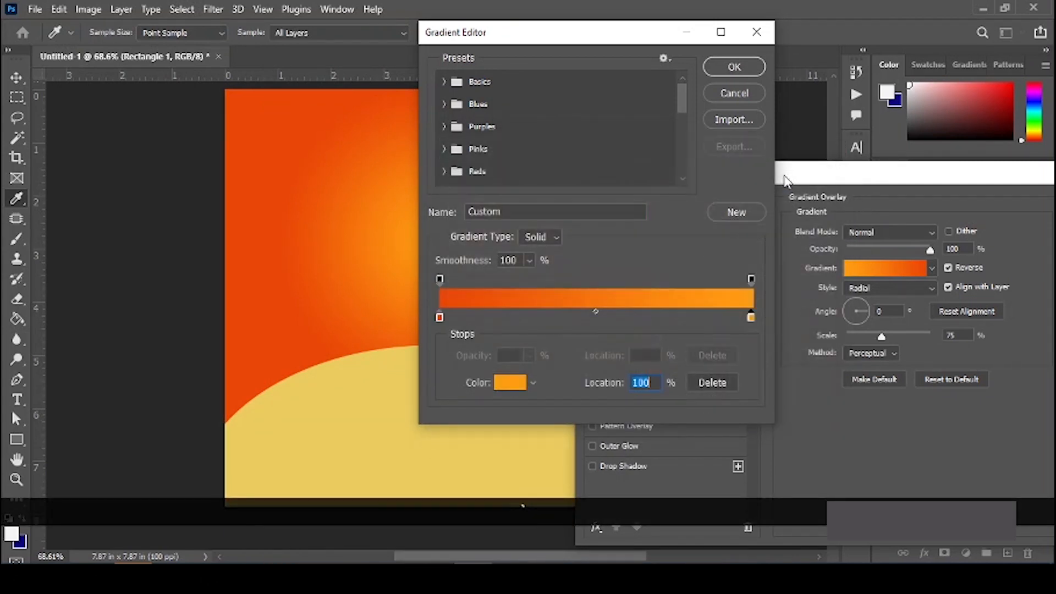
left_click(740, 70)
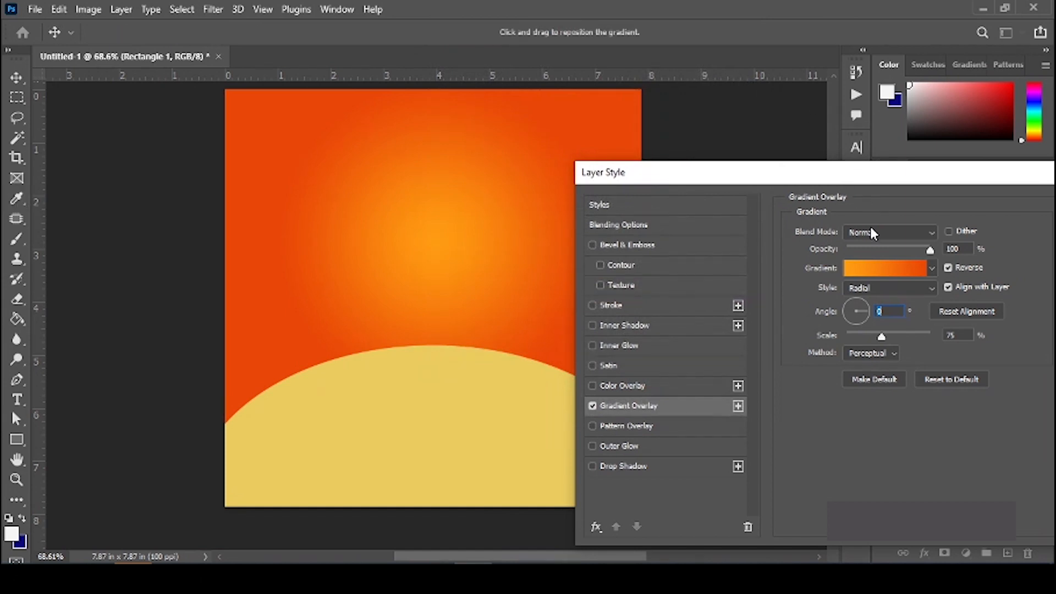
Step: Save the orange gradient as a new preset, try the red and blue presets, then reapply orange
left_click(872, 272)
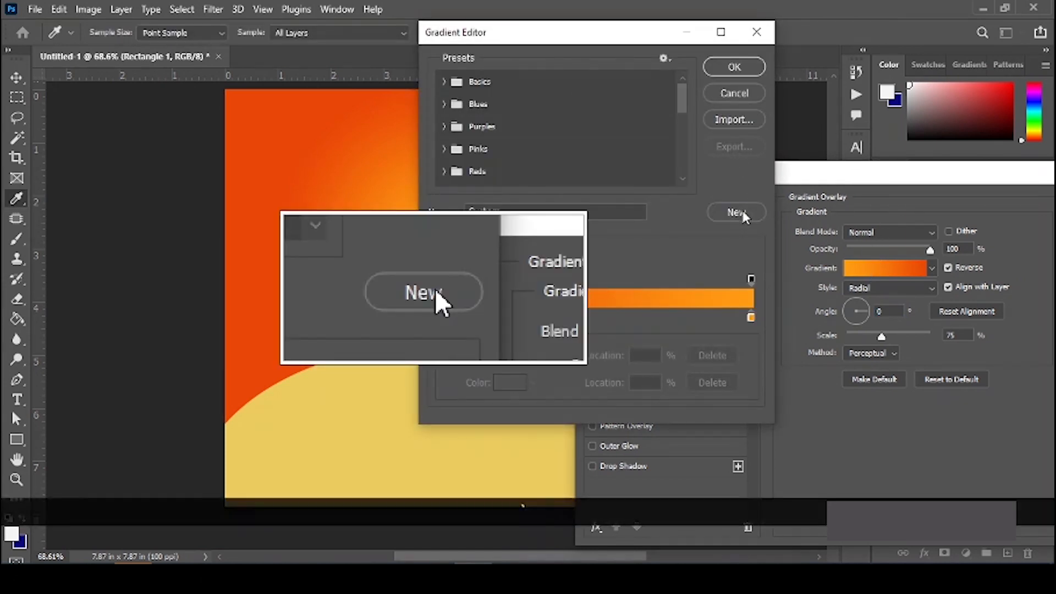
left_click(738, 215)
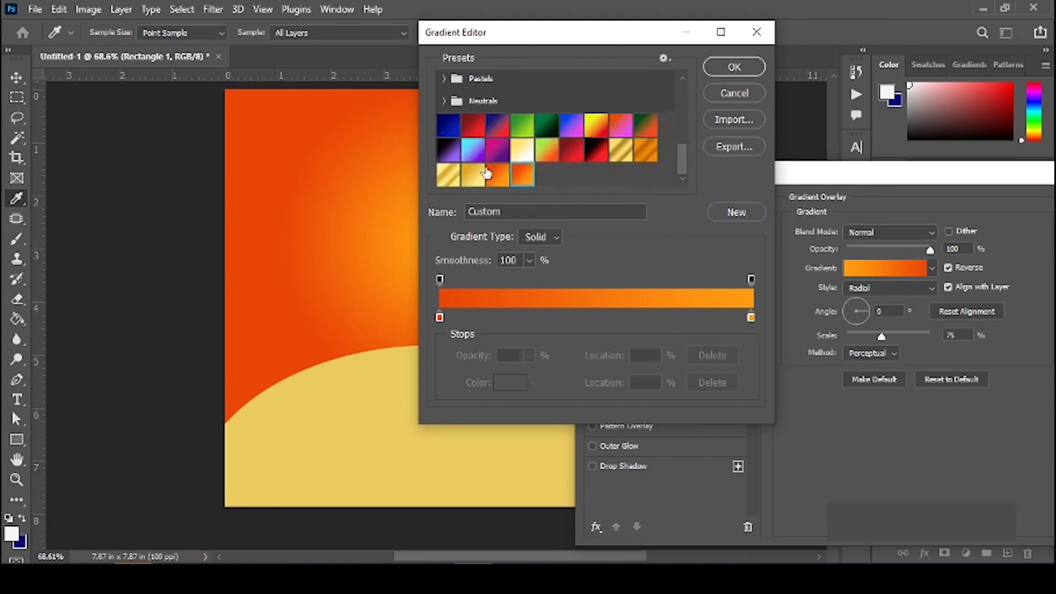
left_click(470, 128)
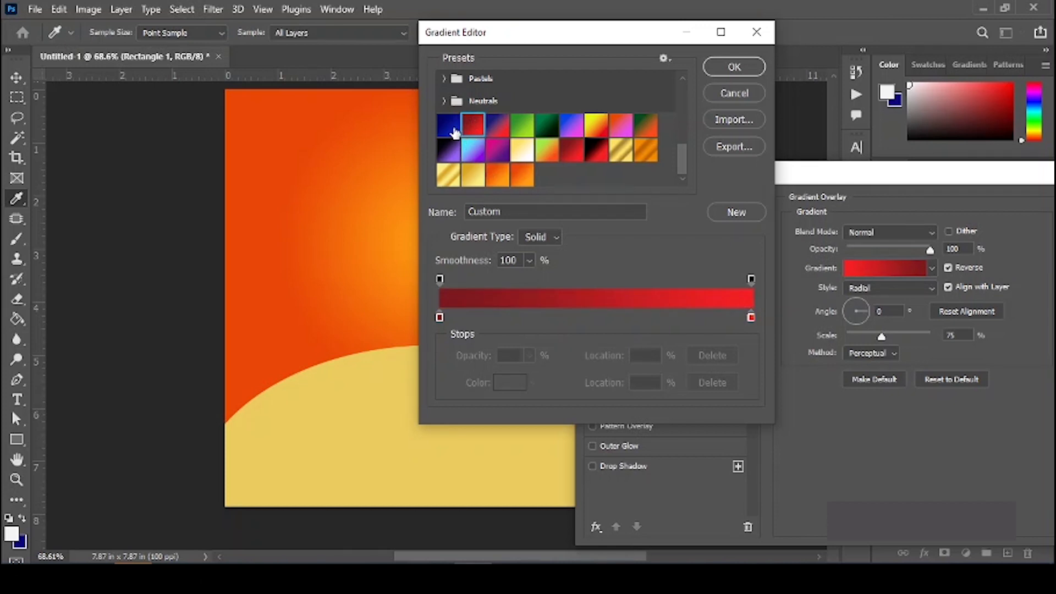
left_click_drag(533, 34, 686, 57)
left_click(601, 146)
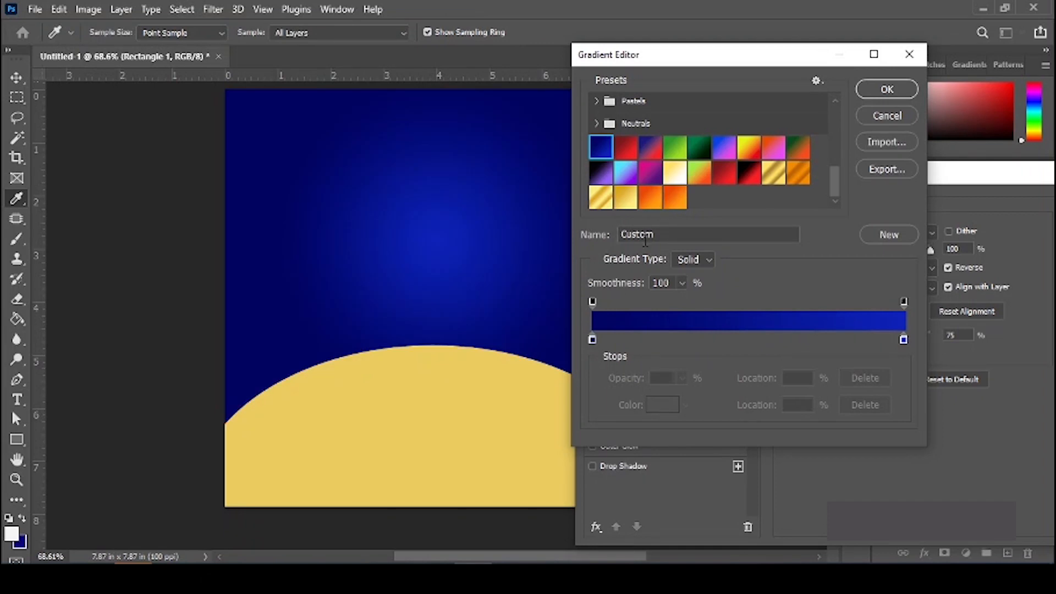
left_click(648, 199)
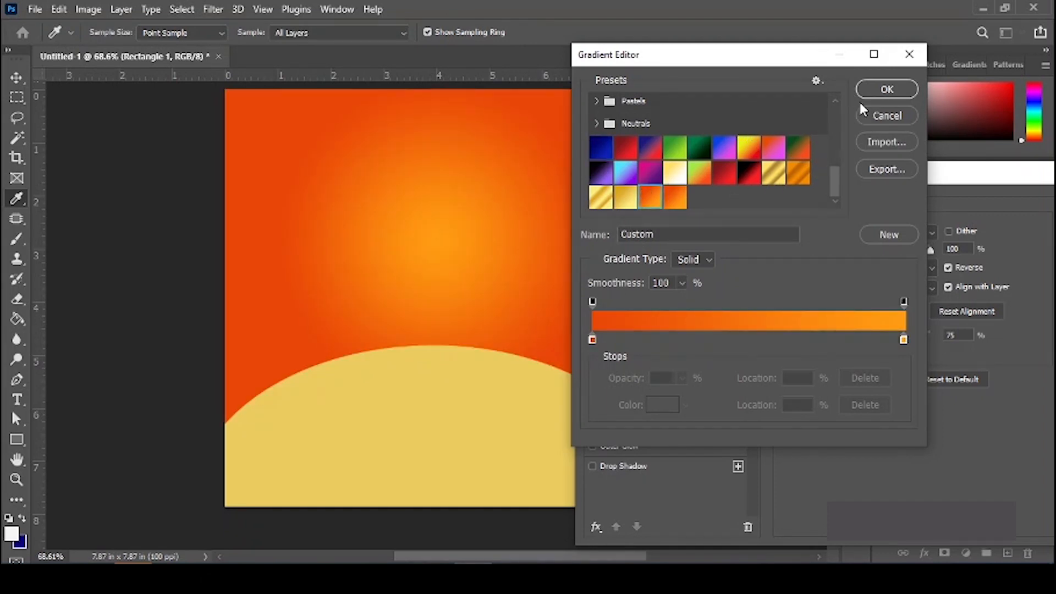
left_click(871, 96)
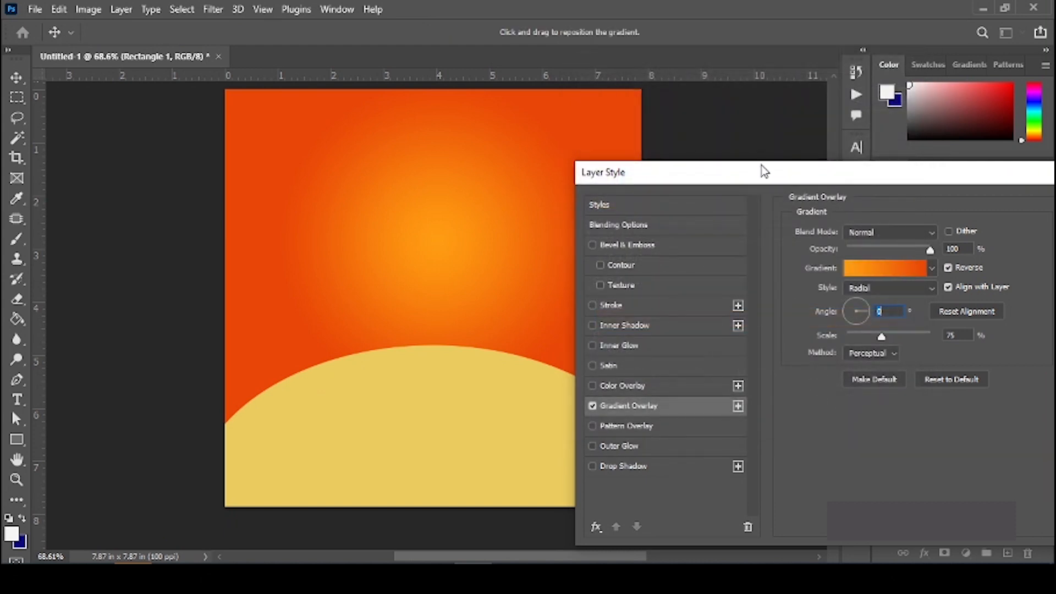
Step: Confirm the gradient overlay, dismiss the Create Rectangle dialog, and select the yellow ellipse
left_click_drag(896, 175, 626, 165)
left_click(853, 201)
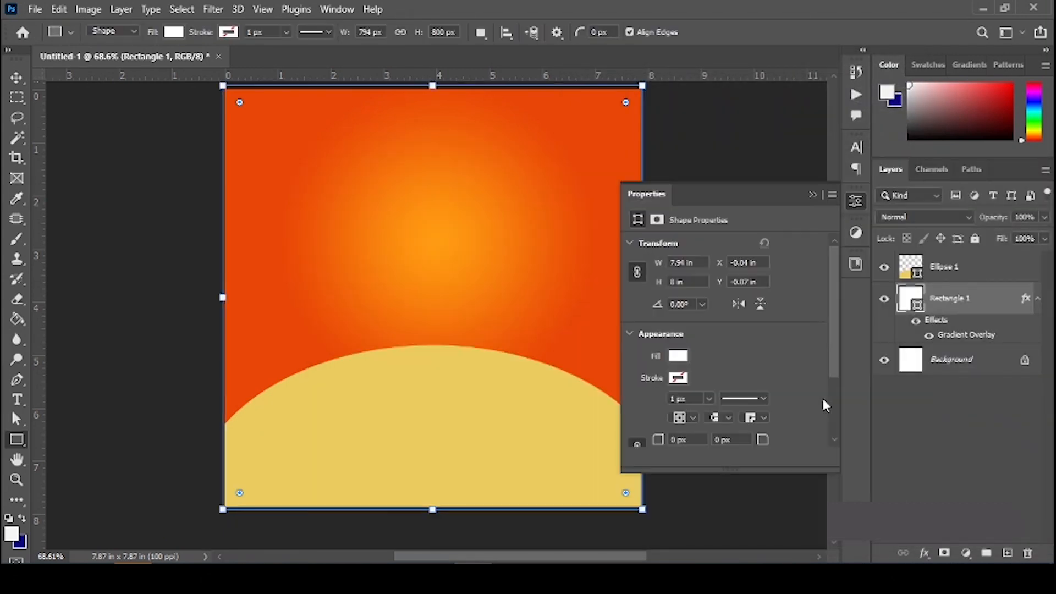
left_click(513, 406)
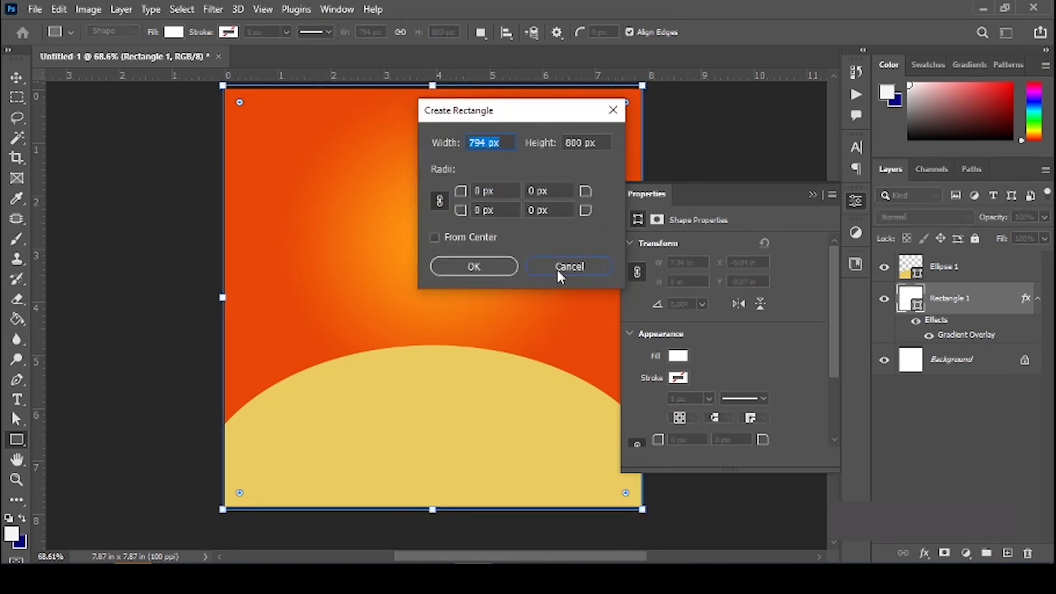
left_click(579, 265)
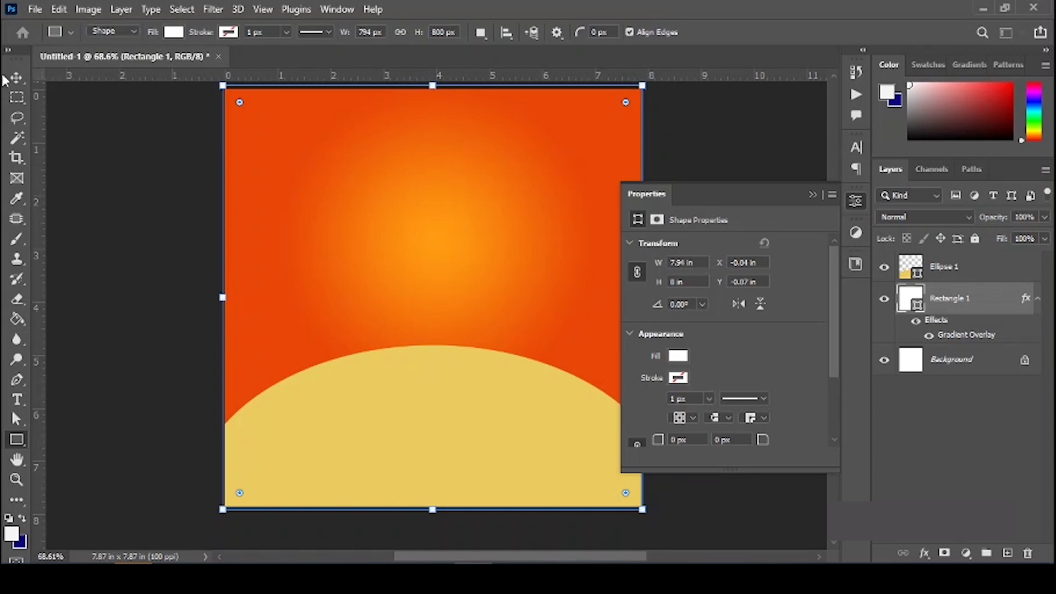
left_click(384, 109)
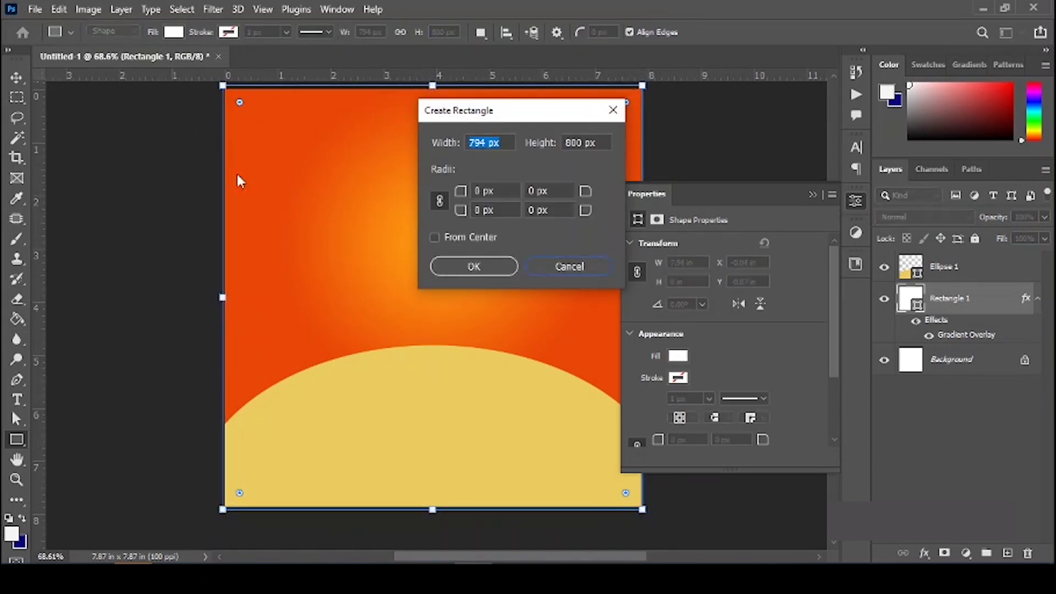
key("Escape")
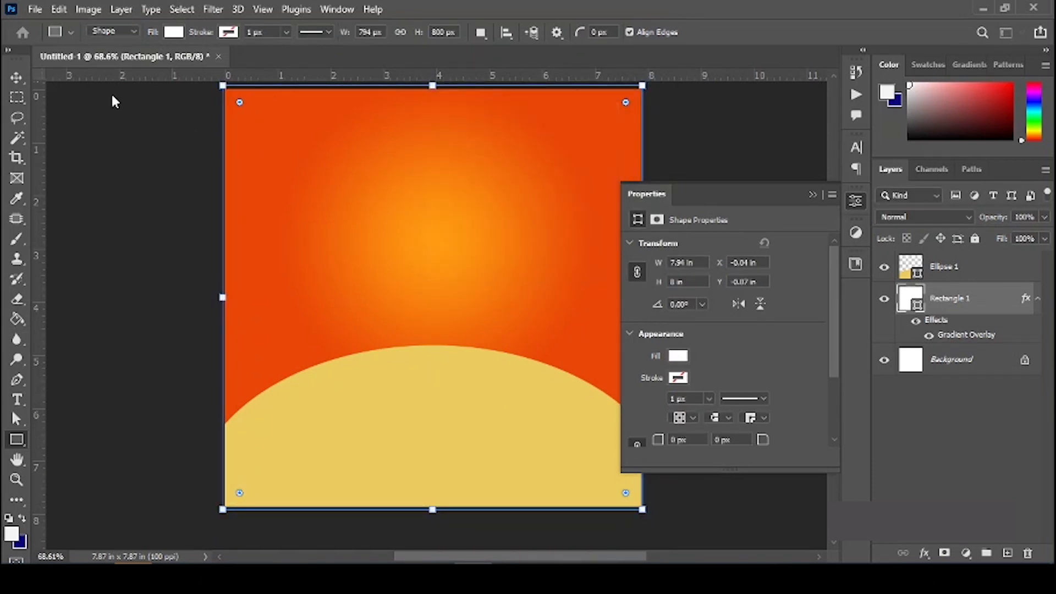
left_click(18, 78)
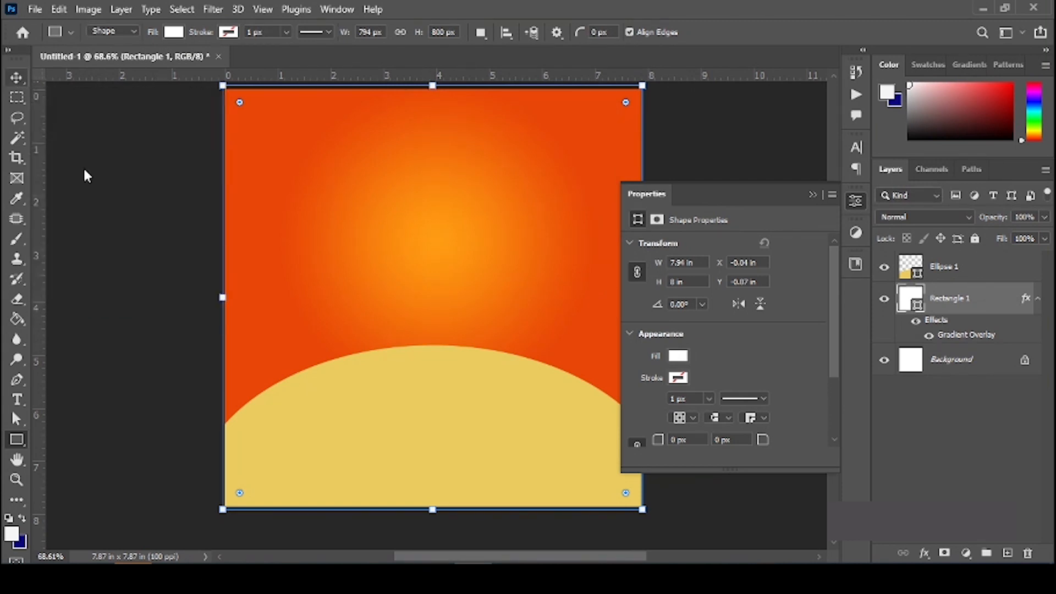
left_click(377, 395)
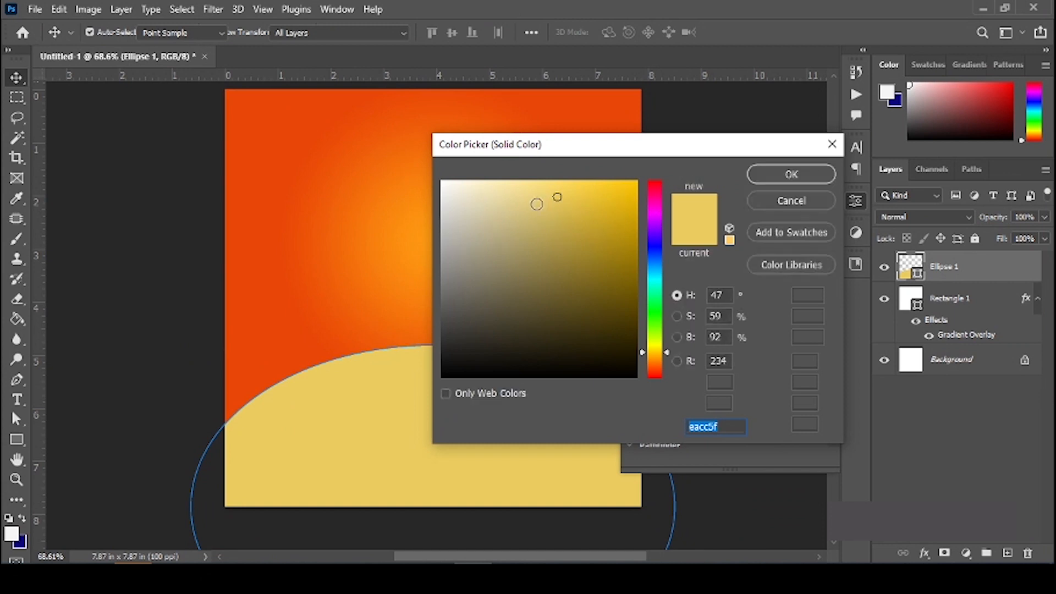
Step: Fill Ellipse 1 with white (#ffffff), deselect it, and close the Properties panel
left_click(445, 182)
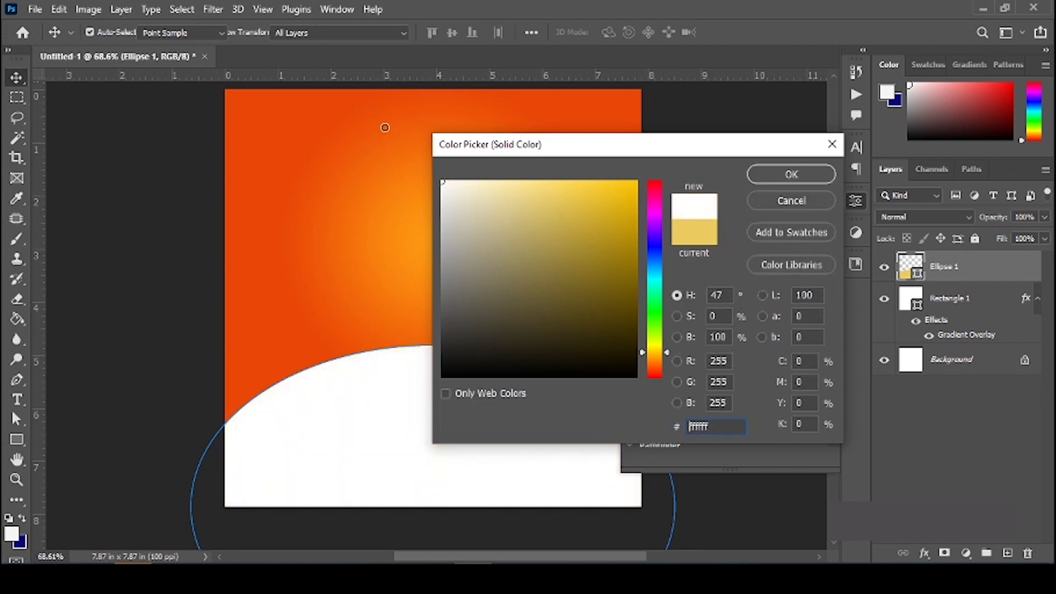
left_click(803, 169)
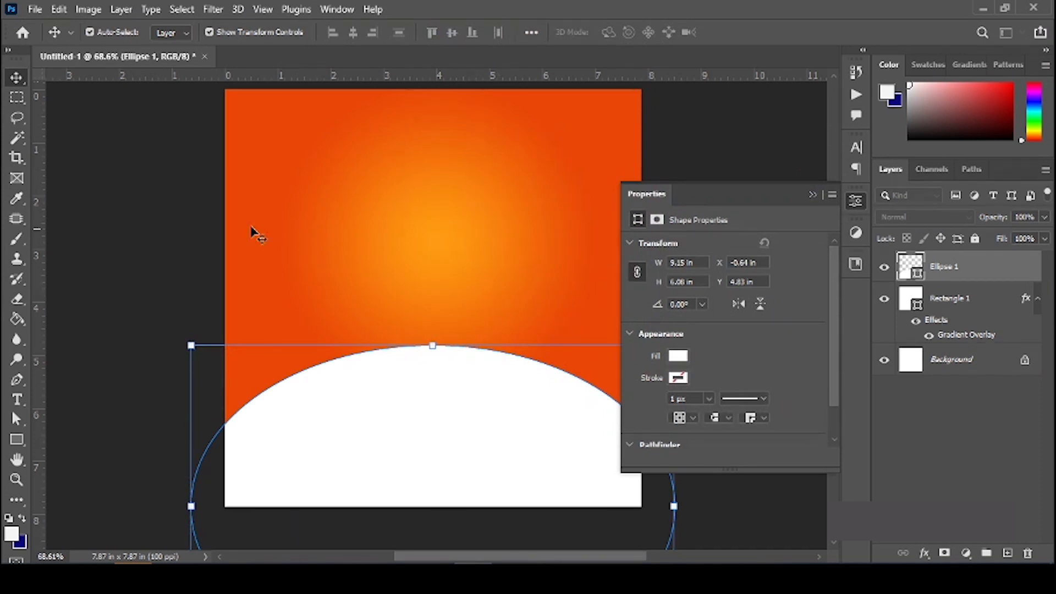
left_click(190, 201)
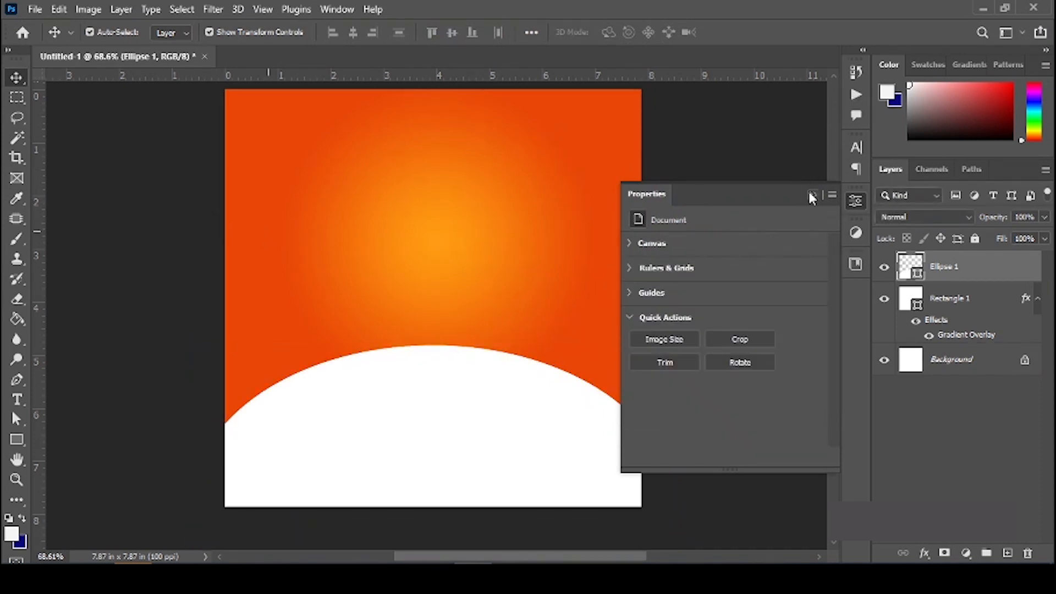
left_click(808, 194)
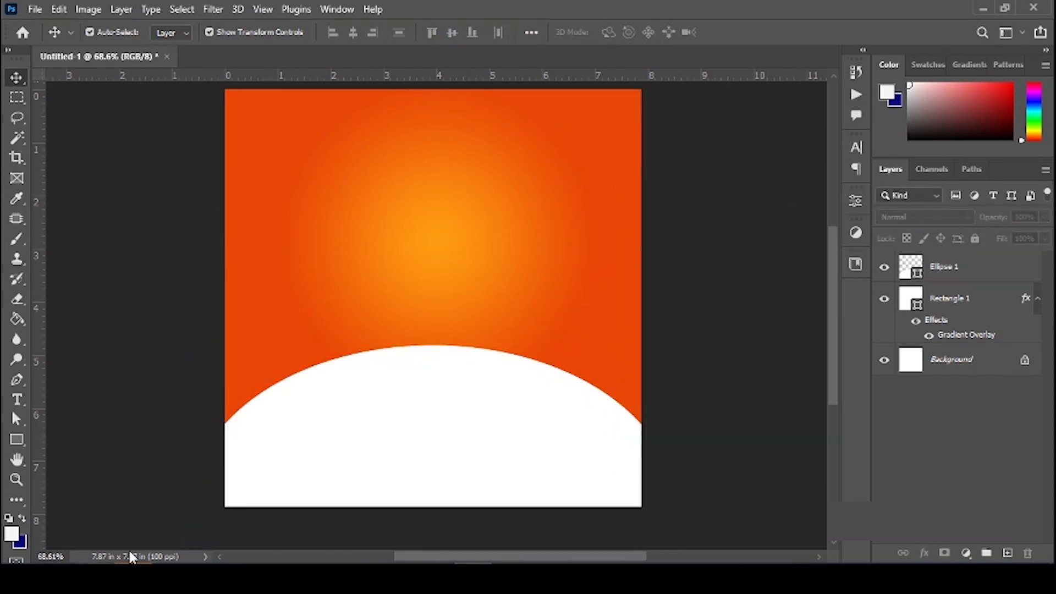
Step: In File Explorer, go to Flyer Design > Pizza Flyer and drag the first Smoke image into Photoshop
mouse_move(167, 575)
left_click(244, 522)
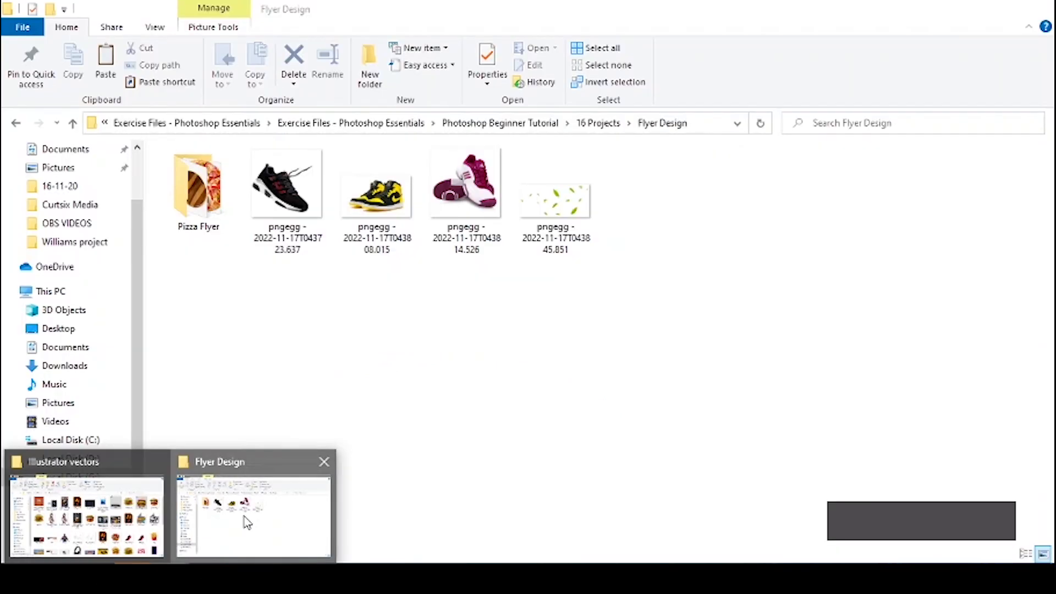
key("BackSpace")
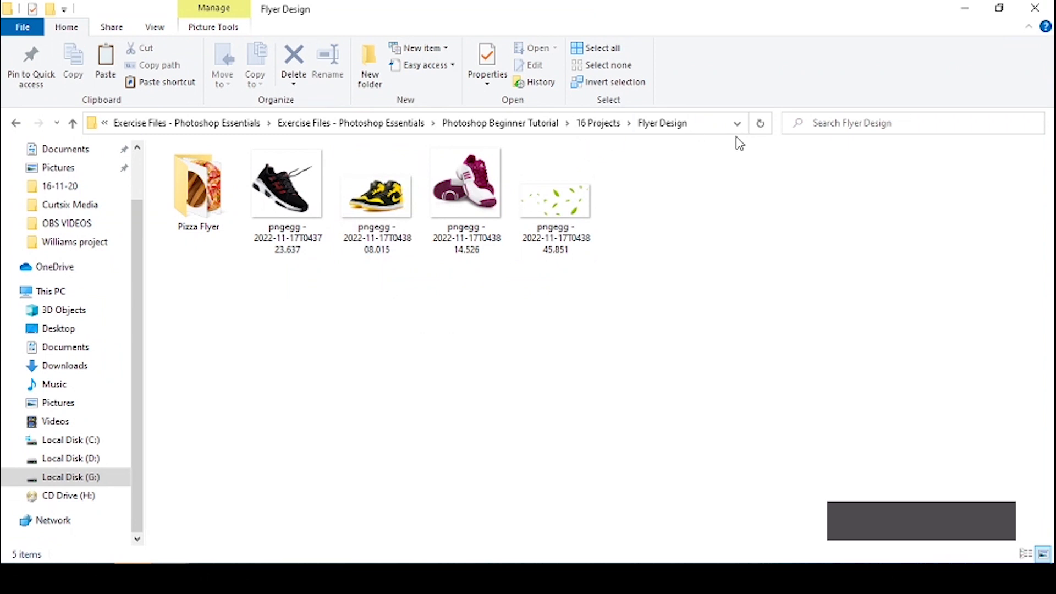
left_click(598, 123)
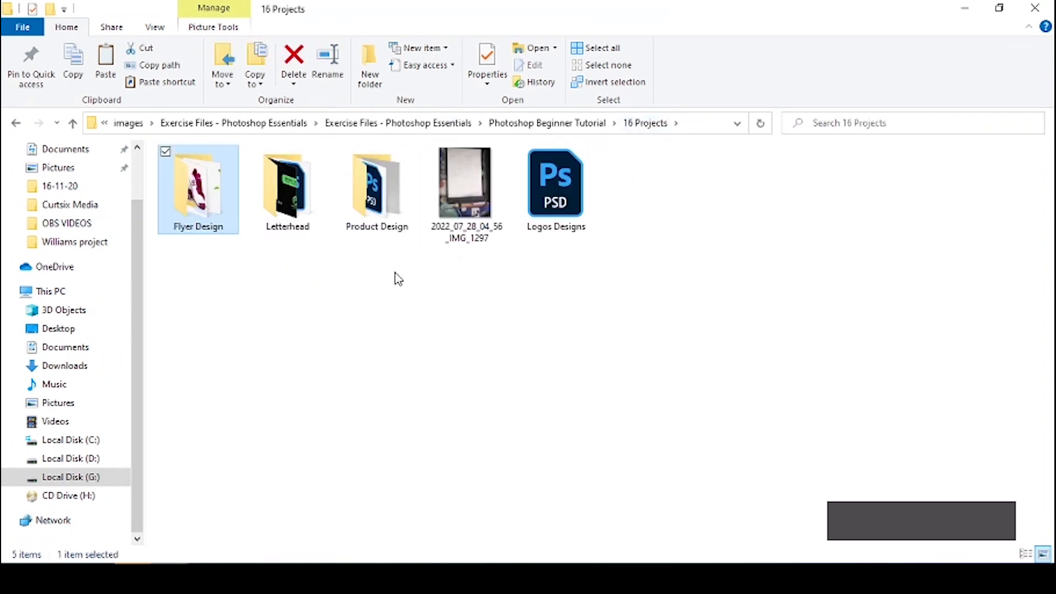
double_click(385, 211)
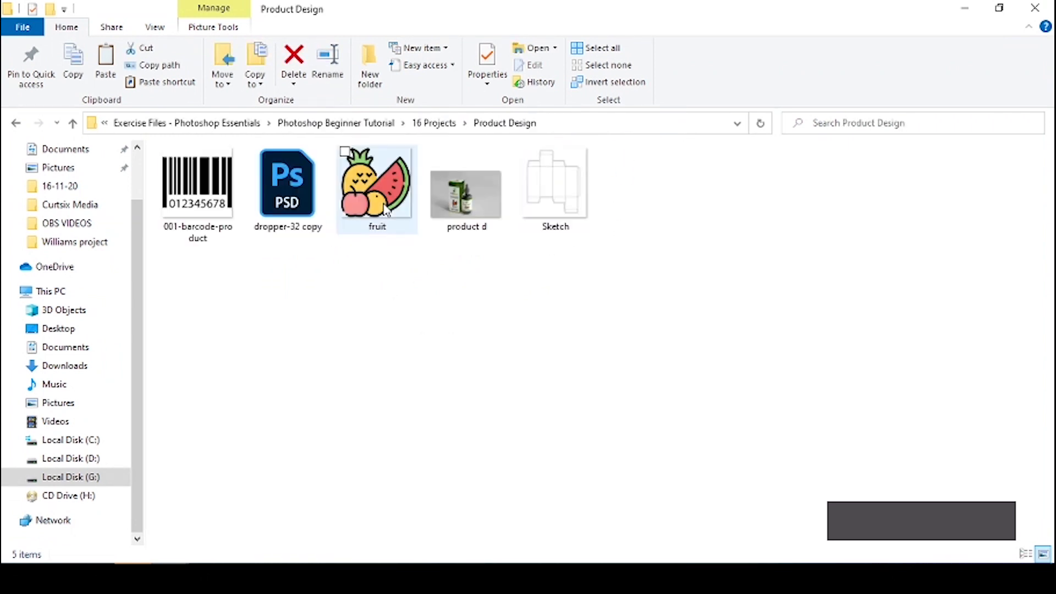
key("BackSpace")
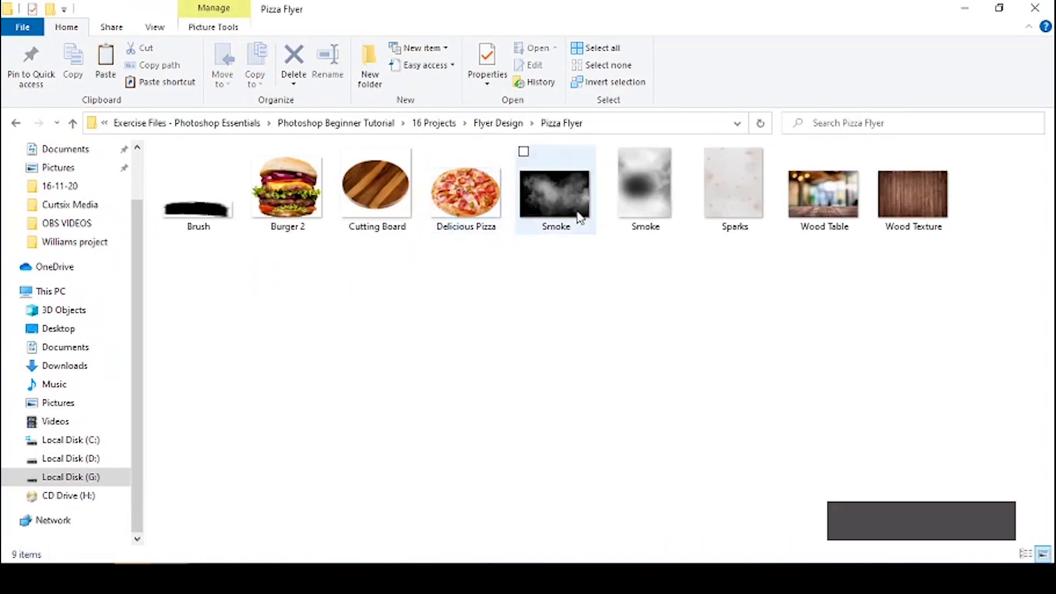
left_click(697, 199)
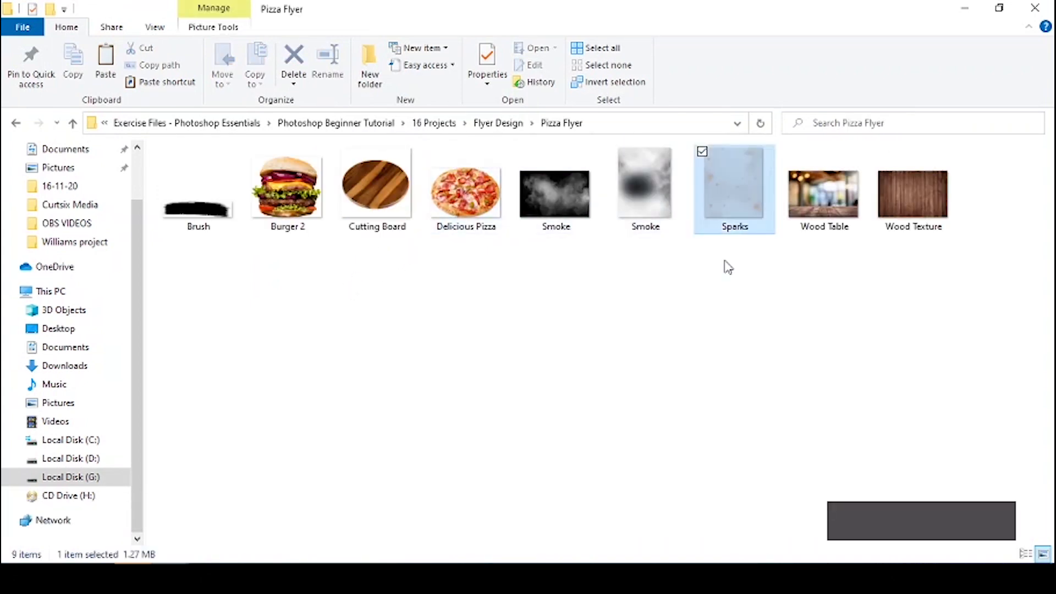
left_click_drag(572, 198, 439, 451)
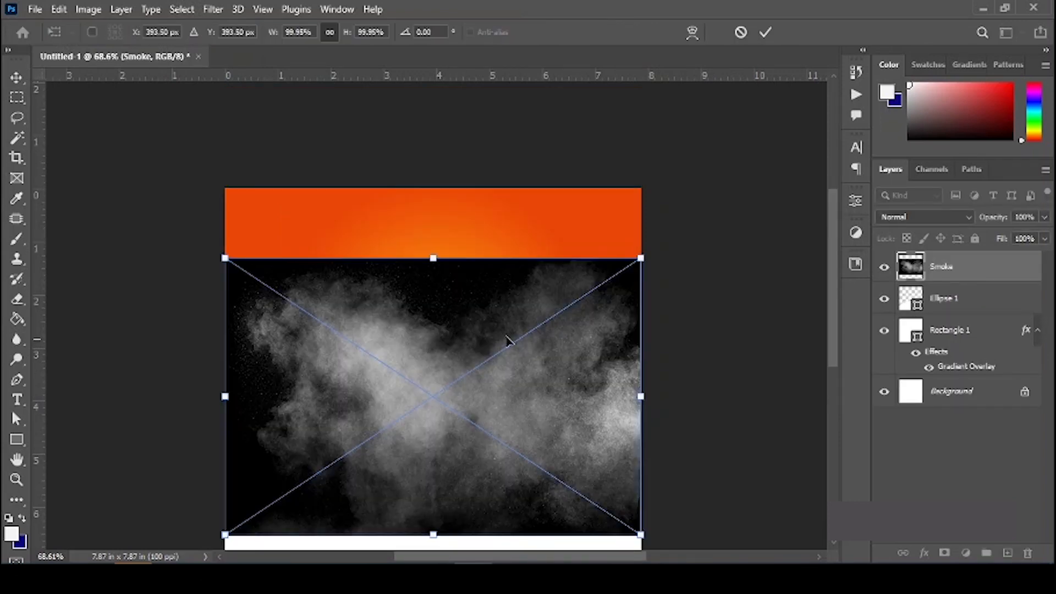
Step: Scale the Smoke layer to about 152%, rotate it about 3.8°, and move it below Ellipse 1
scroll(237, 259, "down", 1)
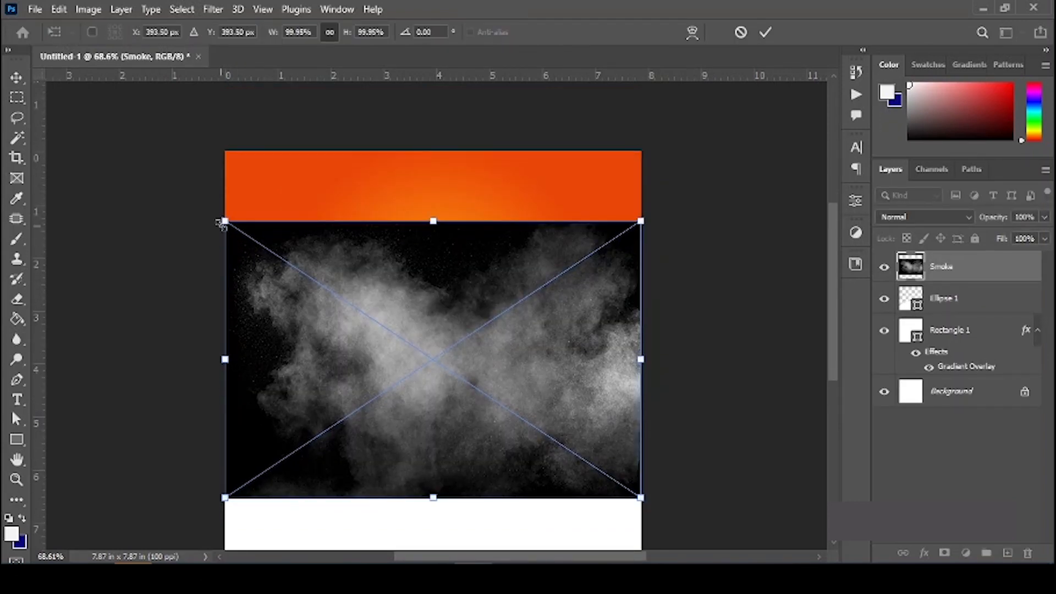
left_click_drag(217, 218, 85, 73)
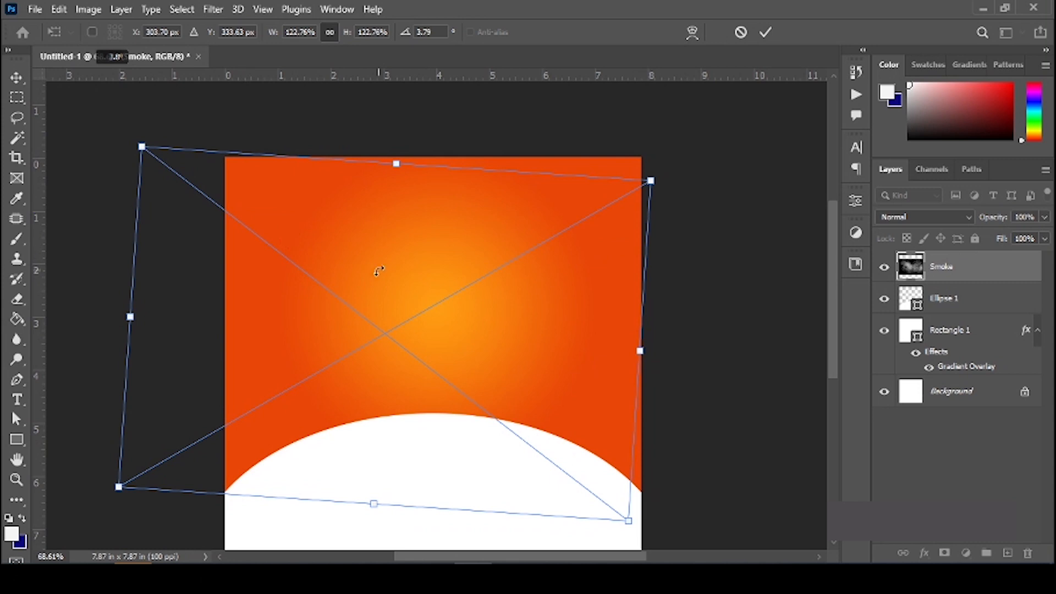
scroll(651, 178, "down", 2)
left_click(652, 180, "alt")
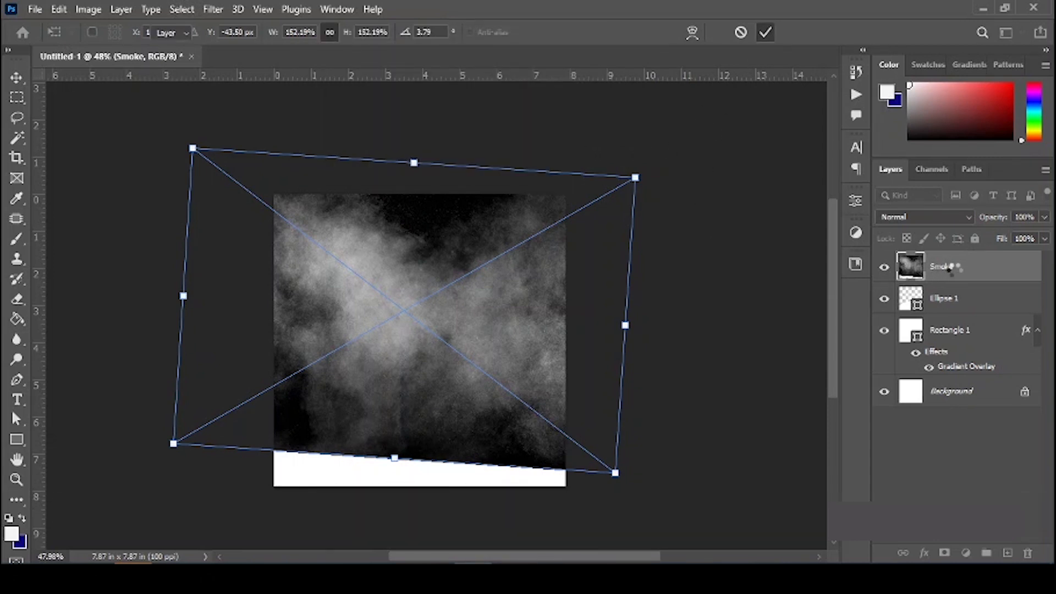
key("Return")
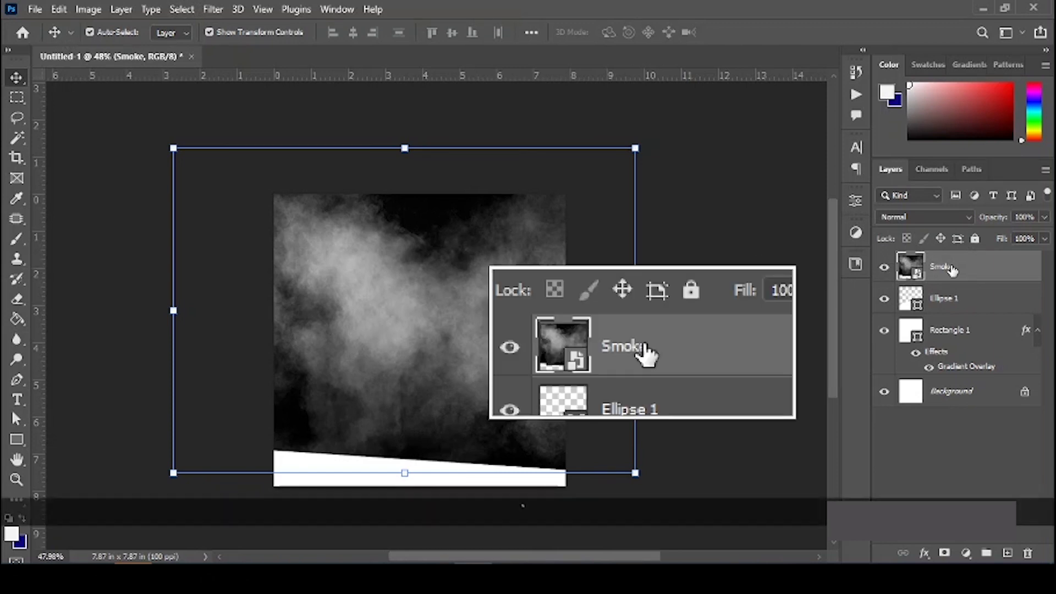
left_click_drag(954, 269, 959, 314)
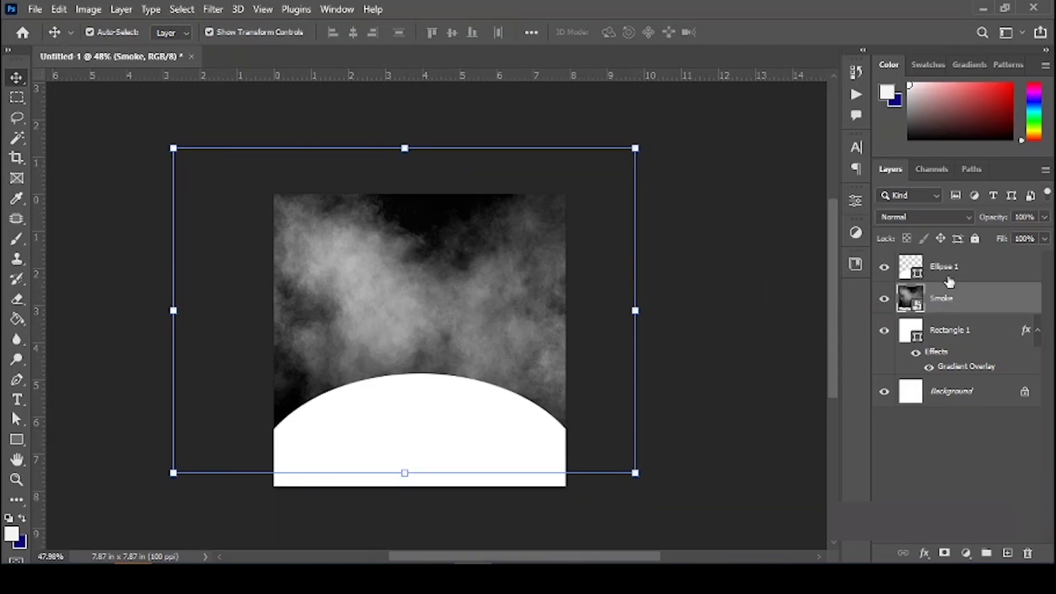
Step: Give the Smoke layer the Screen blend mode at 7% opacity, then deselect it
left_click(913, 217)
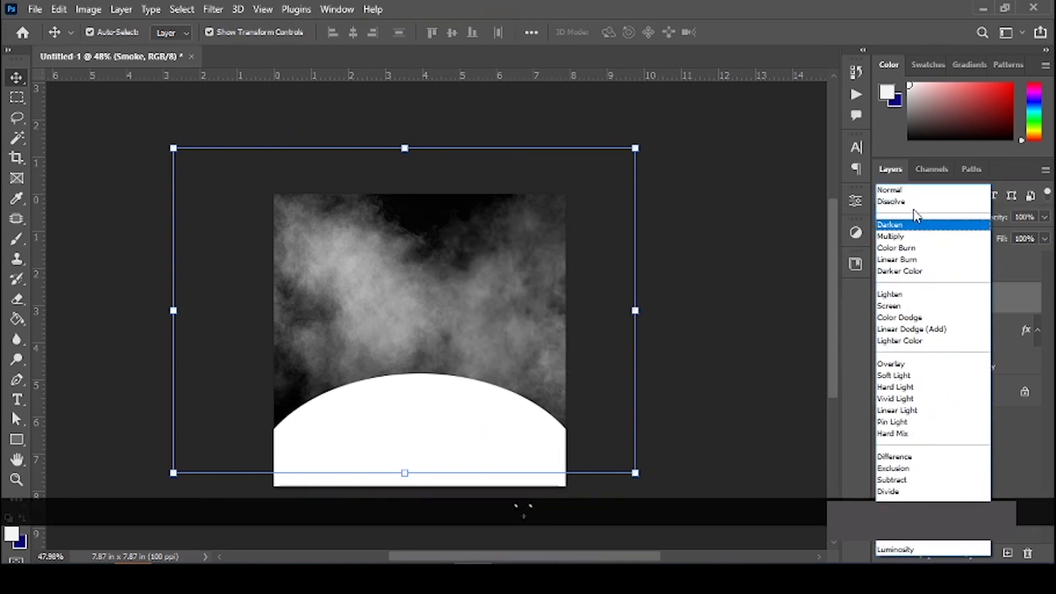
left_click(907, 201)
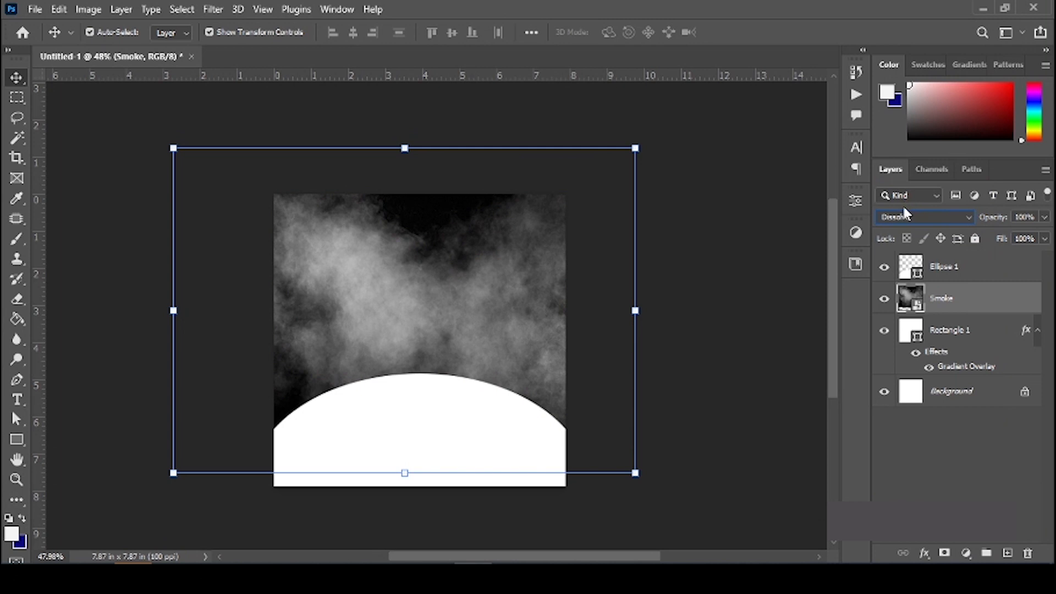
key("Down")
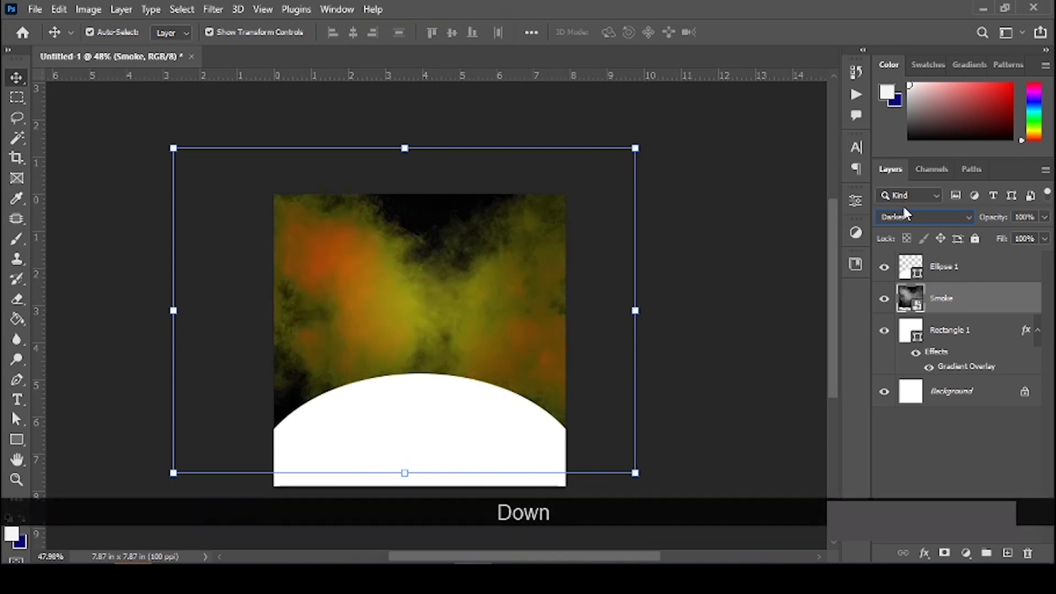
key("Down")
key("Down")
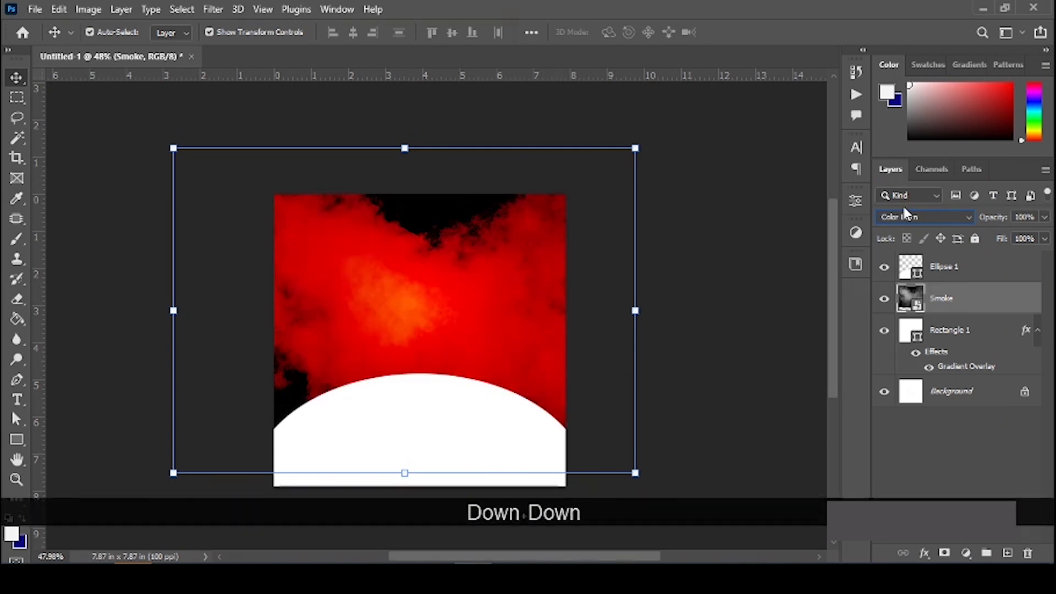
key("Down")
key("Down")
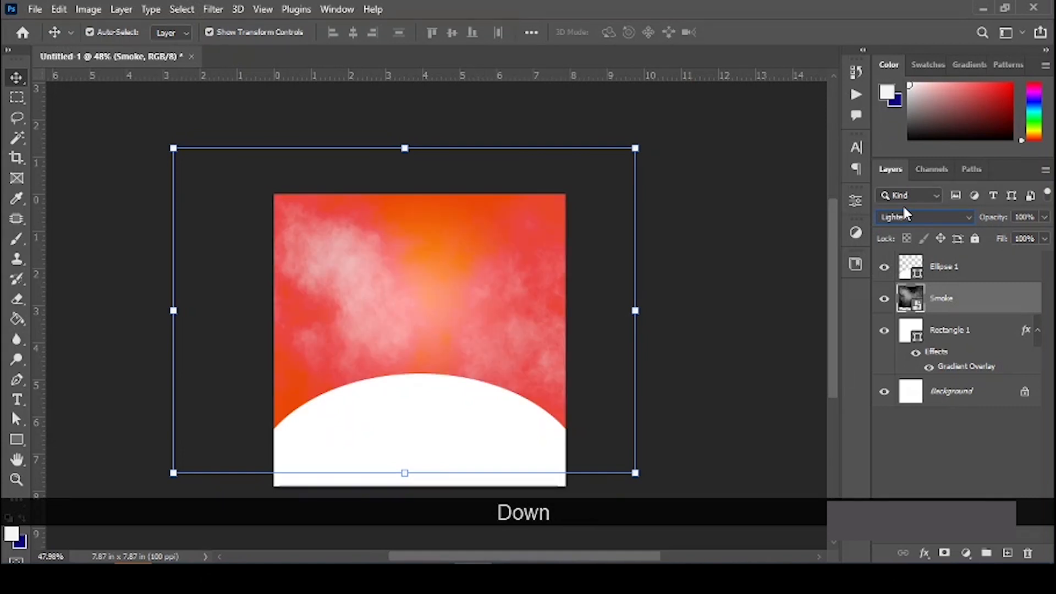
key("Down")
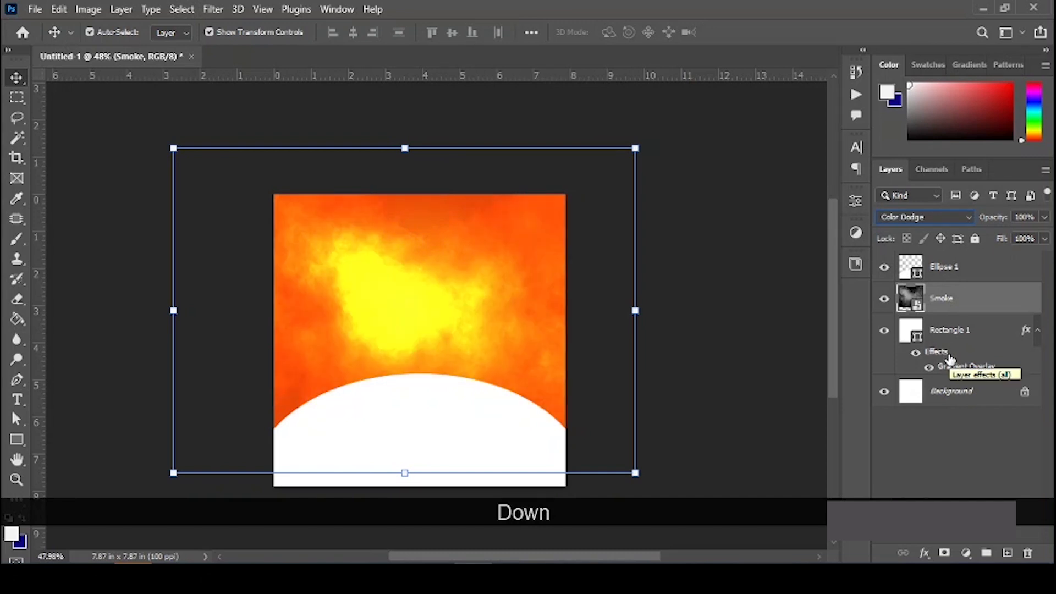
key("Up")
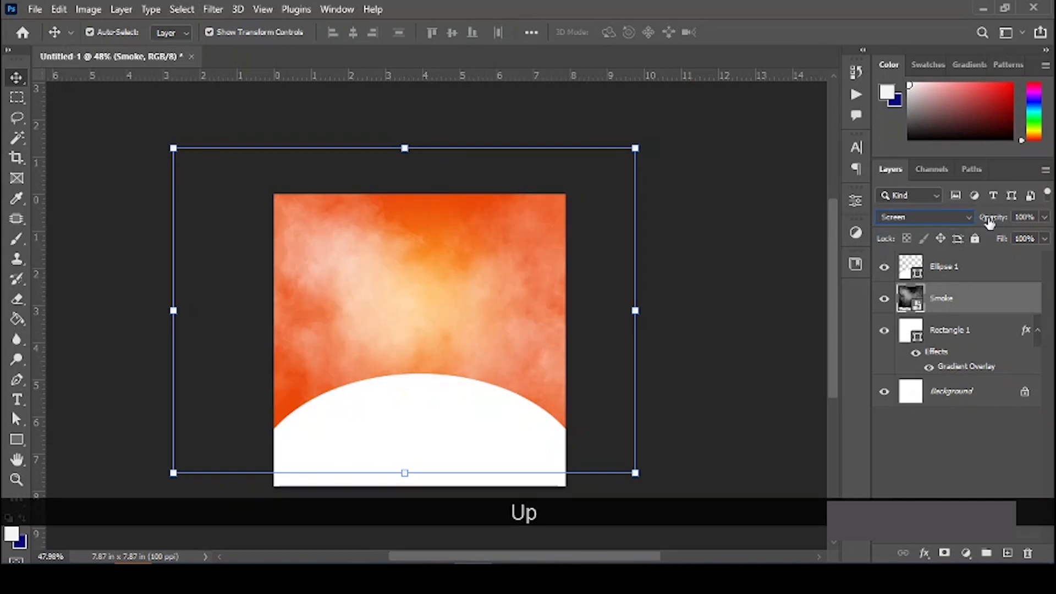
left_click_drag(988, 221, 955, 219)
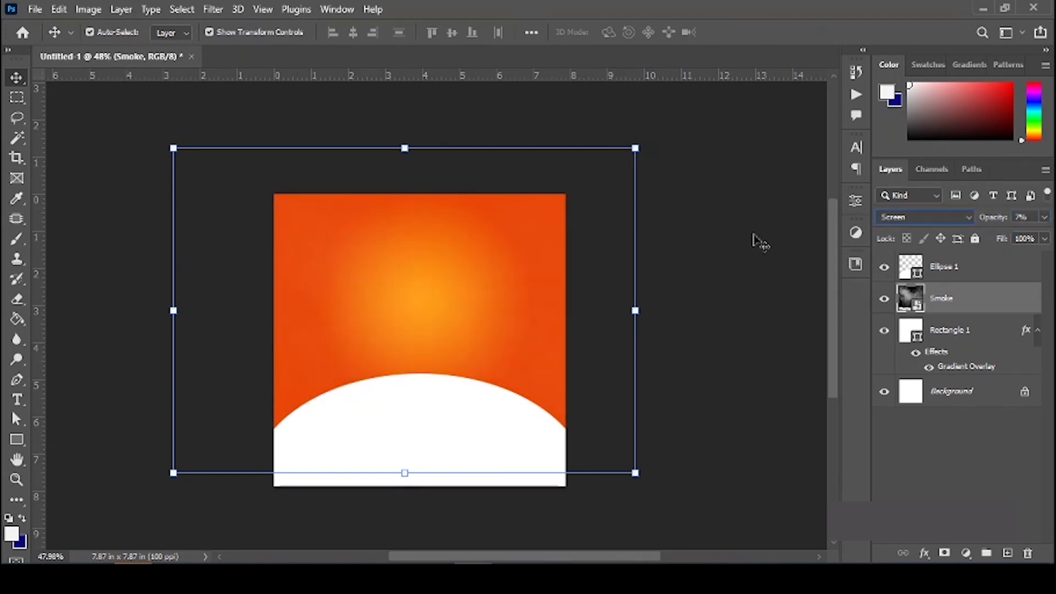
left_click(753, 235, "ctrl")
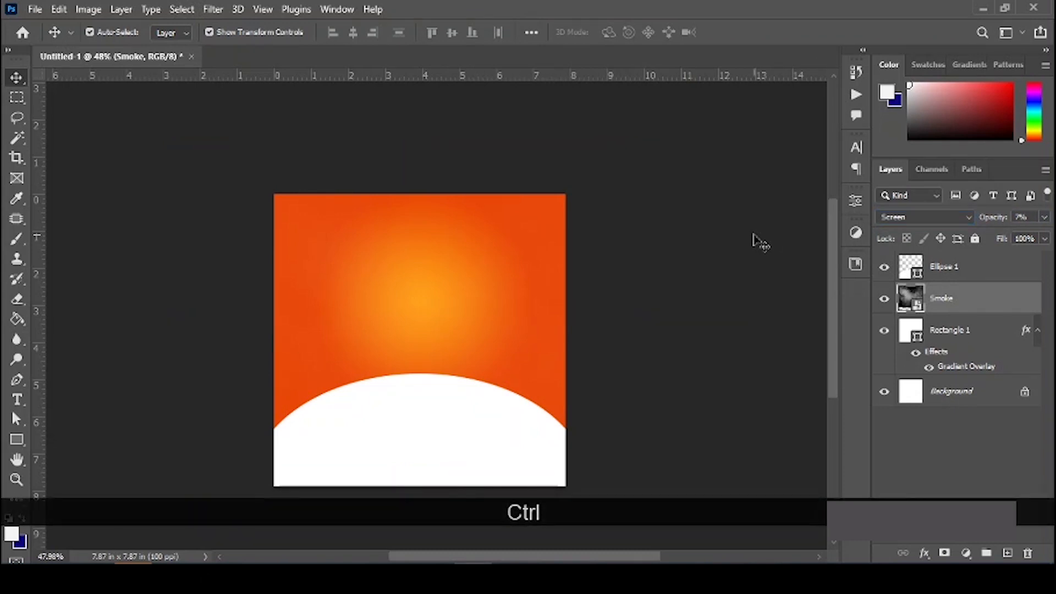
Step: Raise the Smoke layer's opacity to 10% and compare it by toggling its visibility
key("ctrl+0")
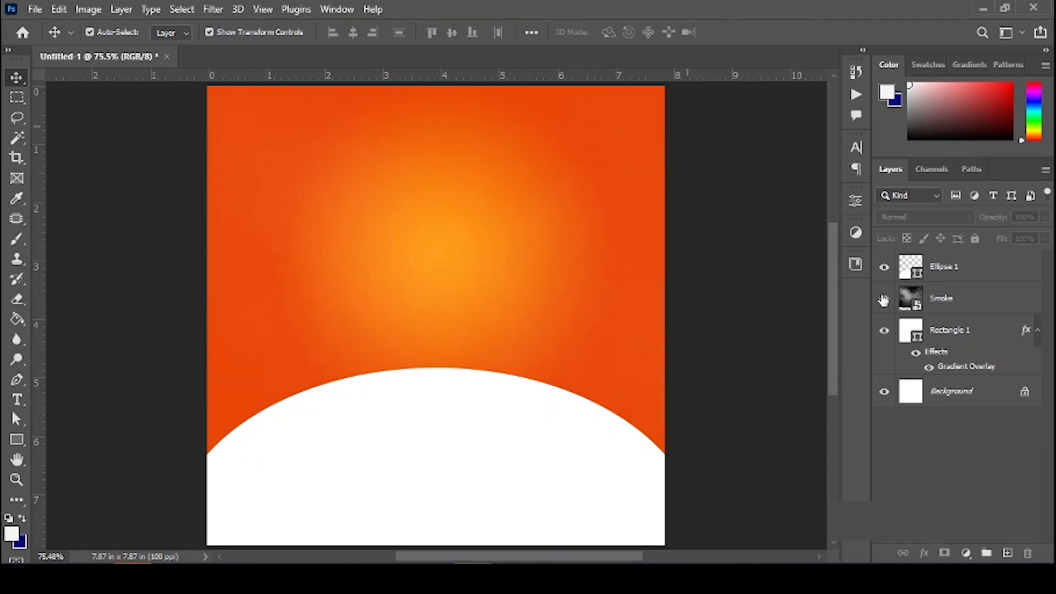
left_click(950, 306)
key("KP_1")
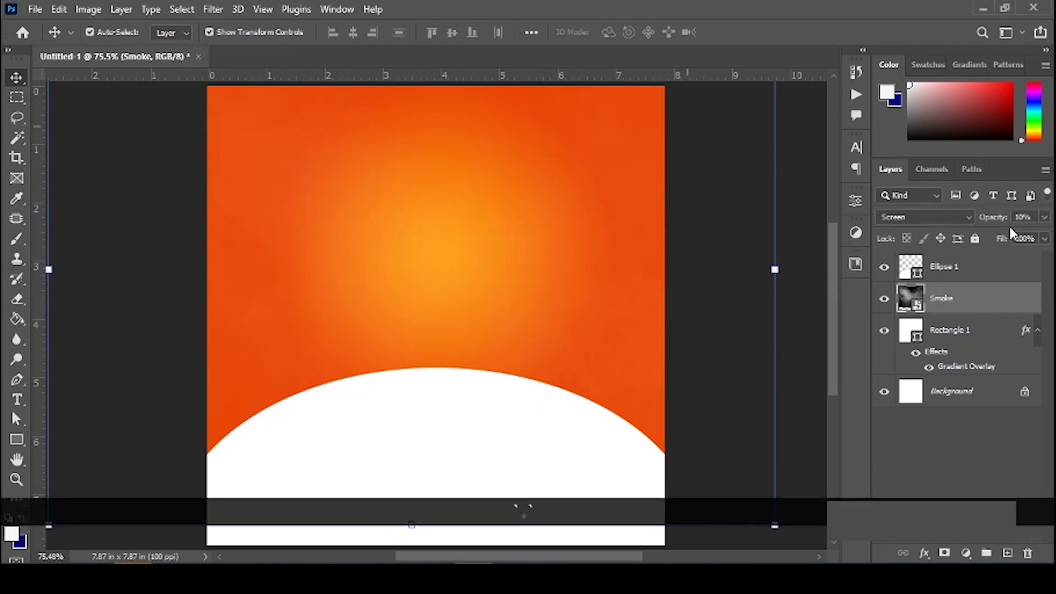
left_click(884, 299)
left_click(884, 299)
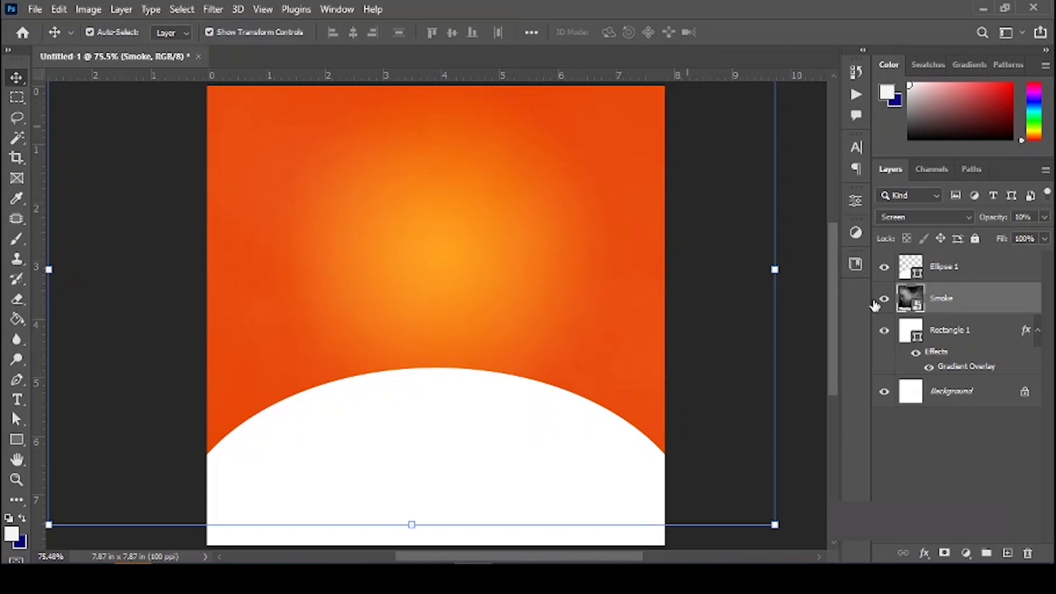
left_click(695, 259)
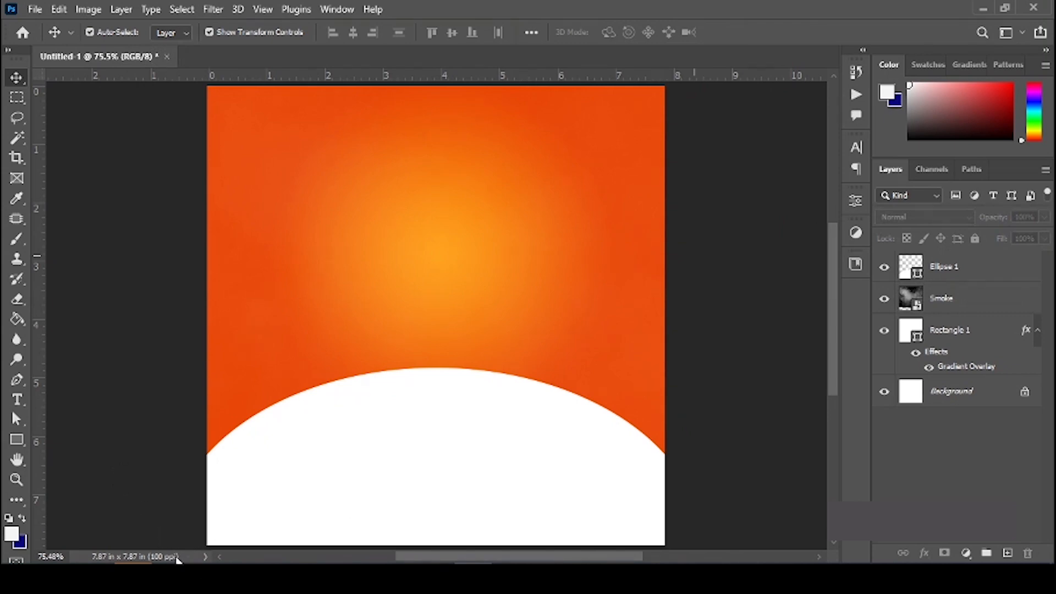
left_click(213, 529)
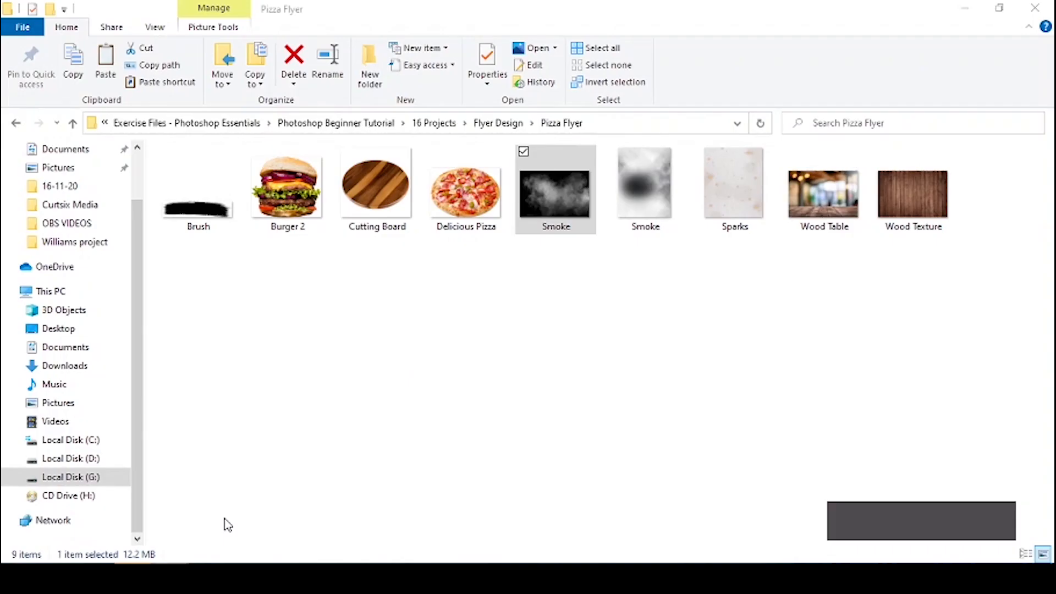
Step: Drag the yellow-and-black sneakers image from the Flyer Design folder into the flyer
key("BackSpace")
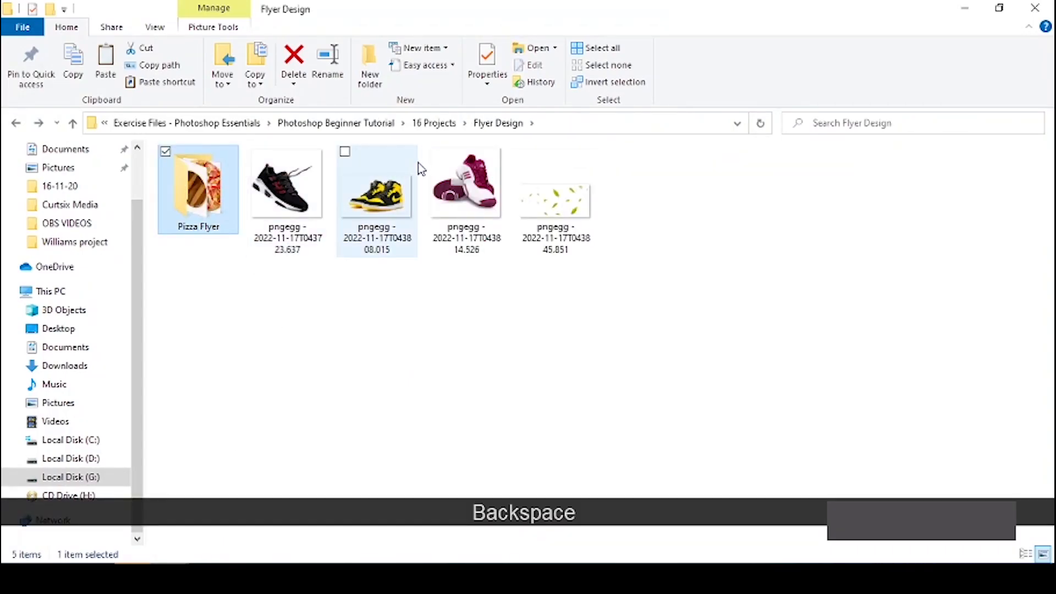
left_click(382, 204)
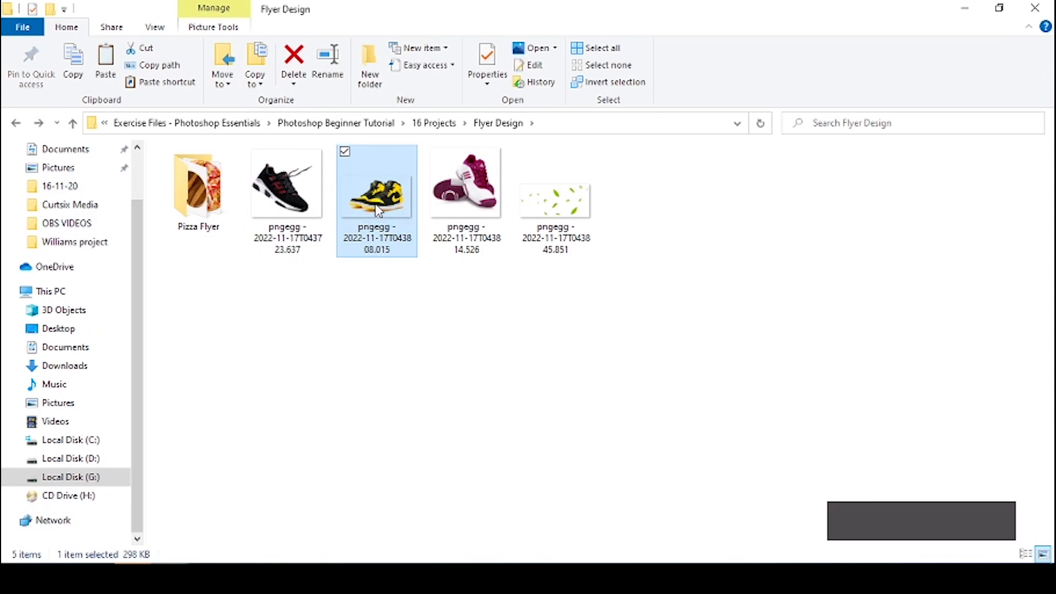
left_click_drag(383, 203, 399, 410)
left_click_drag(399, 410, 446, 508)
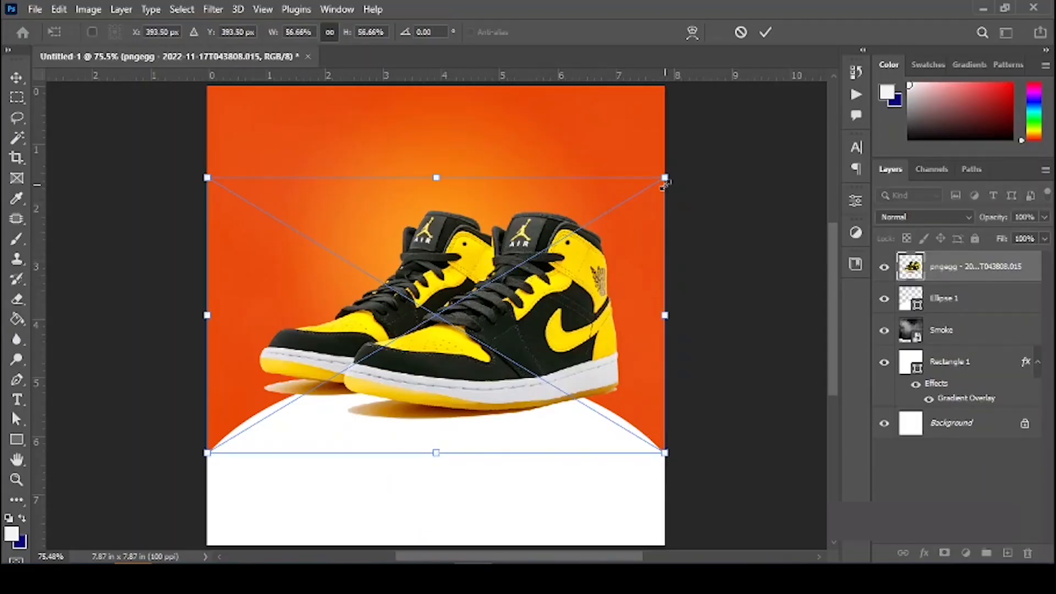
Step: Shrink the yellow sneakers to about 28% and place them left of centre on the white arc
left_click_drag(594, 197, 528, 220)
left_click_drag(455, 316, 591, 328)
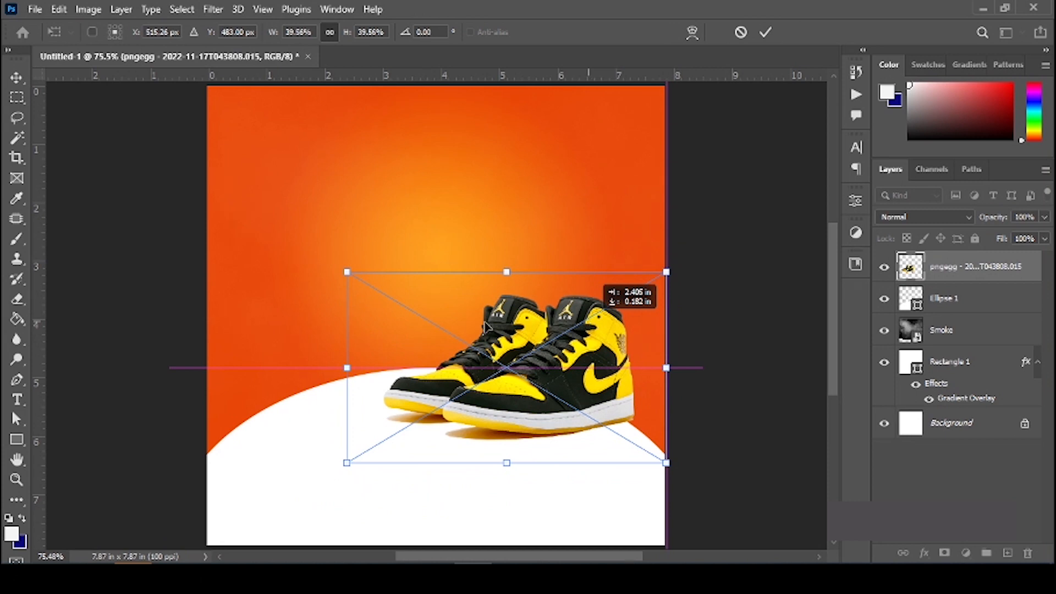
left_click_drag(487, 325, 416, 344)
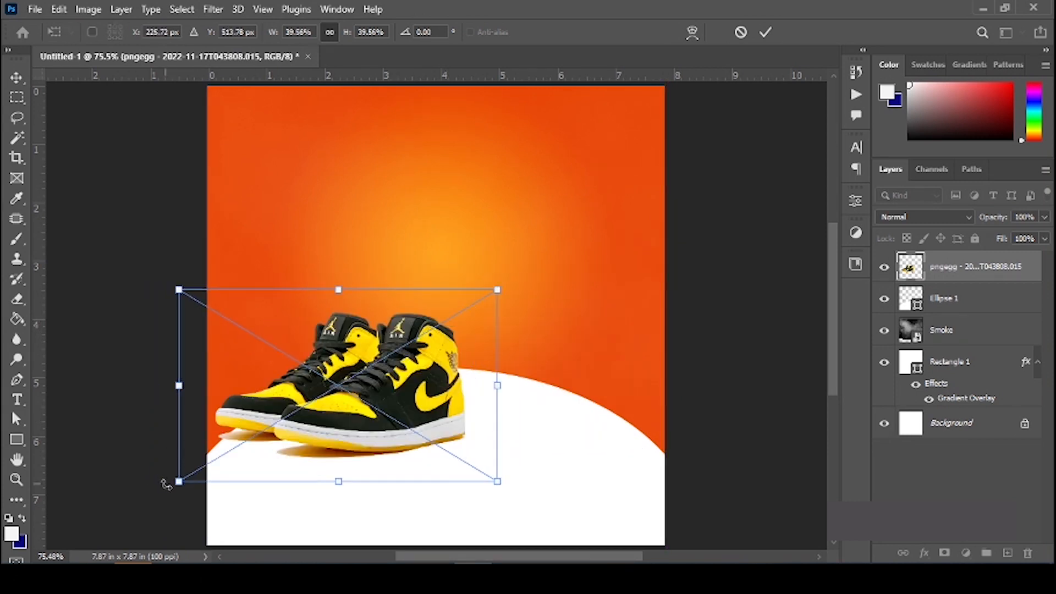
left_click_drag(178, 481, 226, 451)
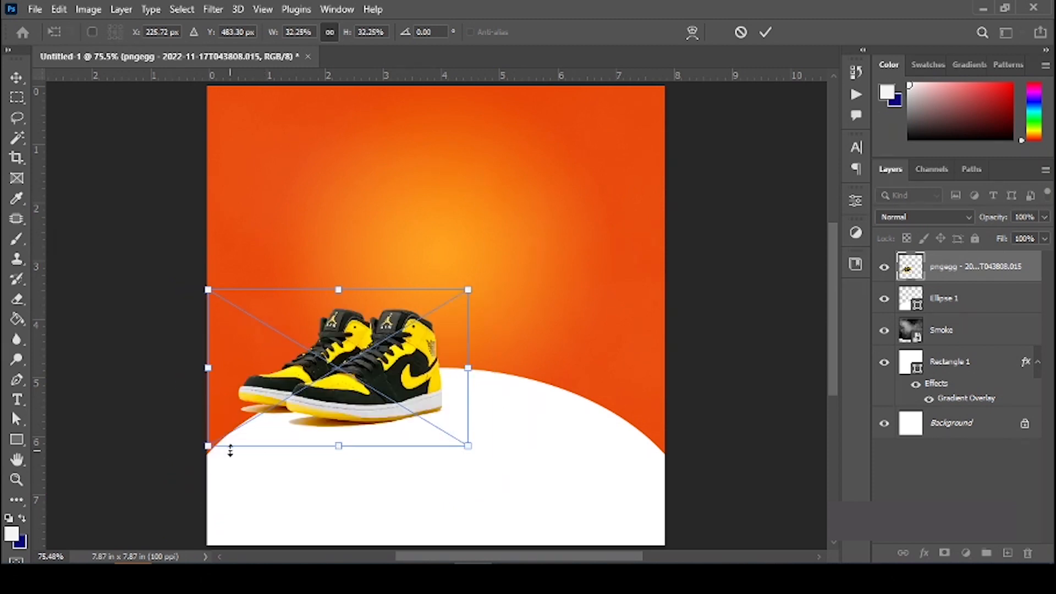
left_click_drag(201, 449, 236, 433)
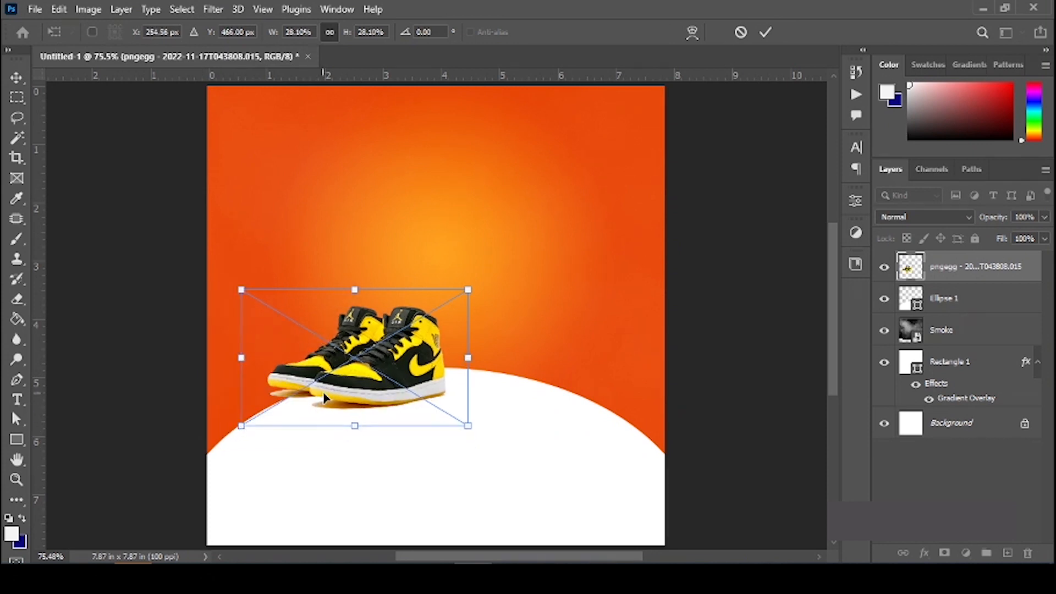
key("Return")
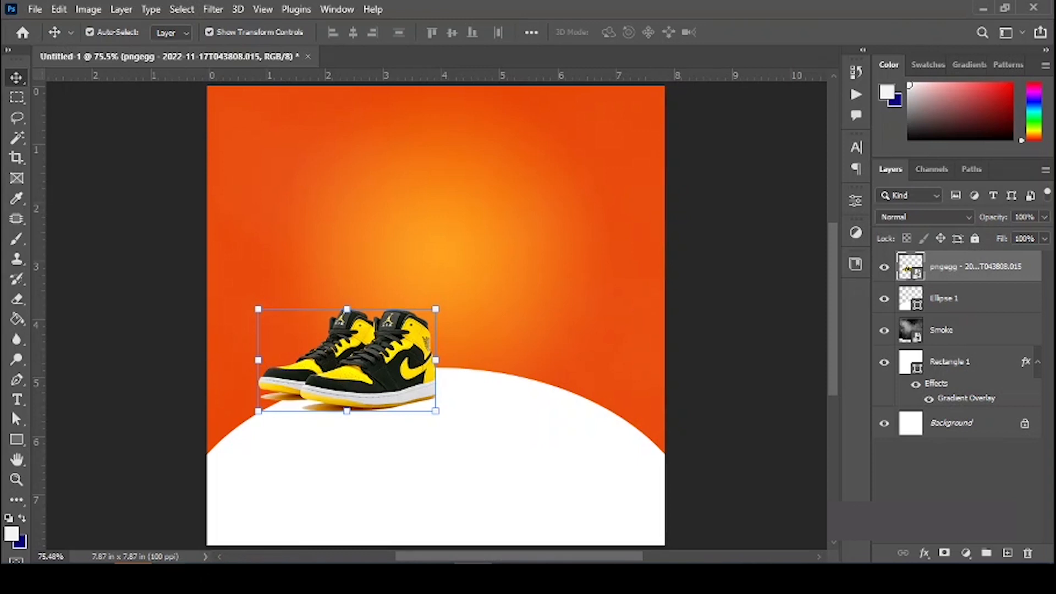
Step: Drag the pink sneaker image from the Flyer Design folder into the flyer
left_click(231, 516)
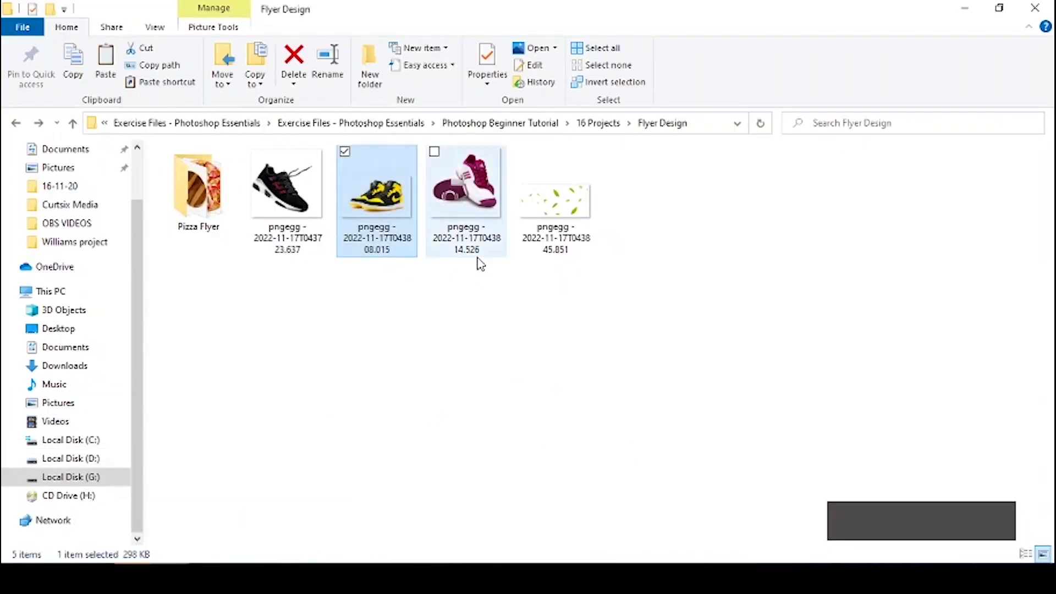
left_click(481, 191)
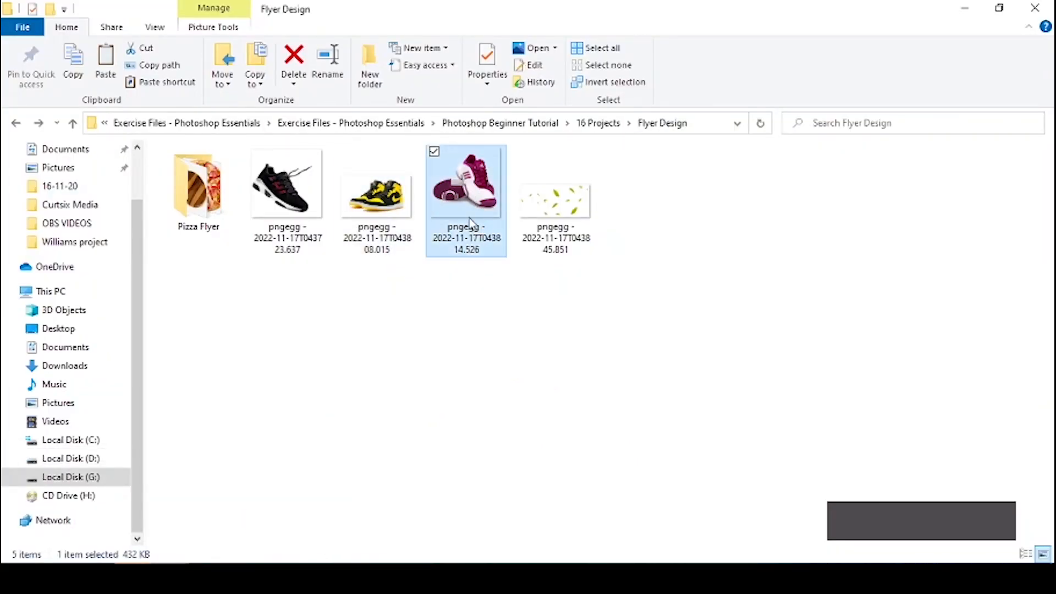
left_click_drag(470, 223, 469, 449)
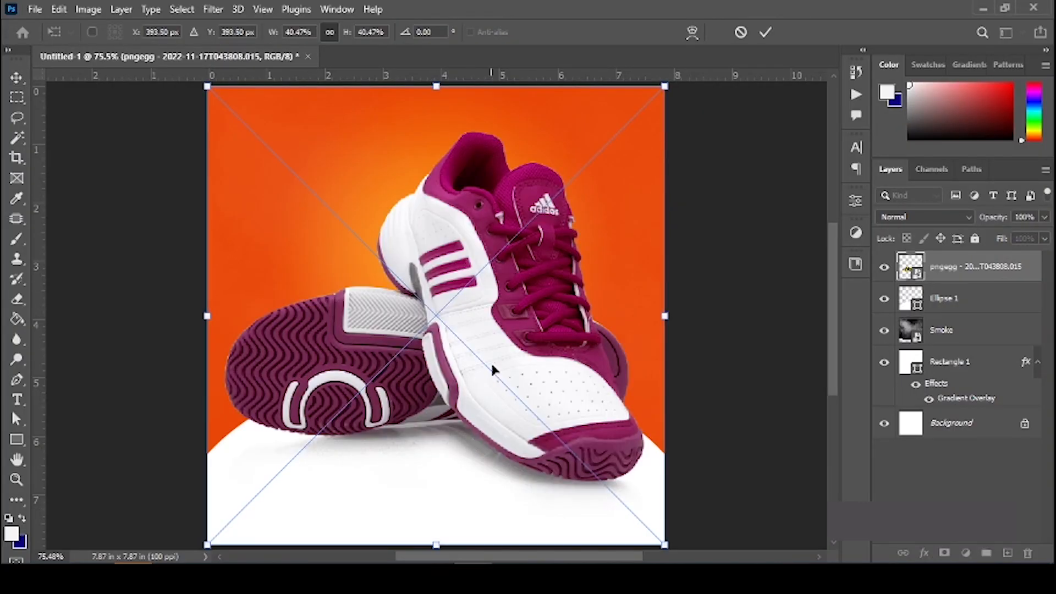
Step: Scale the pink sneaker to about 15% and position it beside the yellow pair
left_click_drag(431, 84, 435, 309)
left_click_drag(464, 375, 491, 336)
left_click_drag(581, 505, 543, 466)
left_click_drag(481, 395, 506, 395)
left_click_drag(372, 269, 391, 291)
left_click_drag(489, 338, 508, 319)
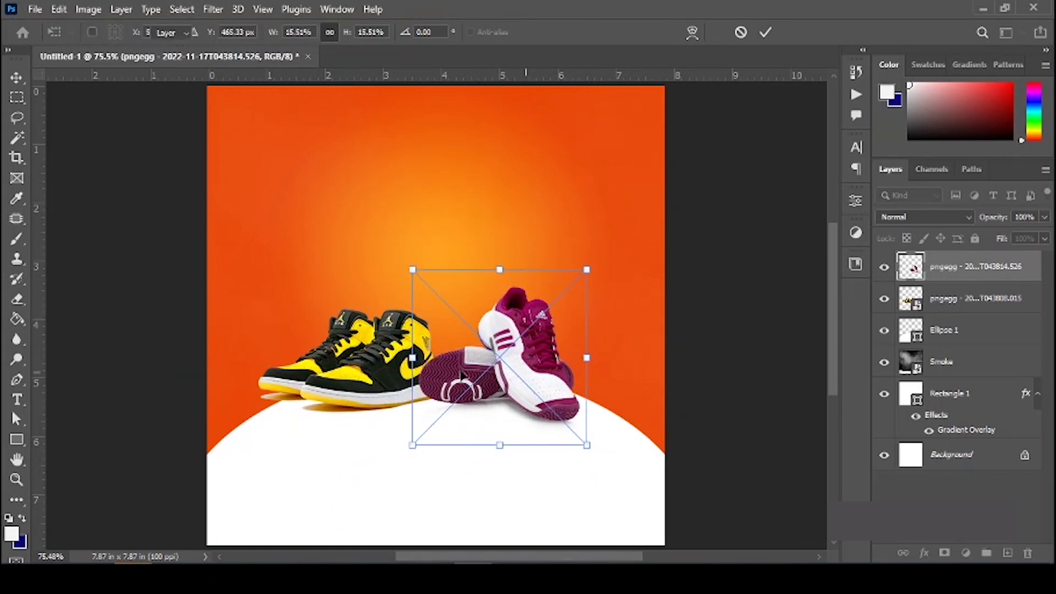
key("Return")
left_click(363, 389)
Step: Undo a stray shift of the yellow sneakers and shrink the pink sneaker slightly more
left_click_drag(363, 389, 388, 392)
key("ctrl+z")
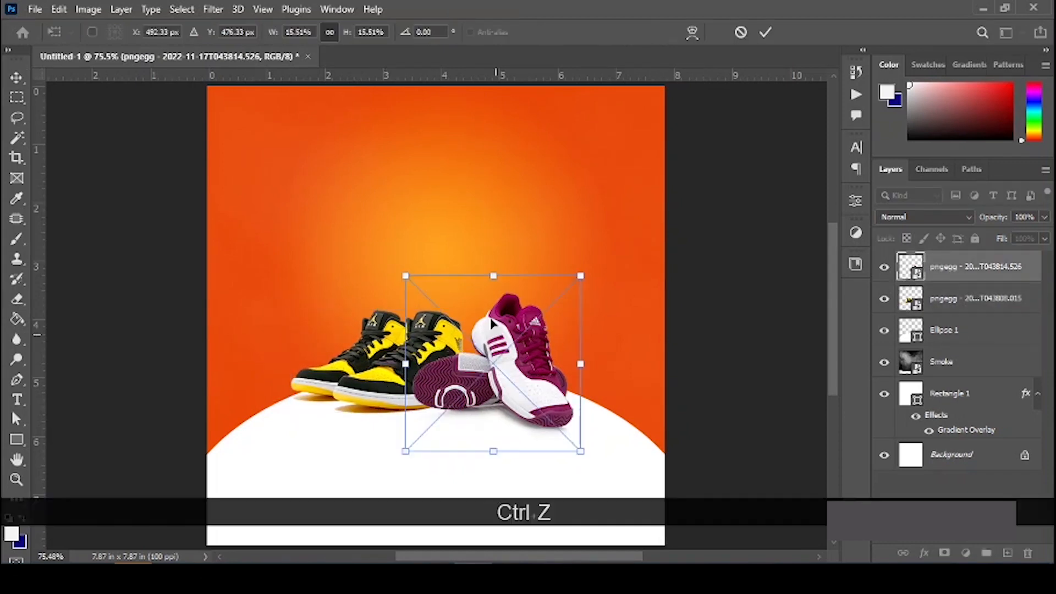
left_click_drag(491, 276, 491, 282)
key("Return")
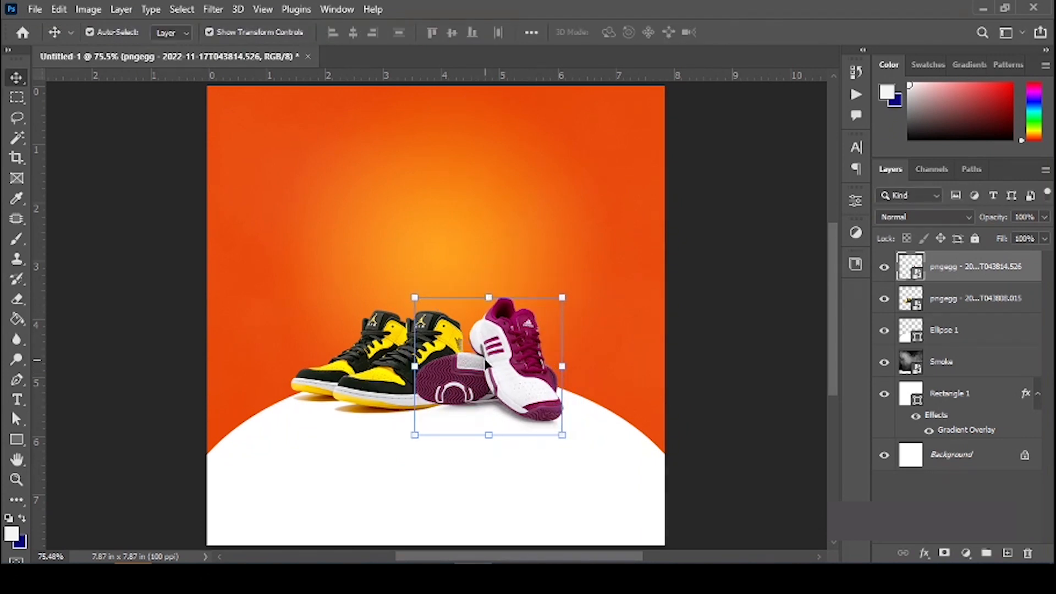
left_click(729, 348)
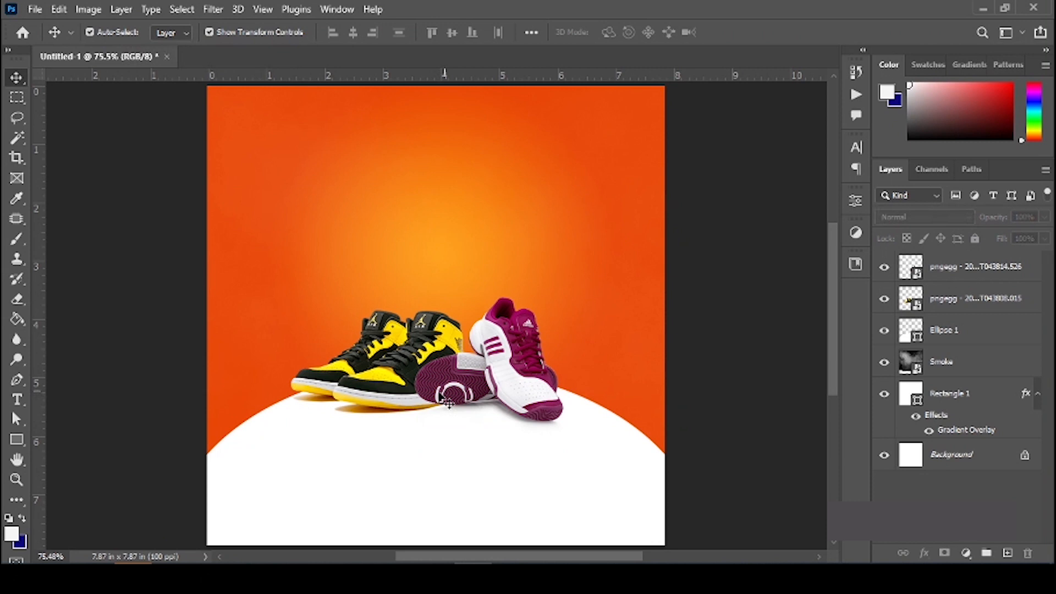
left_click(414, 378)
left_click(955, 268)
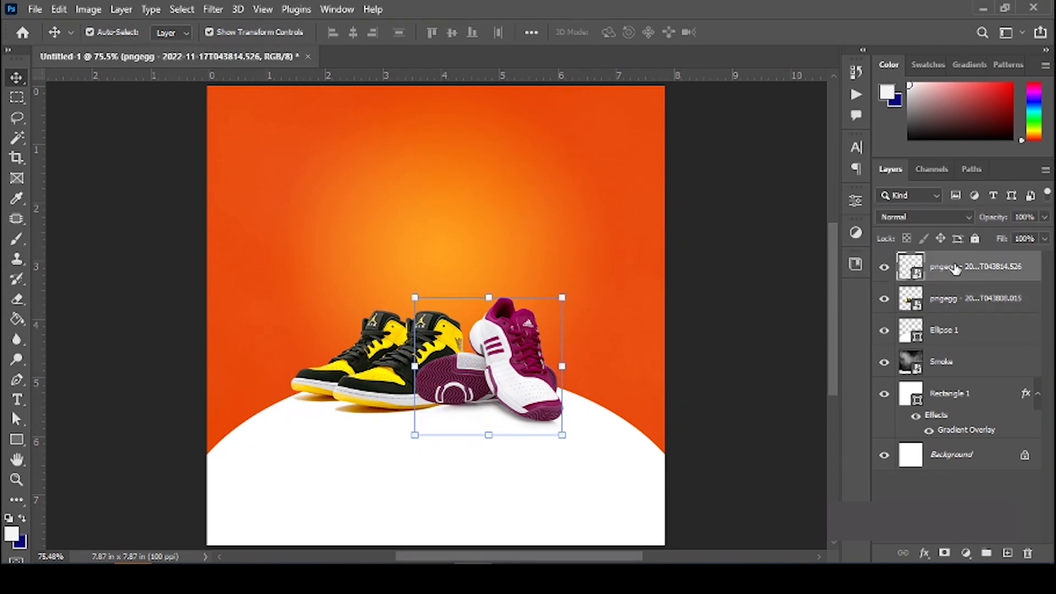
left_click(736, 346)
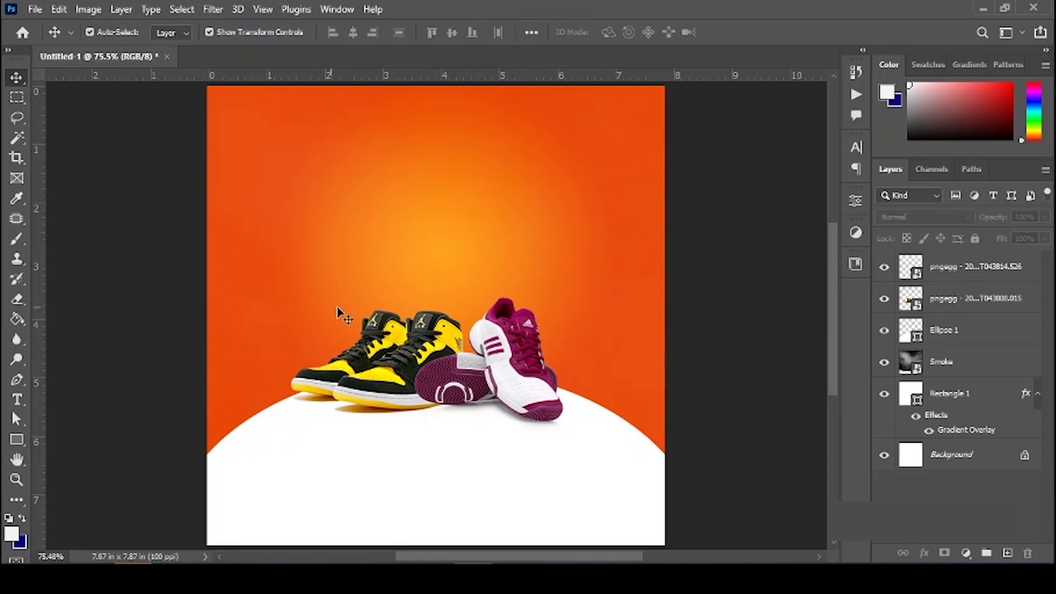
Step: Type 'SOLO'S' in capitals, enlarge it to about 265%, and move it toward the top centre
key("t")
left_click(366, 205)
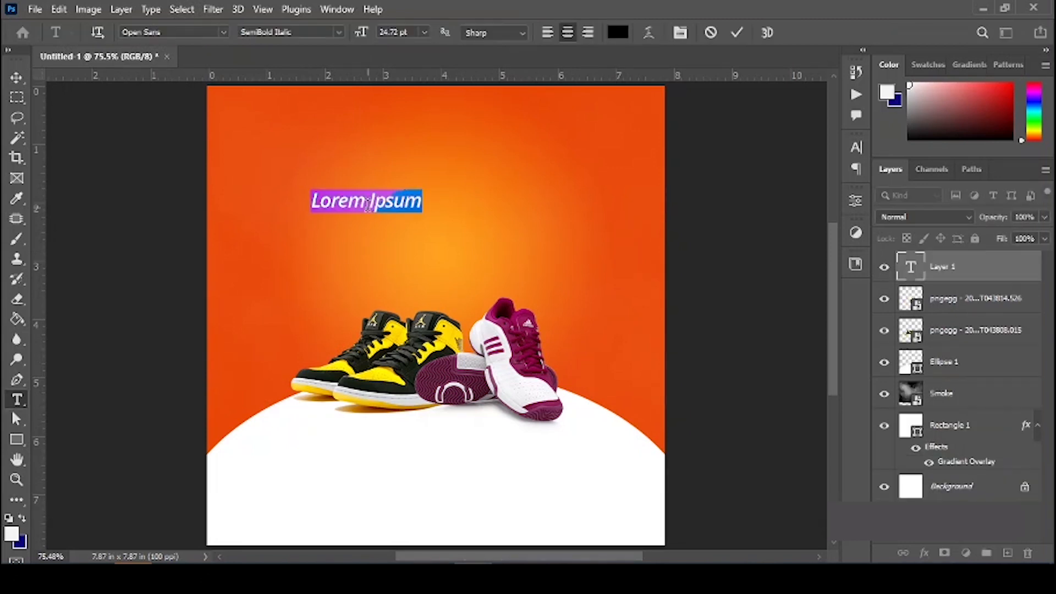
key("Caps_Lock")
type("SOLO'S")
key("KP_Enter")
key("v")
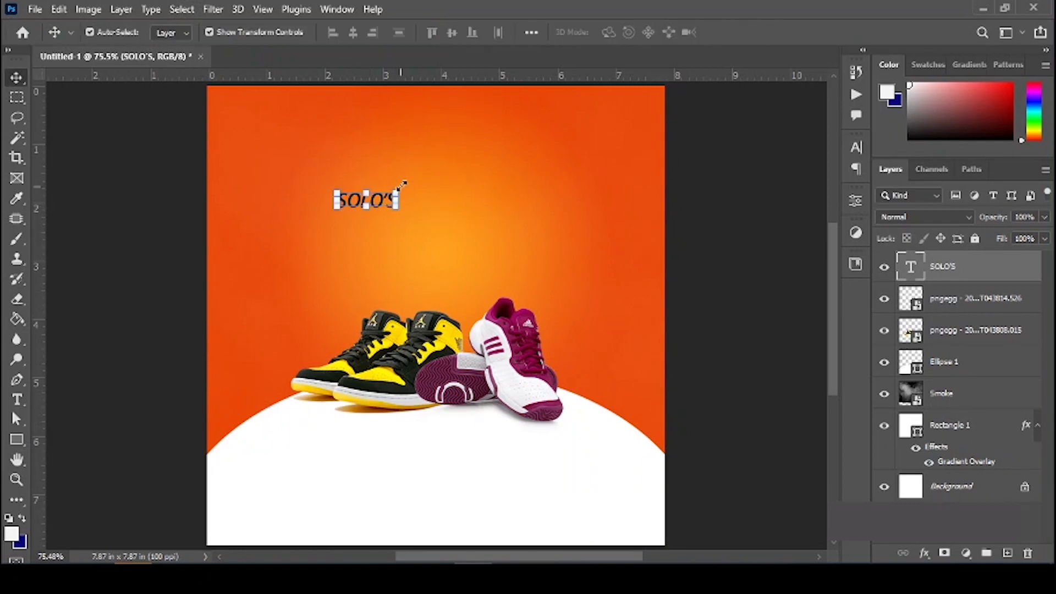
key("ctrl+t")
left_click_drag(399, 190, 447, 170)
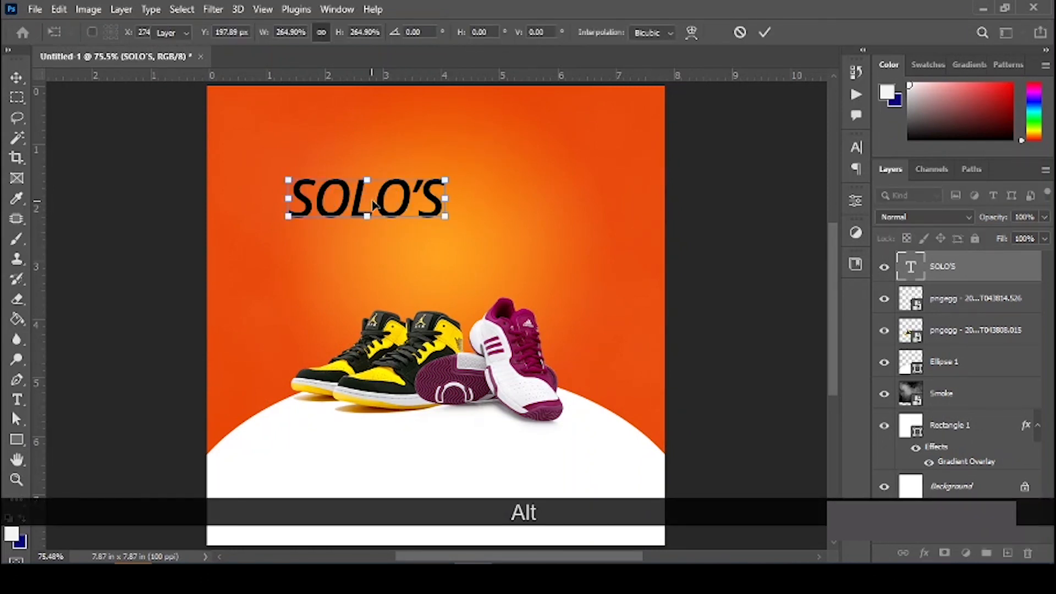
key("Return")
left_click_drag(377, 204, 427, 191)
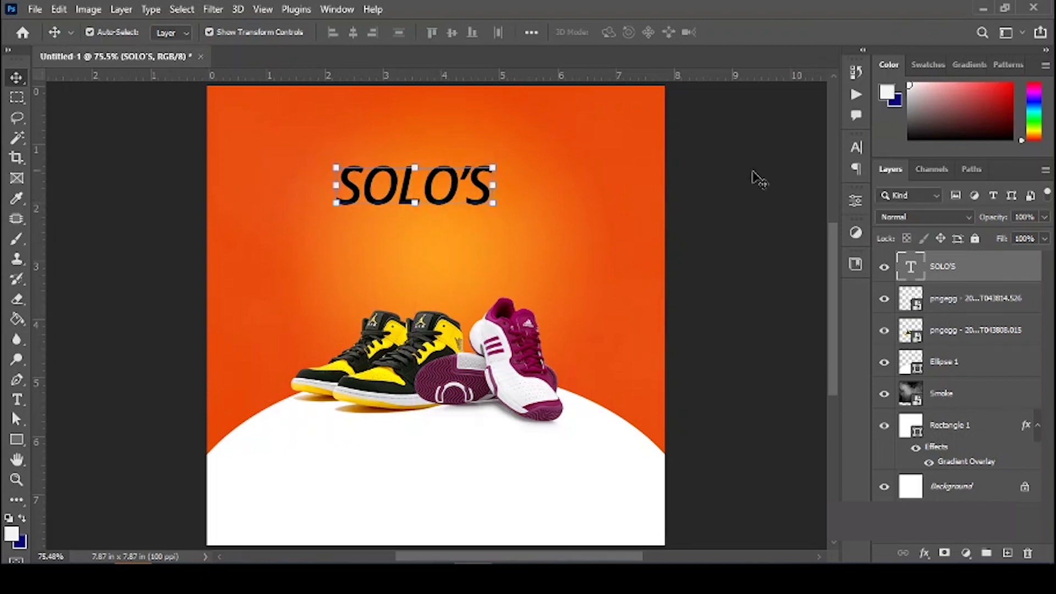
Step: Set SOLO'S to Benzin-ExtraBold and recentre it above the sneakers
left_click(857, 147)
left_click(753, 170)
type("B")
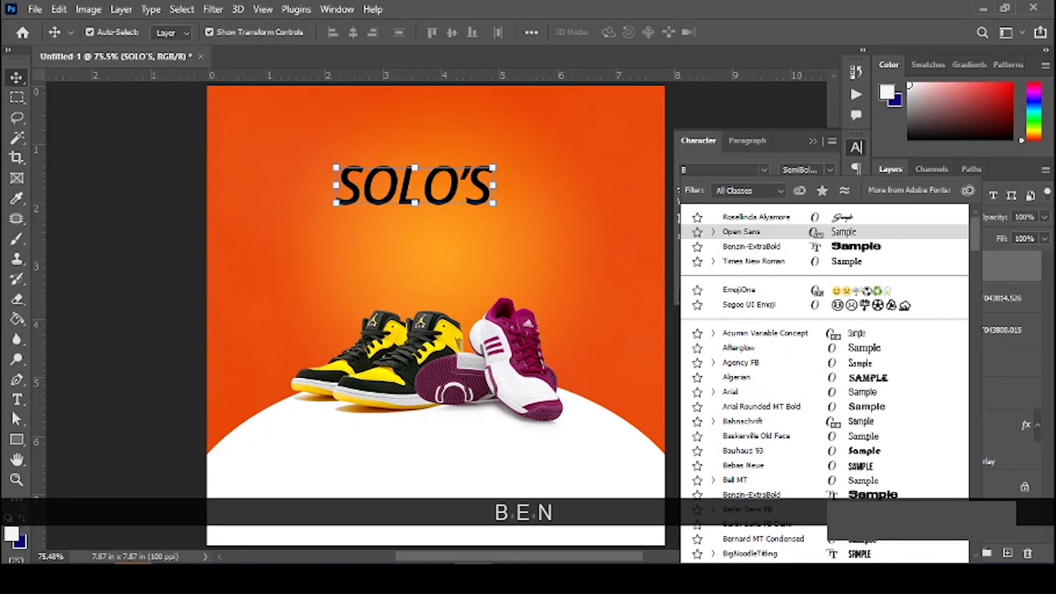
type("EN")
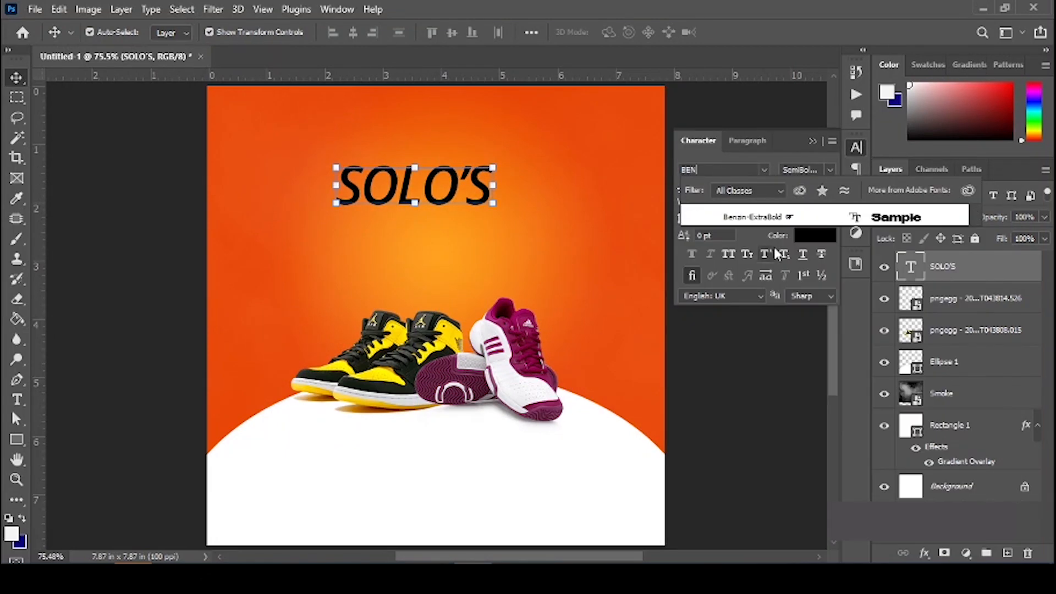
left_click(787, 217)
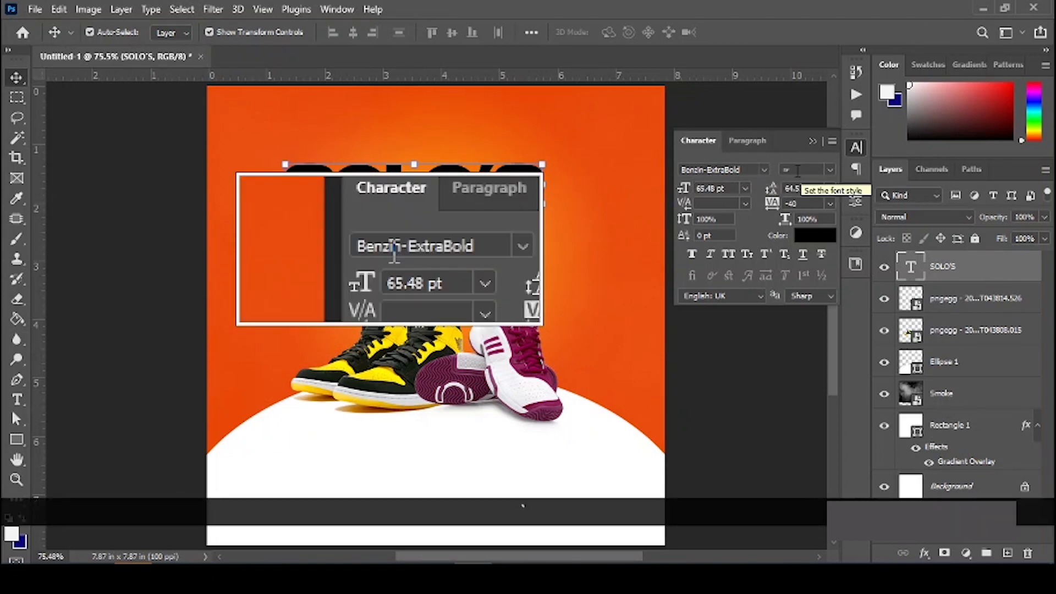
left_click_drag(467, 198, 494, 200)
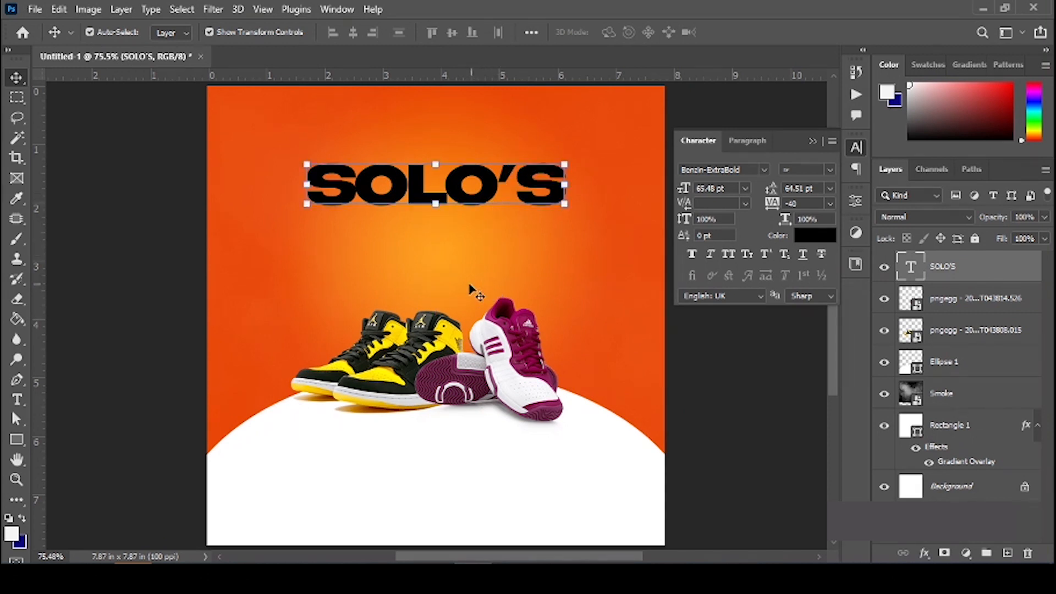
Step: Type 'Closet' as a new text layer below SOLO'S
key("t")
left_click(422, 246)
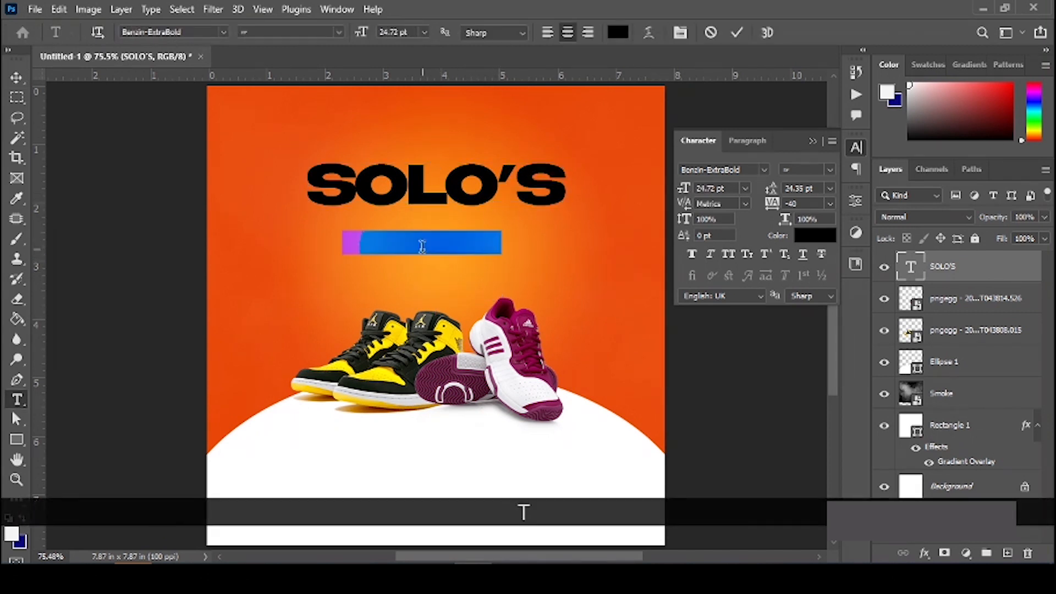
key("Caps_Lock")
type("Clo")
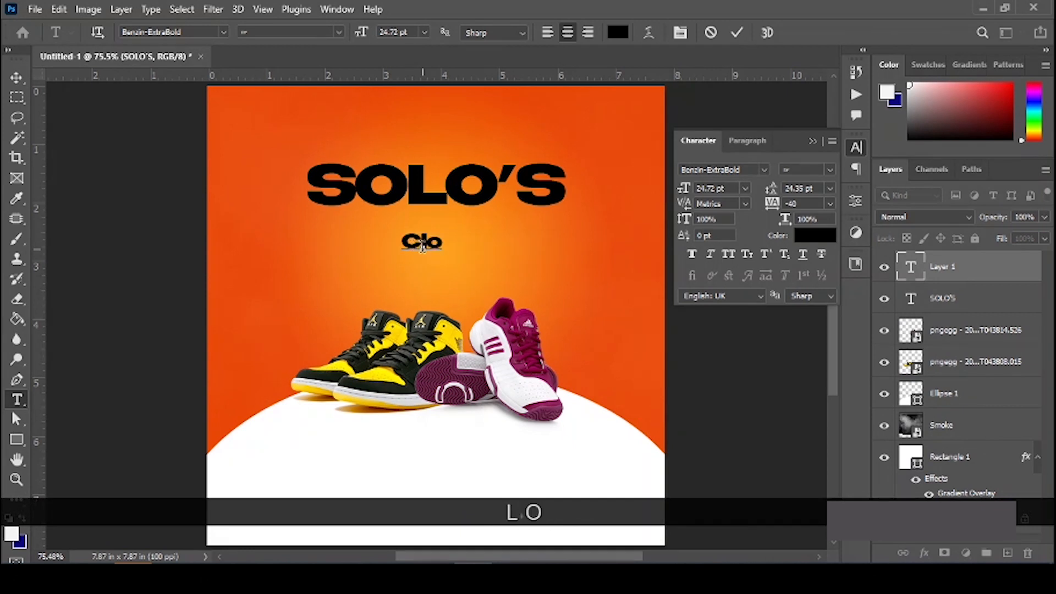
type("set")
key("Return")
key("v")
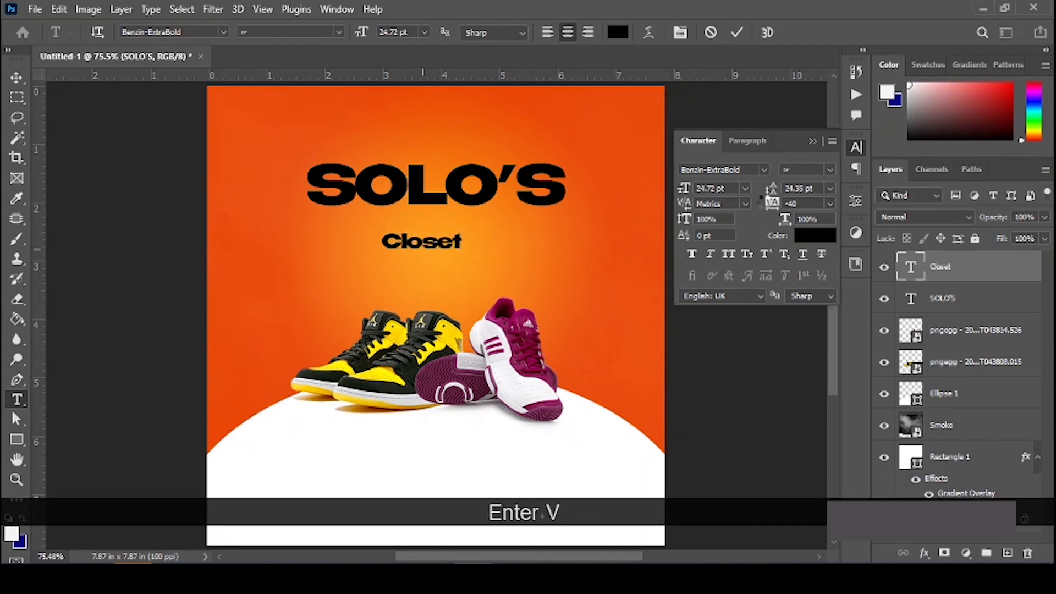
Step: Set Closet to Rosellinda Alyamore with 0 tracking and enlarge it to about 472%
left_click(754, 170)
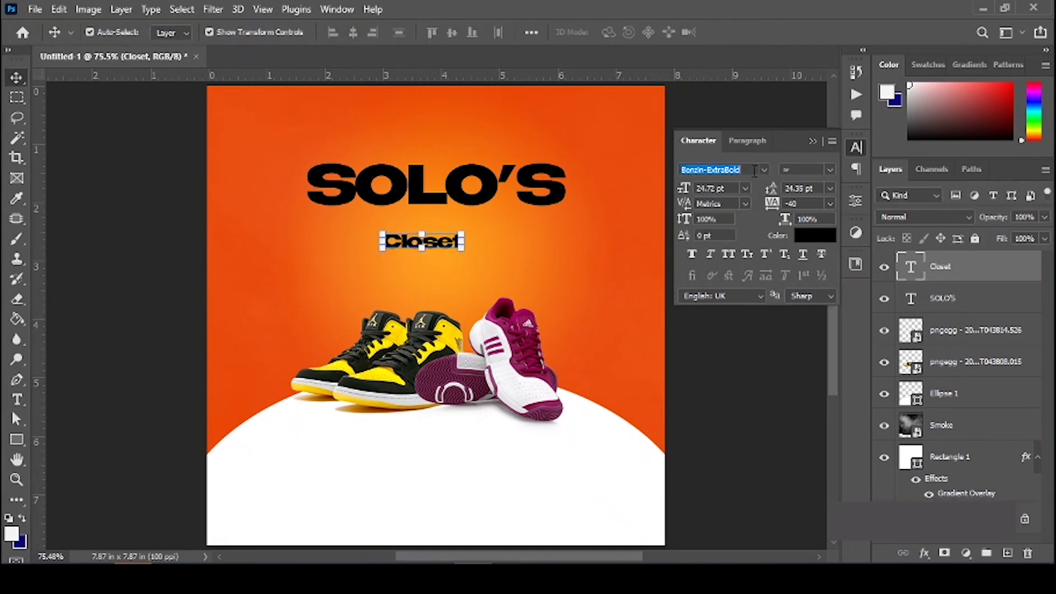
type("rose")
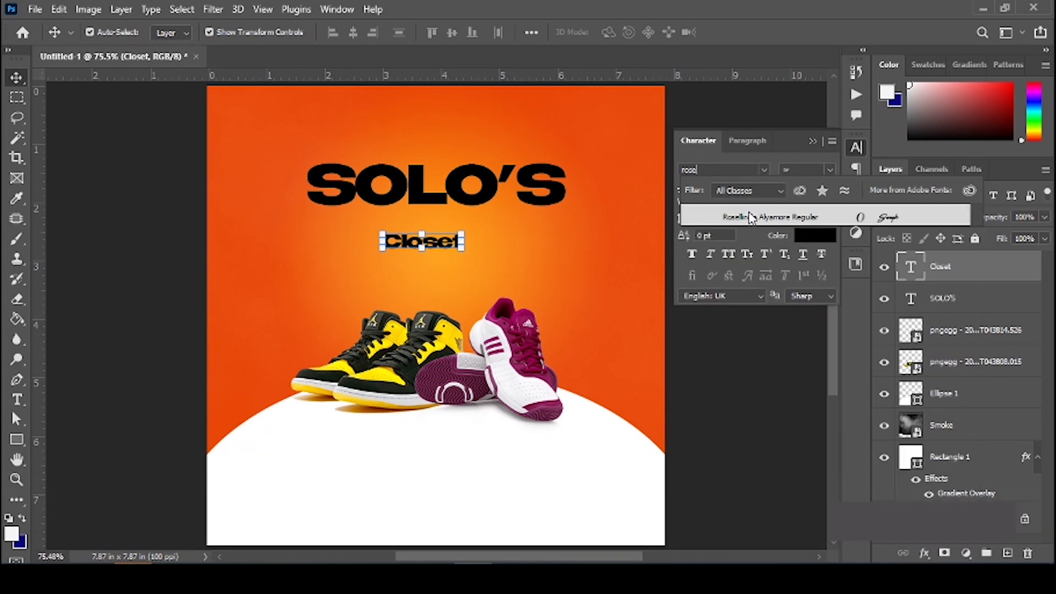
left_click(751, 217)
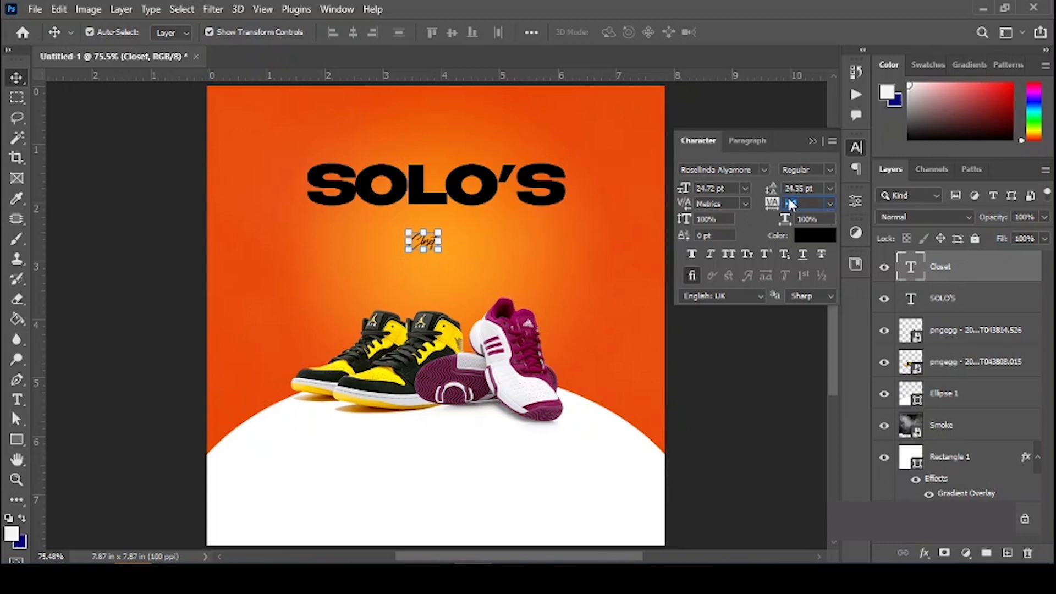
type("0")
key("Return")
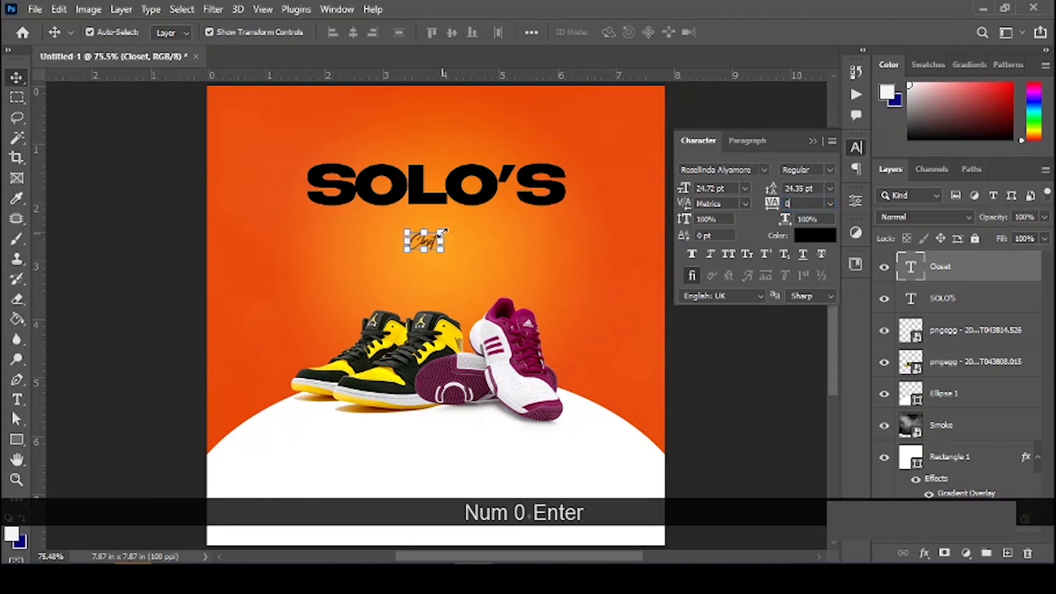
left_click_drag(442, 233, 509, 209)
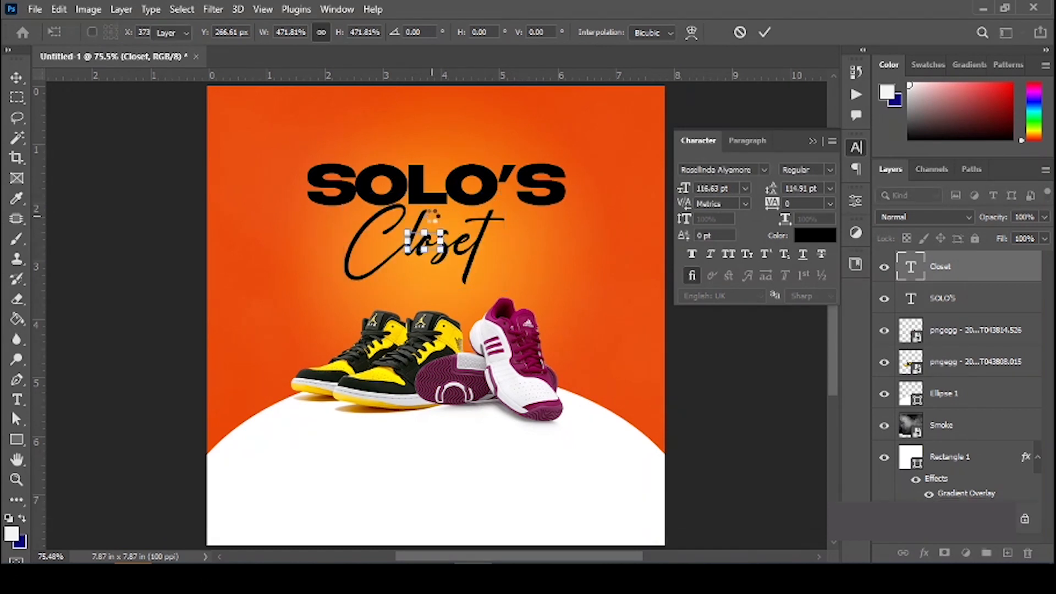
key("Return")
Step: Move Closet up so it overlaps the right half of SOLO'S
left_click_drag(432, 245, 493, 219)
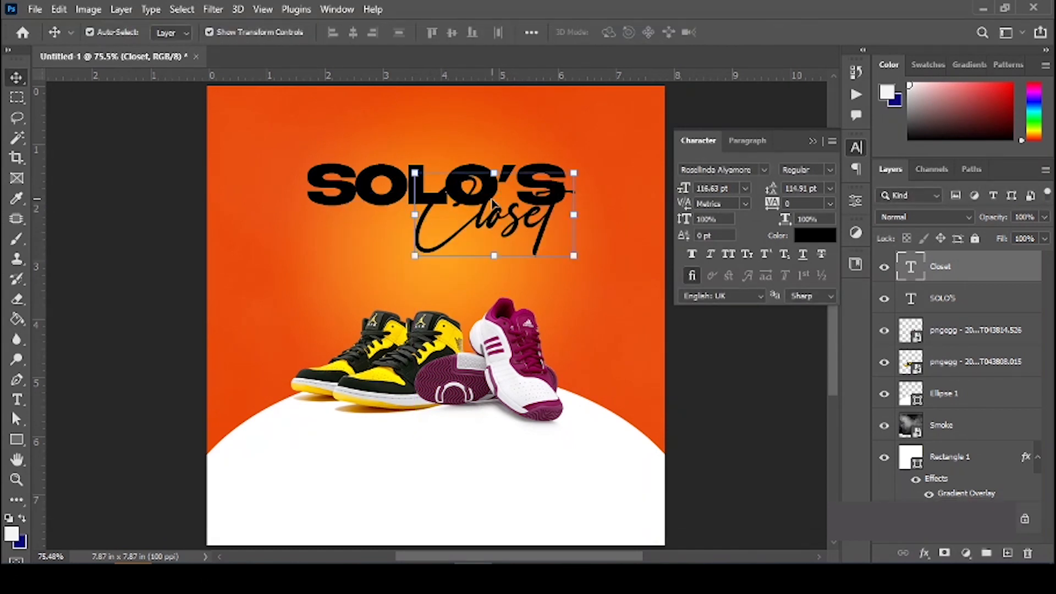
key("ctrl+0")
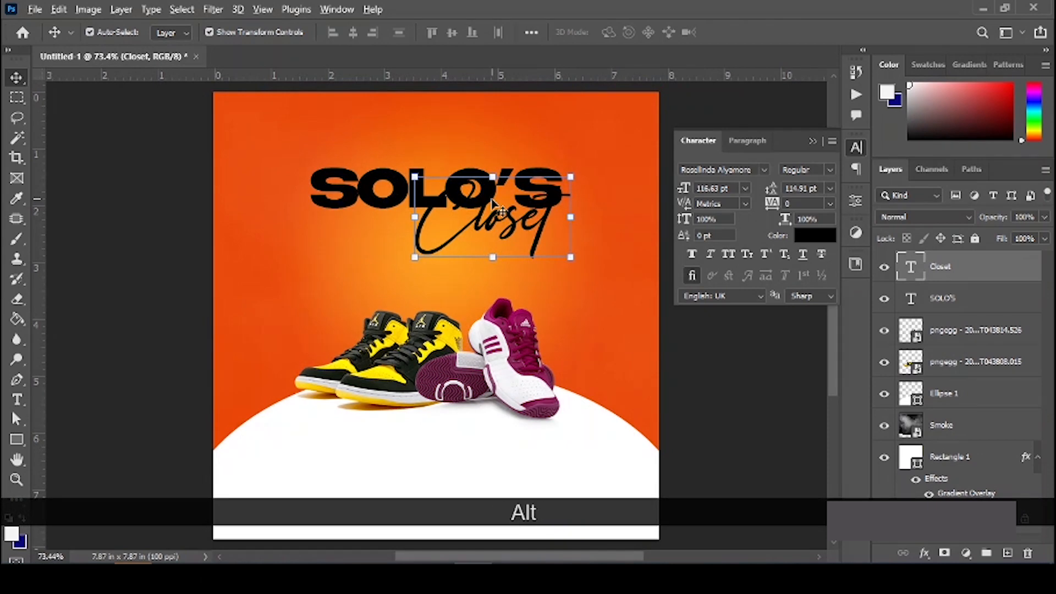
scroll(493, 204, "up", 5)
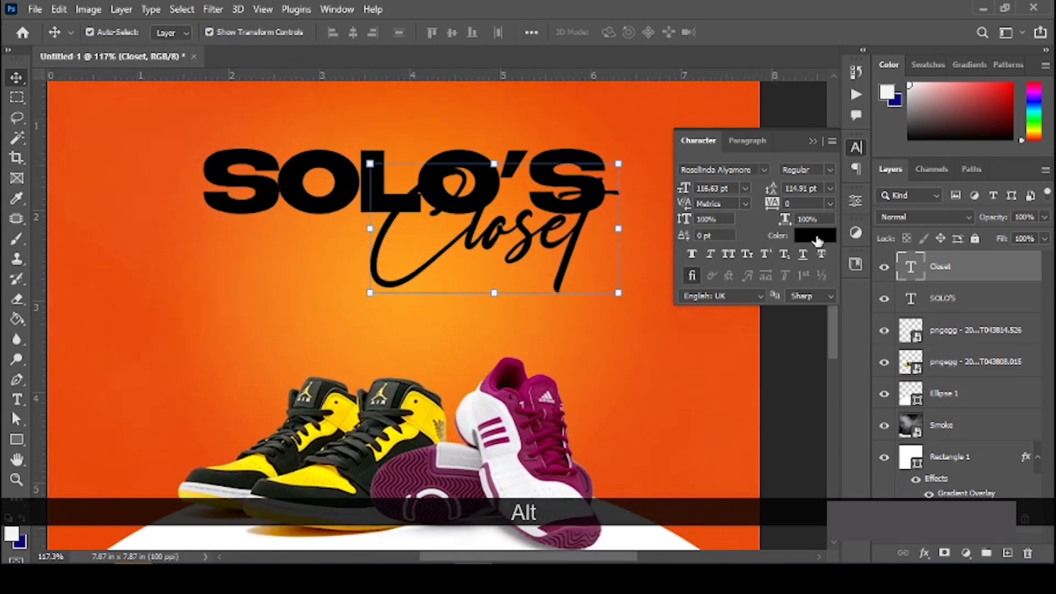
Step: Color the Closet text white (ffffff), undoing a stray nudge afterwards
left_click(815, 236)
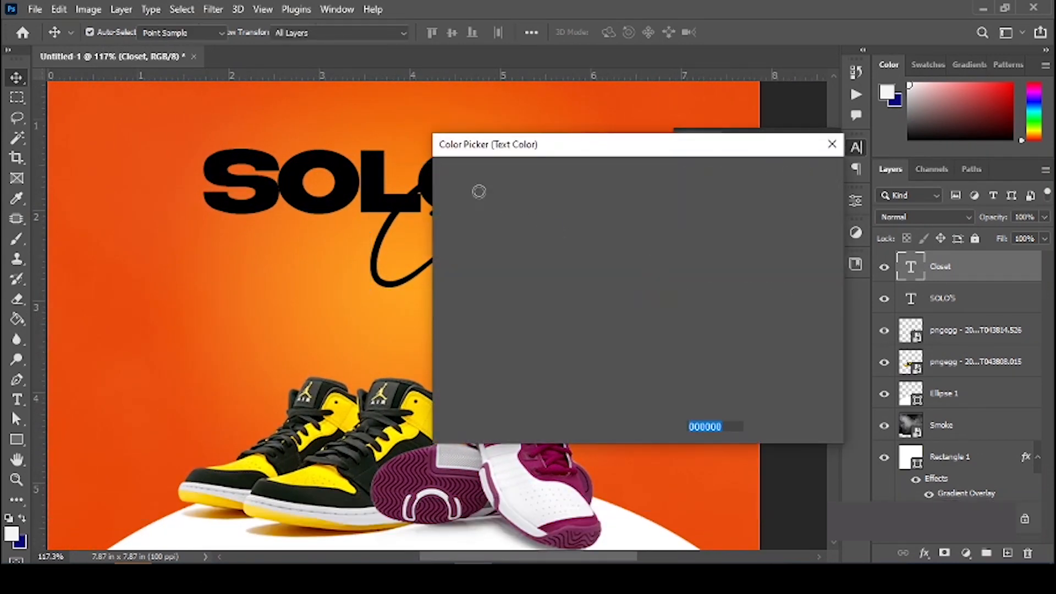
left_click_drag(624, 247, 434, 163)
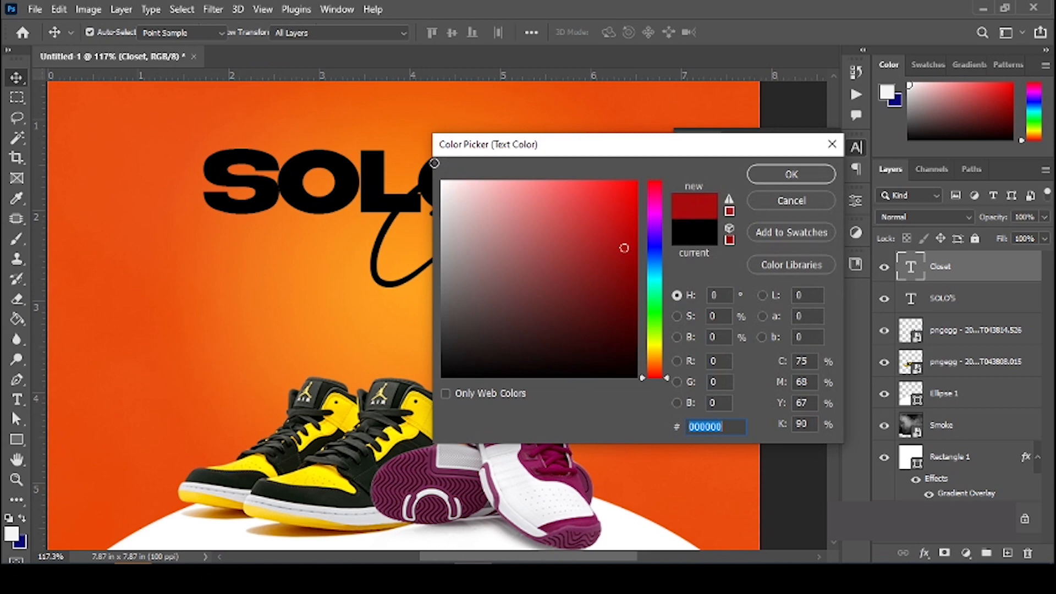
left_click(775, 182)
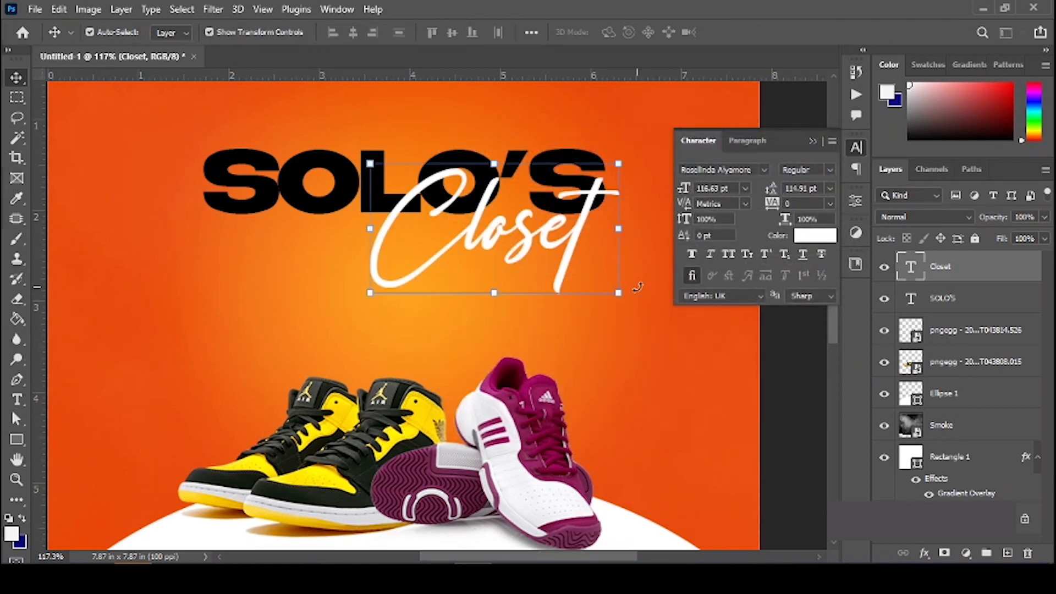
scroll(638, 286, "up", 2)
left_click_drag(509, 281, 518, 291)
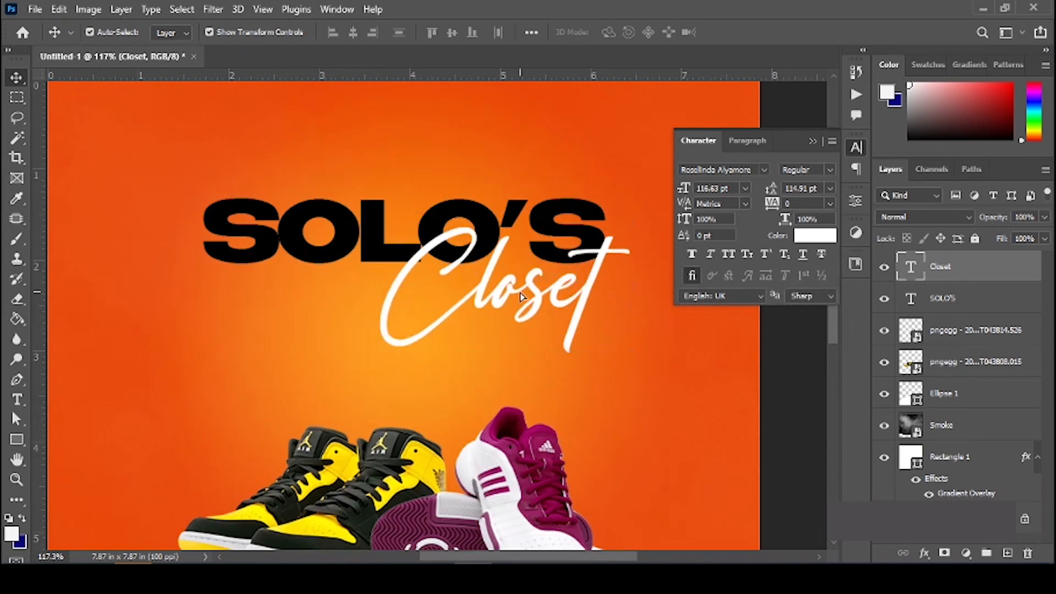
key("ctrl+z")
key("space")
left_click_drag(492, 184, 520, 239)
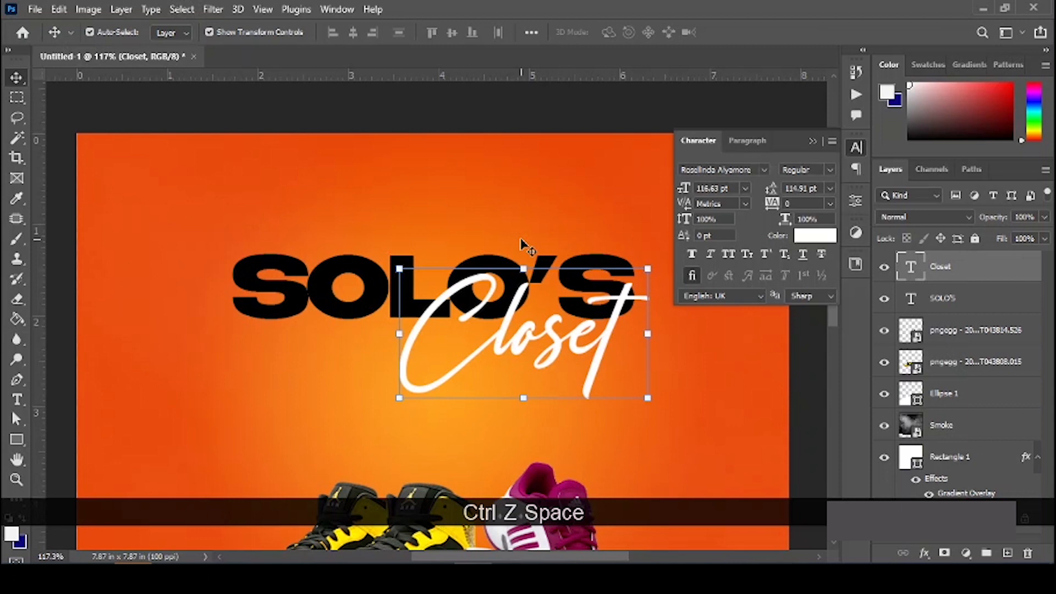
scroll(468, 253, "up", 4)
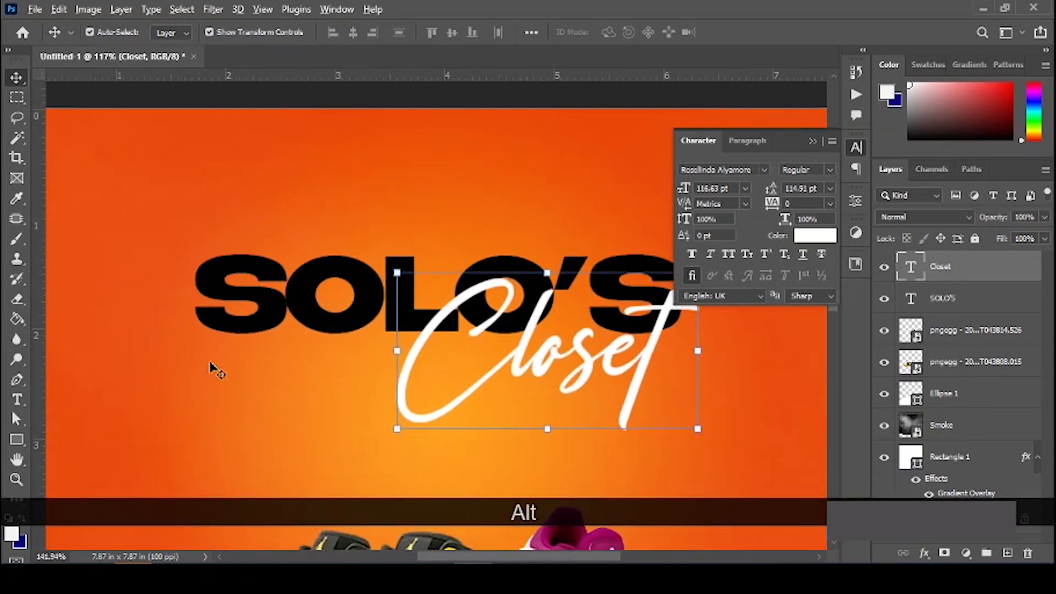
Step: Draw a white bar (Rectangle 2) beneath SOLO'S, round all four corners into a pill, and start a text layer below it
left_click(16, 438)
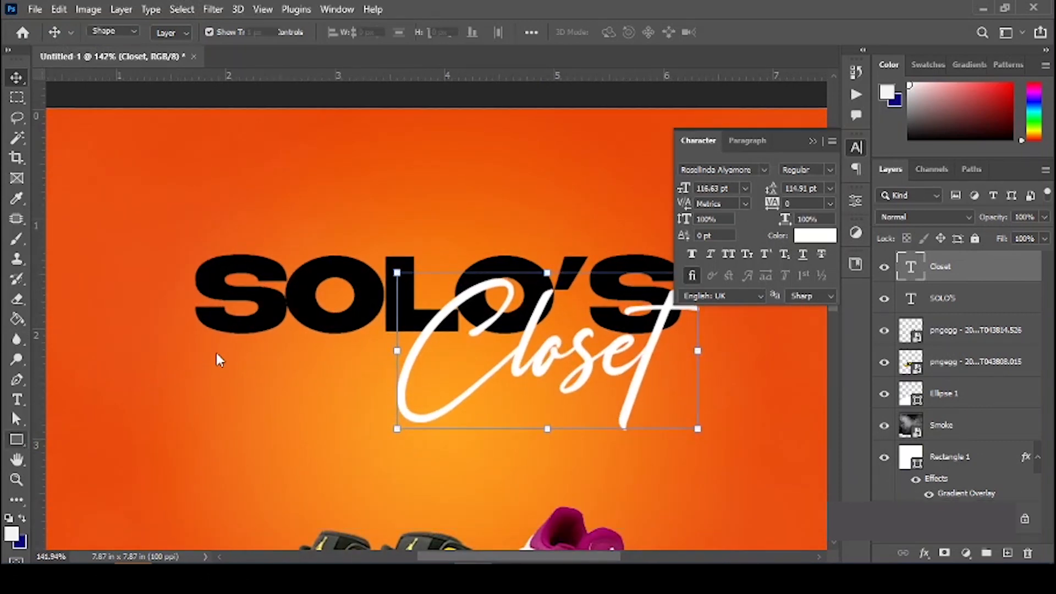
left_click_drag(216, 343, 423, 379)
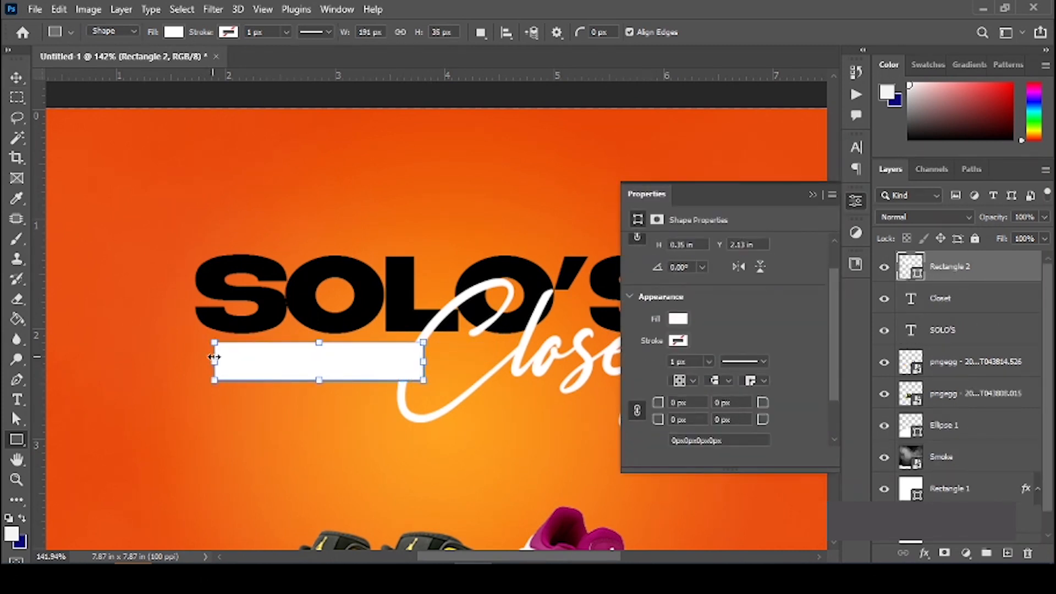
scroll(239, 356, "up", 1)
left_click_drag(664, 405, 705, 406)
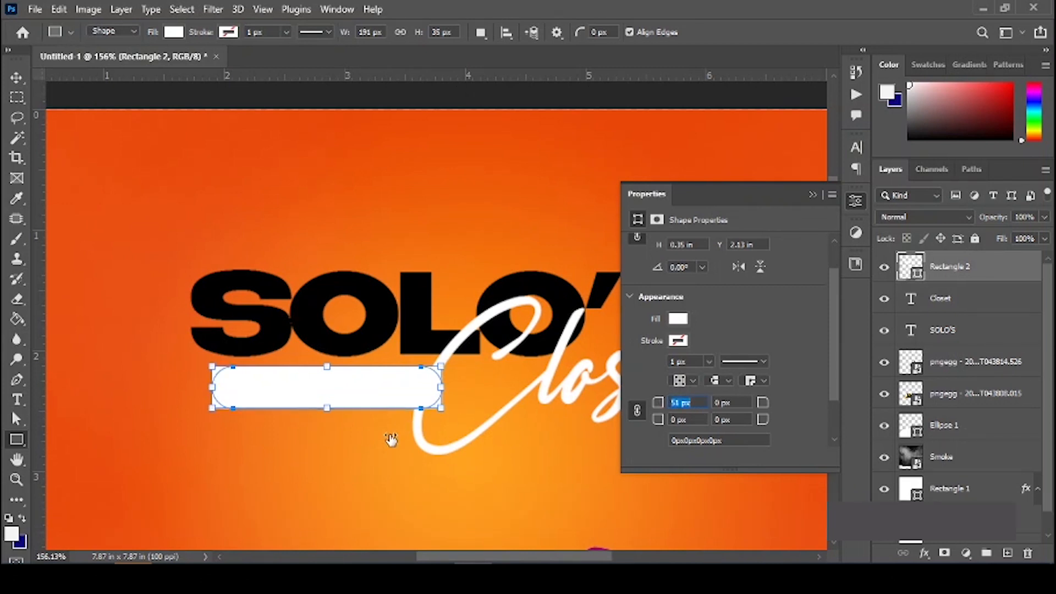
key("v")
key("t")
left_click(235, 435)
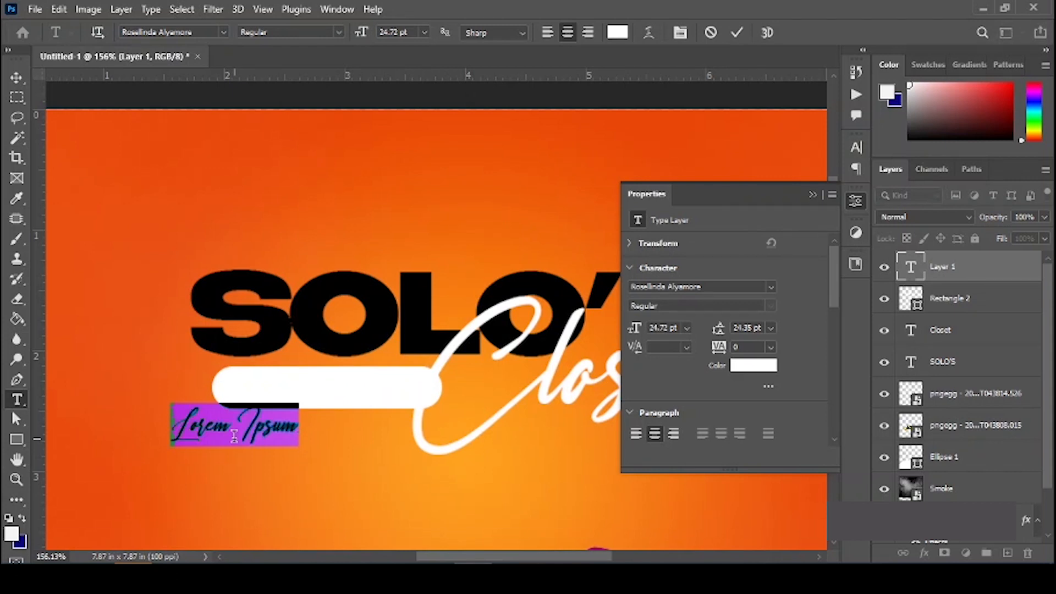
Step: Replace the placeholder text with 'SHOP ON A BUDGET' in capitals and commit it
type("sh")
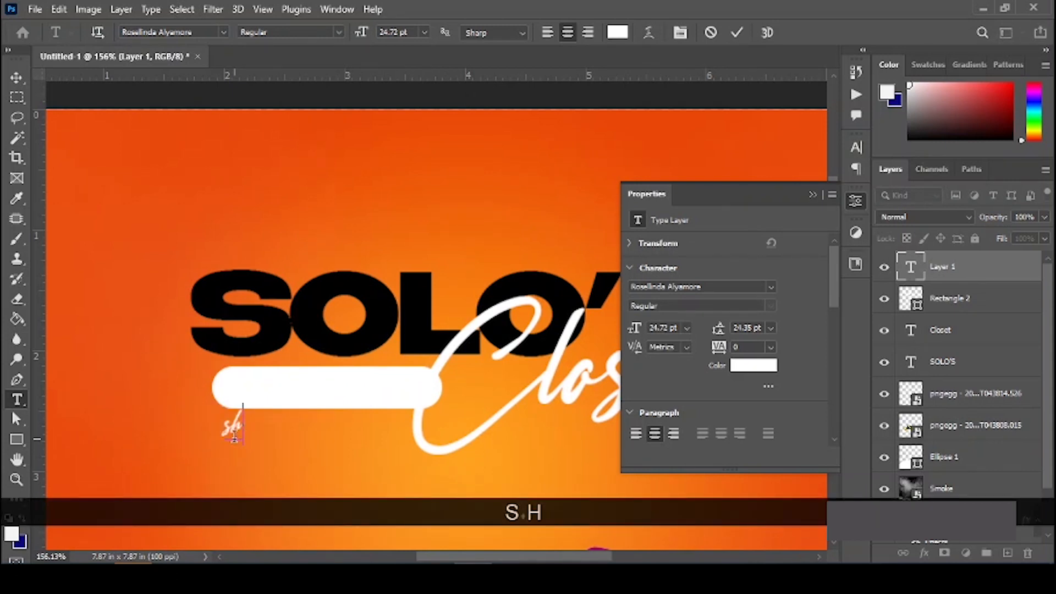
key("ctrl+a")
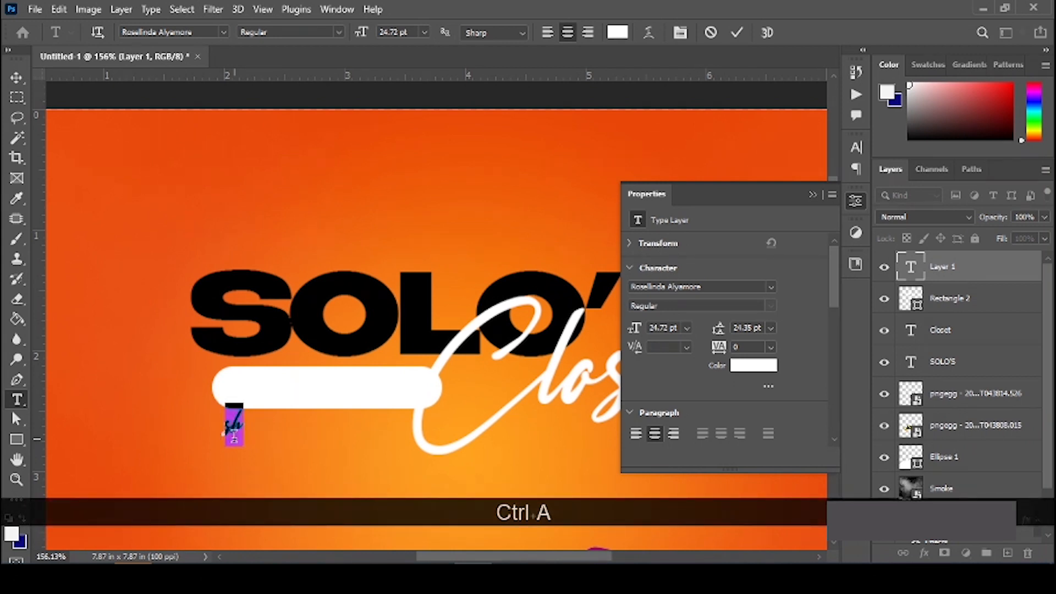
key("Caps_Lock")
type("SHOP ")
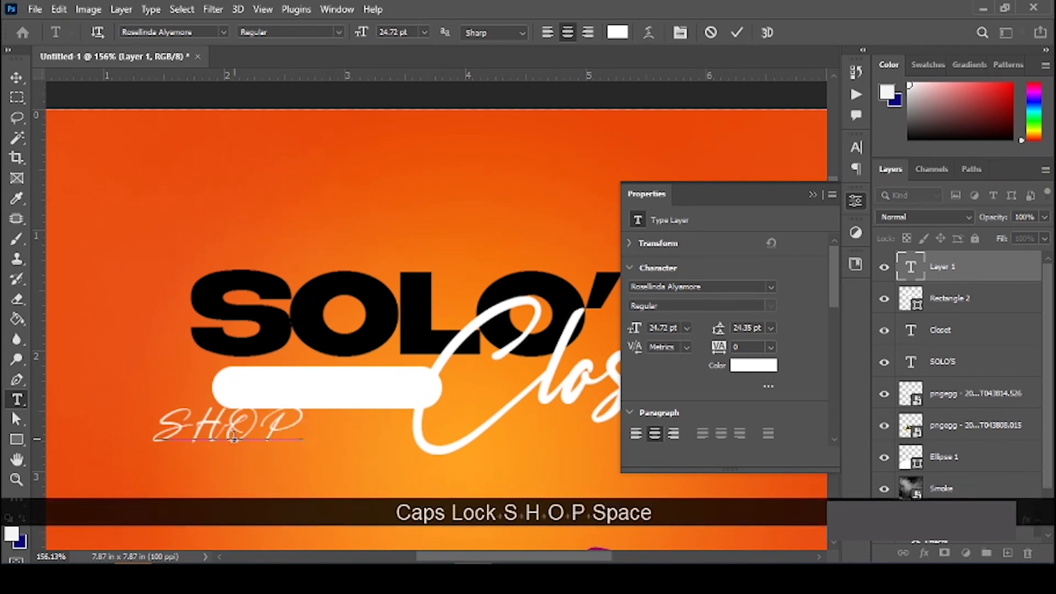
type("O")
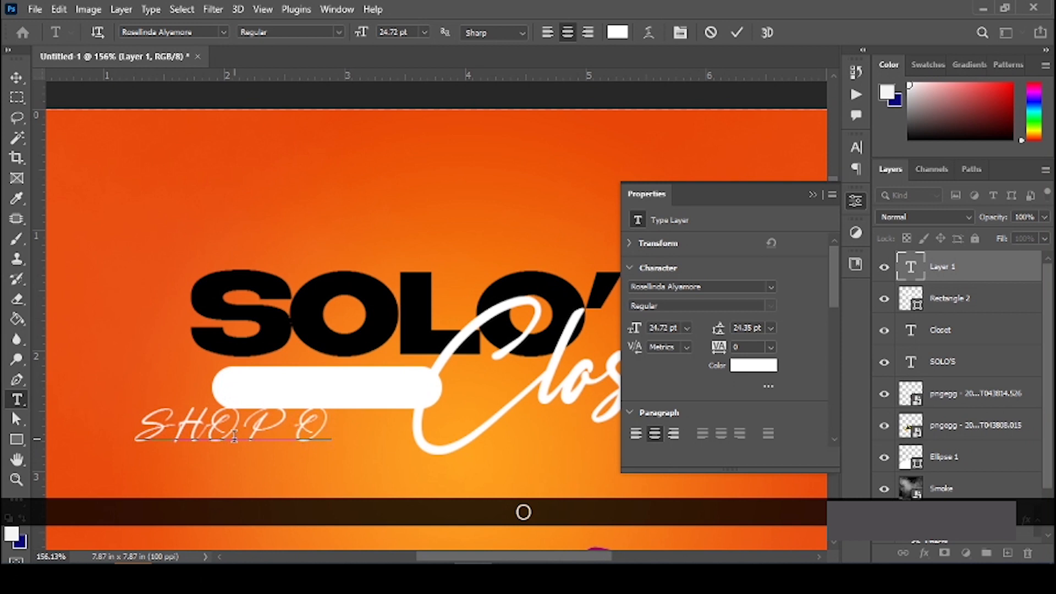
type("N A B")
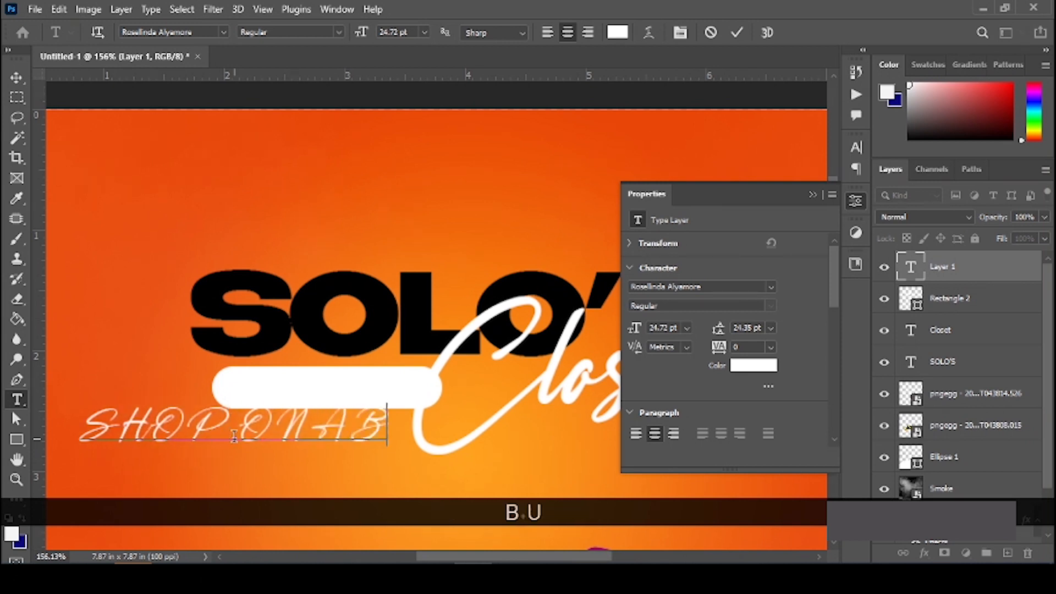
type("UDGET")
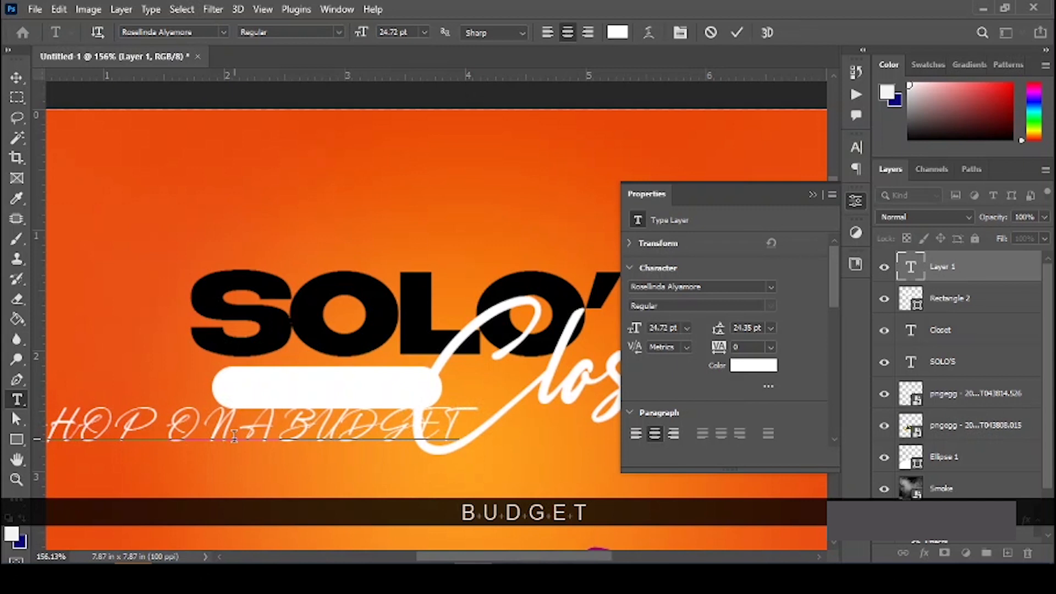
key("KP_Enter")
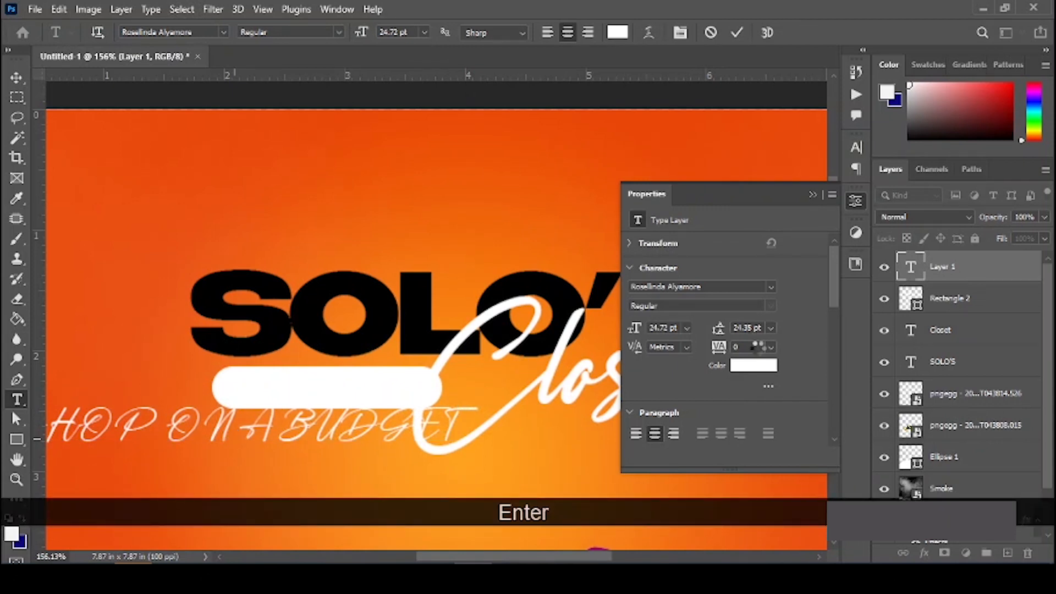
Step: Set the SHOP ON A BUDGET text's font to Open Sans Bold
left_click(715, 287)
type("OPOPE")
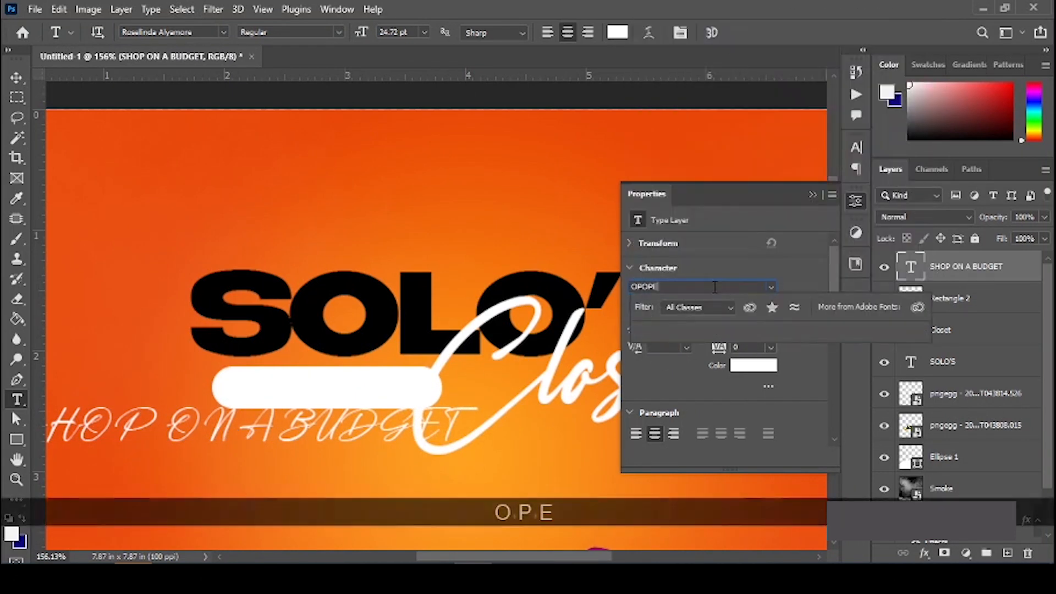
type("N")
key("ctrl+a")
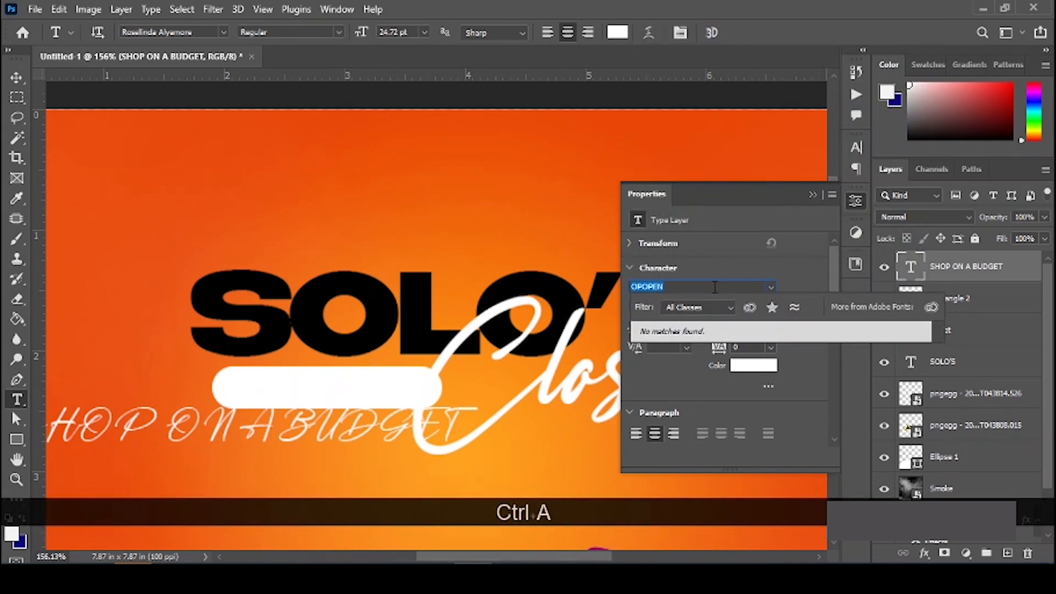
type("OPEN")
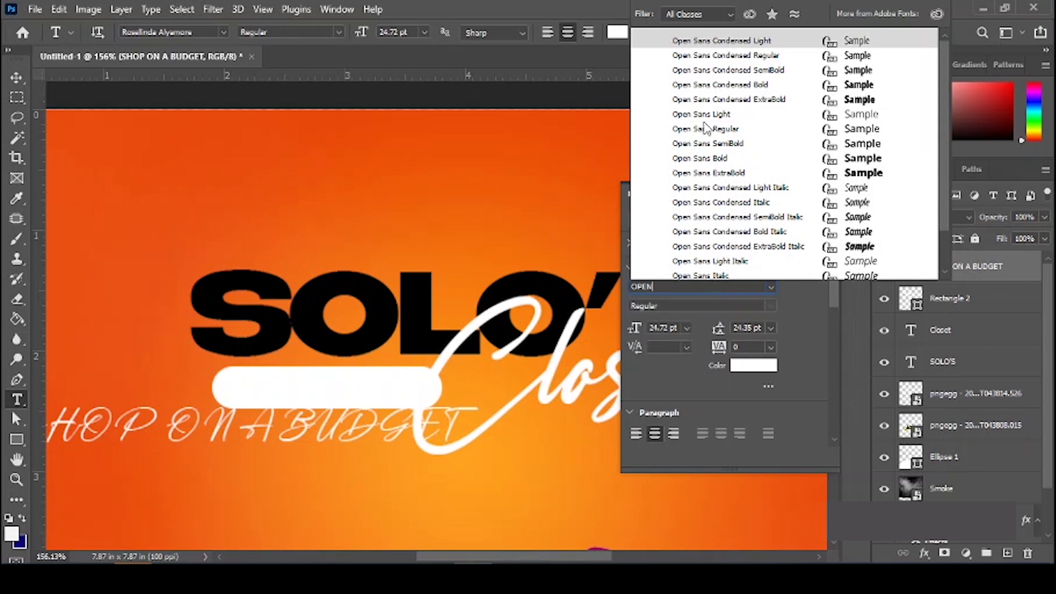
left_click(740, 56)
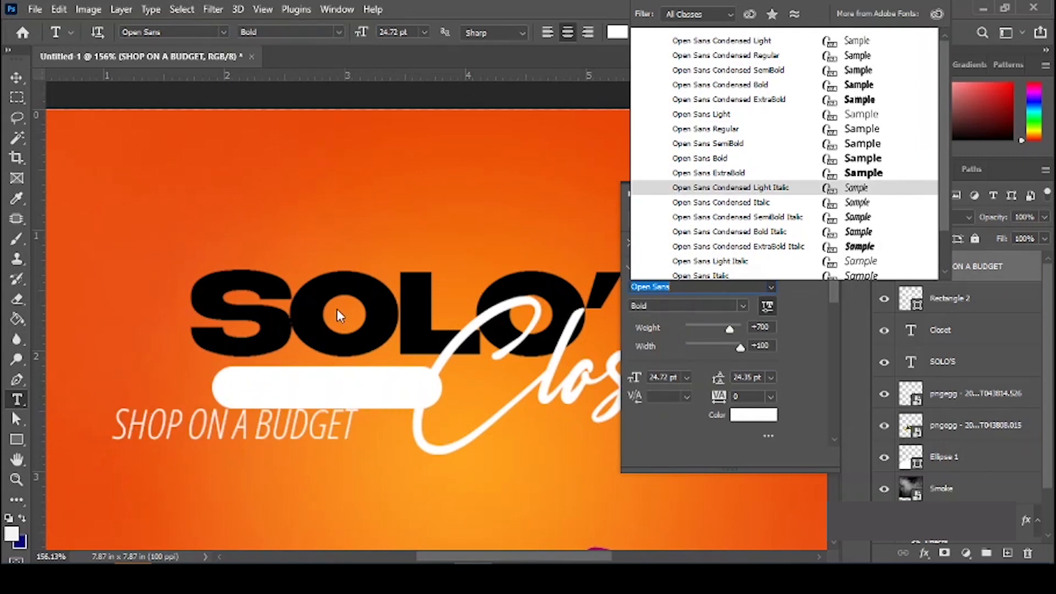
left_click(386, 408)
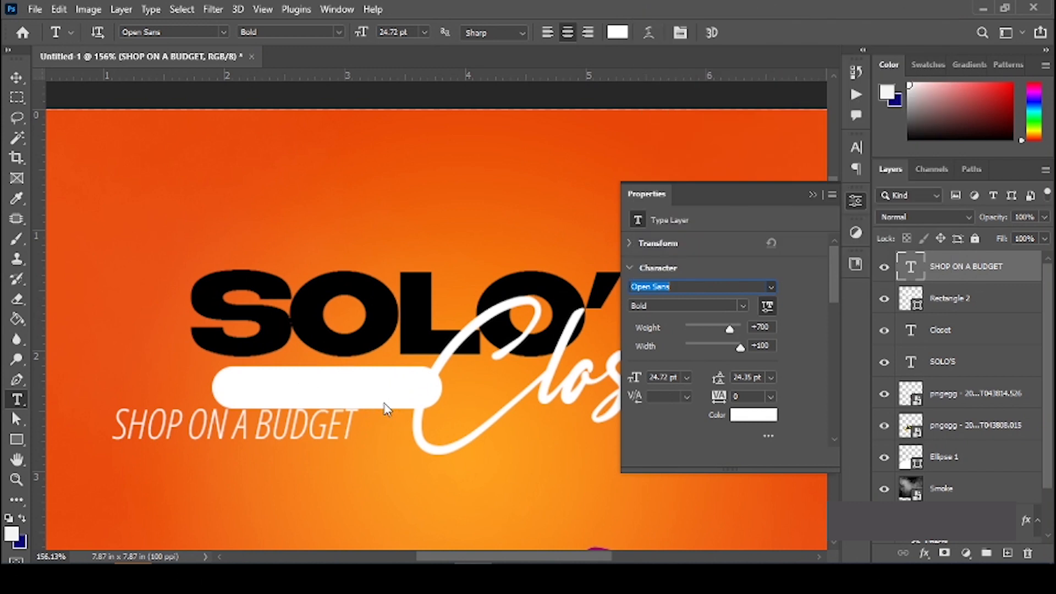
left_click(228, 428)
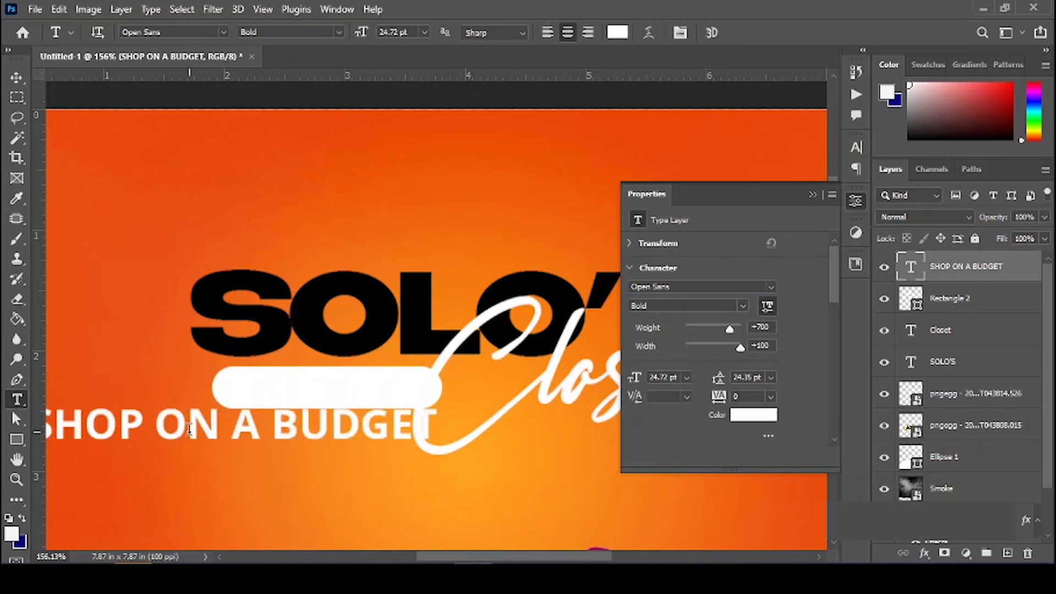
Step: Move the SHOP ON A BUDGET text onto the white pill and scale it to about 52%
key("v")
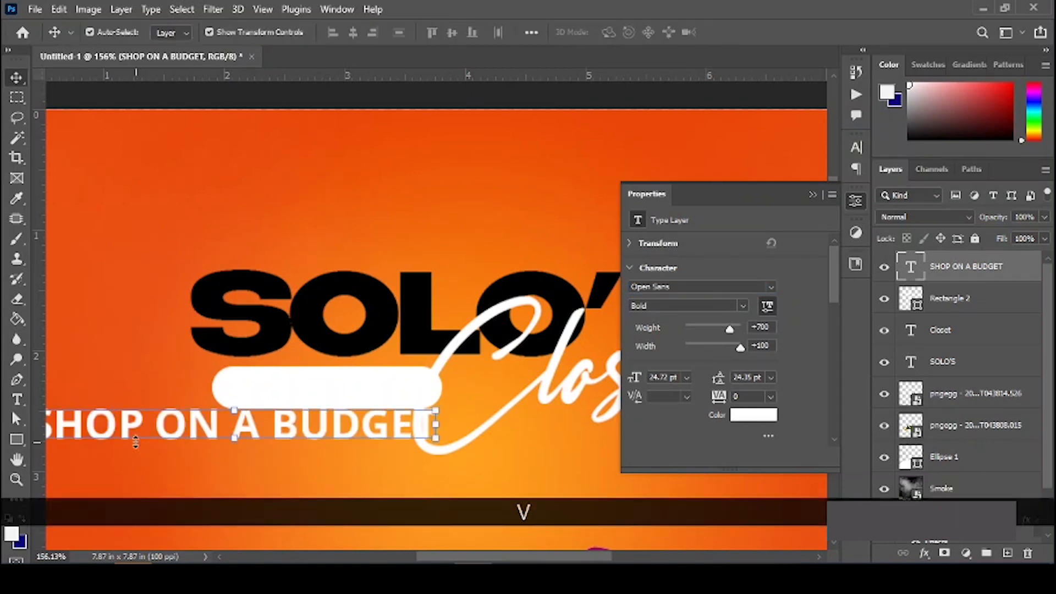
left_click_drag(150, 438, 322, 405)
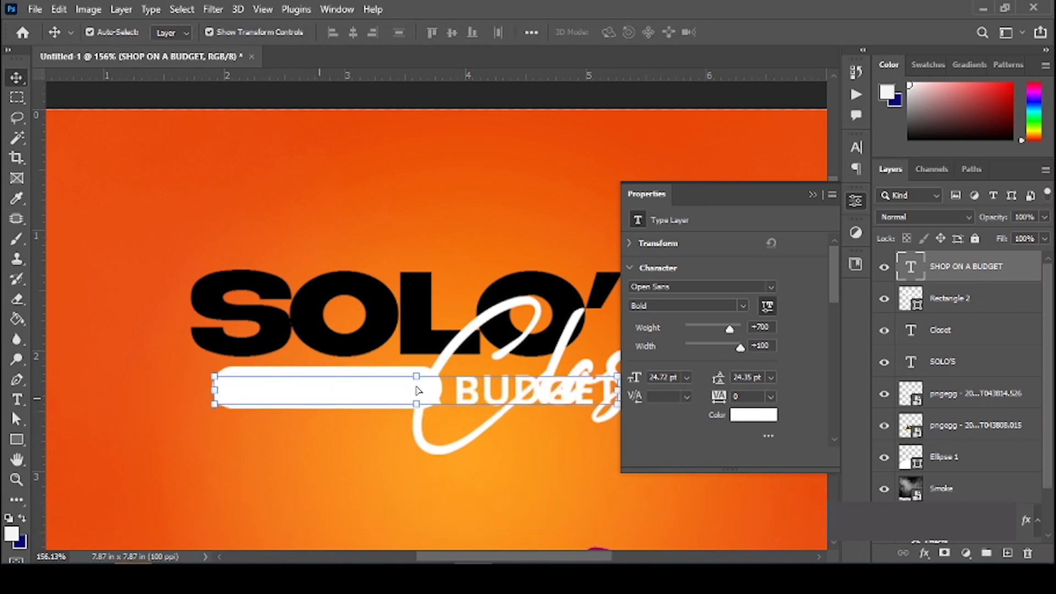
left_click(814, 195)
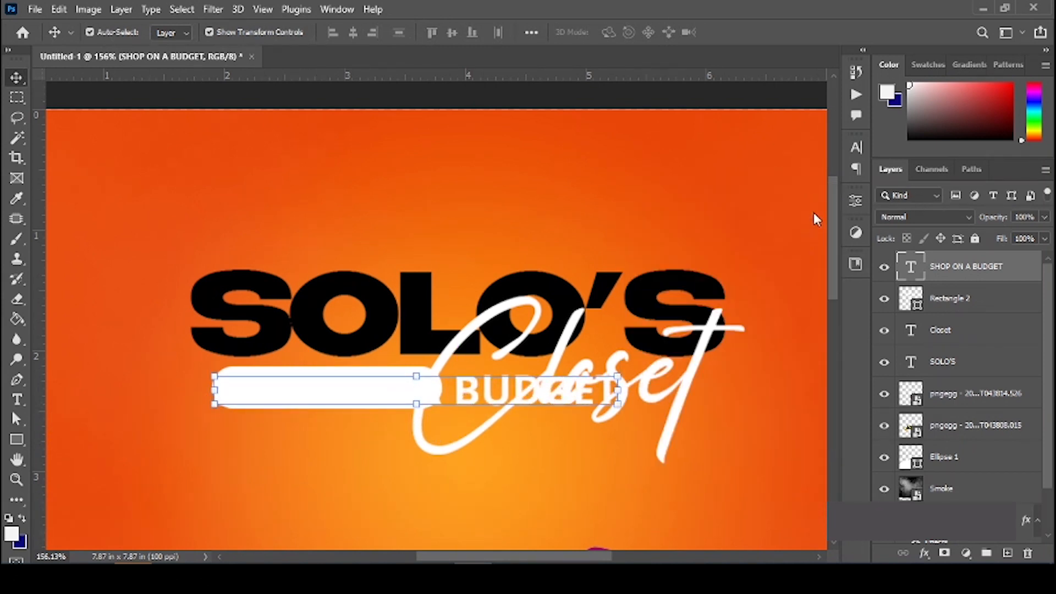
key("ctrl+t")
left_click_drag(515, 361, 421, 392)
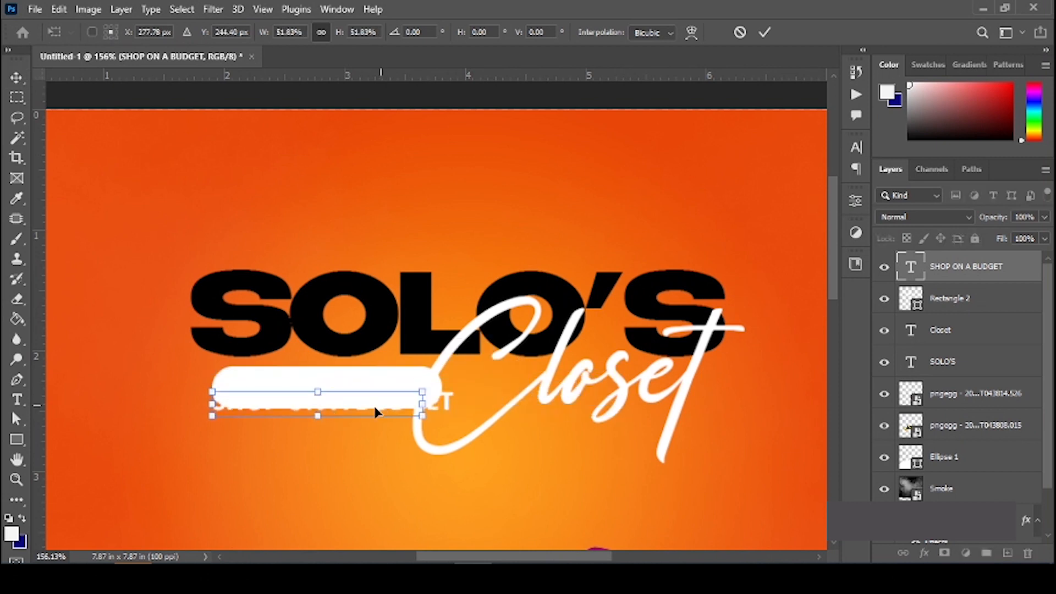
key("Return")
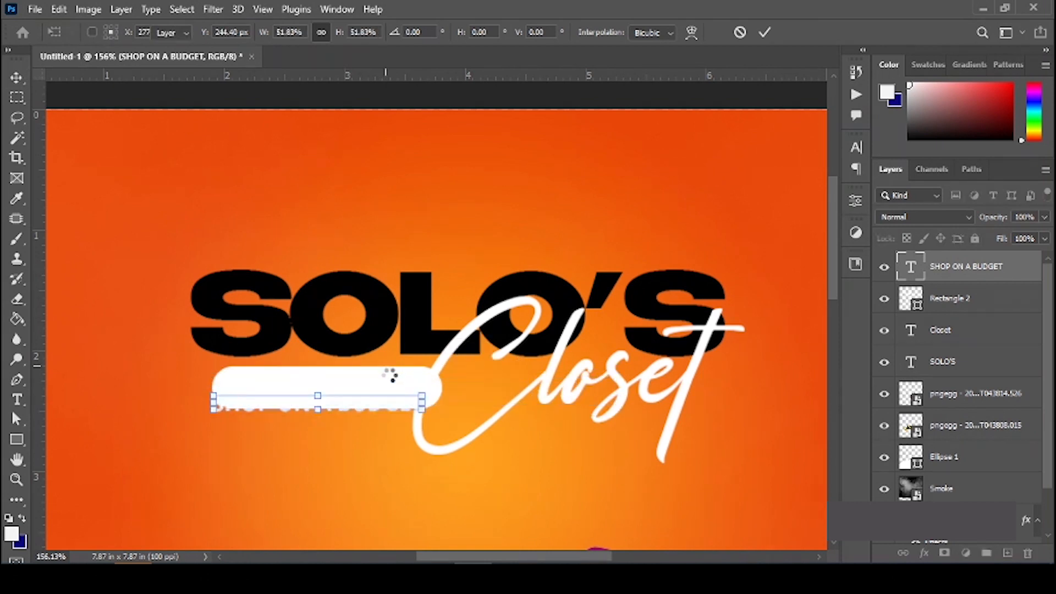
Step: Centre the text vertically and horizontally on the pill, then reselect the text layer alone
left_click(400, 382, "shift")
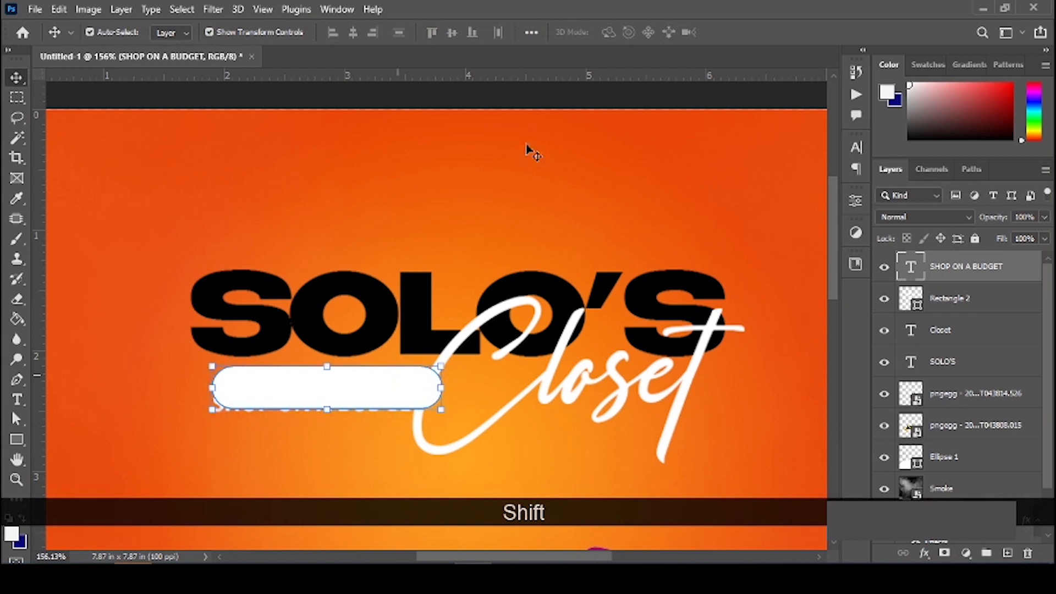
left_click(450, 32)
left_click(356, 33)
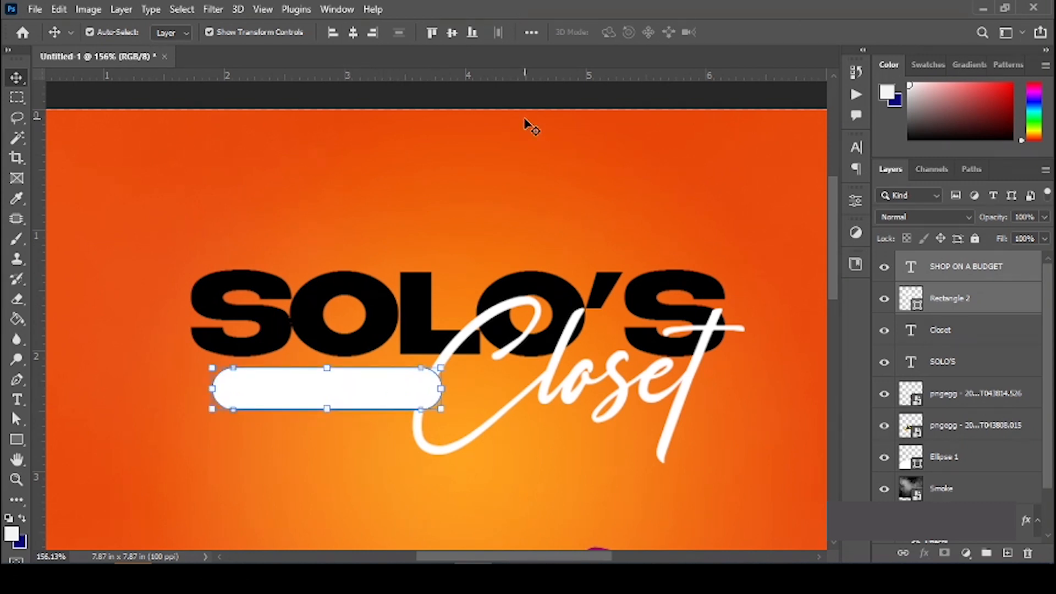
left_click(944, 268)
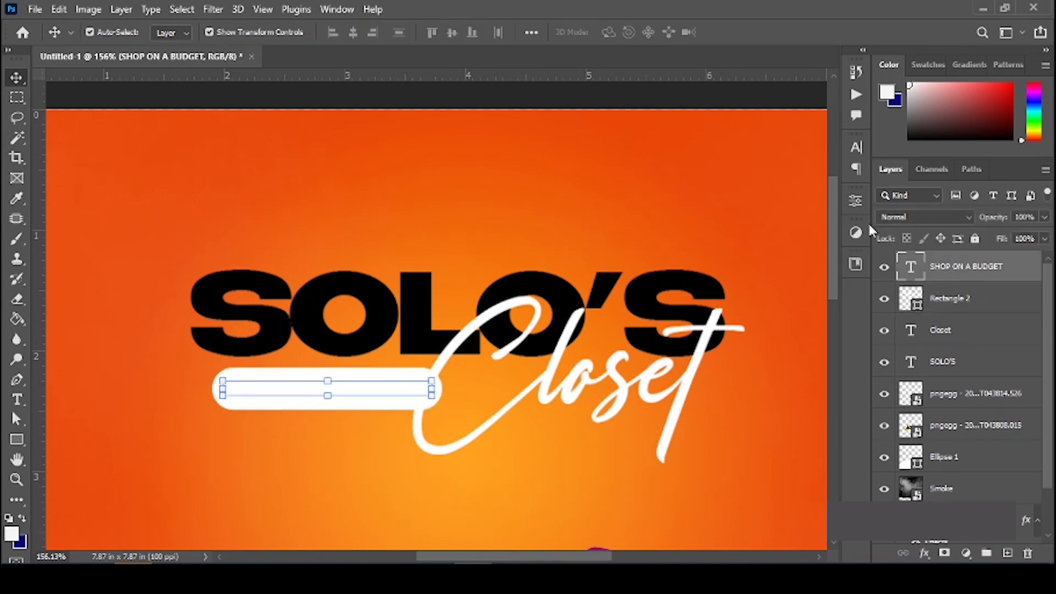
left_click(856, 147)
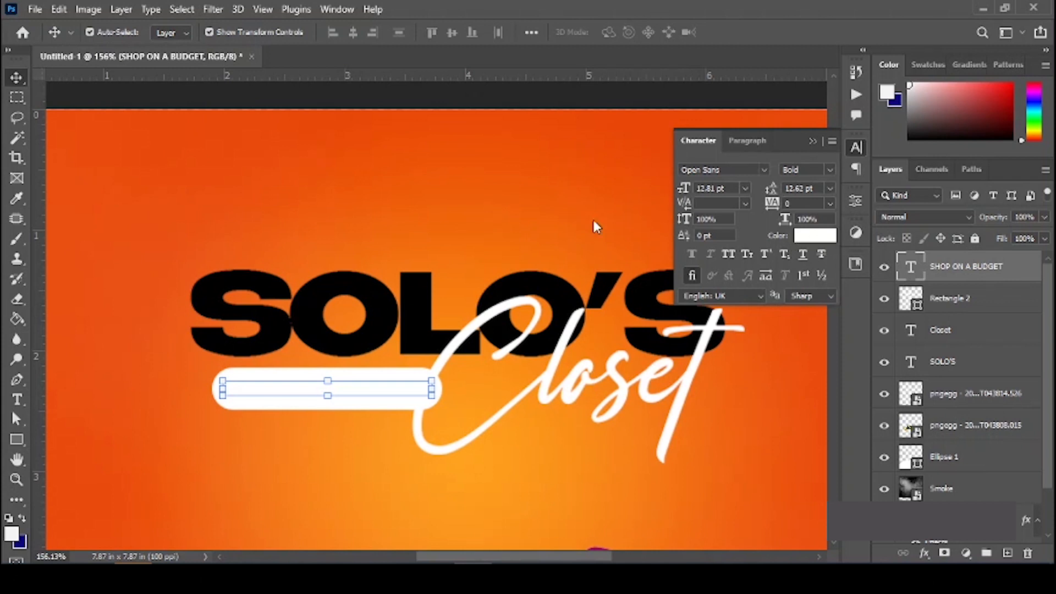
Step: Colour the SHOP ON A BUDGET text orange (#ea4c0f), sampled from the background
left_click(82, 146)
left_click(771, 177)
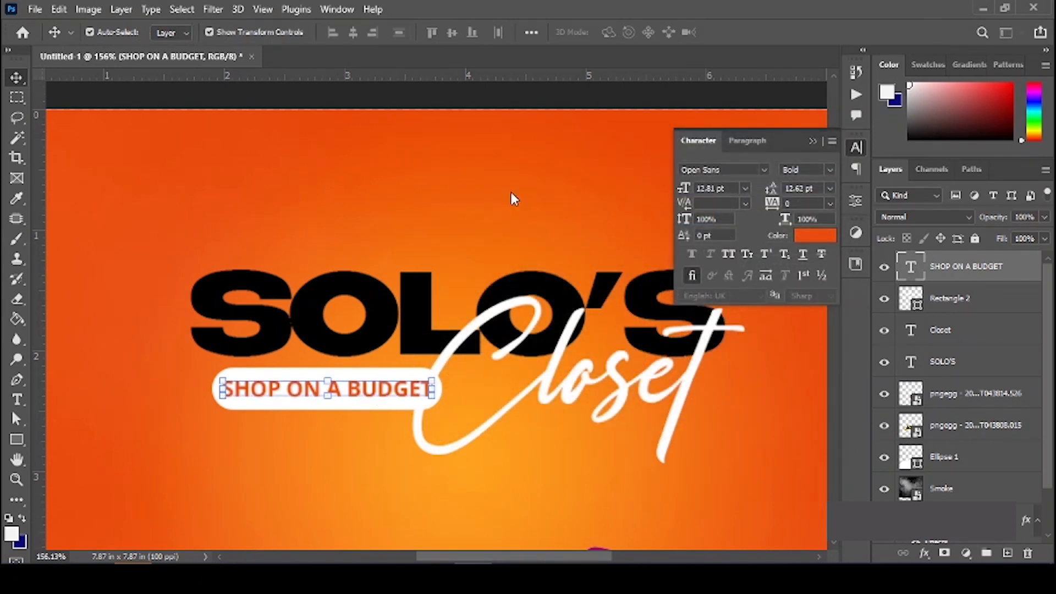
left_click(460, 279)
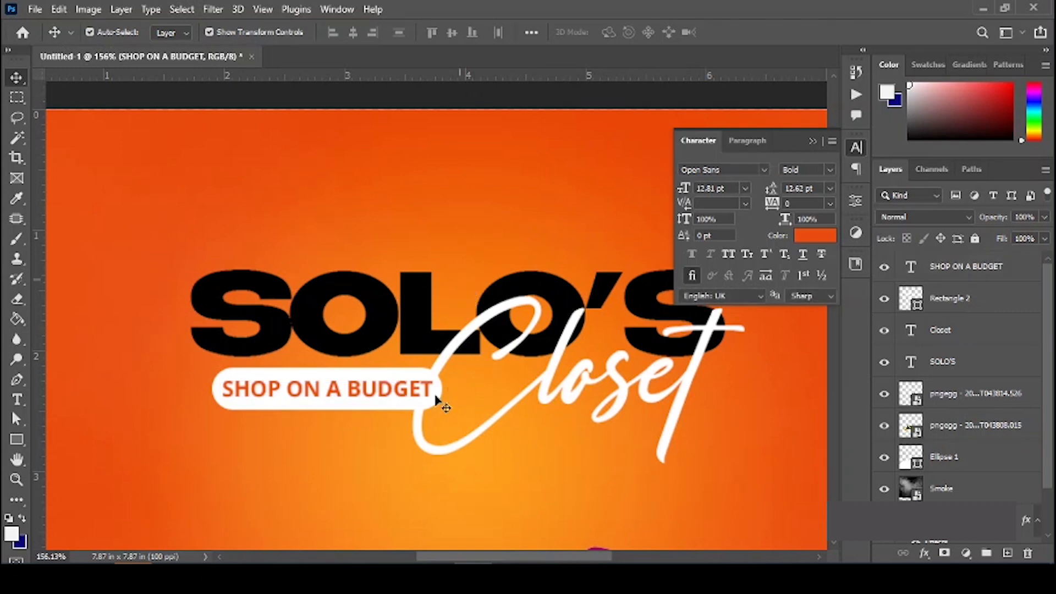
Step: Stretch the white pill slightly wider and centre the badge text horizontally within it
scroll(448, 400, "up", 1)
left_click(418, 413)
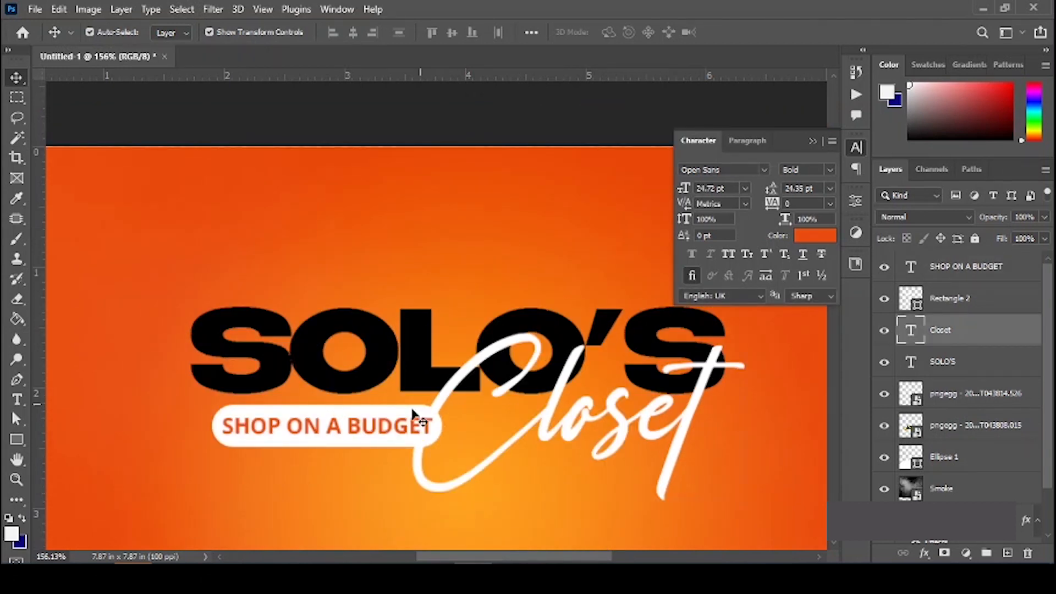
left_click(346, 446)
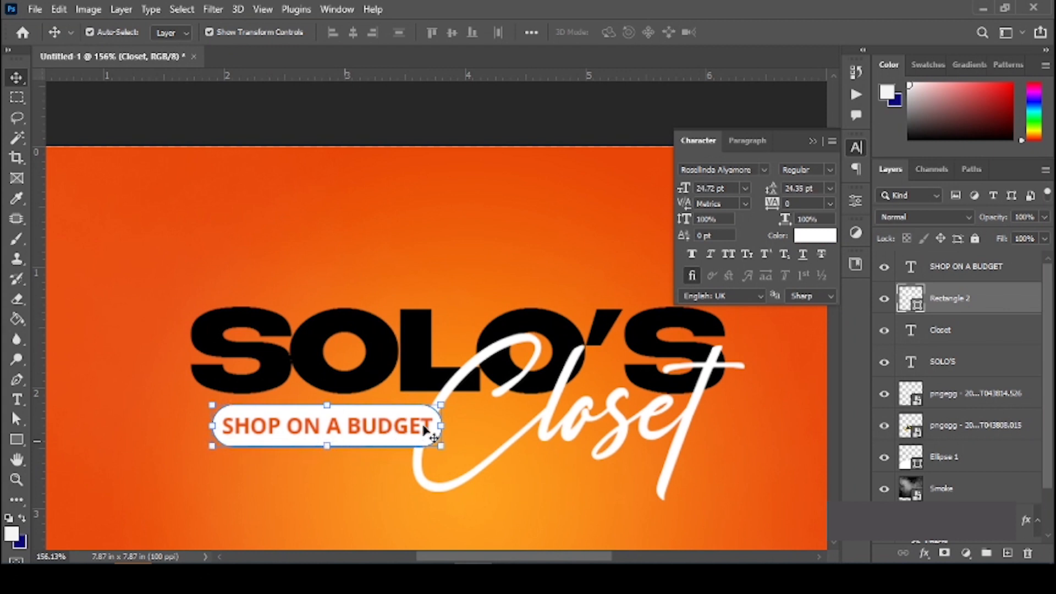
left_click_drag(441, 425, 450, 425)
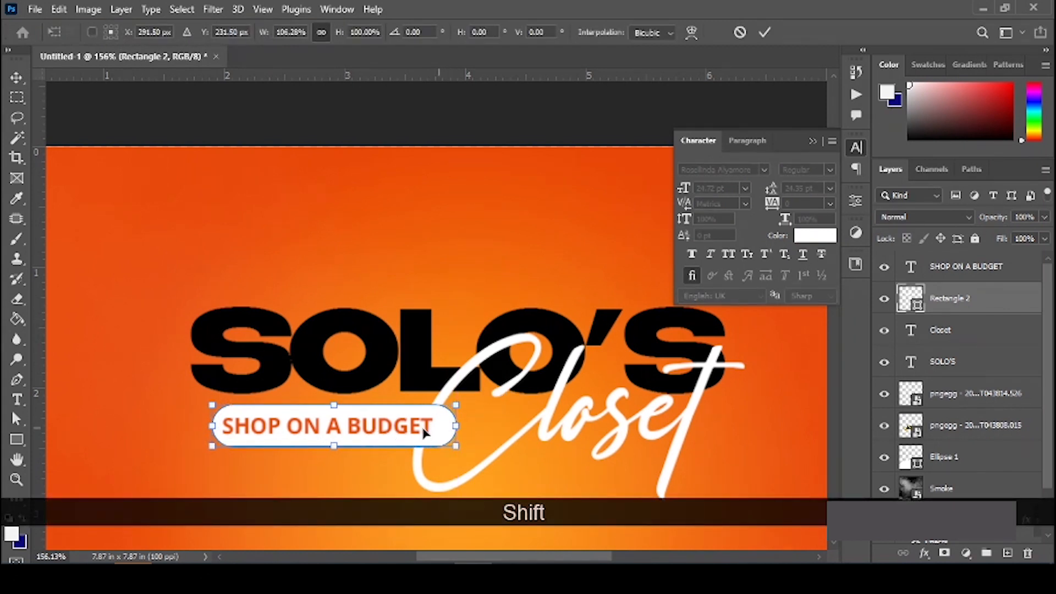
key("Return")
left_click(411, 428, "shift")
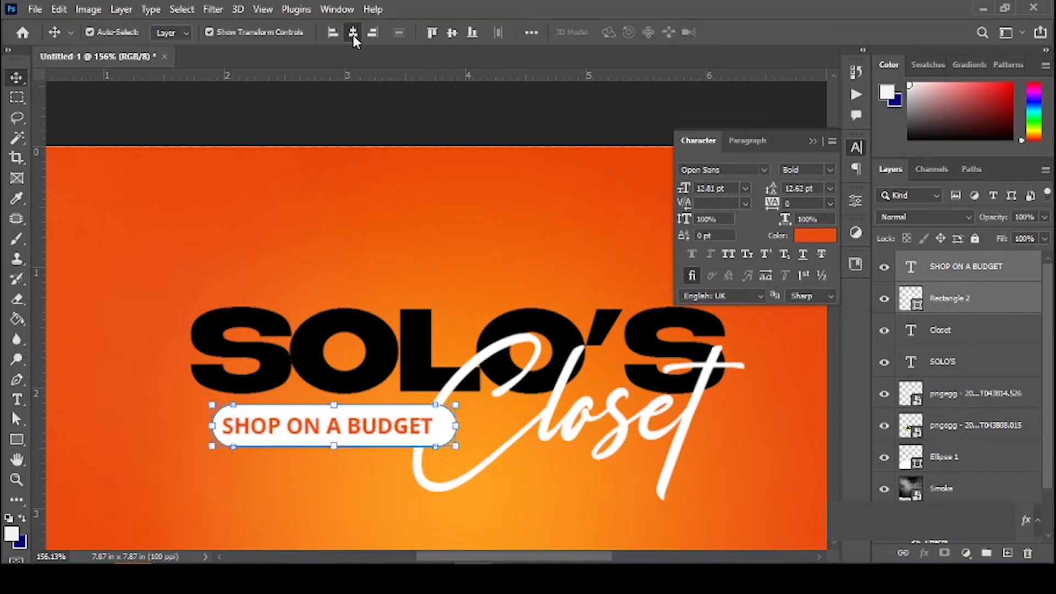
left_click(429, 104)
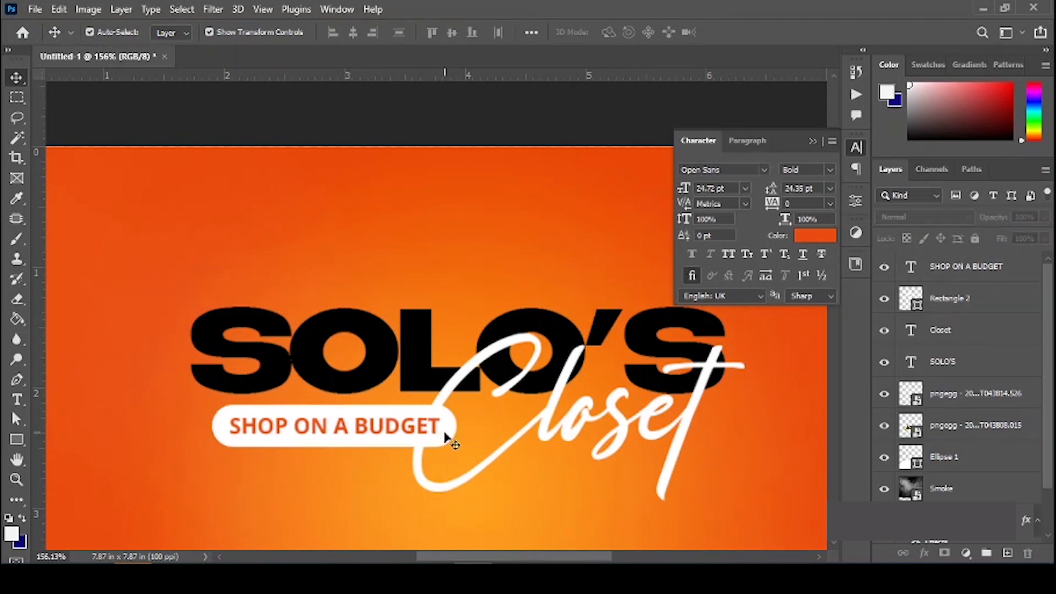
Step: Shift the pill and its SHOP ON A BUDGET text together slightly to the left
left_click(378, 442)
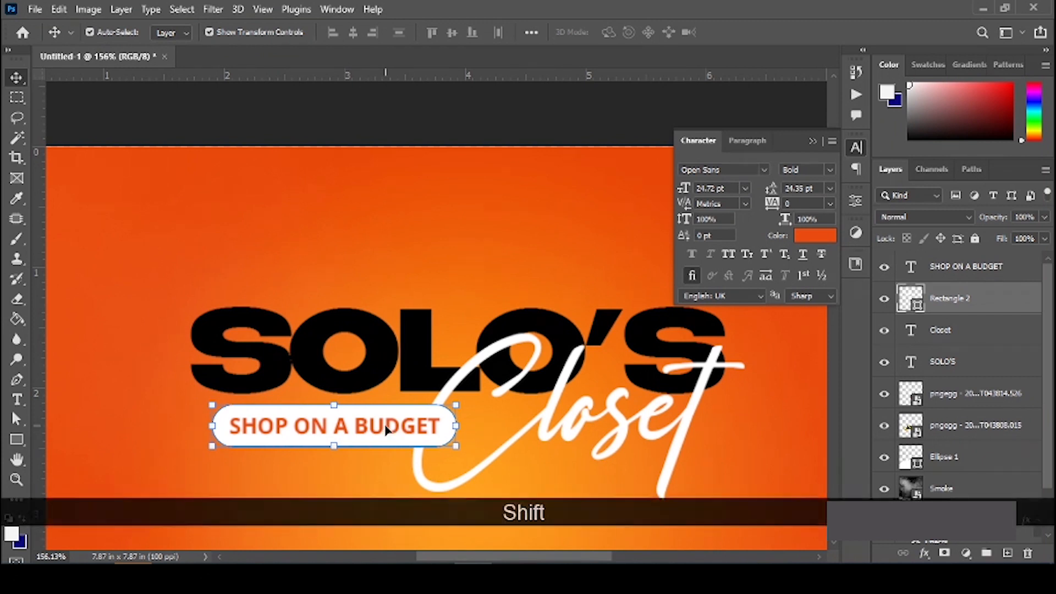
left_click(383, 431, "shift")
left_click_drag(376, 427, 358, 427)
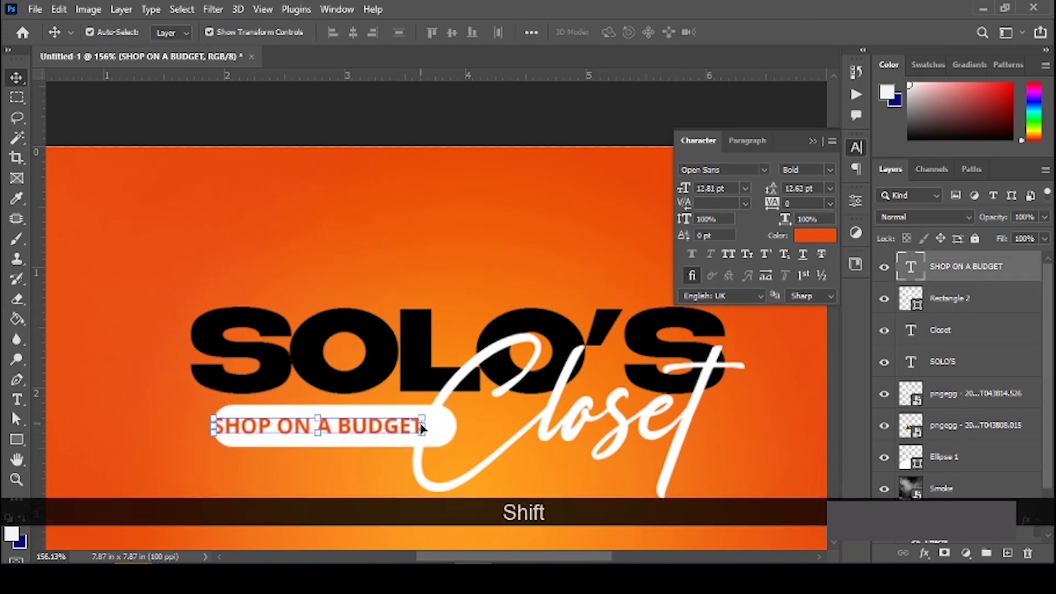
key("ctrl+z")
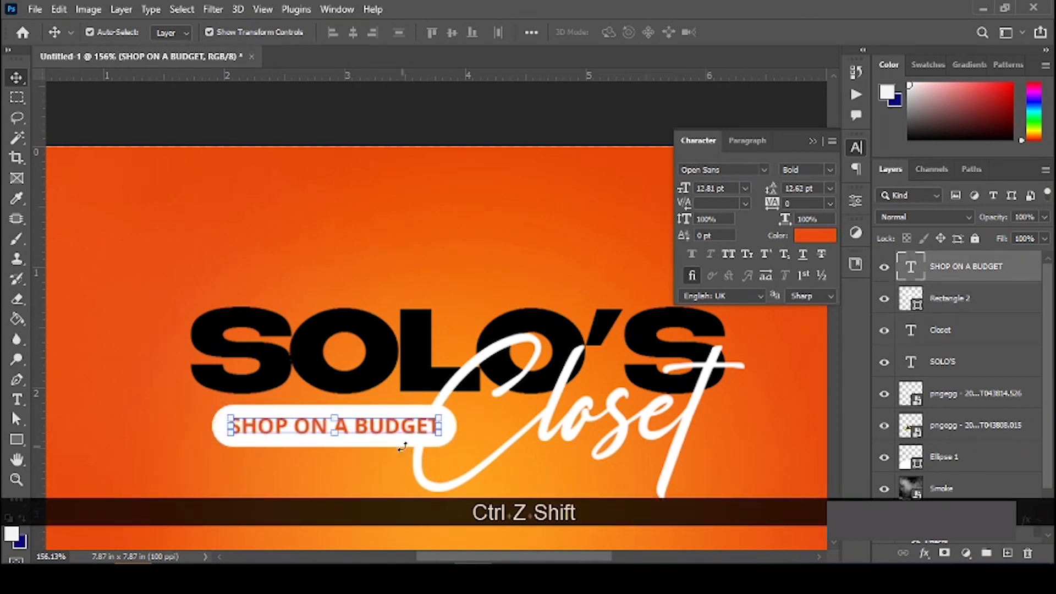
left_click(476, 134)
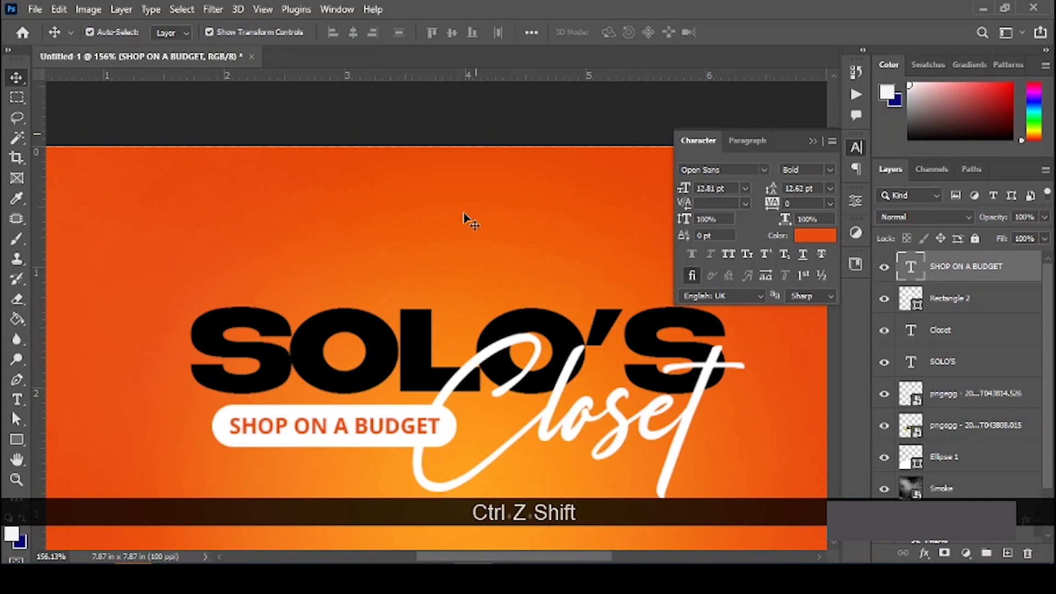
left_click(358, 435)
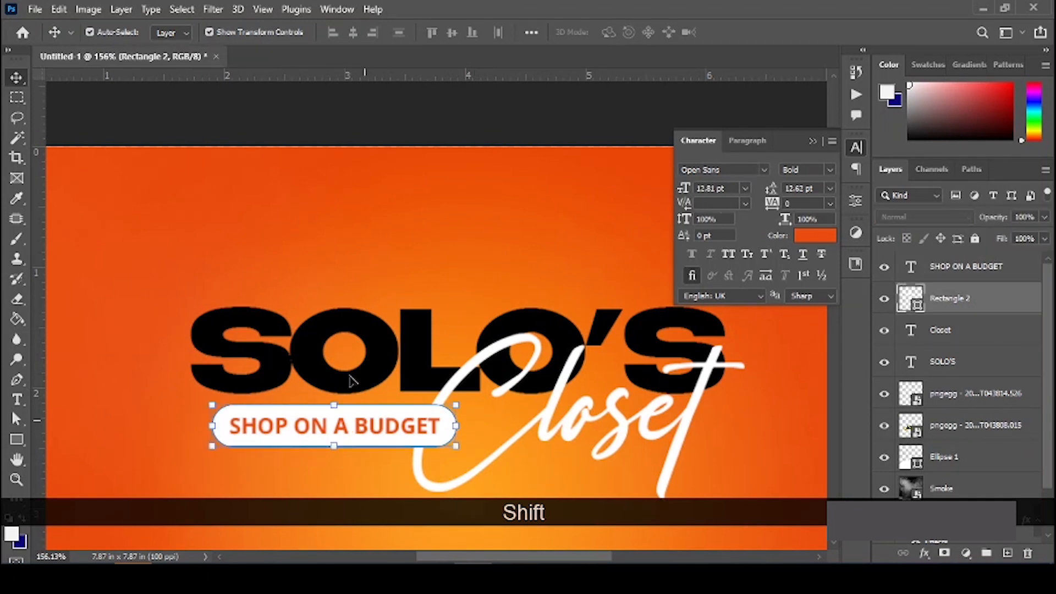
left_click(370, 424, "shift")
left_click_drag(371, 424, 362, 424)
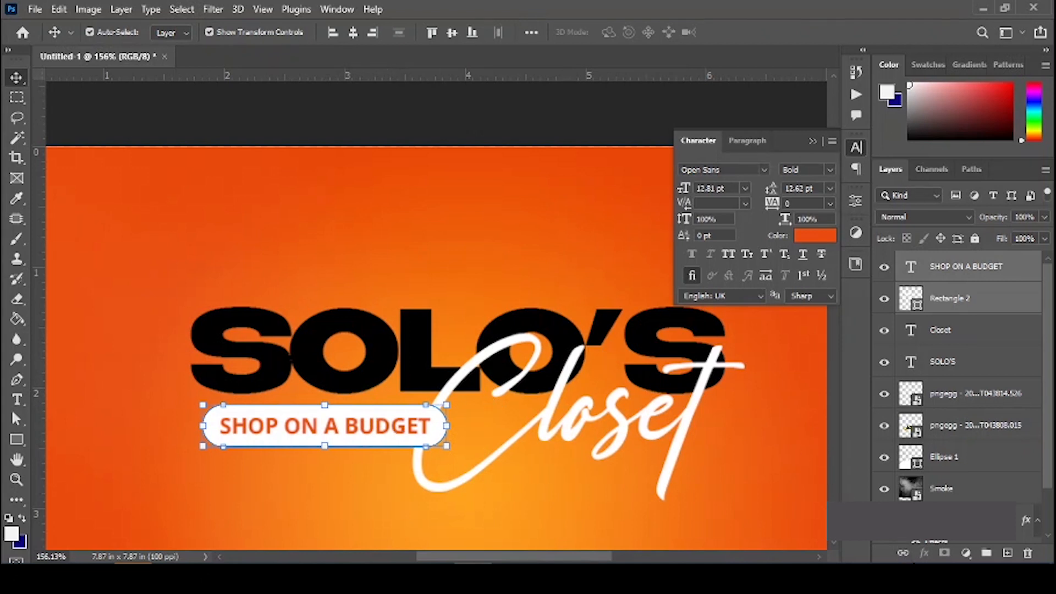
Step: Link the SHOP ON A BUDGET and Rectangle 2 layers, then test-move the badge and undo
left_click(904, 553)
left_click_drag(375, 418, 427, 291)
key("ctrl+z")
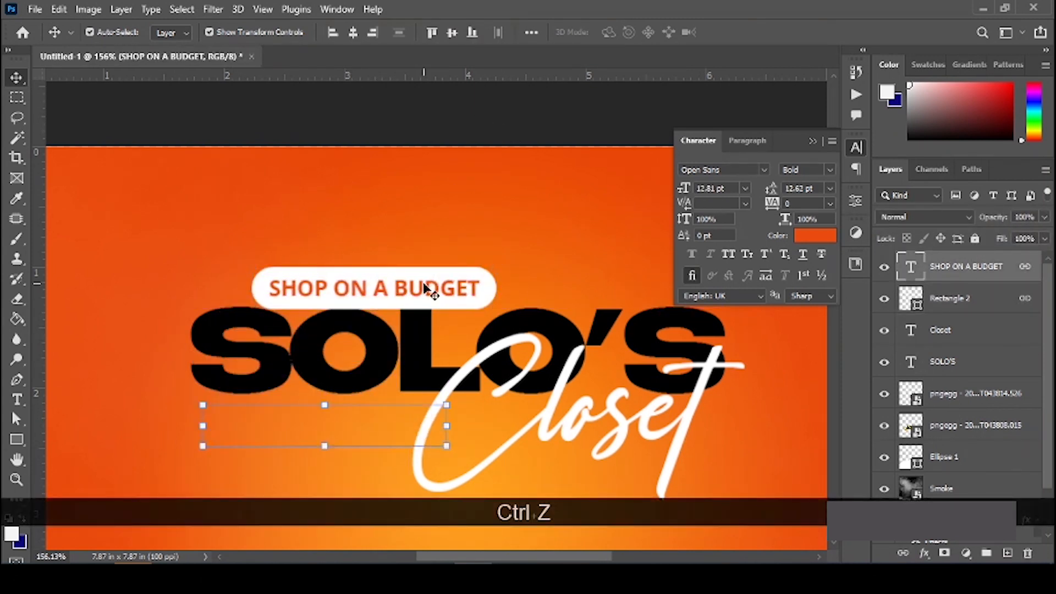
scroll(424, 289, "down", 1)
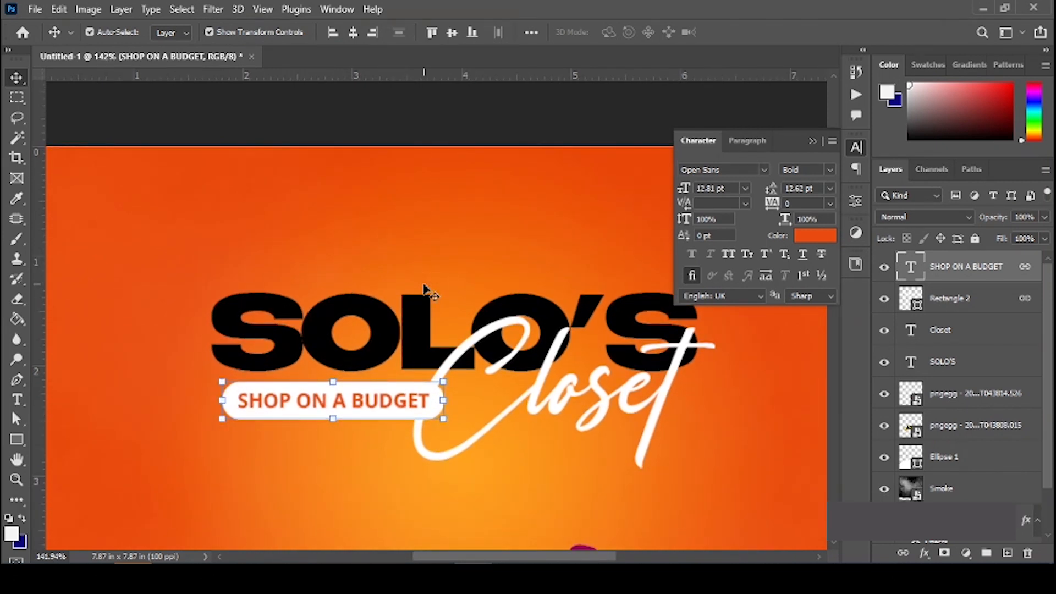
scroll(427, 291, "up", 3)
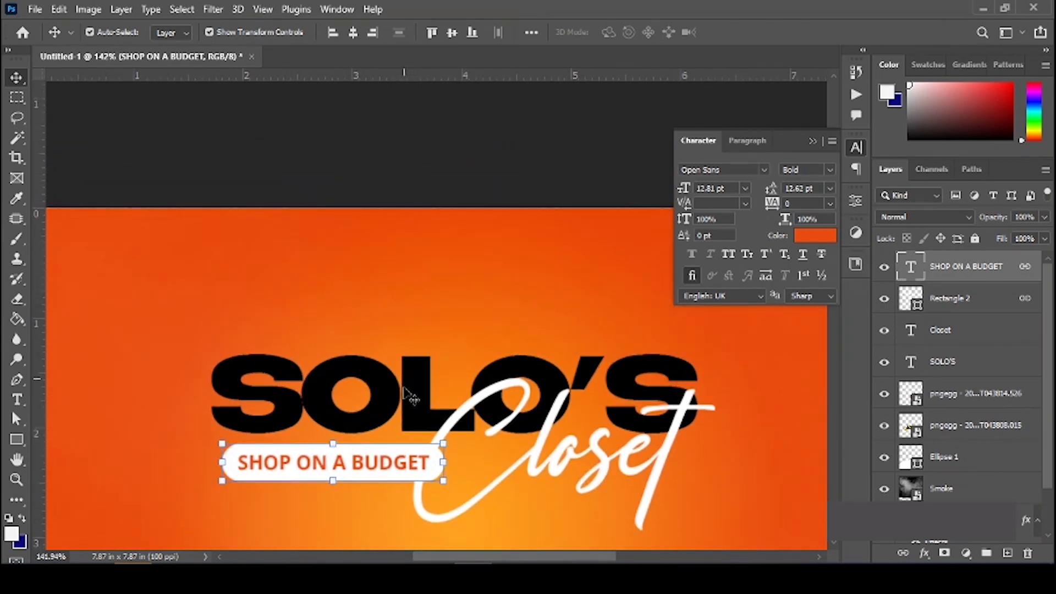
Step: Create a new SHOP AT text layer and colour it white
key("t")
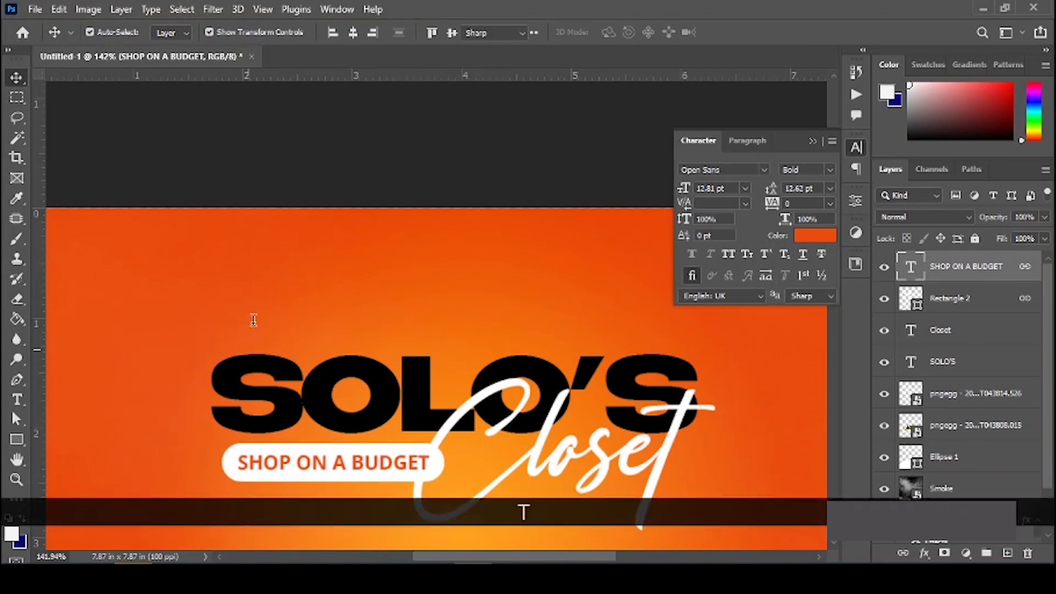
left_click(255, 283)
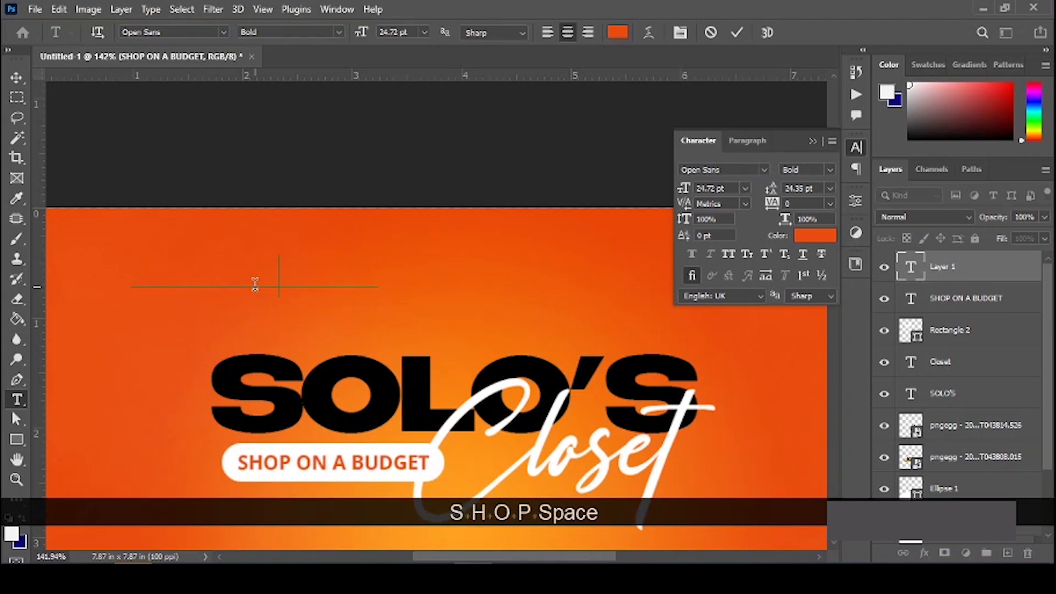
type("AT")
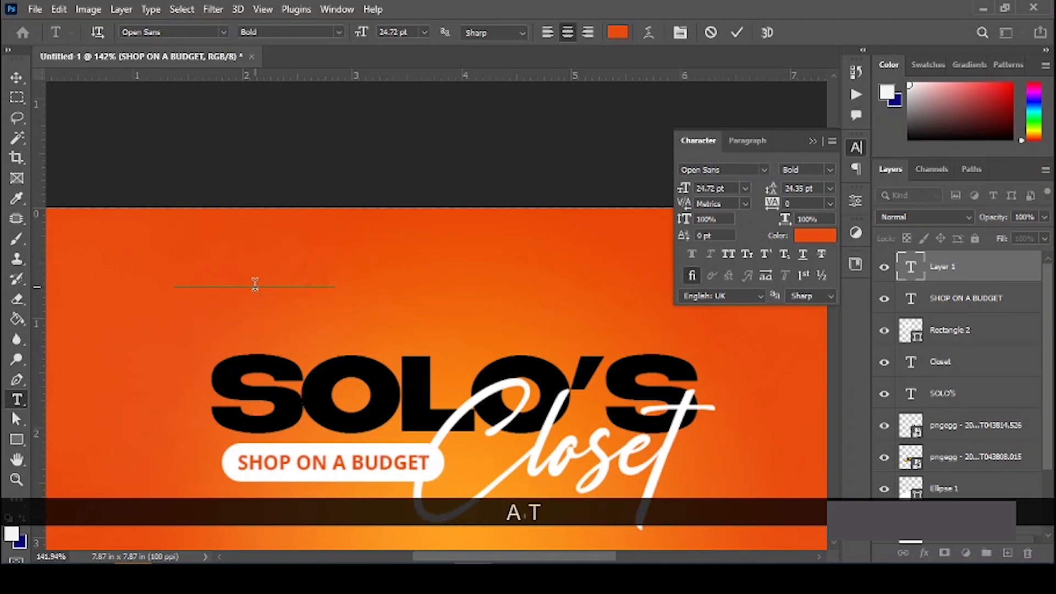
key("ctrl+a")
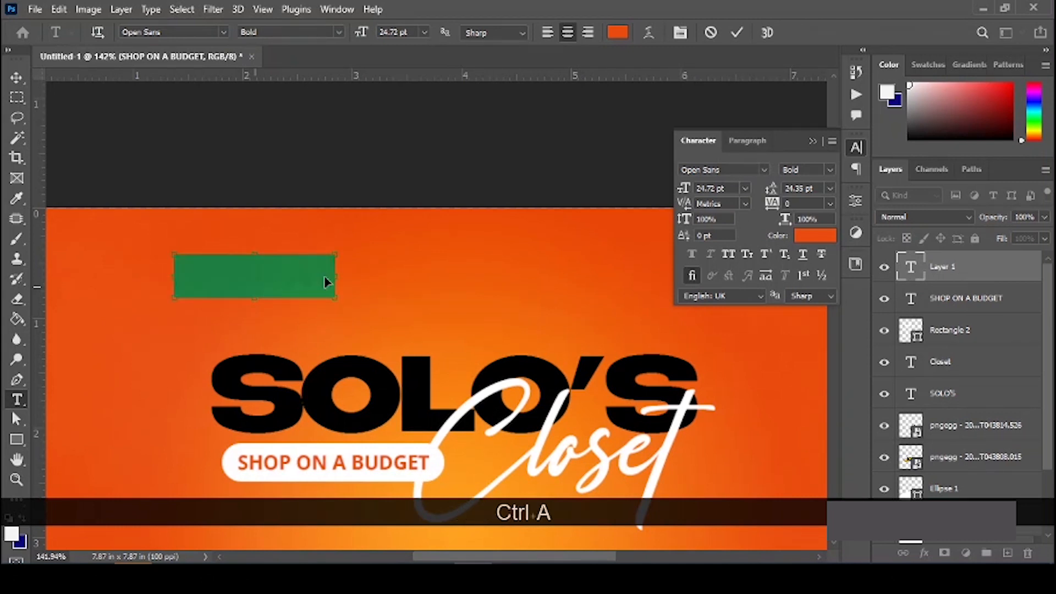
left_click(813, 236)
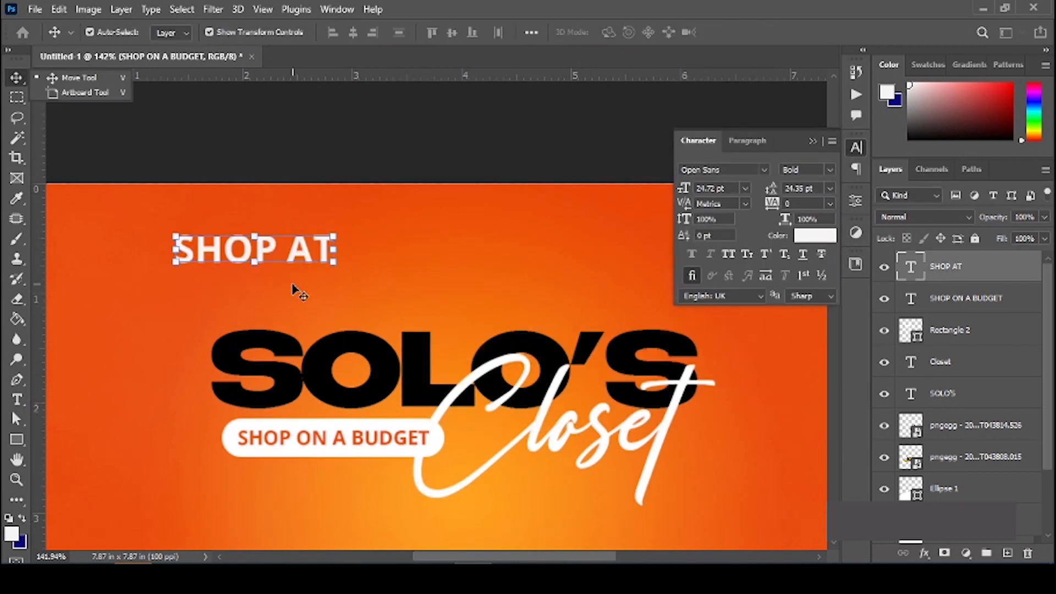
Step: Position SHOP AT just above SOLO'S and begin widening its letter spacing
left_click_drag(292, 262, 377, 309)
scroll(632, 368, "down", 3)
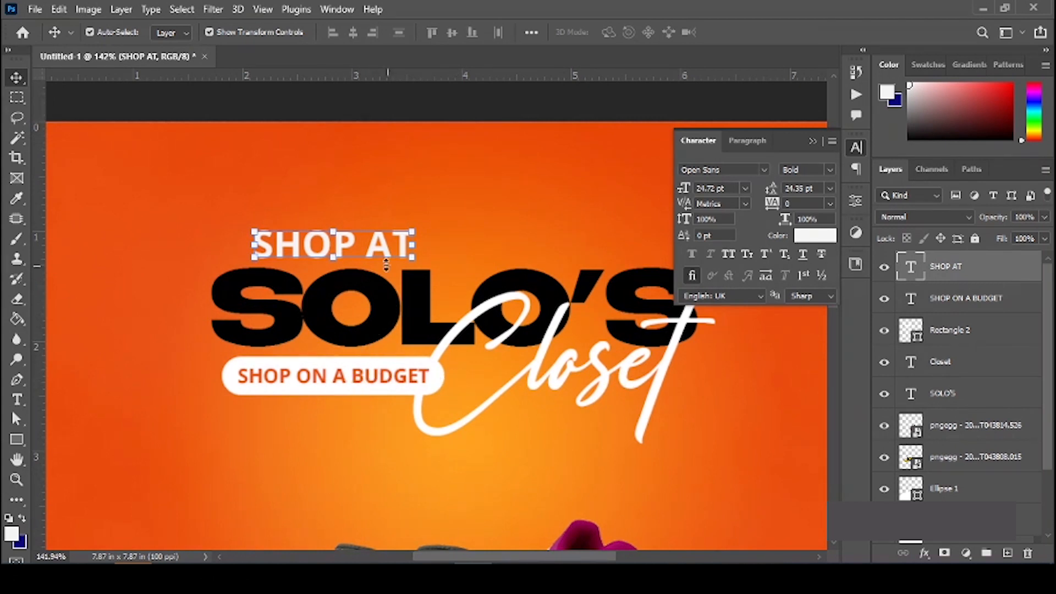
left_click_drag(379, 243, 419, 237)
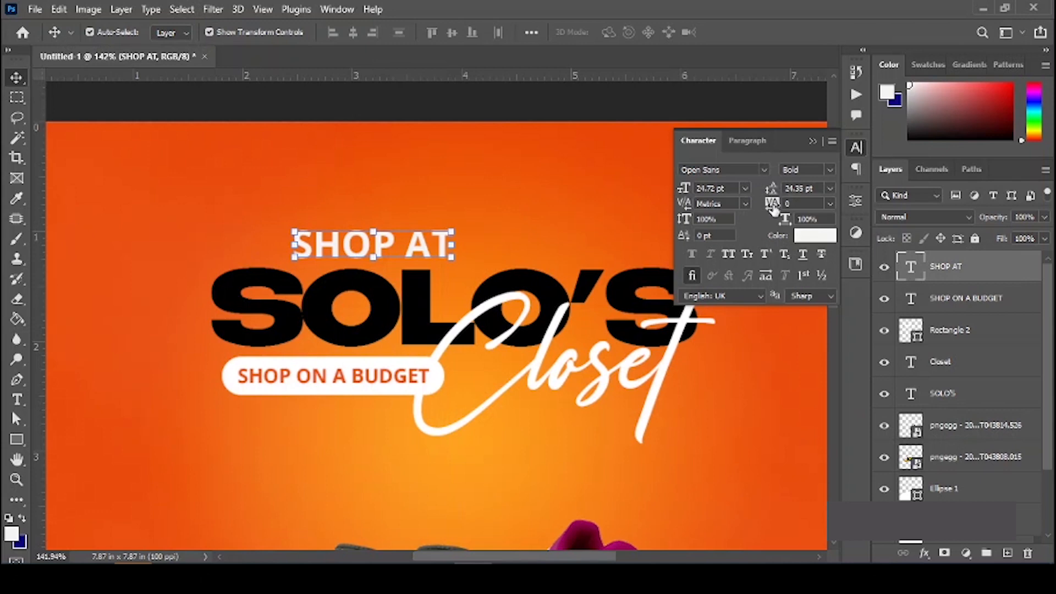
left_click_drag(774, 209, 795, 206)
Step: Zoom out to see the flyer and set SHOP AT's tracking to 1000
key("space")
scroll(388, 262, "down", 1)
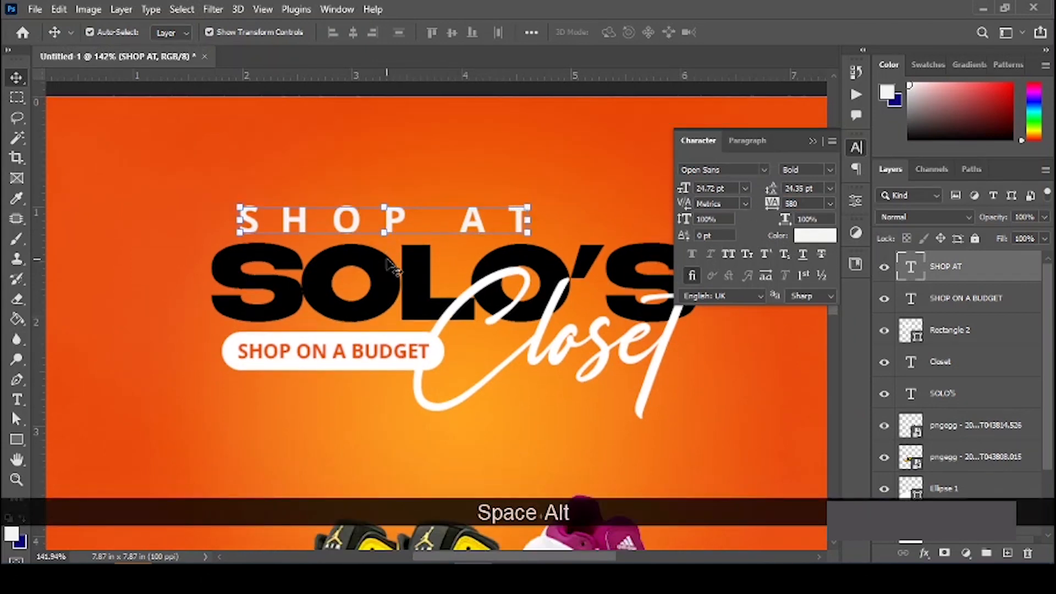
scroll(388, 261, "down", 1)
scroll(388, 261, "down", 1)
left_click_drag(486, 207, 416, 256)
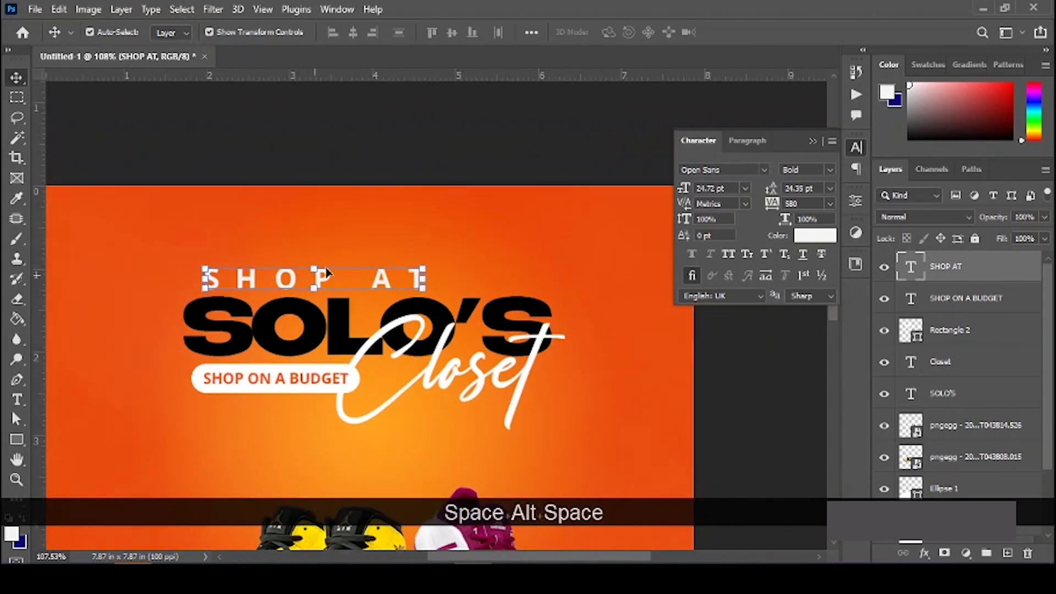
mouse_move(769, 207)
left_mouse_down()
mouse_move(858, 210)
mouse_move(785, 212)
left_mouse_up()
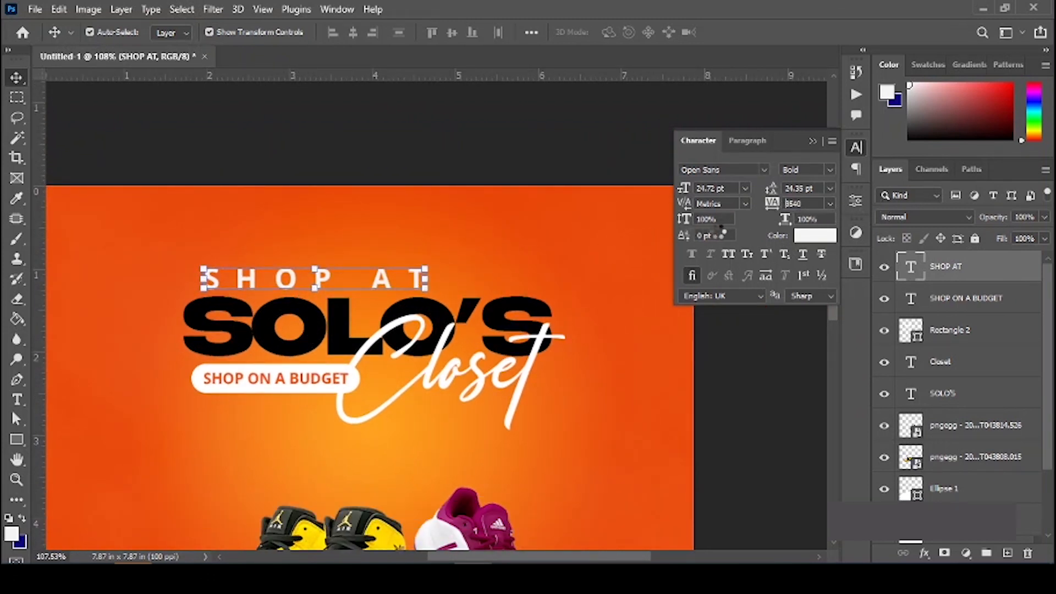
left_click(791, 204)
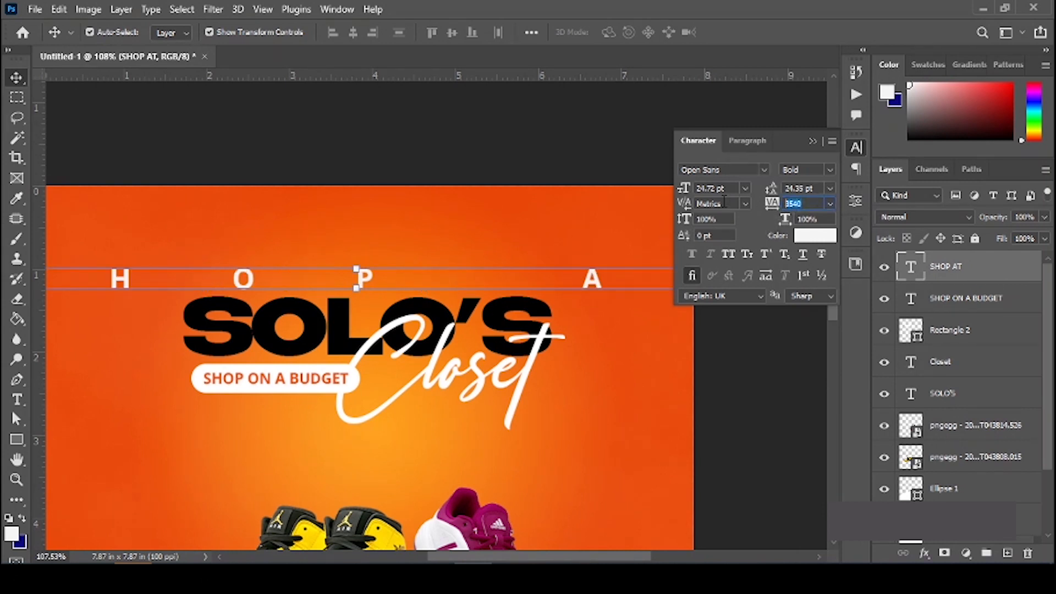
type("1000")
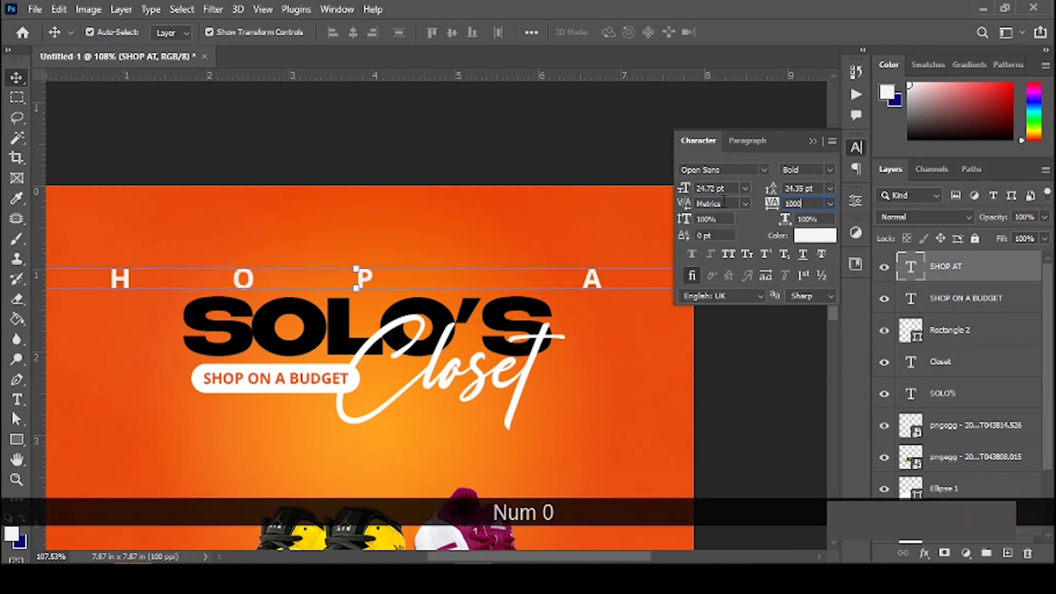
key("Return")
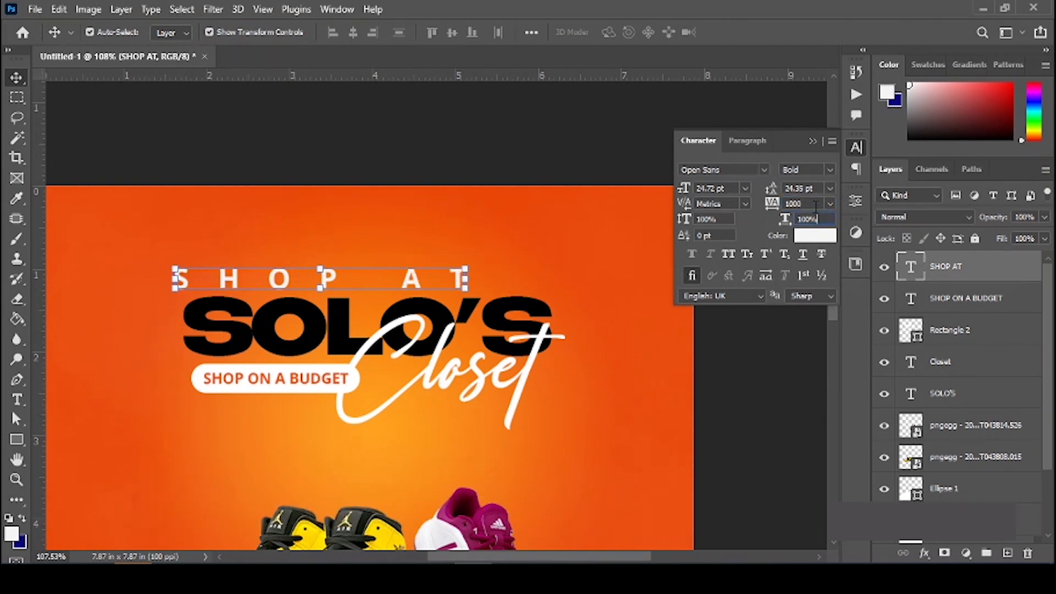
Step: Raise SHOP AT's tracking to 1400 and select the Closet script layer
left_click_drag(804, 204, 742, 203)
type("1")
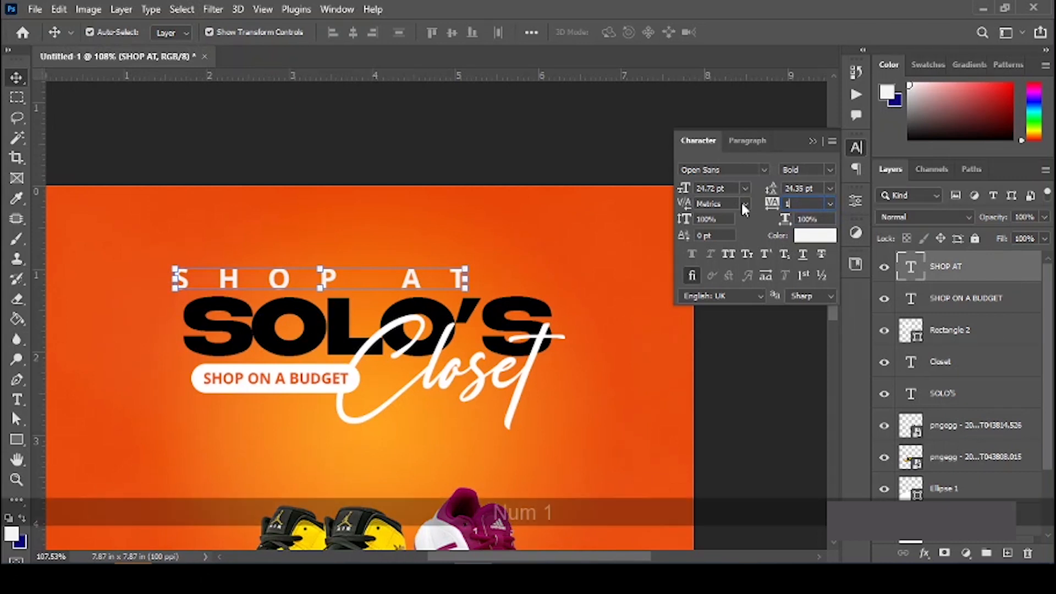
type("400")
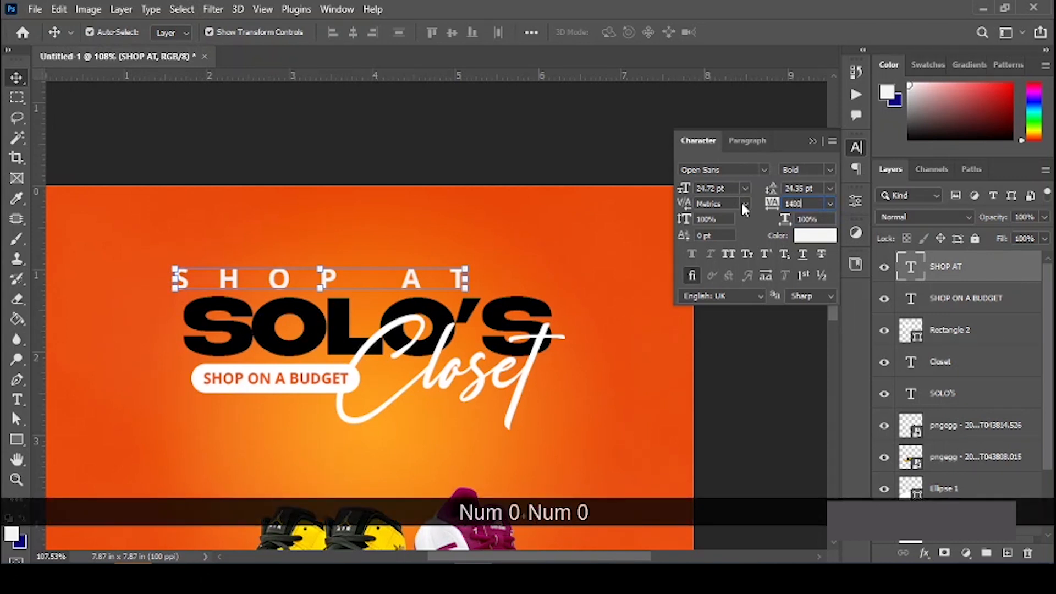
key("Return")
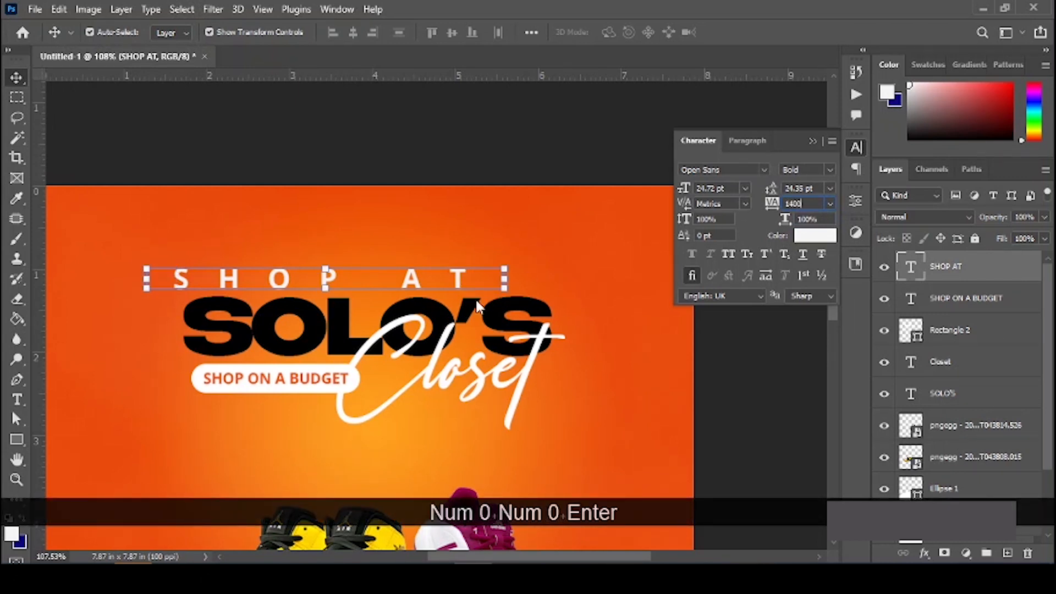
left_click(337, 313)
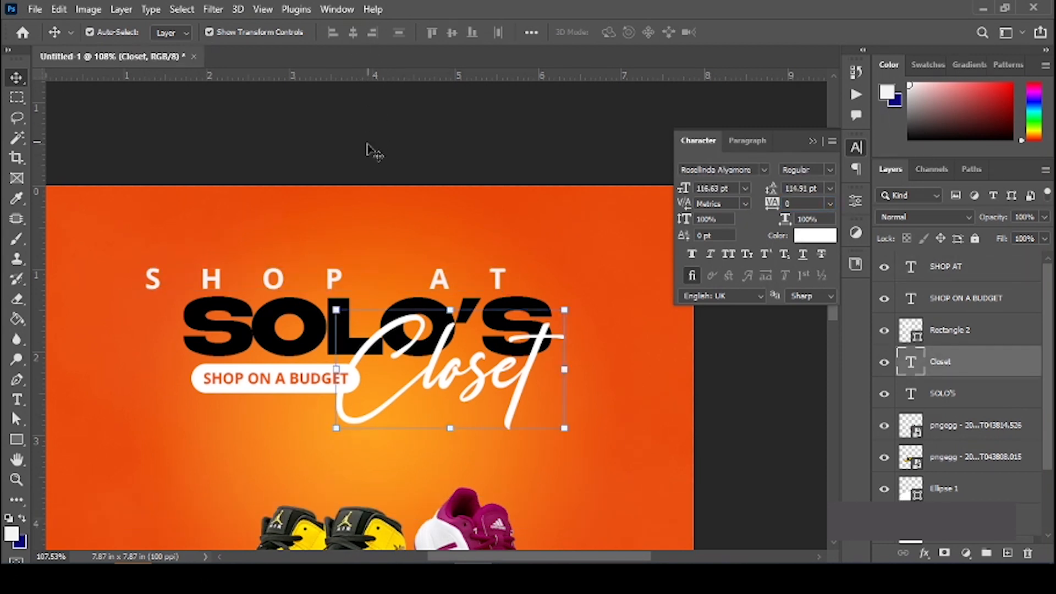
Step: Align SHOP AT and SOLO'S to each other and centre both horizontally on the flyer
left_click(252, 321)
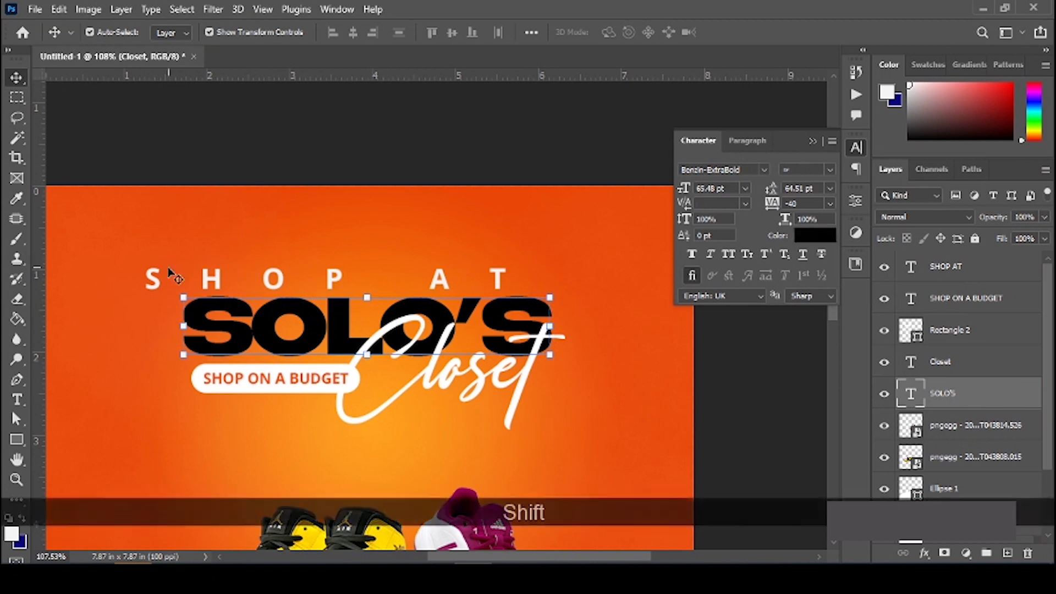
left_click(156, 279, "shift")
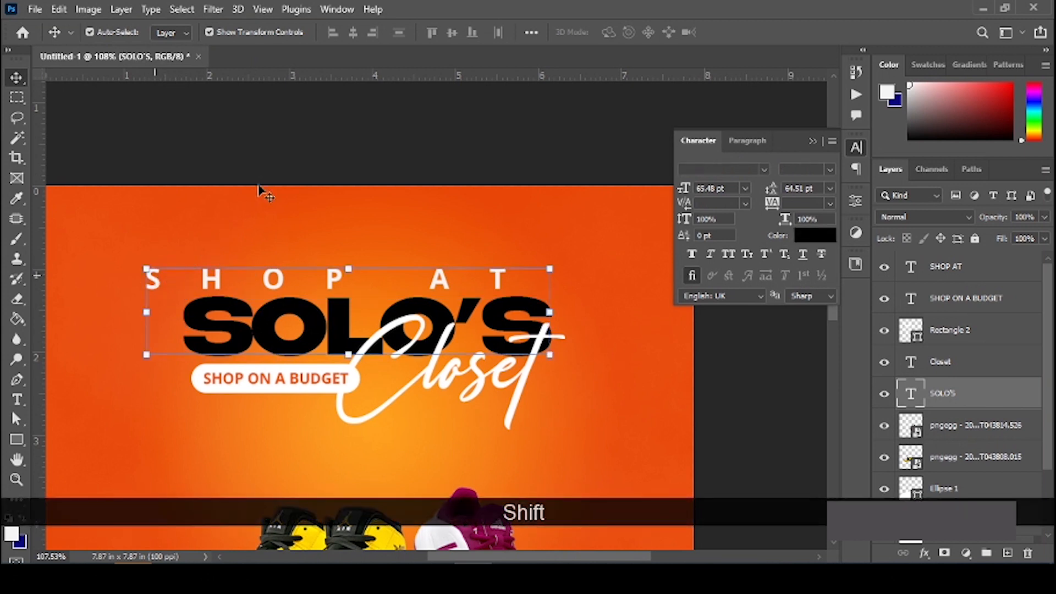
left_click(353, 33)
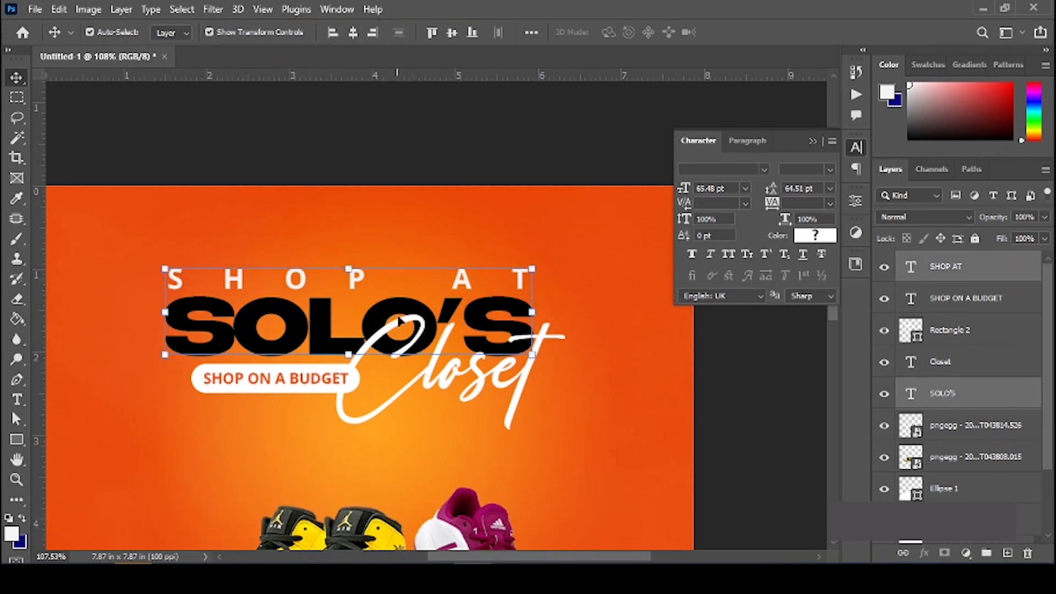
key("ctrl+a")
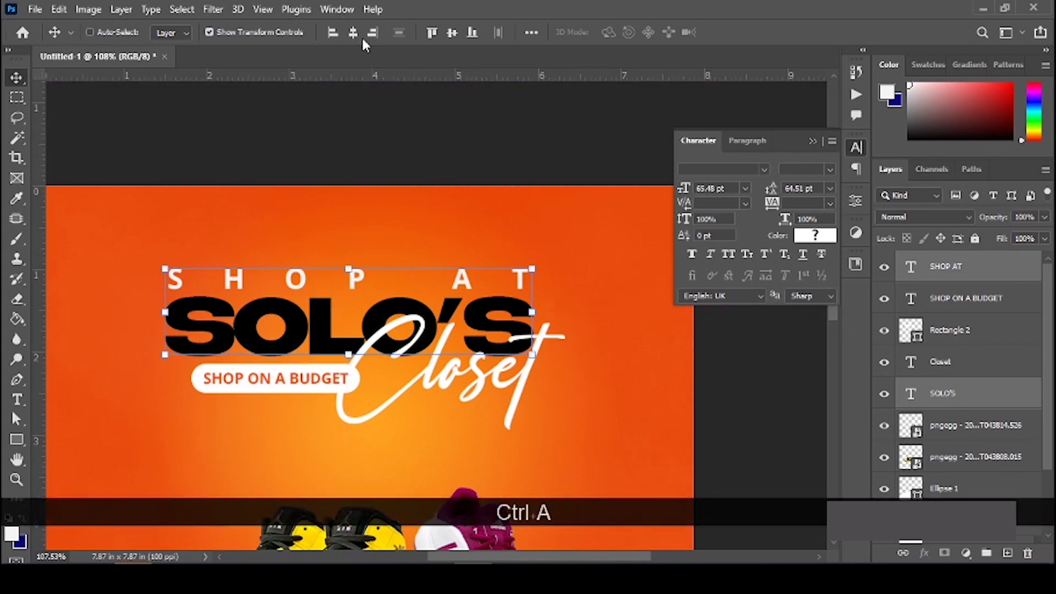
left_click(353, 32)
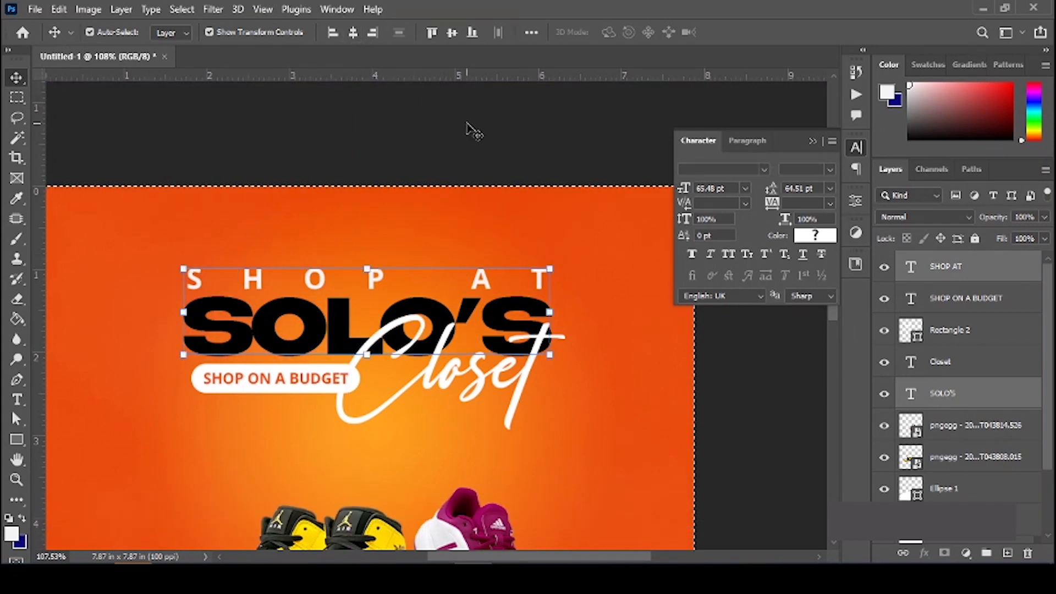
Step: Nudge SHOP AT one step right and fit the whole flyer in the window
left_click(482, 278)
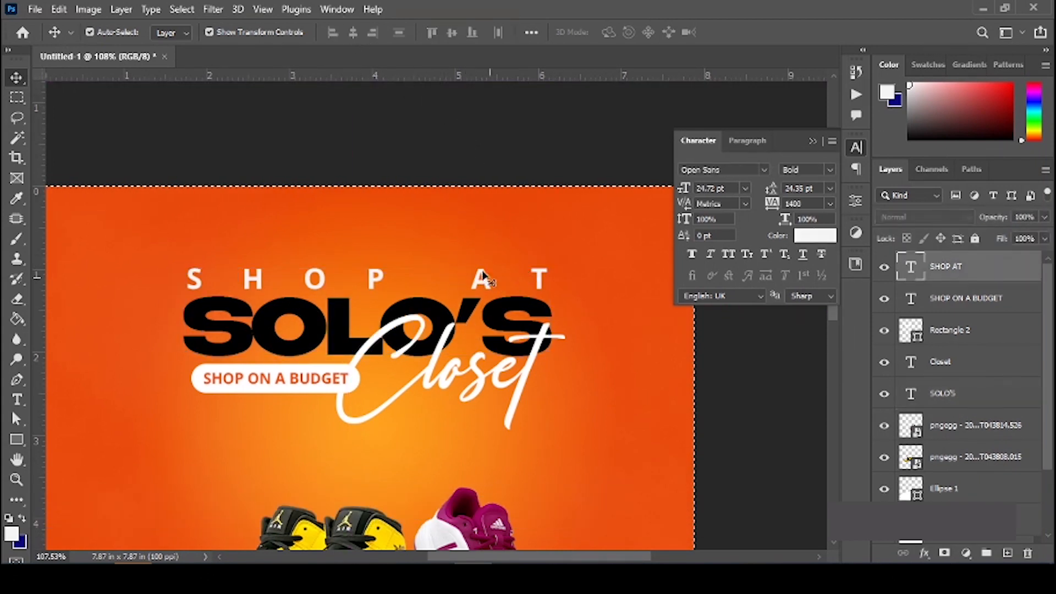
key("ctrl+d")
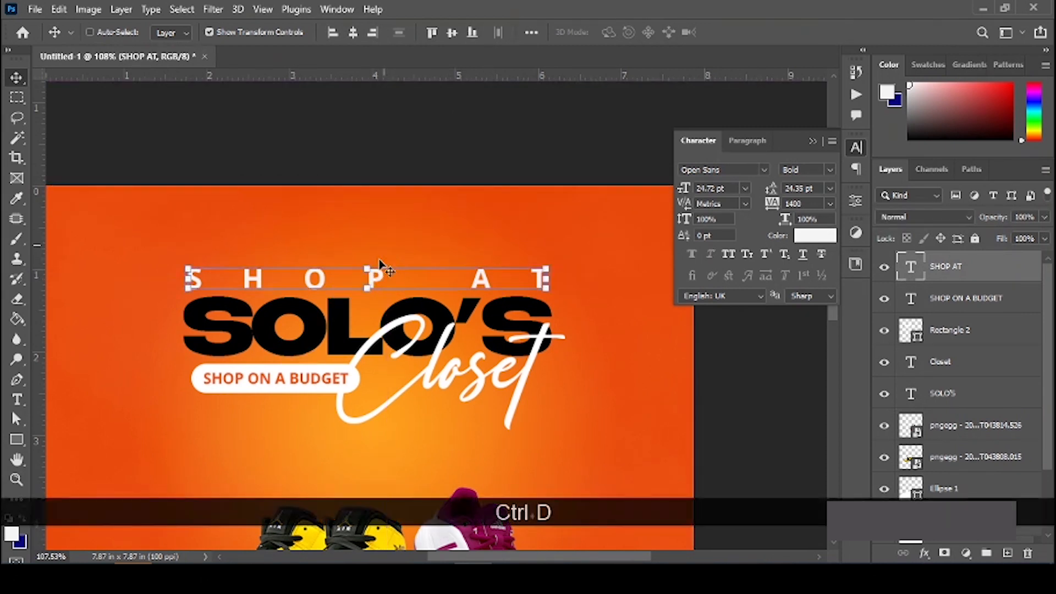
key("Right")
key("Right")
key("Right")
key("Right")
key("Right")
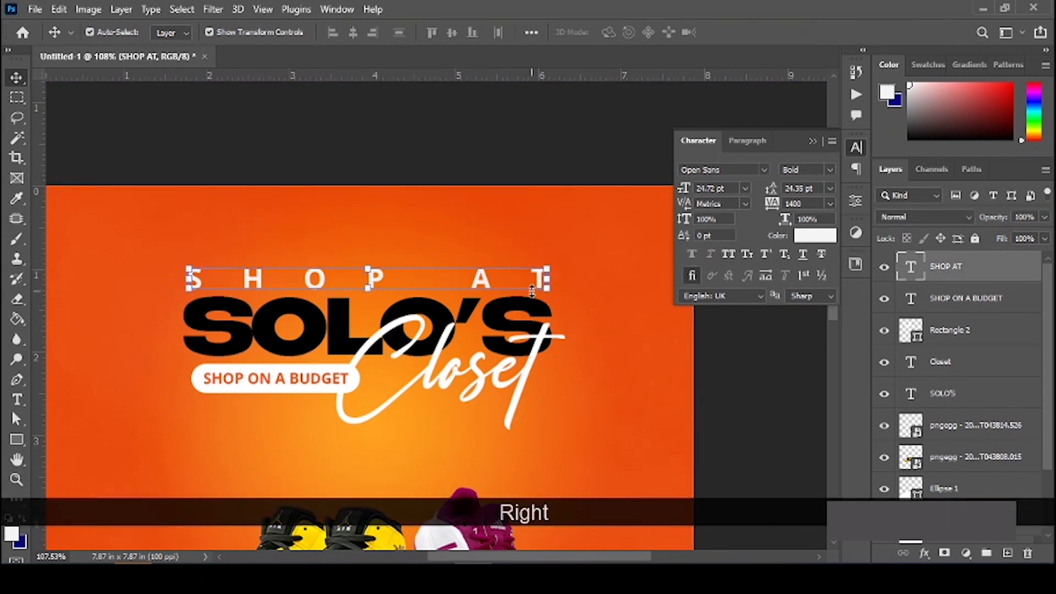
left_click(504, 136)
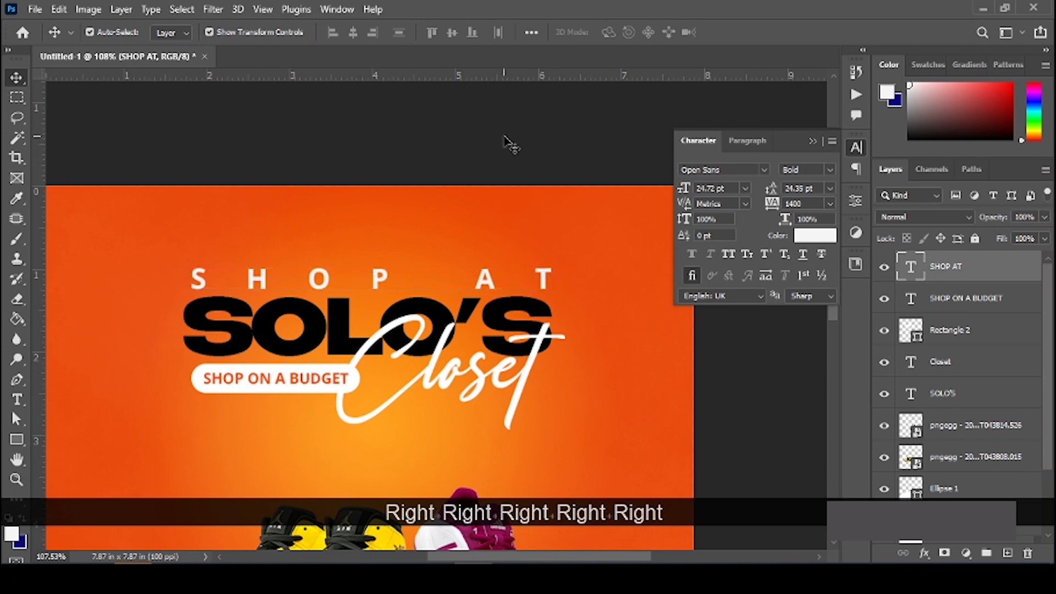
key("ctrl+0")
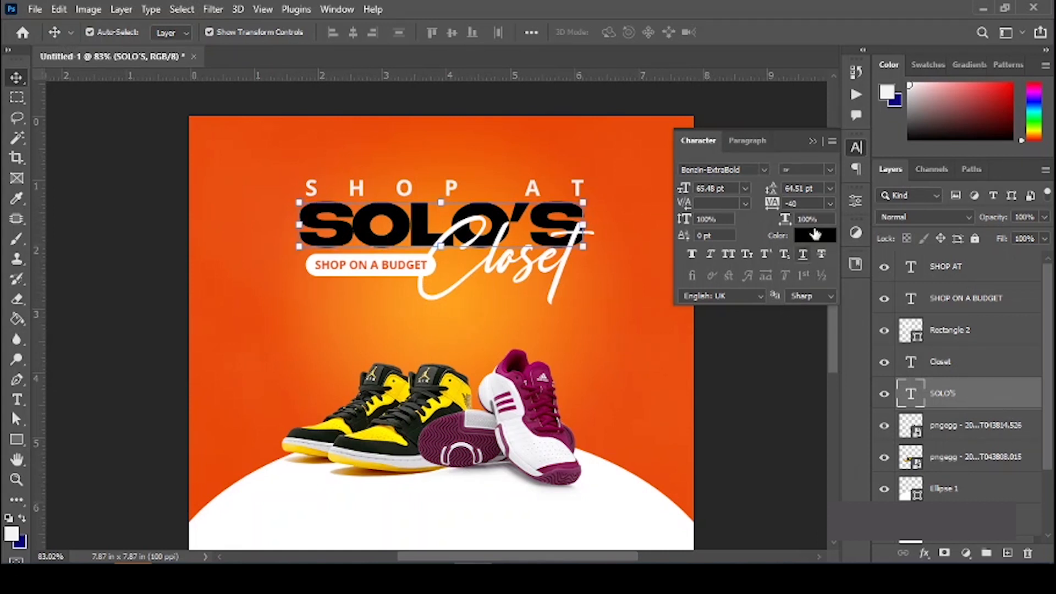
Step: Recolour the SOLO'S text white from the Character panel, then duplicate the SOLO'S layer
left_click(810, 142)
left_click(345, 10)
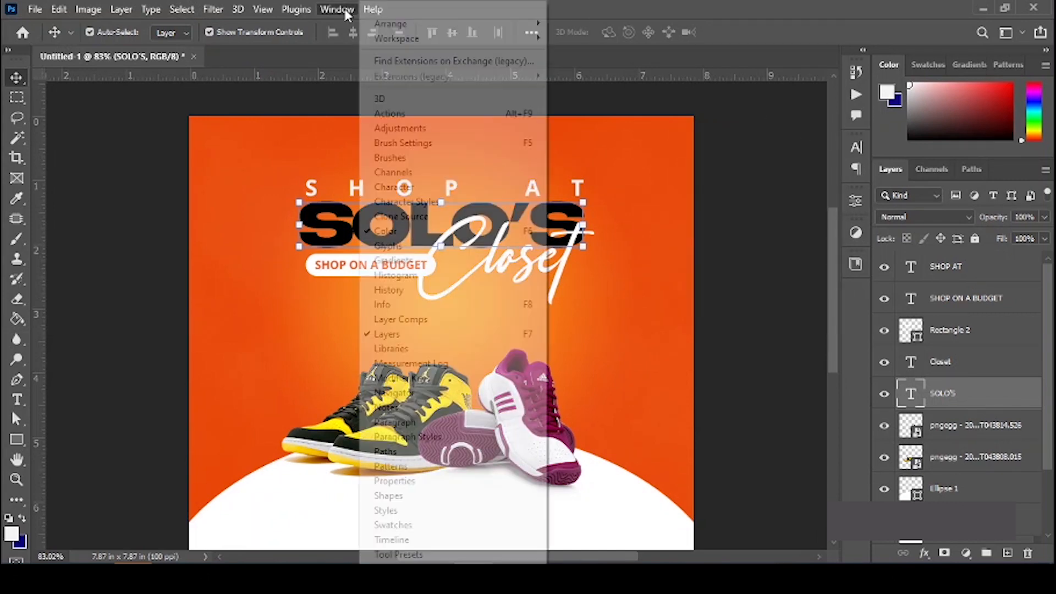
left_click(428, 192)
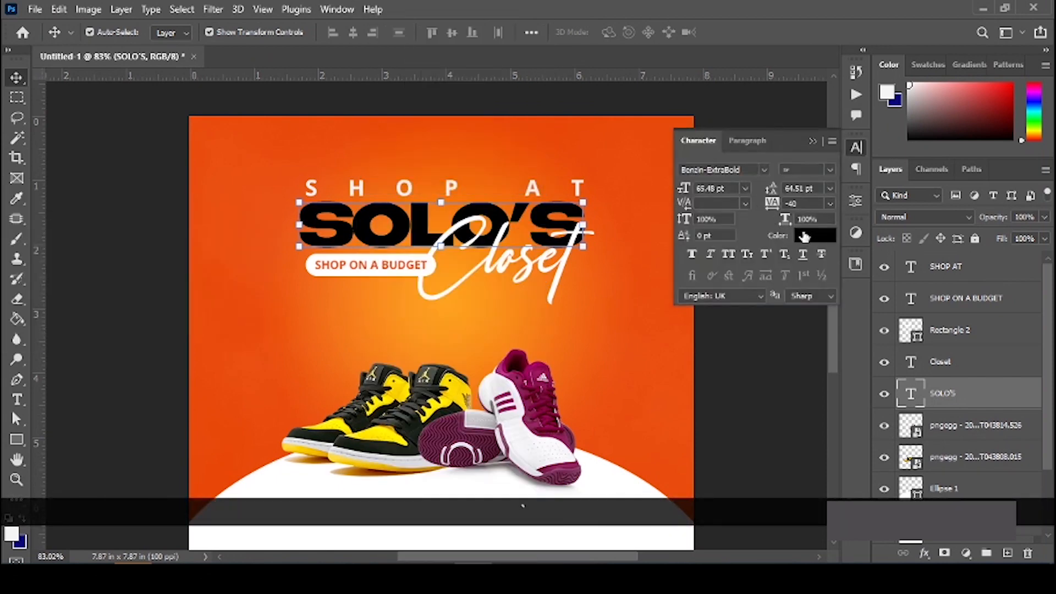
left_click(815, 235)
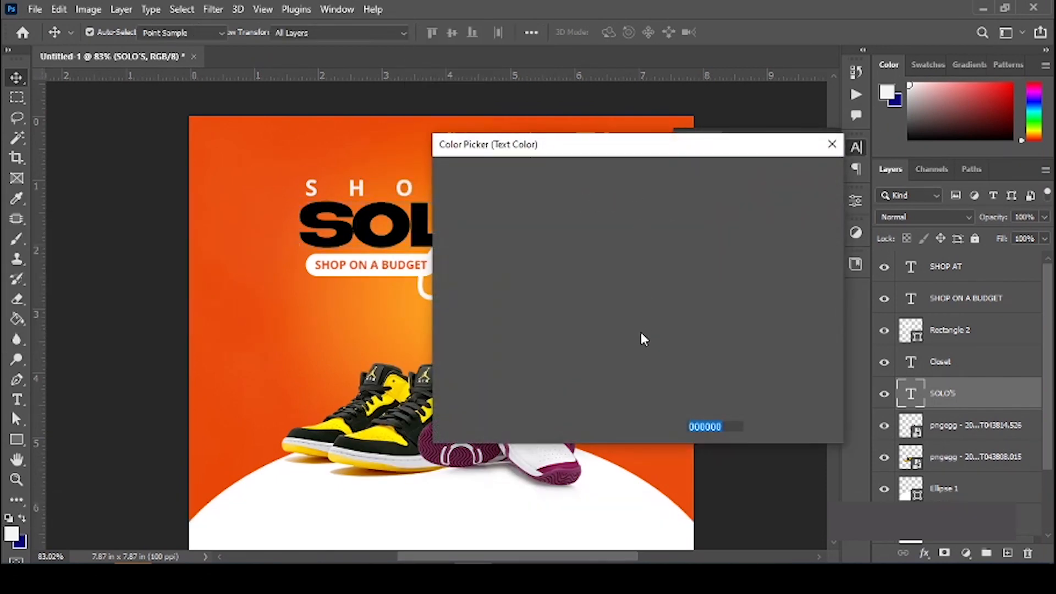
left_click_drag(498, 213, 386, 150)
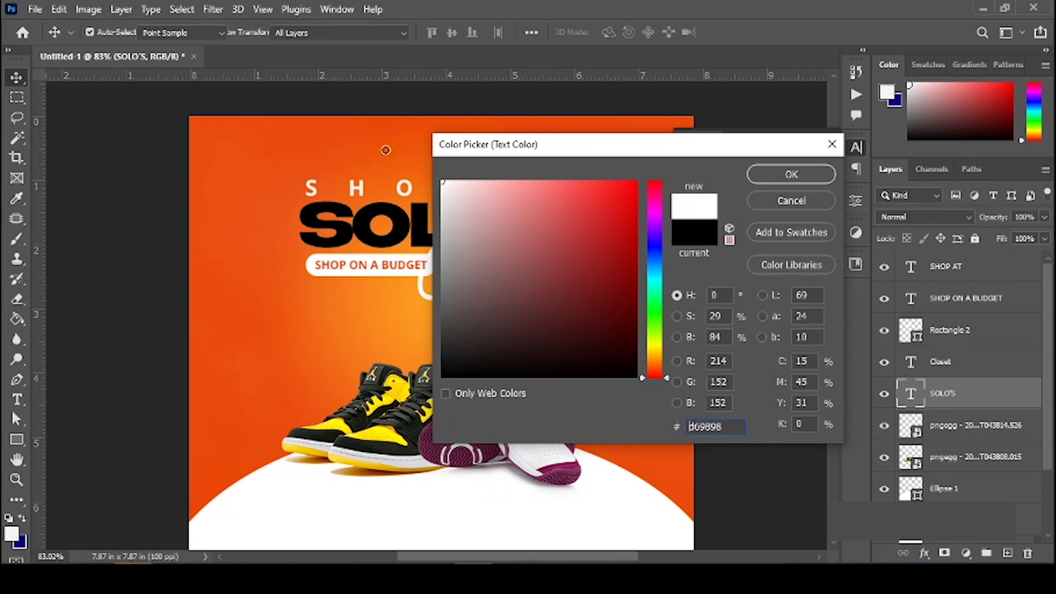
left_click(797, 176)
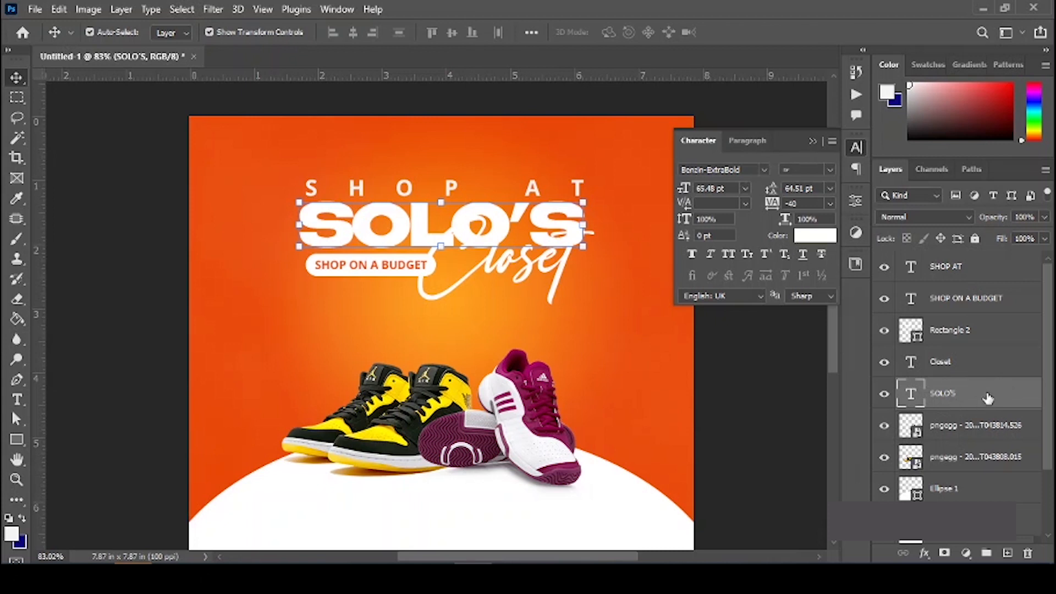
left_click_drag(988, 397, 1009, 552)
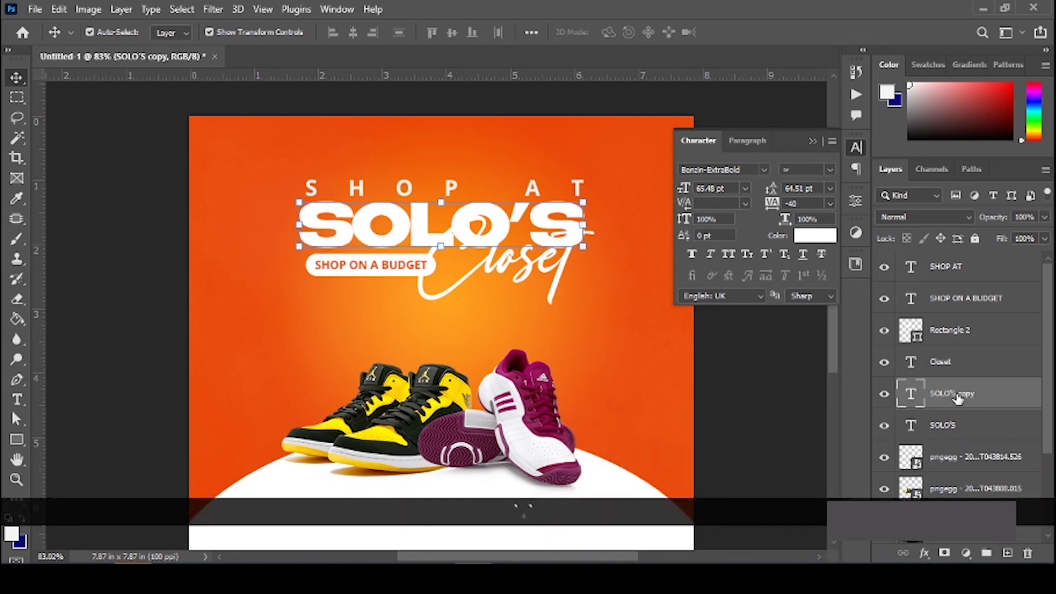
Step: Colour the SOLO'S copy red-orange (#ea310d) by sampling the orange background and shifting the hue toward red
left_click(814, 236)
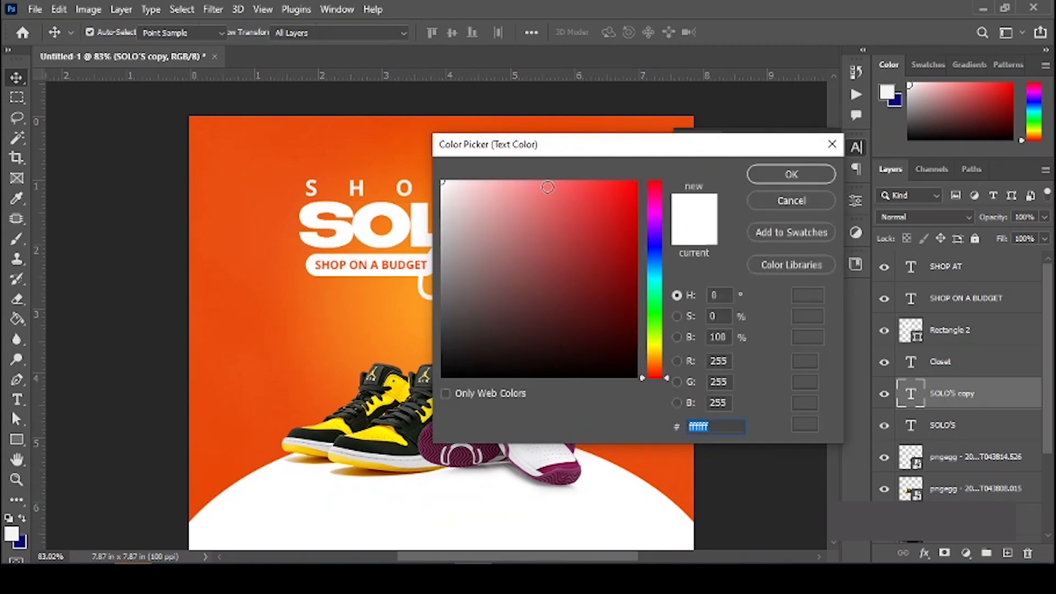
left_click(215, 125)
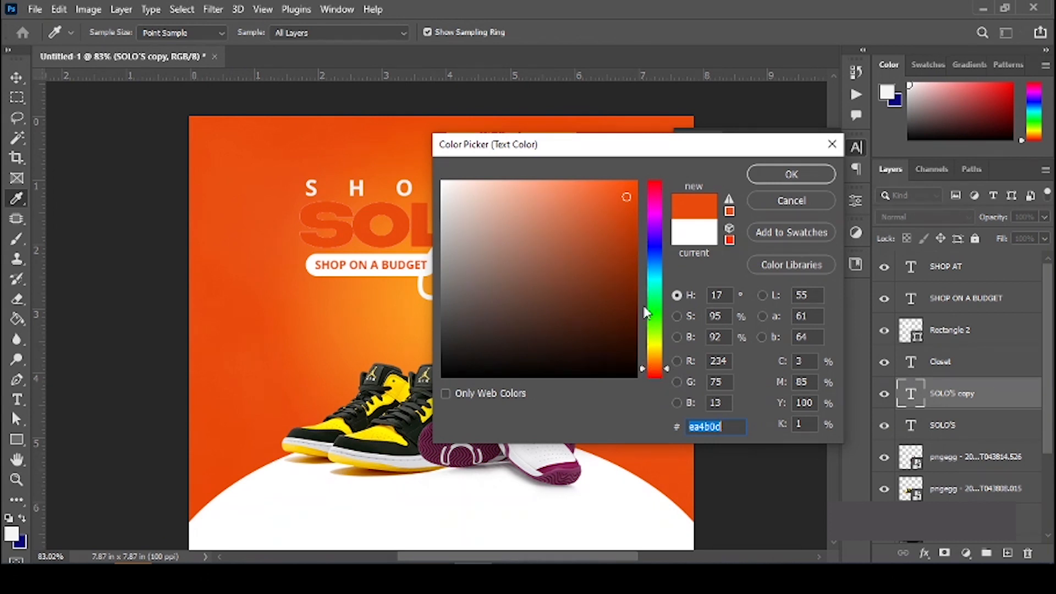
left_click(666, 368)
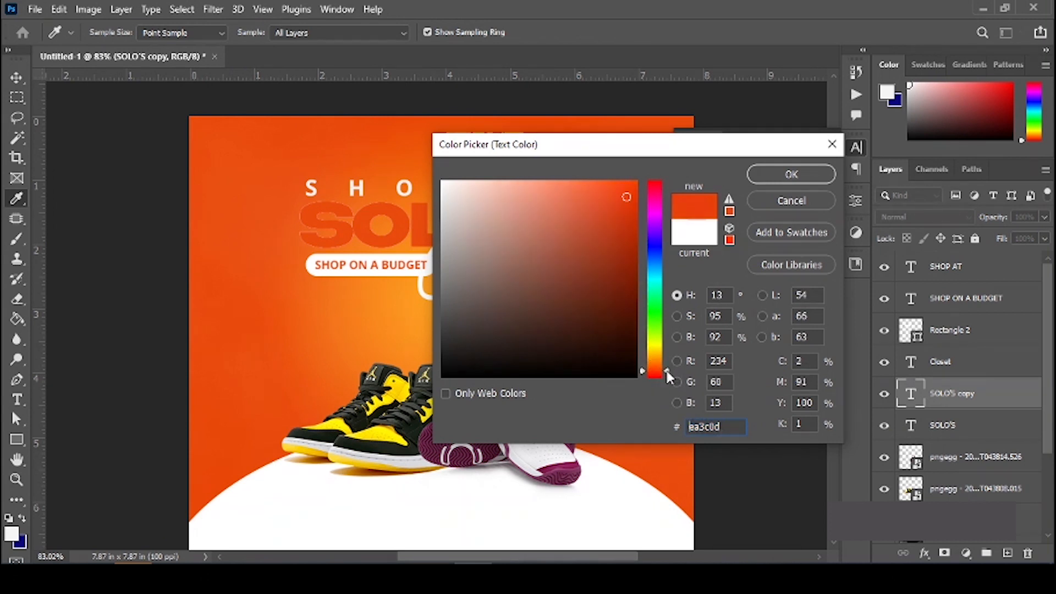
left_click(666, 373)
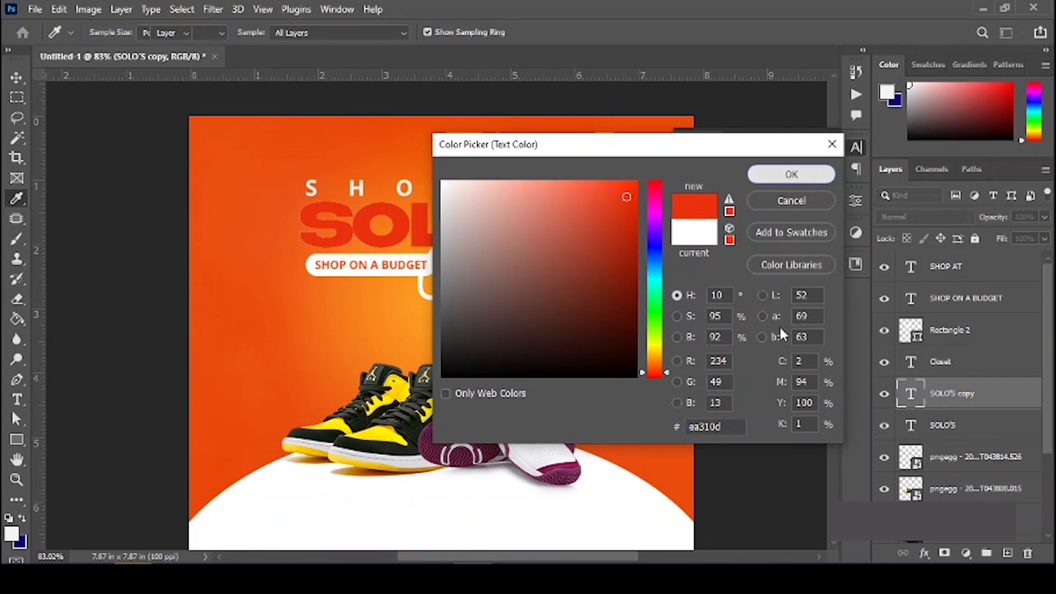
key("Return")
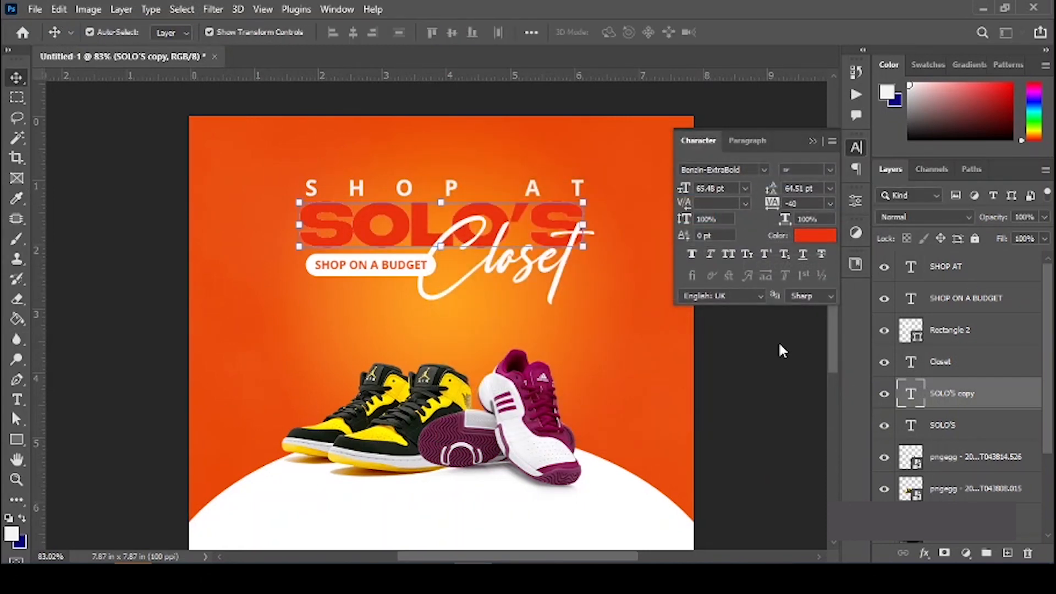
Step: Offset the red copy two nudges left and one up, then stack it below the white SOLO'S
key("Left")
key("Left")
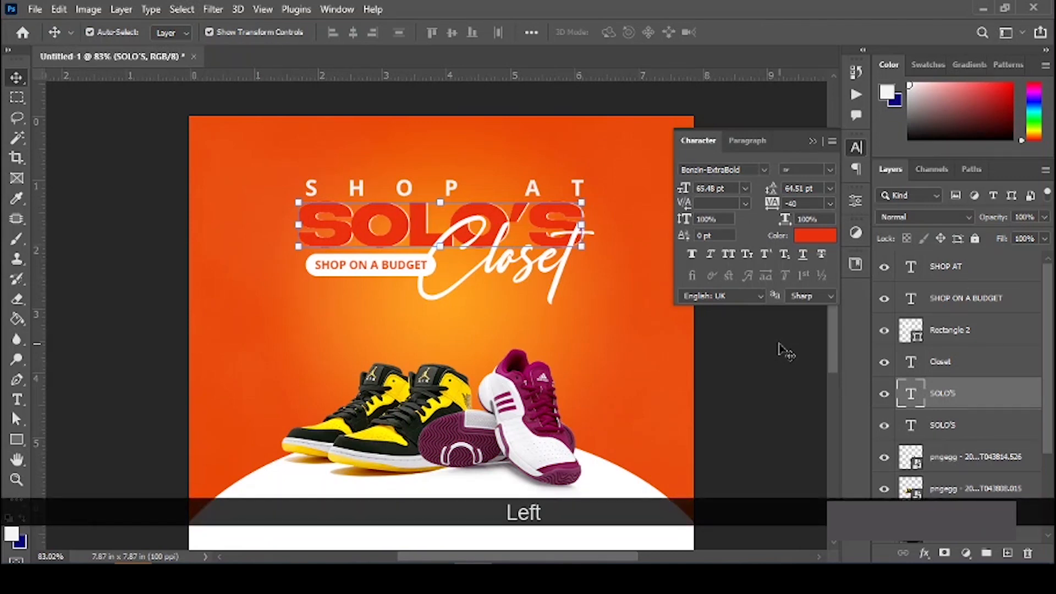
key("Left")
key("Up")
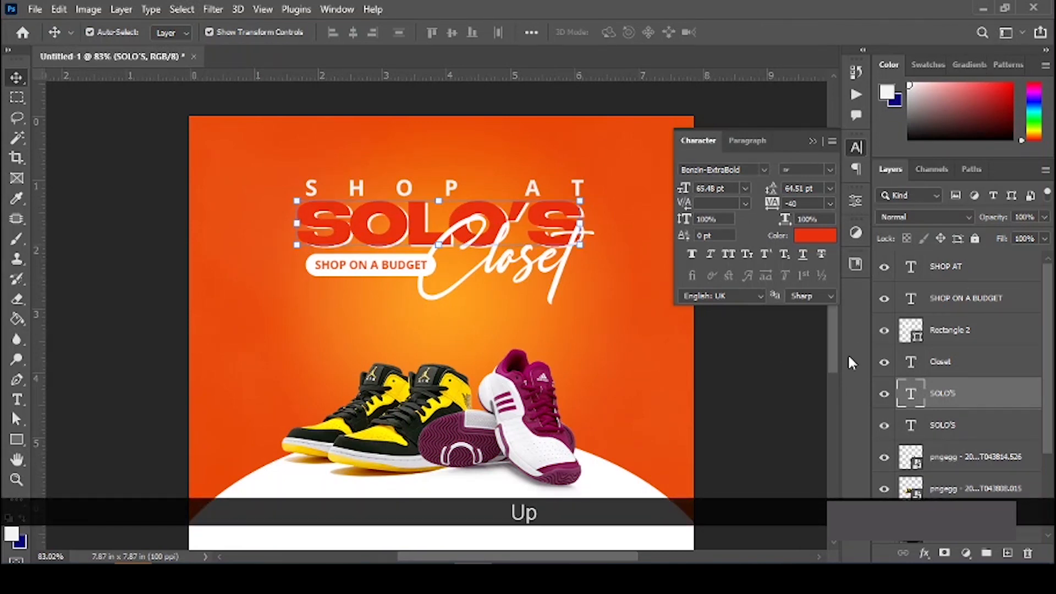
left_click_drag(984, 424, 976, 431)
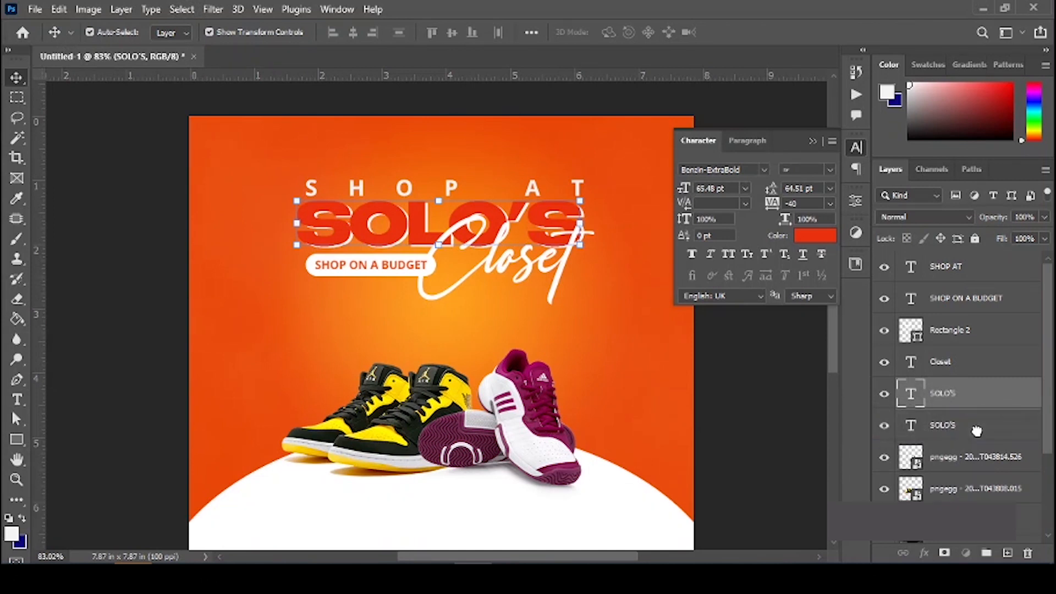
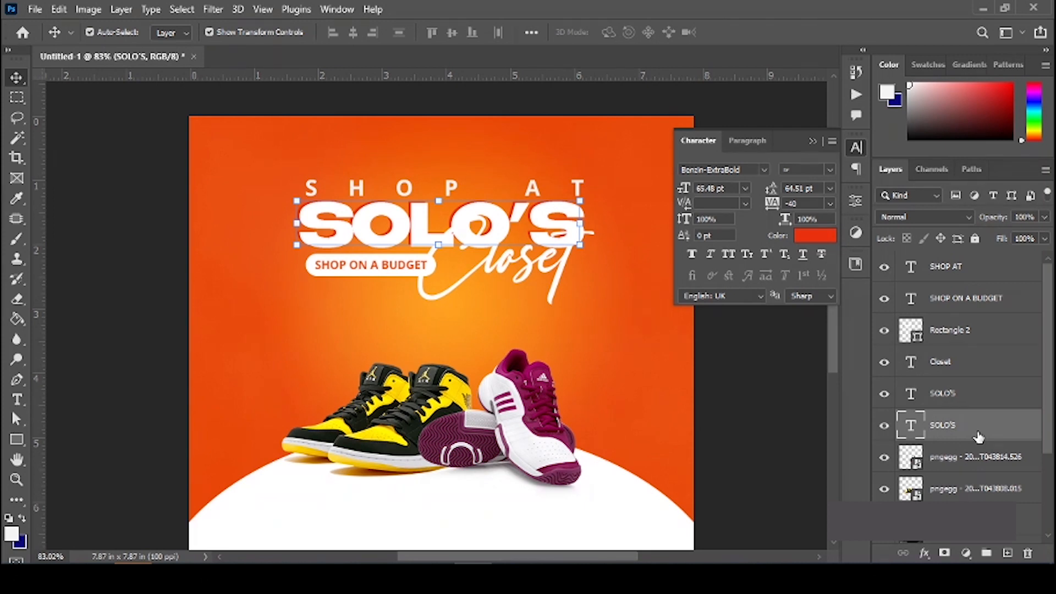
Step: Nudge the red SOLO'S copy three steps down and one left, then deselect it
key("Up")
key("Up")
key("Down")
key("Down")
key("Down")
key("Down")
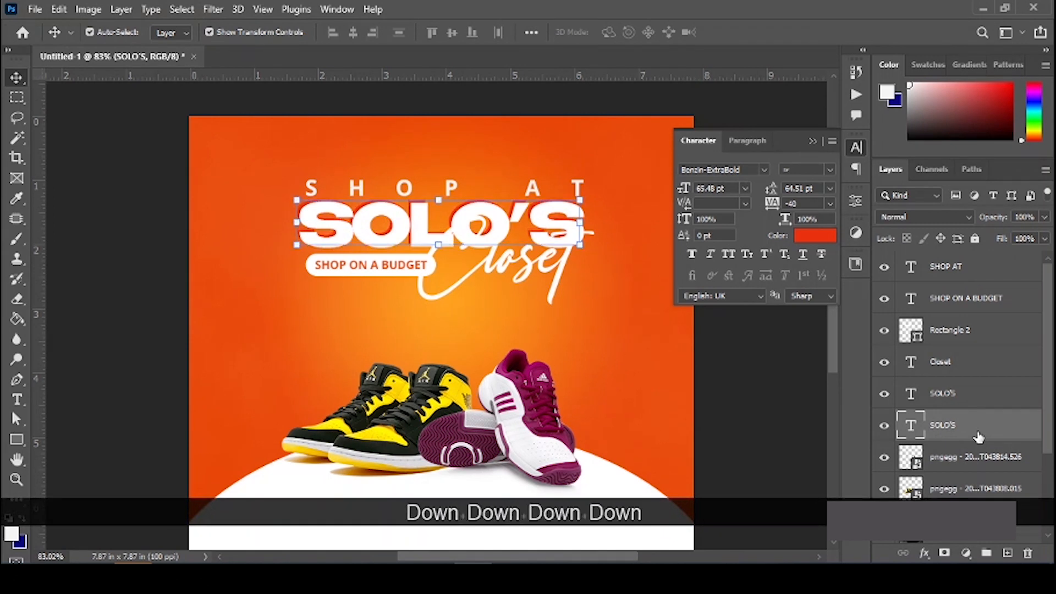
key("Down")
key("Down")
key("Down")
key("Down")
key("Down")
key("Down")
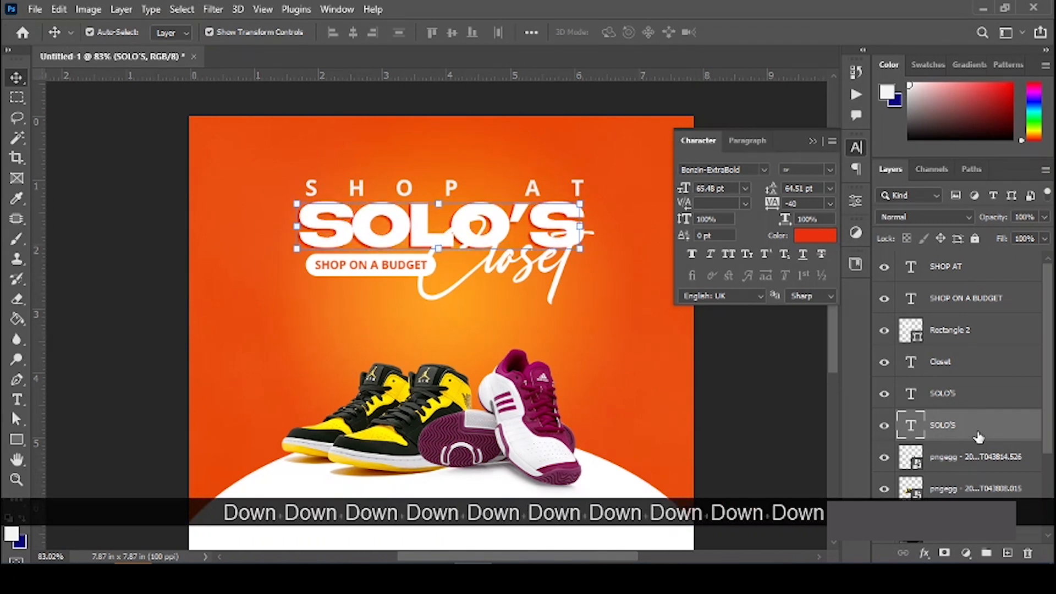
key("Down")
key("Left")
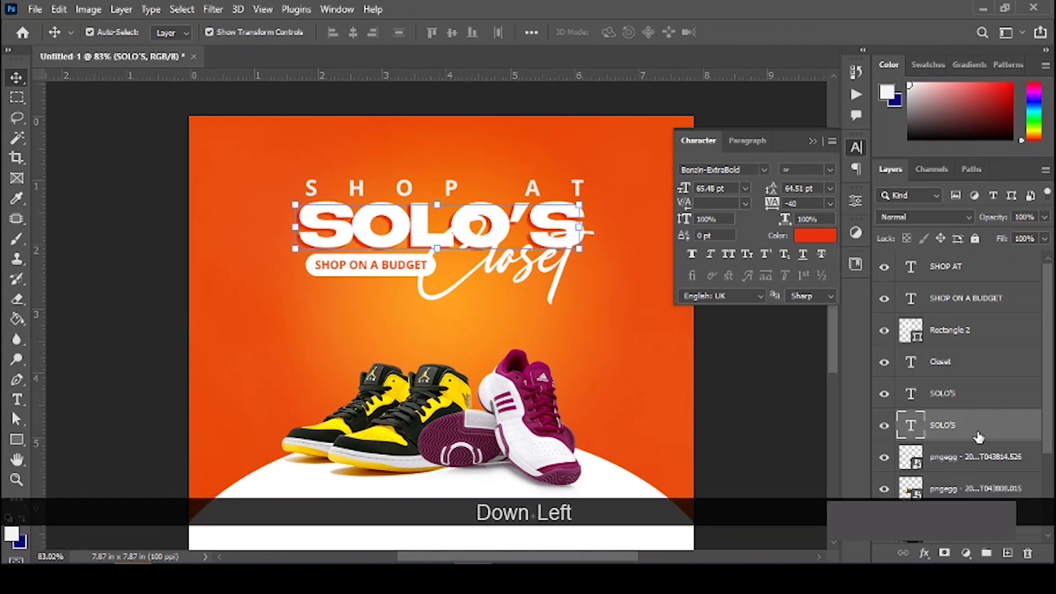
key("Down")
left_click(647, 396)
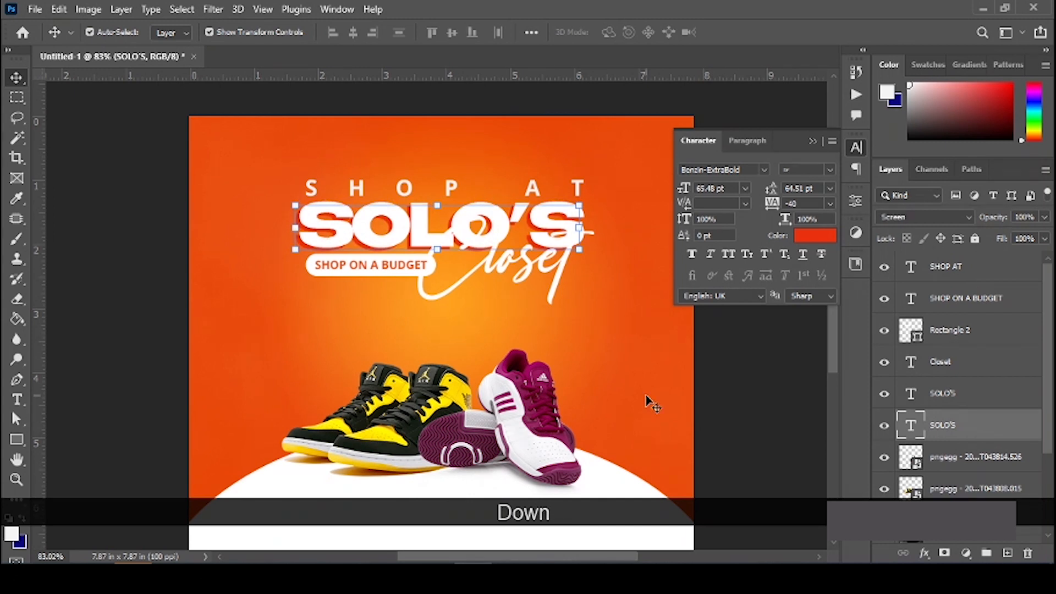
Step: Duplicate the Closet script layer and colour the copy with red sampled from the SOLO'S shadow
left_click(739, 385)
left_click(496, 265)
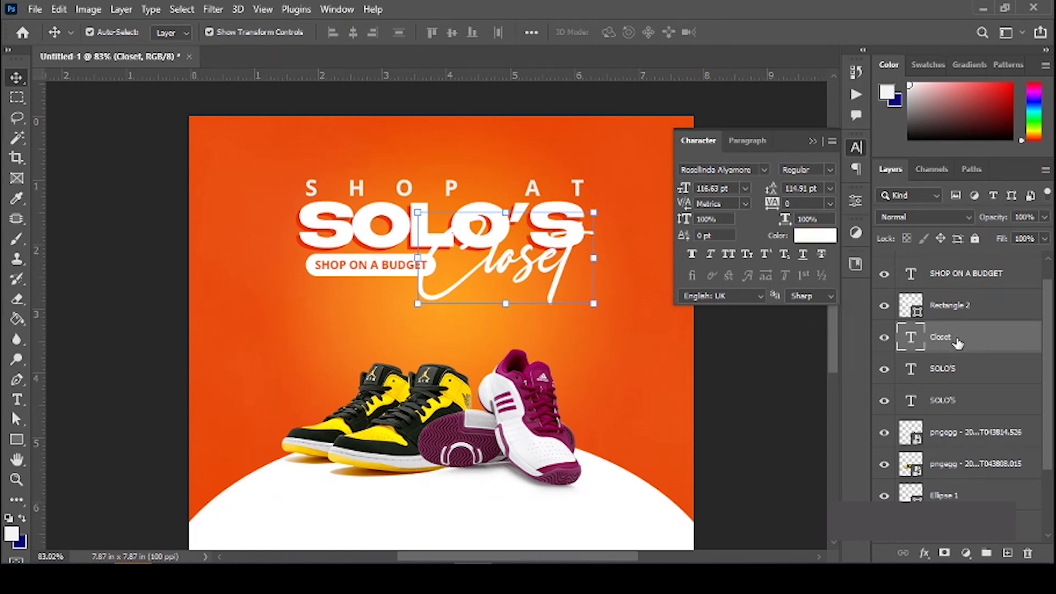
left_click_drag(957, 342, 1007, 552)
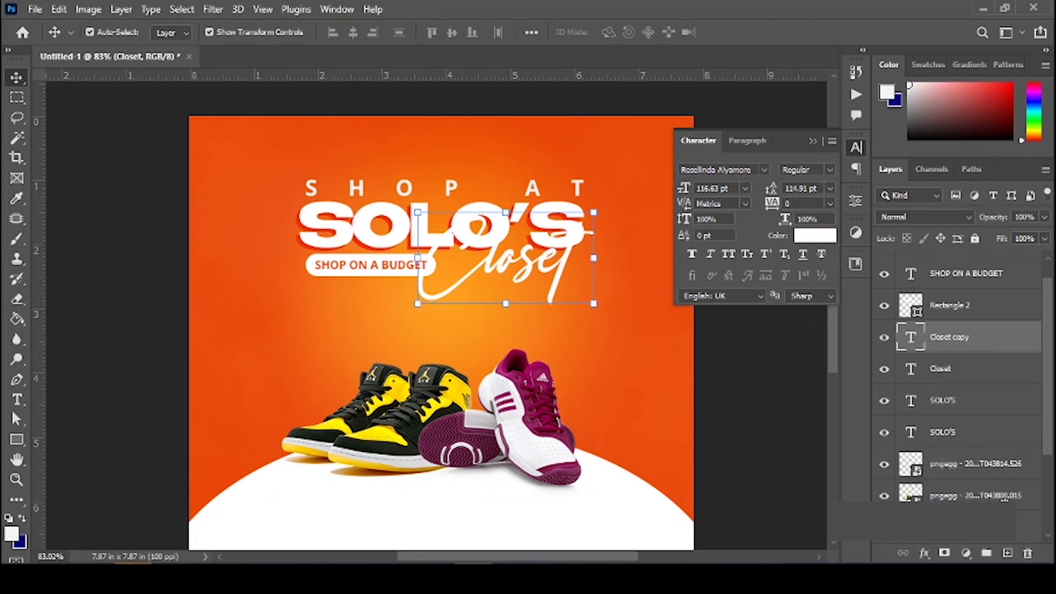
key("ctrl+z")
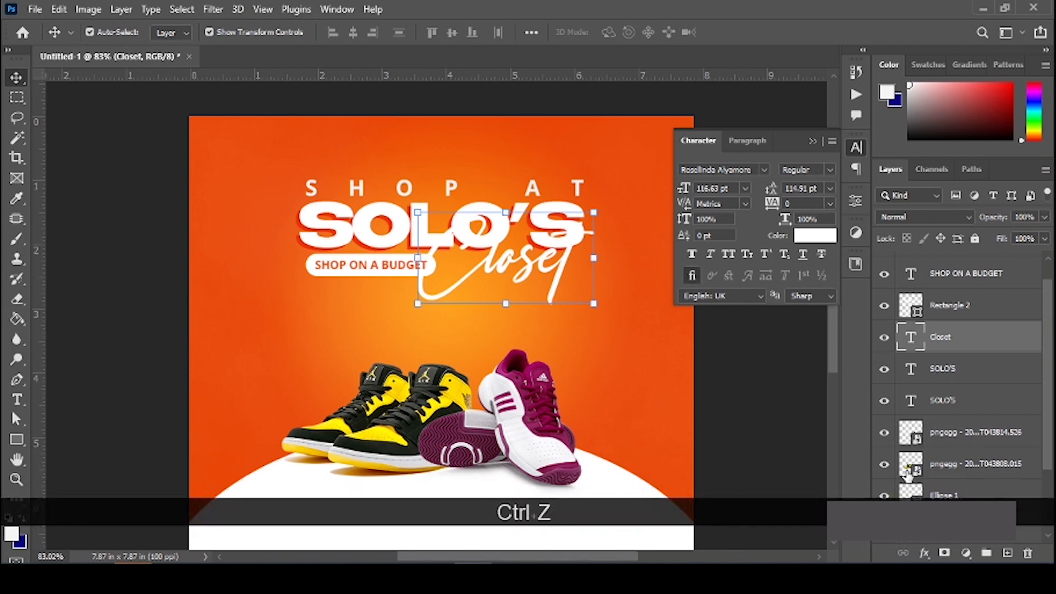
key("ctrl")
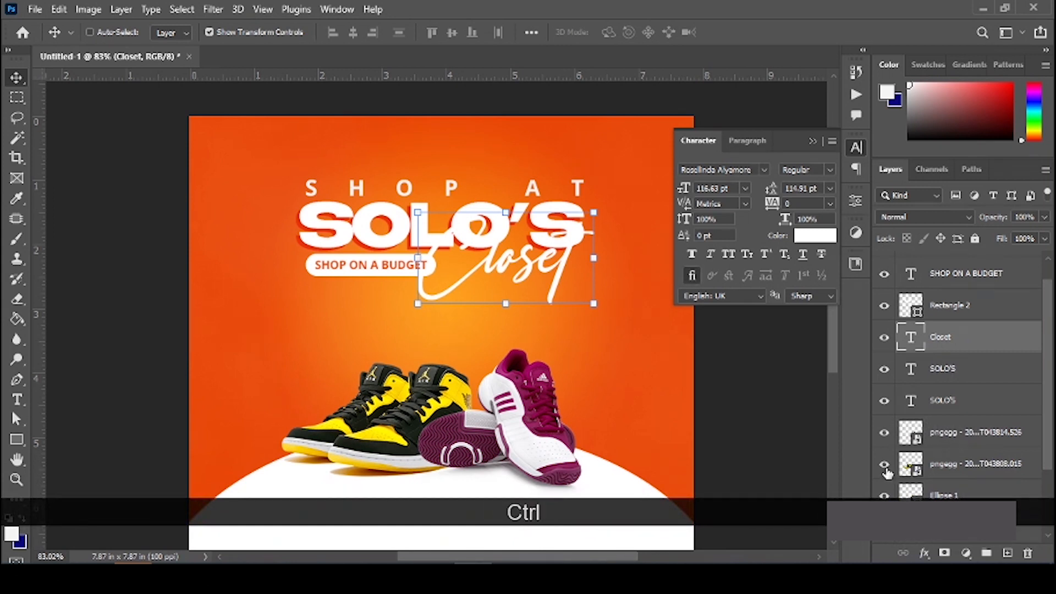
key("ctrl+j")
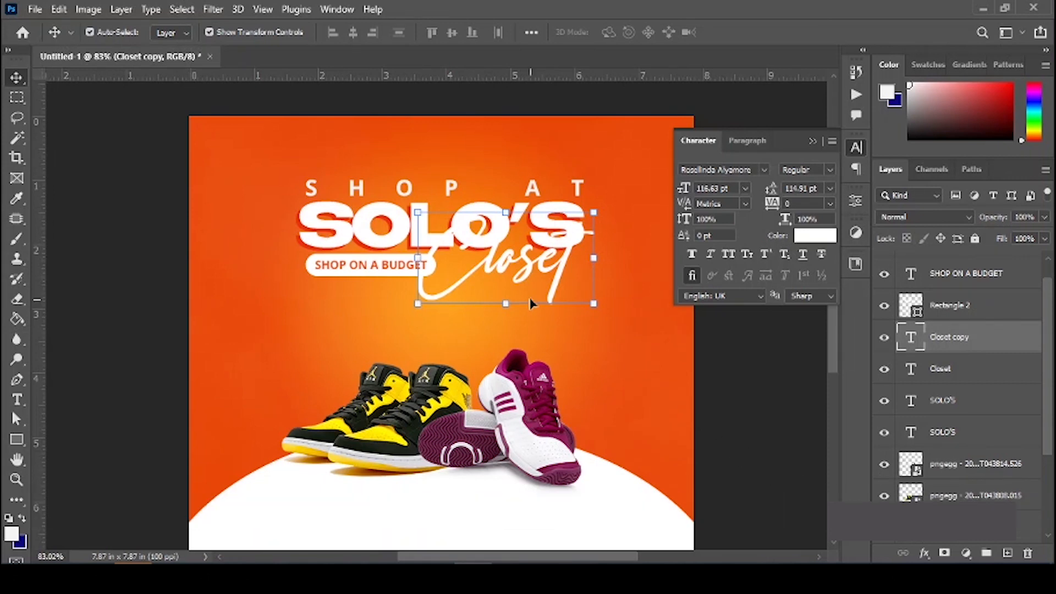
left_click(817, 237)
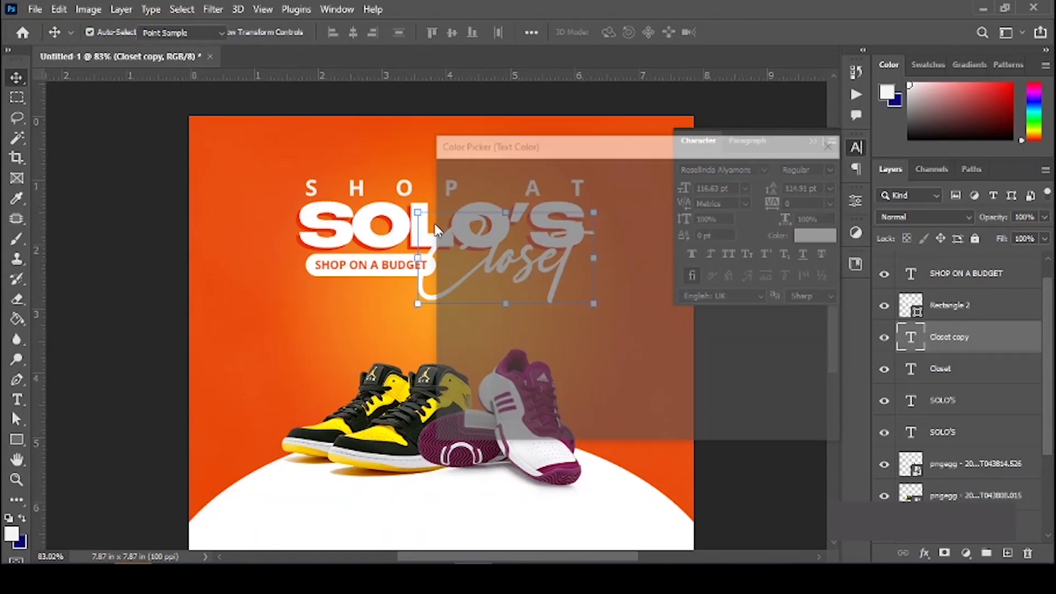
left_click(355, 240)
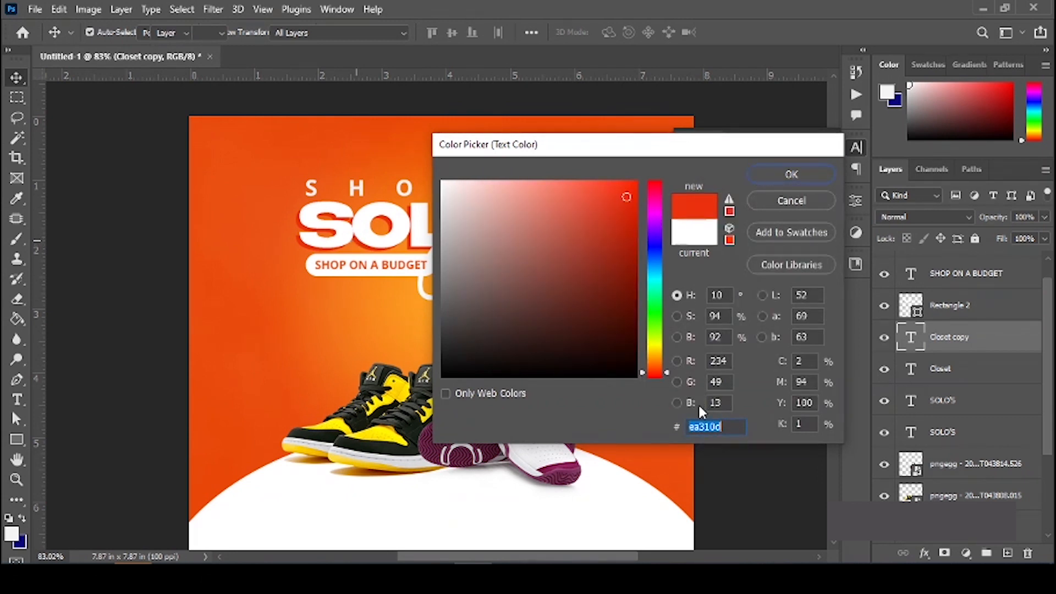
key("Return")
Step: Nudge the red Closet copy down and stack it beneath the white Closet layer
key("Down")
key("Down")
key("Down")
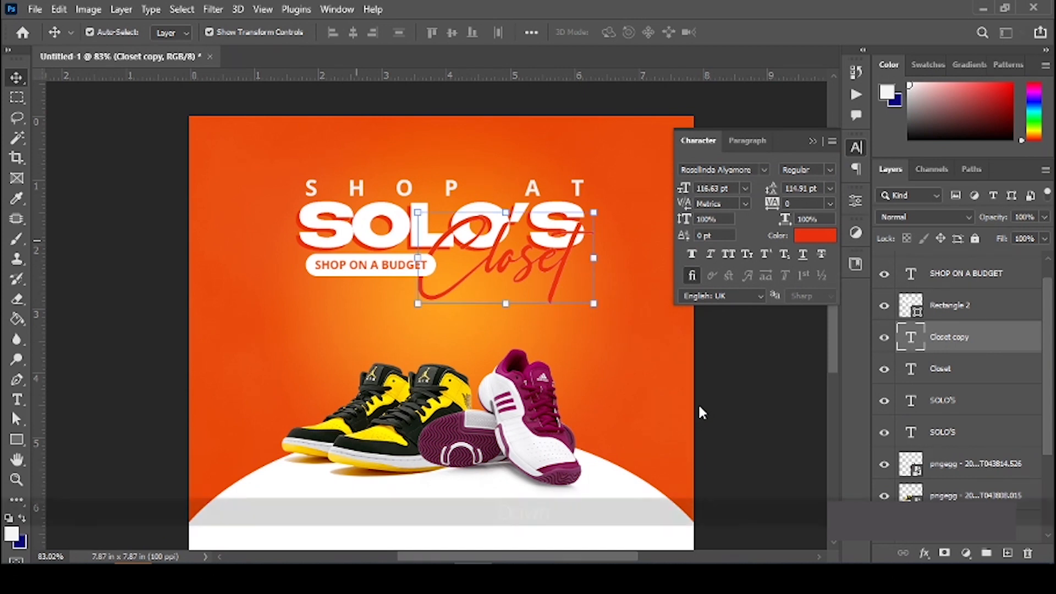
key("Left")
key("Left")
key("Left")
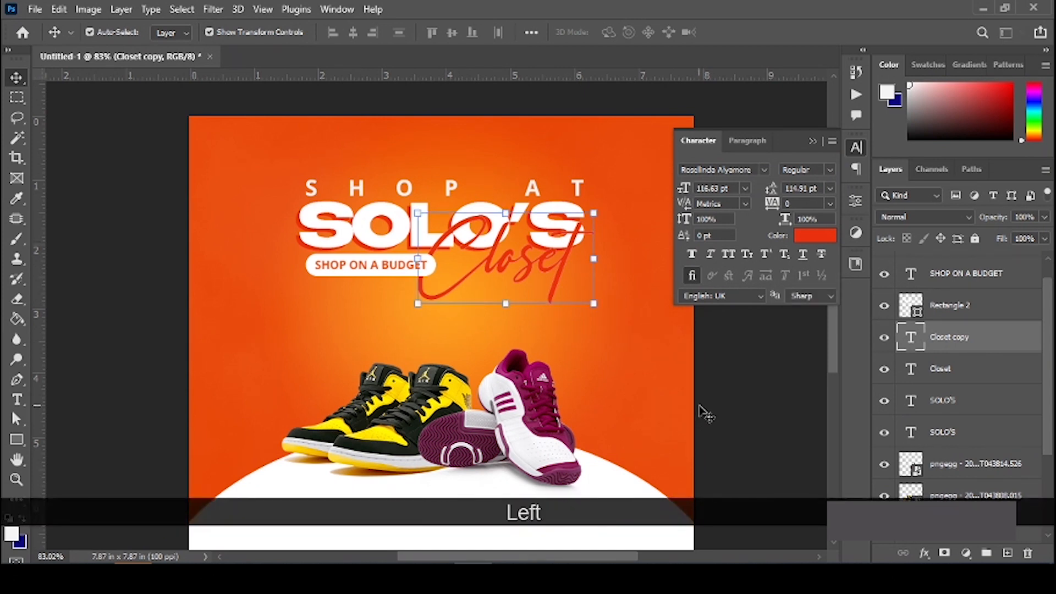
key("Right")
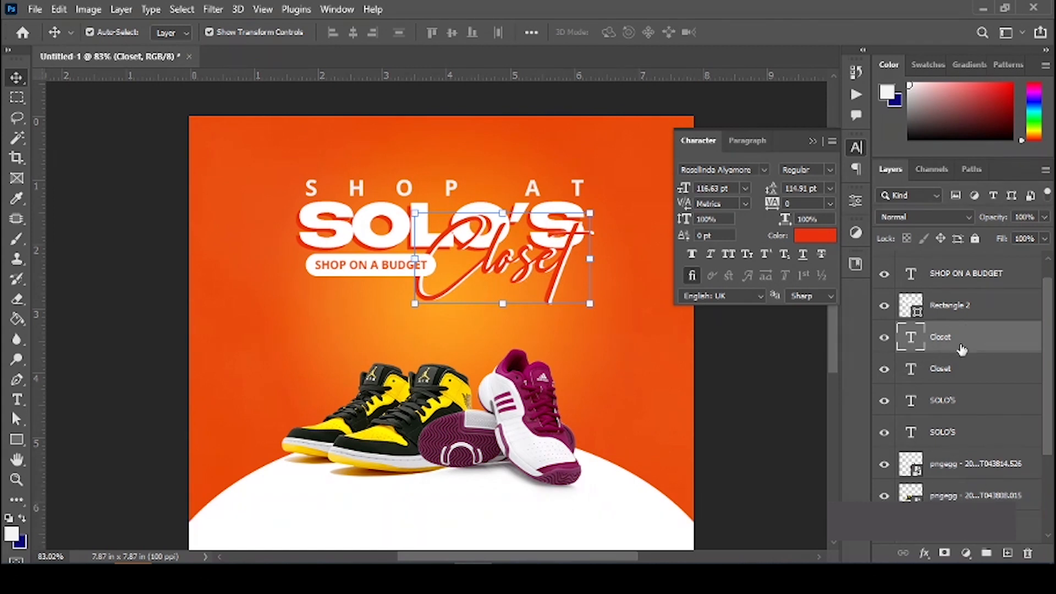
left_click_drag(959, 350, 956, 371)
left_click_drag(956, 333, 956, 333)
key("ctrl+bracketleft")
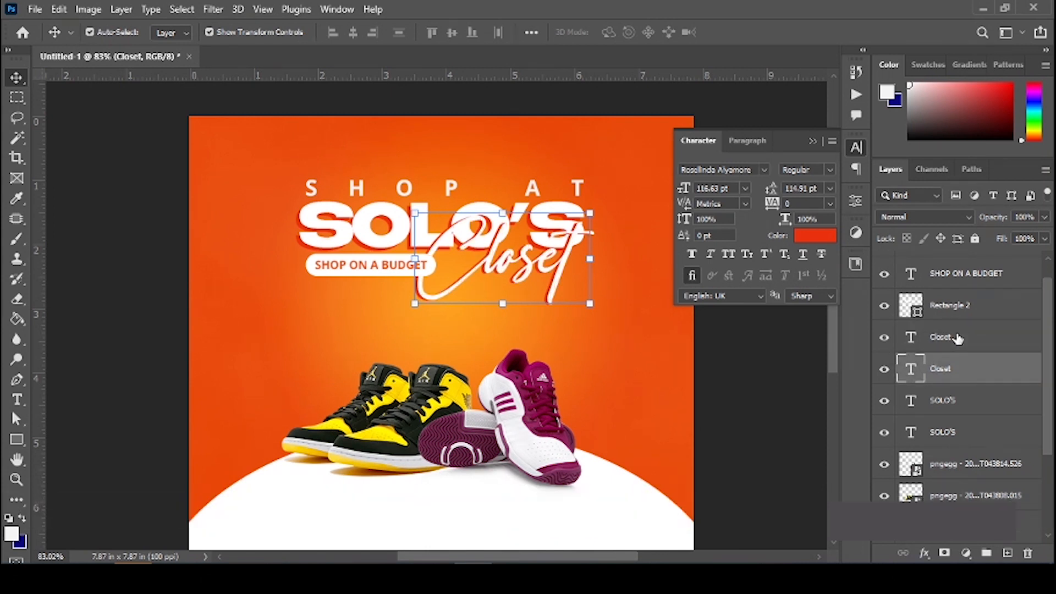
key("ctrl+bracketright")
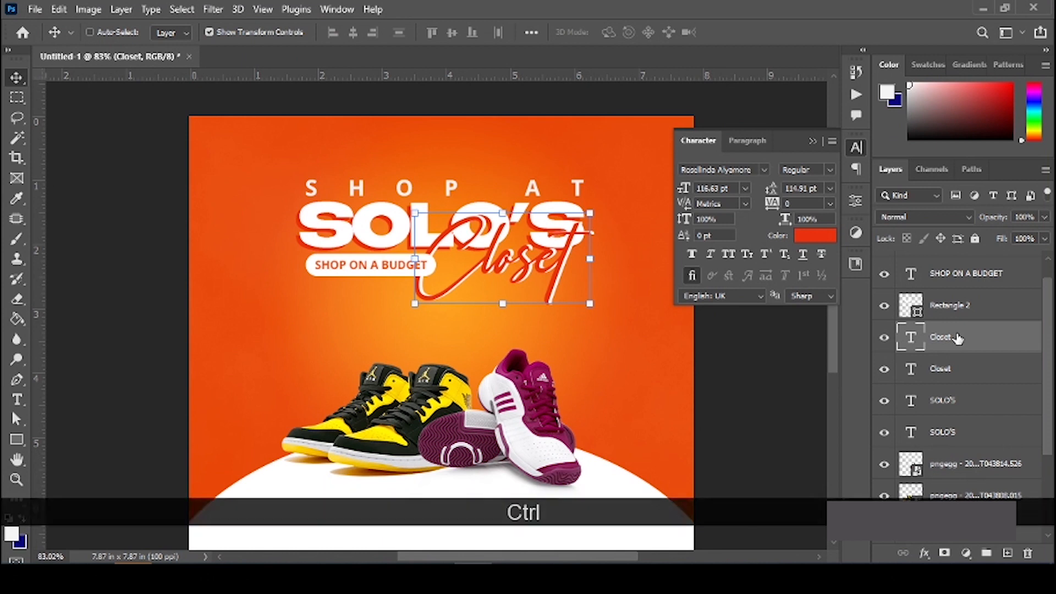
key("ctrl+bracketleft")
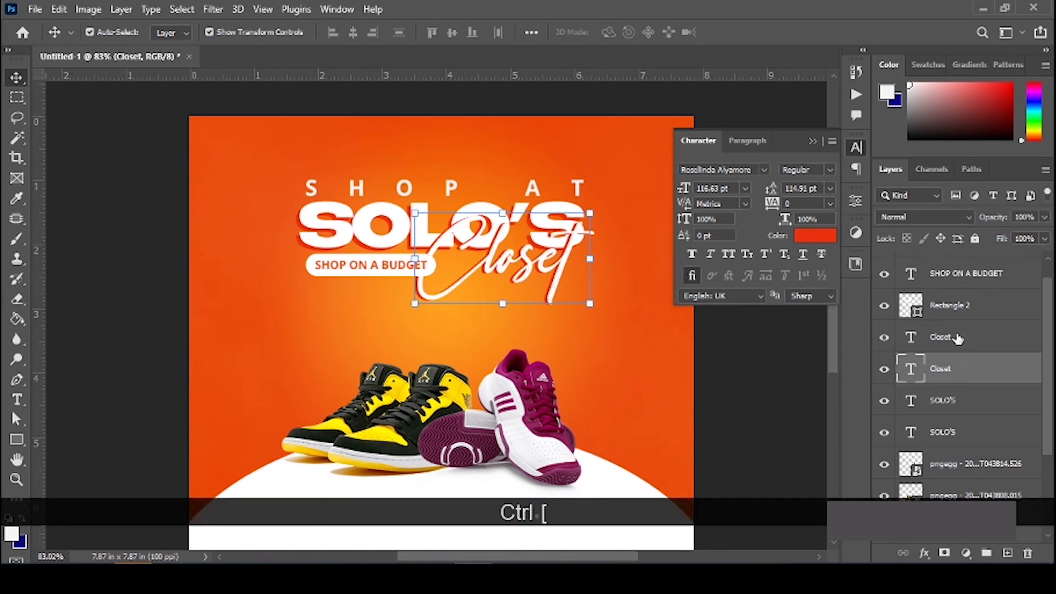
left_click(773, 370)
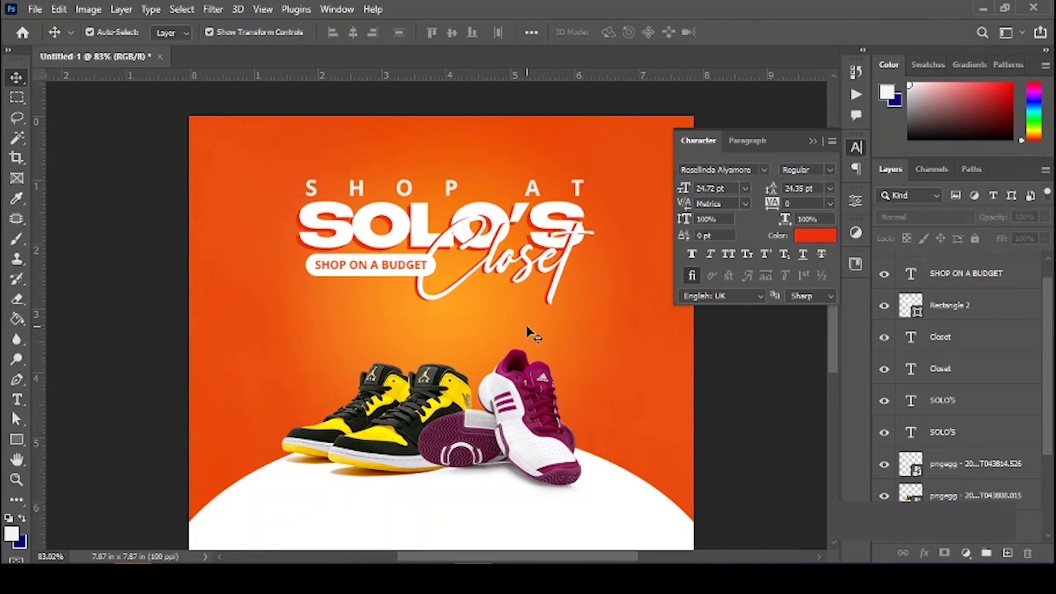
Step: Fit the flyer on screen, place the green leaves PNG, and move it up over the headline
scroll(517, 316, "down", 2)
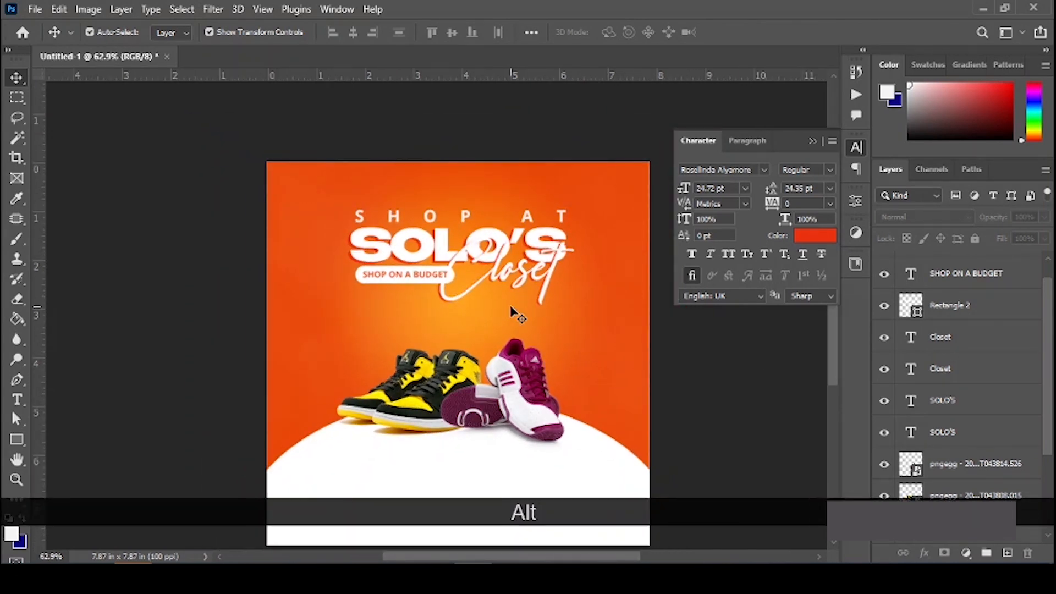
key("ctrl+0")
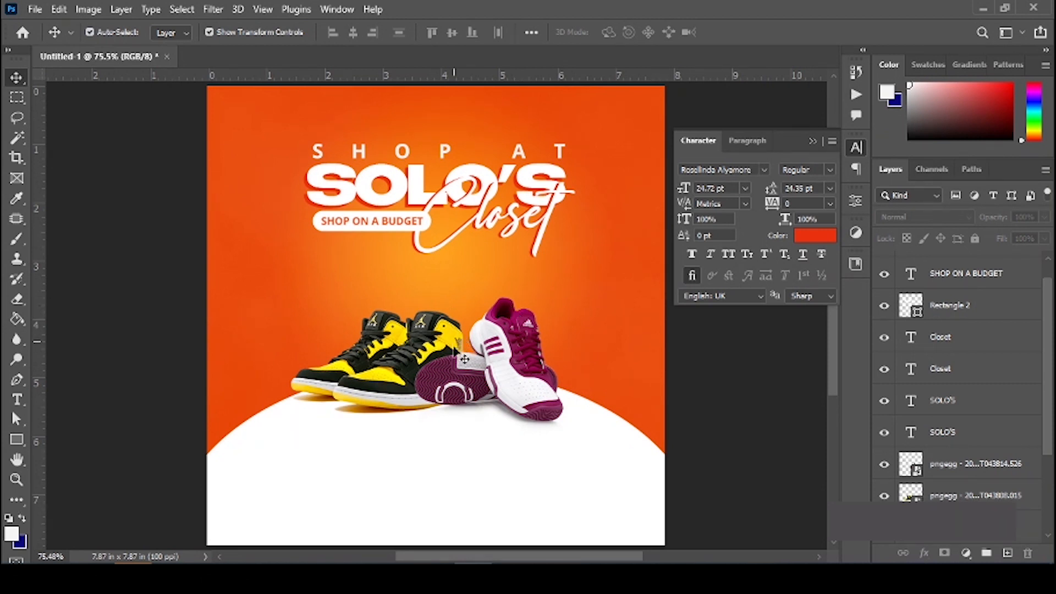
scroll(472, 354, "down", 3)
scroll(623, 356, "up", 4)
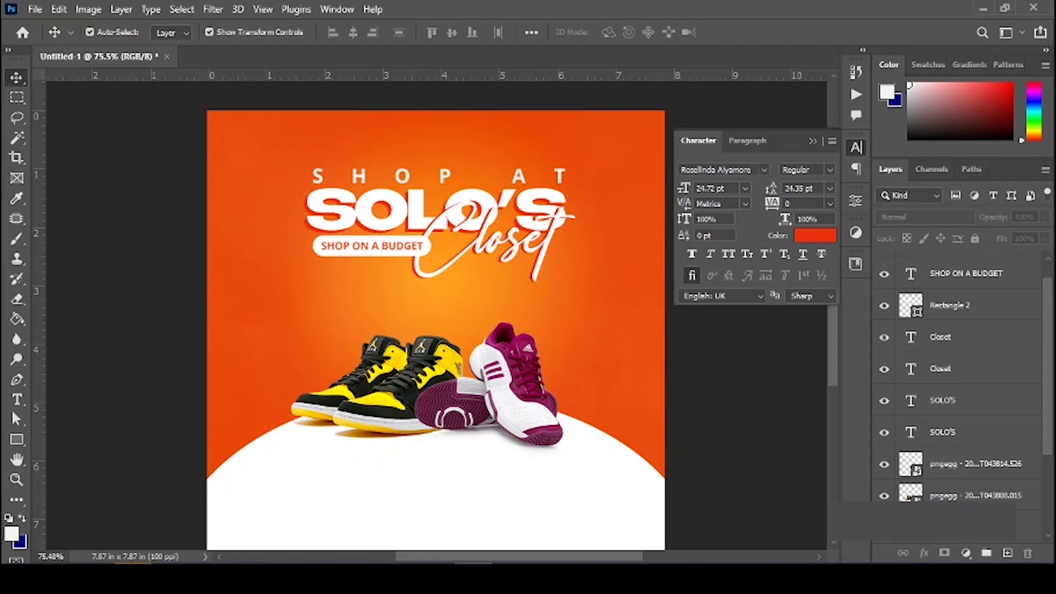
left_click(473, 578)
left_click_drag(555, 194, 468, 393)
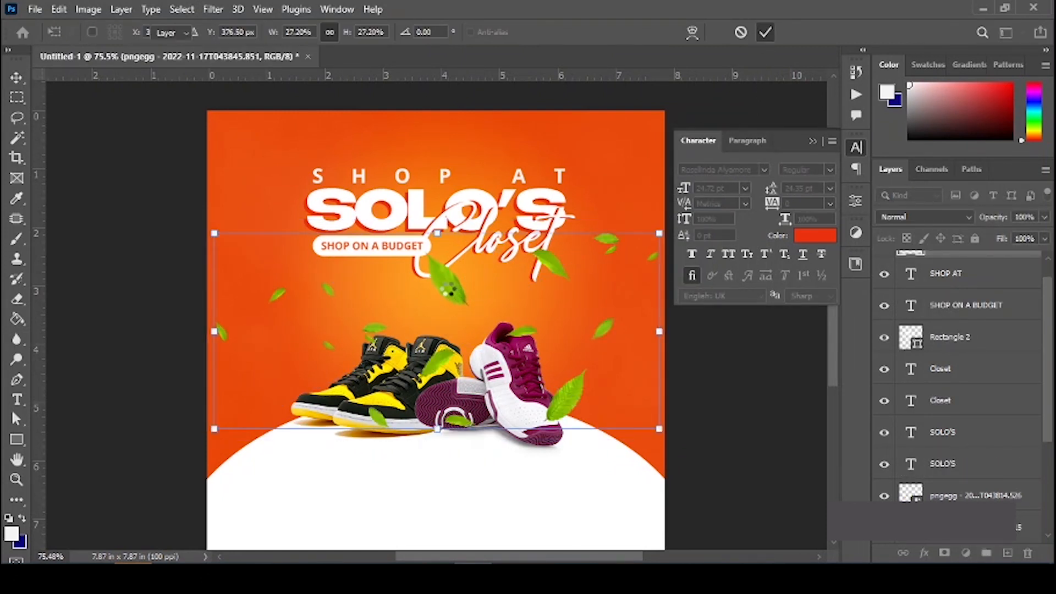
key("Return")
left_click_drag(454, 241, 458, 193)
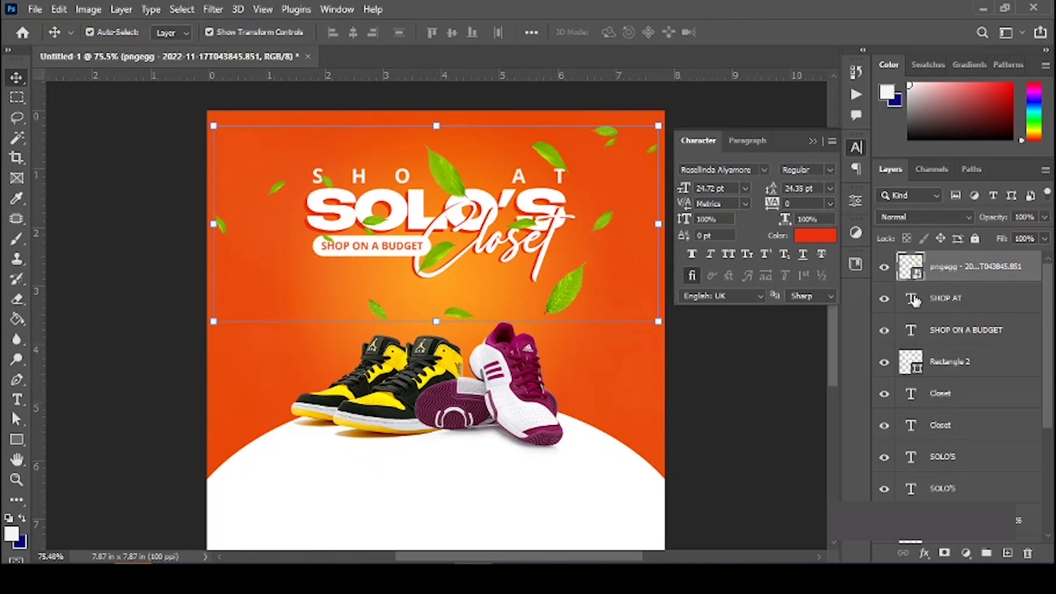
Step: Rasterize the leaves layer and apply a Gaussian Blur with a 4.0-pixel radius
right_click(955, 273)
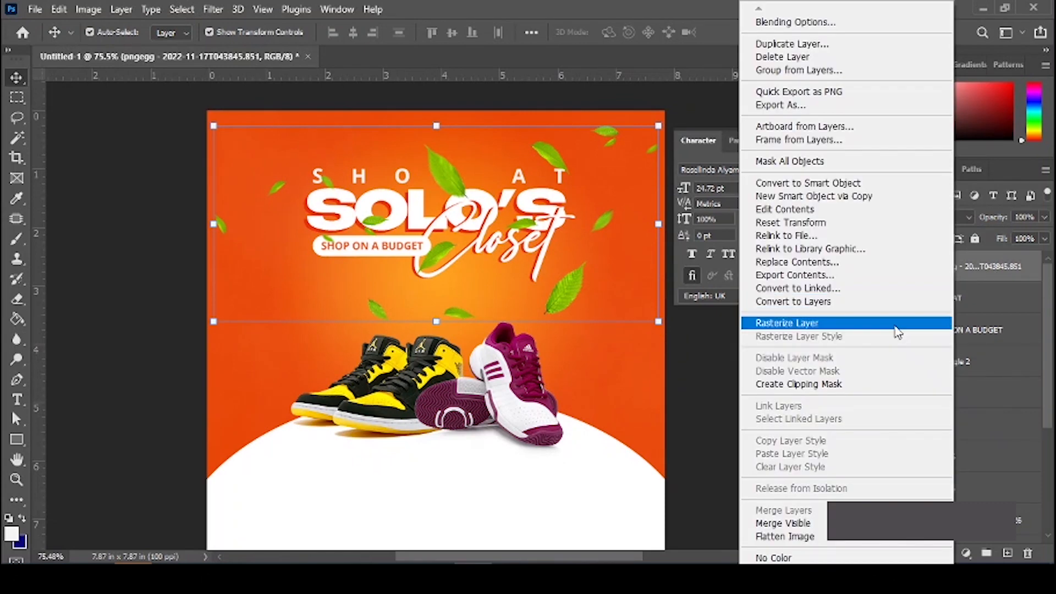
left_click(822, 327)
left_click(213, 9)
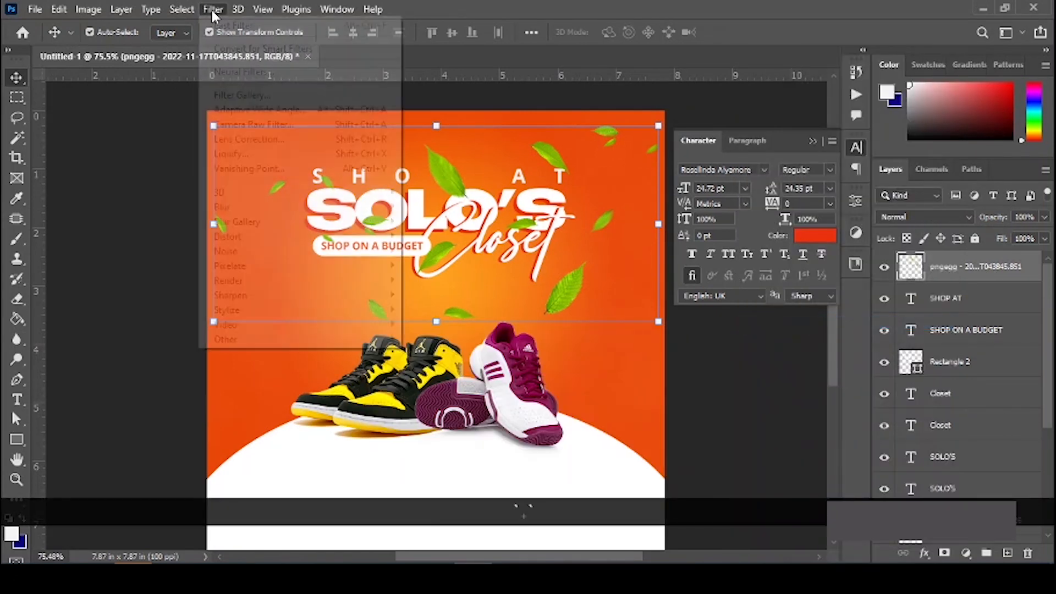
mouse_move(254, 208)
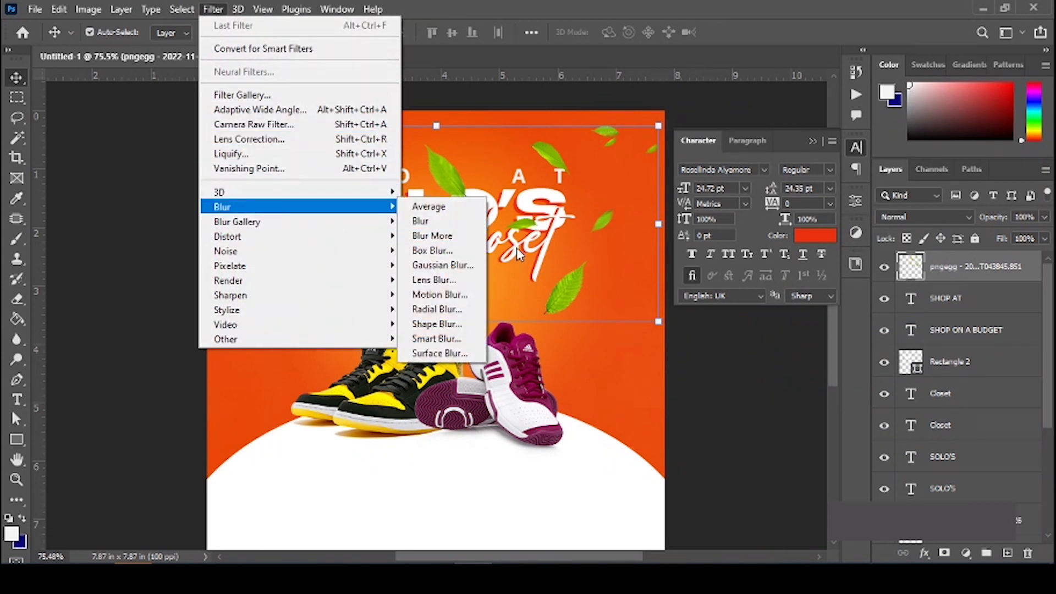
left_click(451, 266)
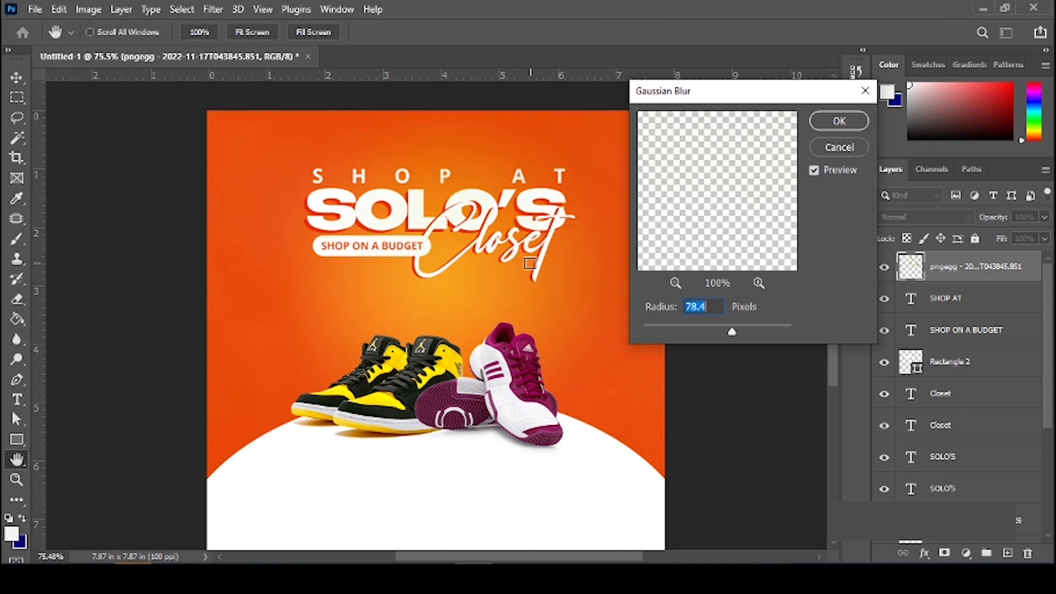
type("78")
left_click_drag(673, 331, 672, 333)
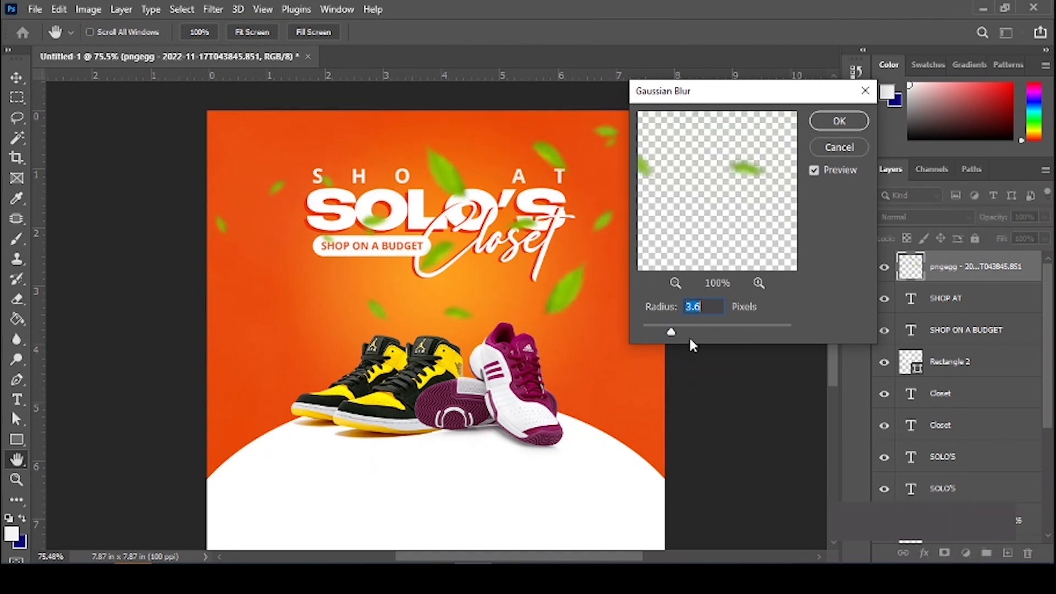
left_click_drag(671, 331, 674, 330)
left_click(845, 129)
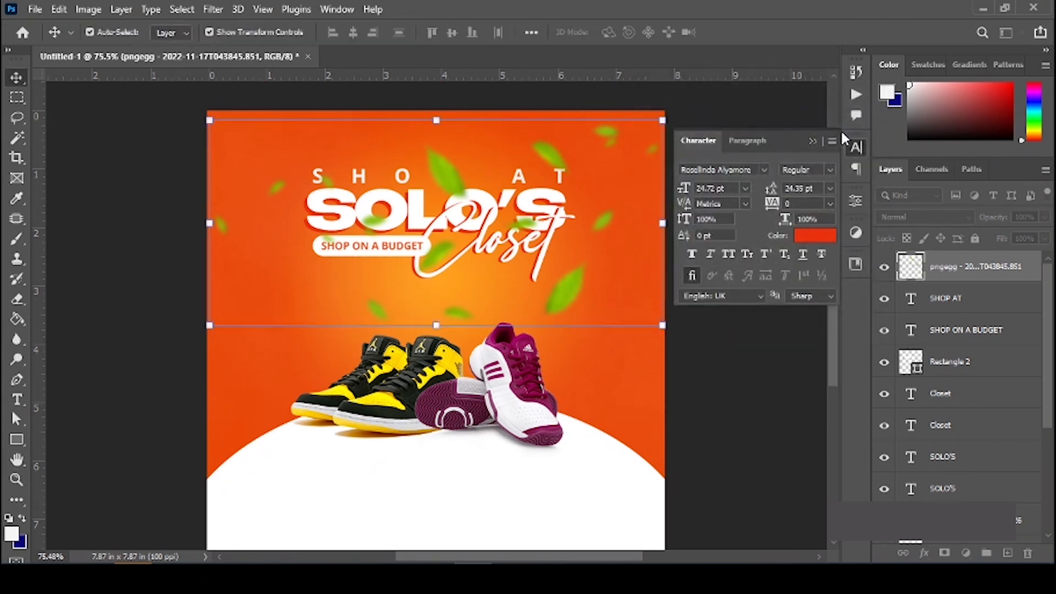
scroll(953, 385, "down", 5)
left_click(954, 434)
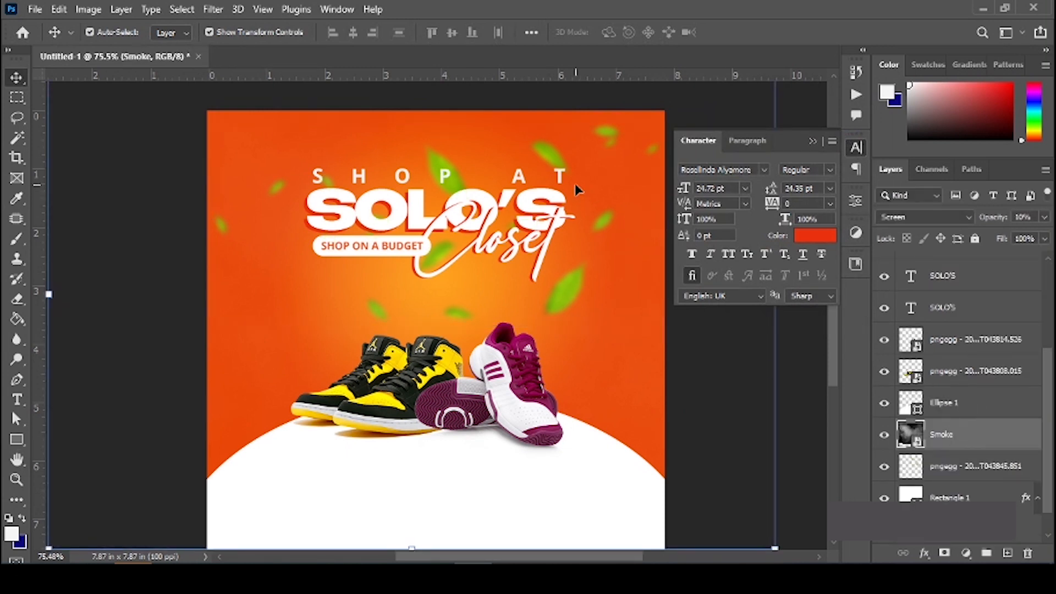
Step: Move the leaf layer down just above Ellipse 1 and set its opacity to 84%
right_click(575, 292)
left_click(632, 312)
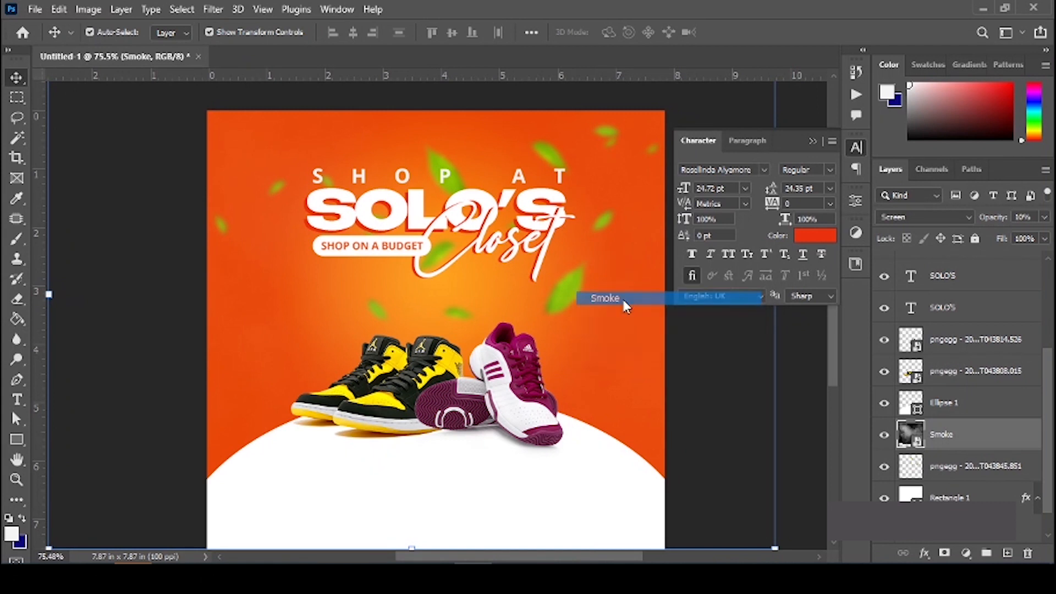
left_click(813, 141)
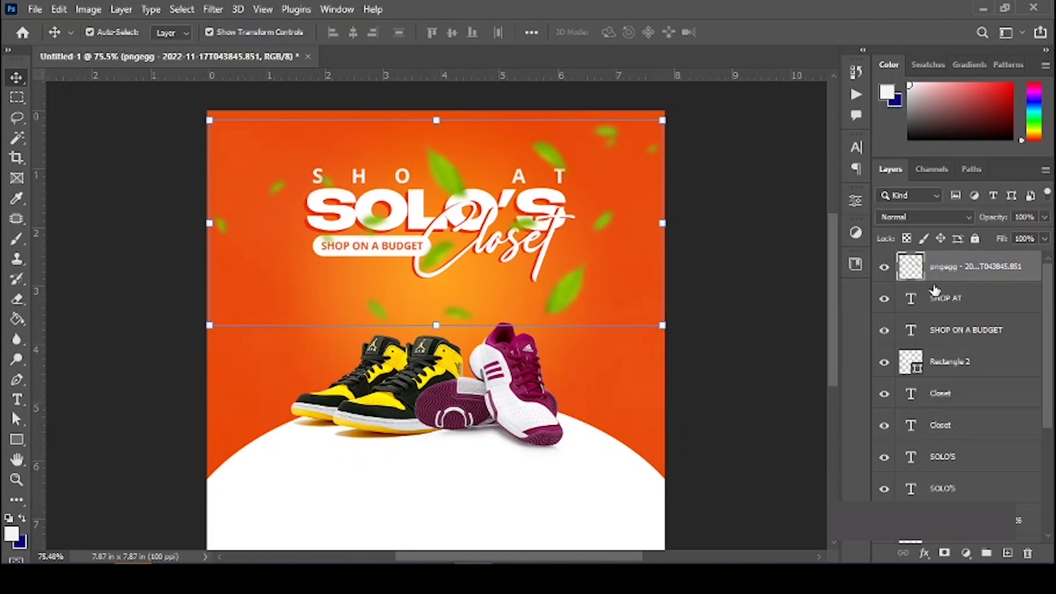
left_click_drag(961, 277, 953, 419)
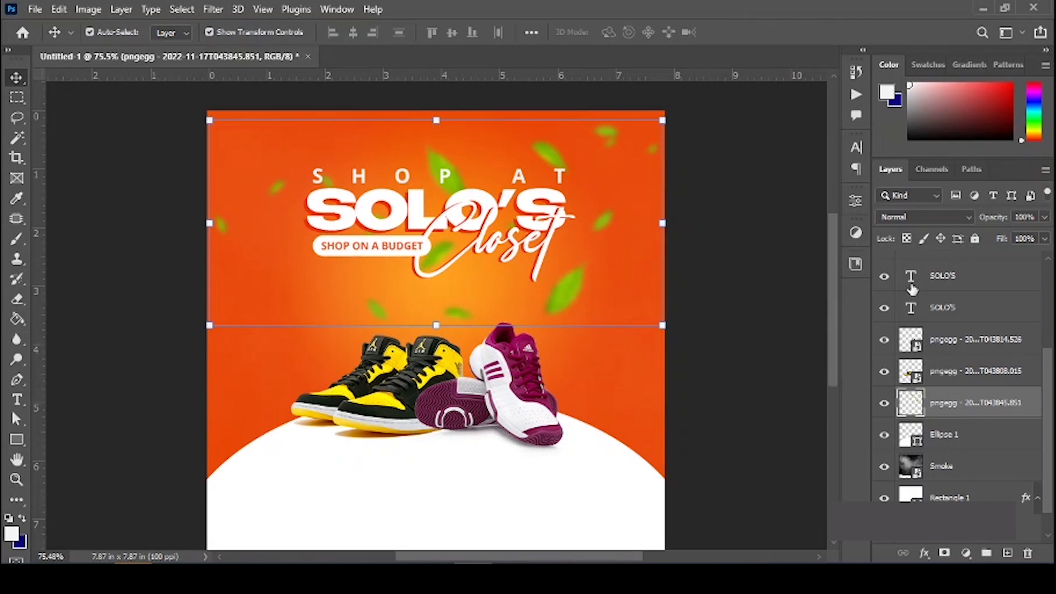
left_click_drag(989, 217, 967, 221)
left_click(781, 376)
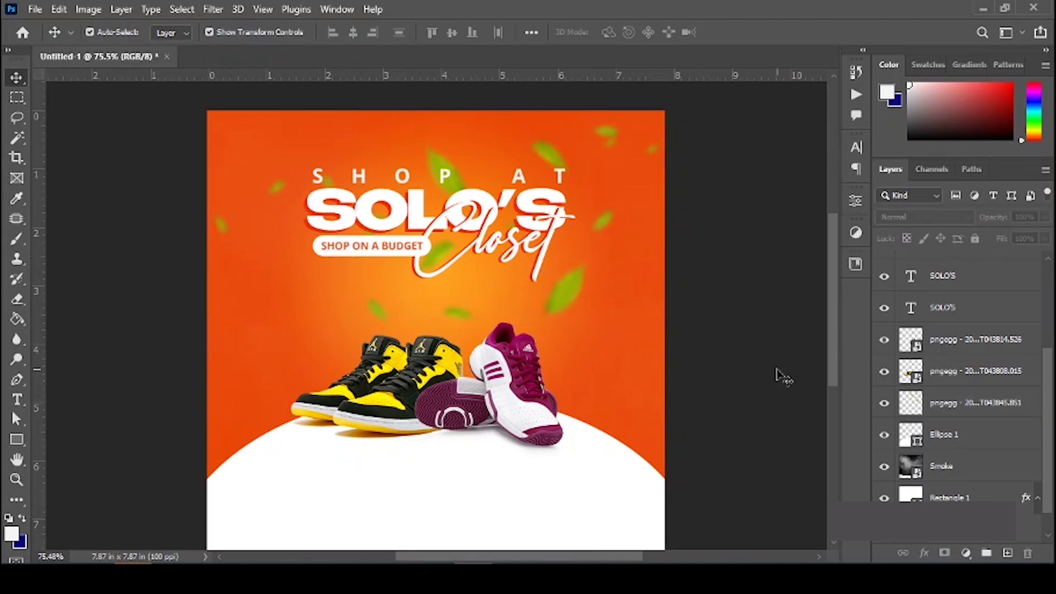
left_click(573, 298)
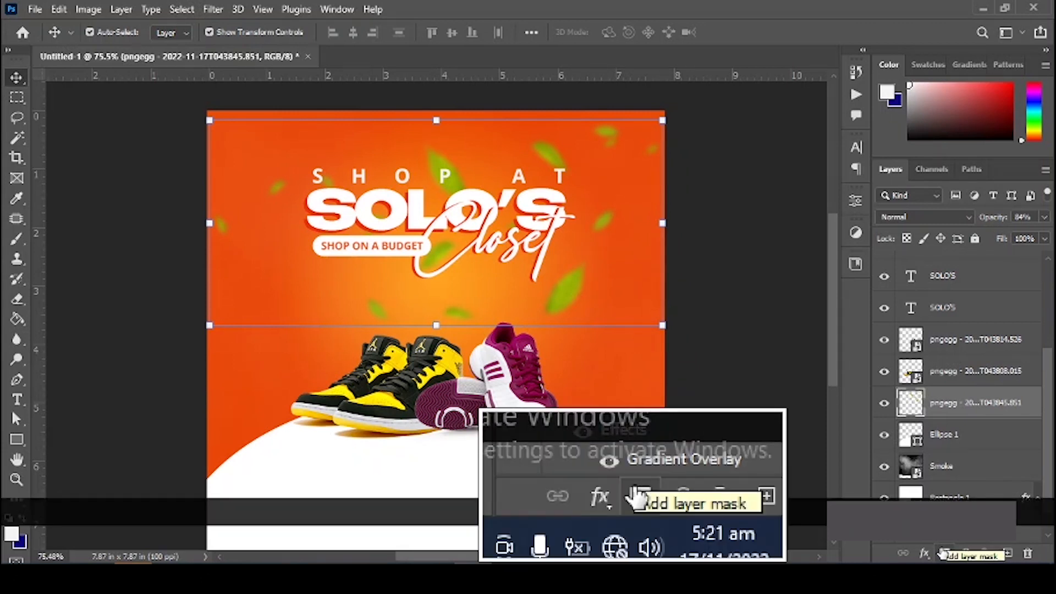
Step: Add a layer mask to the leaves and paint black over leaves near SHOP, Closet and the top-right corner
left_click(941, 552)
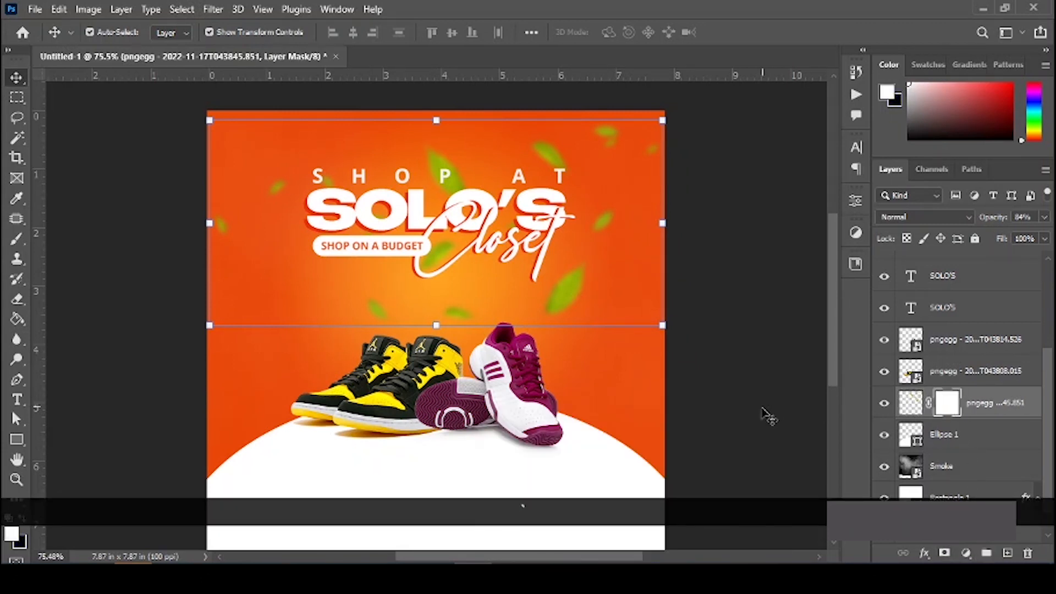
key("b")
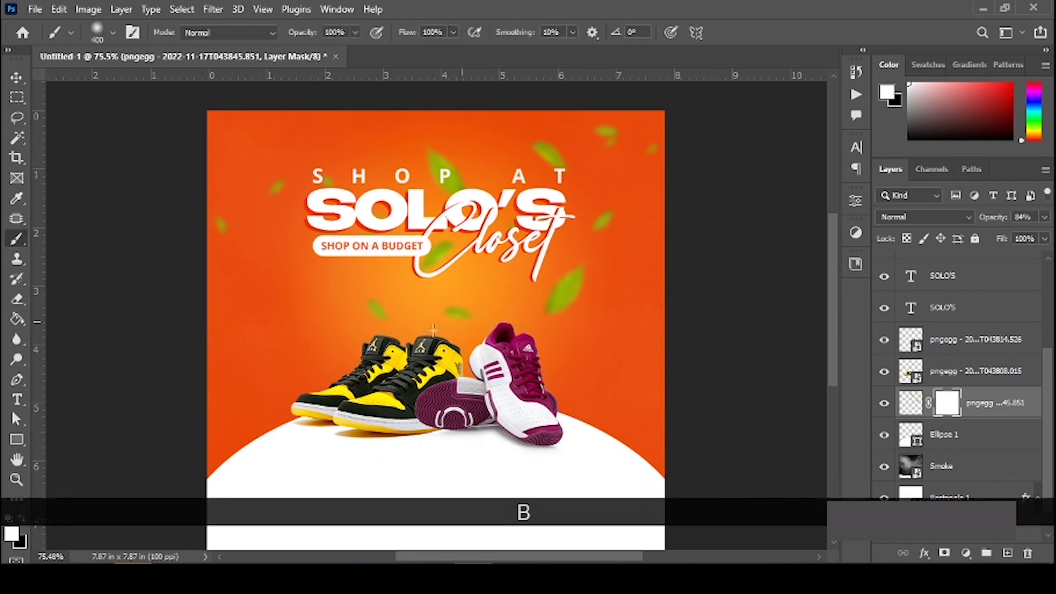
key("x")
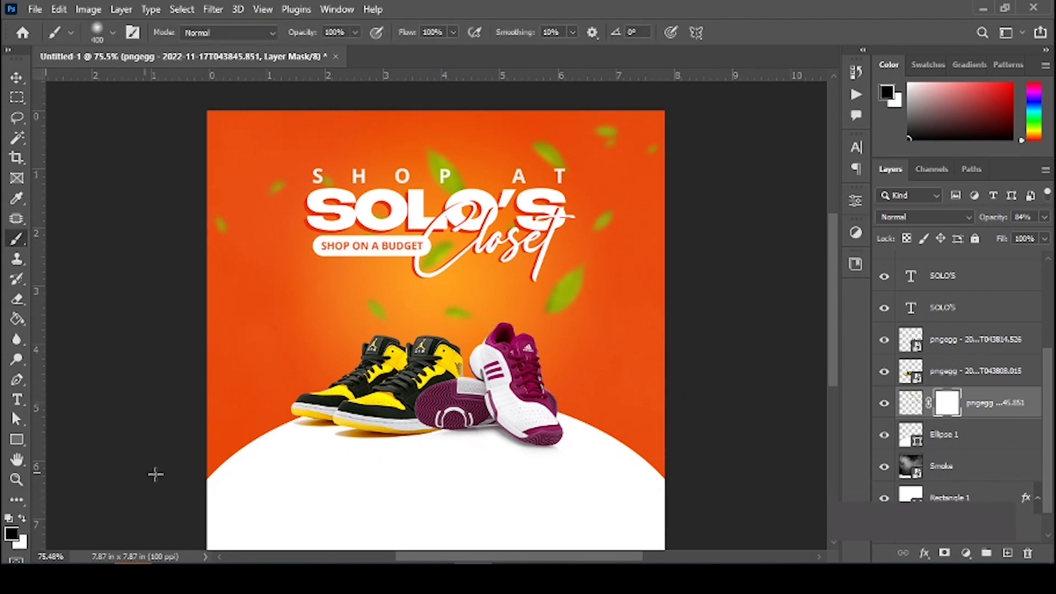
key("Caps_Lock")
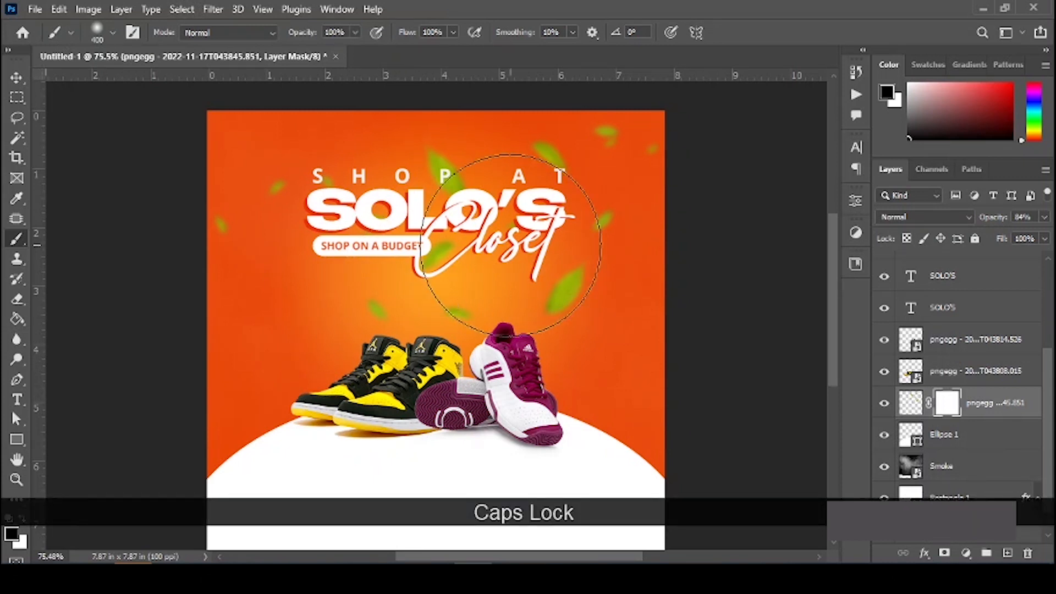
key("bracketleft")
key("bracketleft")
key("bracketleft")
key("bracketleft")
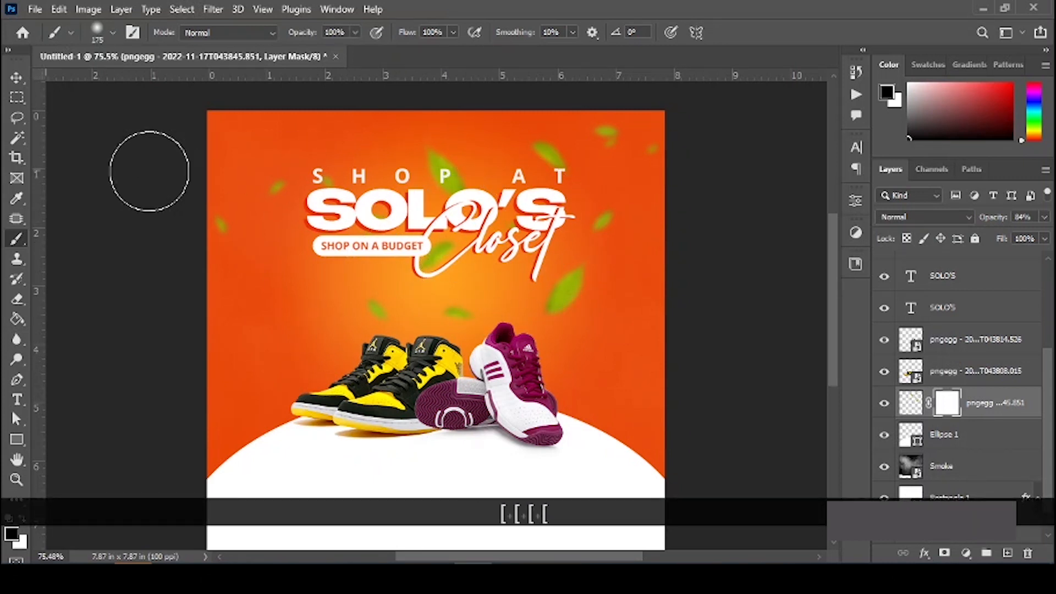
right_click(18, 239)
left_click(94, 236)
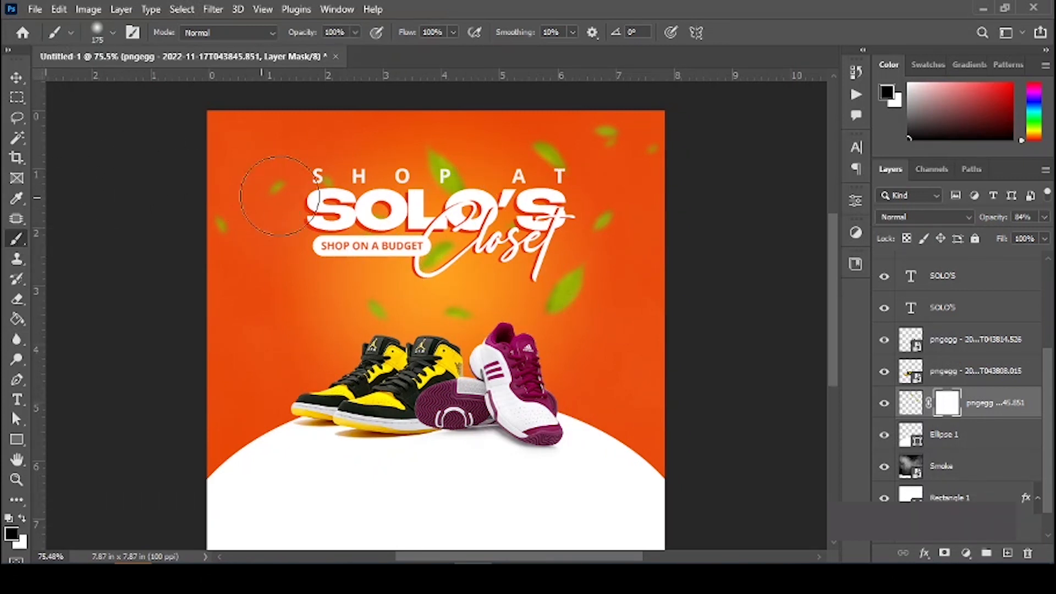
mouse_move(455, 171)
left_mouse_down()
mouse_move(433, 177)
mouse_move(490, 198)
mouse_move(450, 192)
left_mouse_up()
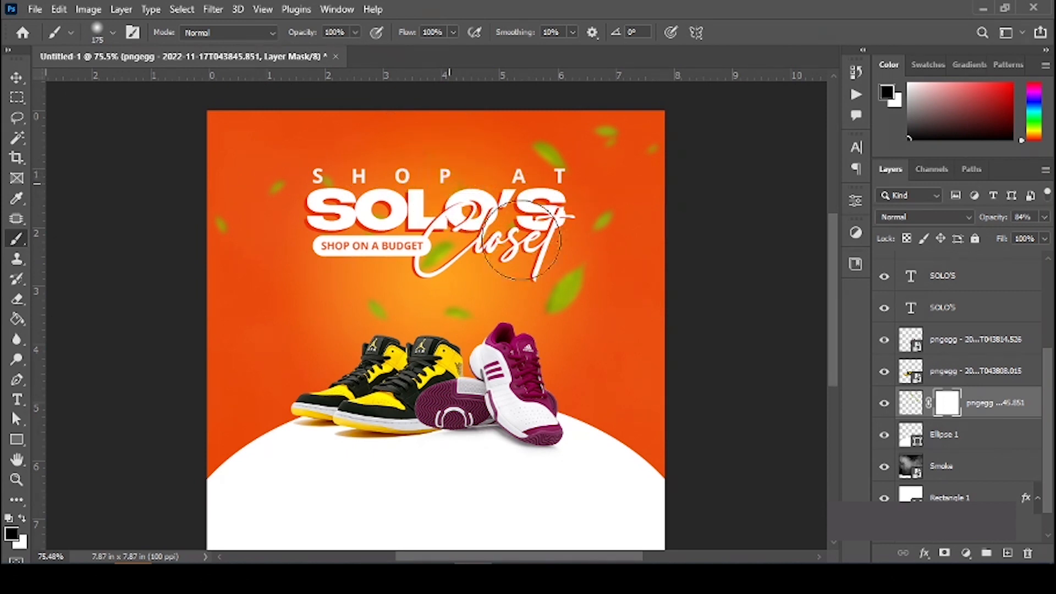
left_click(466, 243)
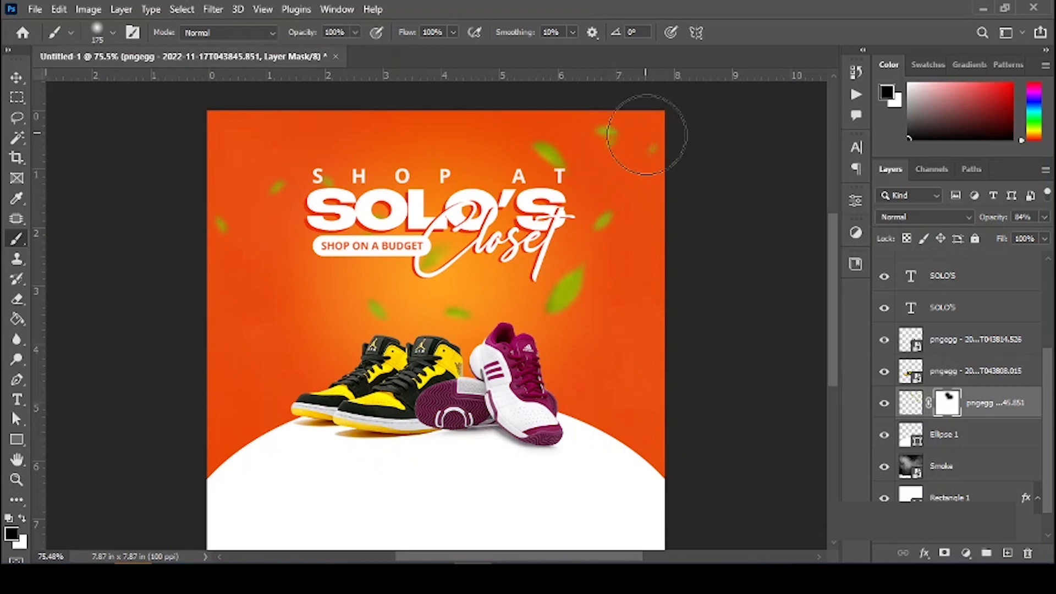
left_click_drag(616, 131, 601, 138)
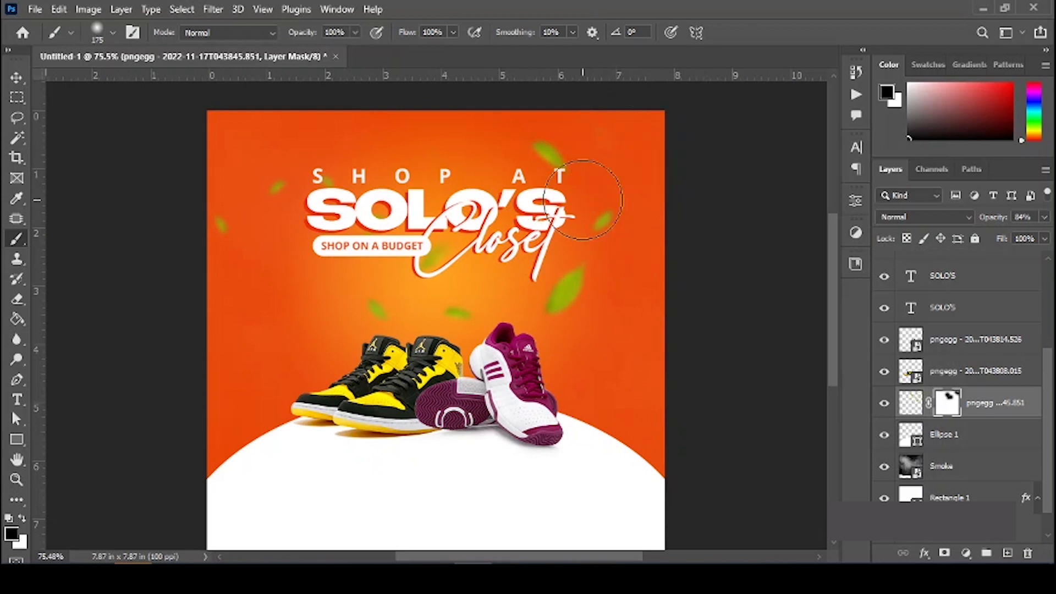
key("v")
scroll(643, 363, "down", 3)
left_click(649, 463)
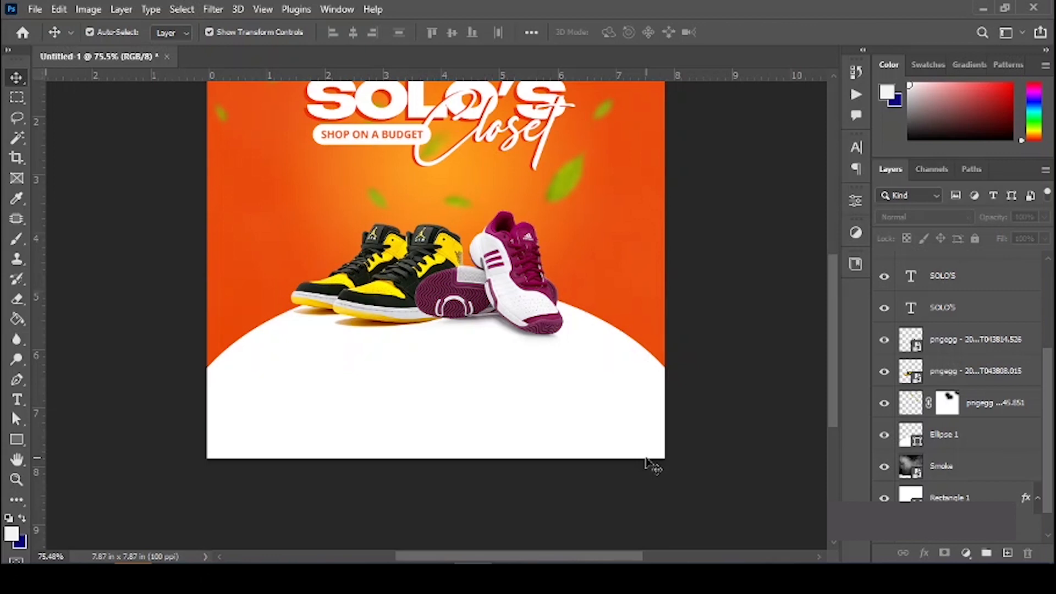
Step: Type 'Dealers in' below the sneakers, centre it, and enlarge it with Free Transform
scroll(549, 404, "up", 5)
key("t")
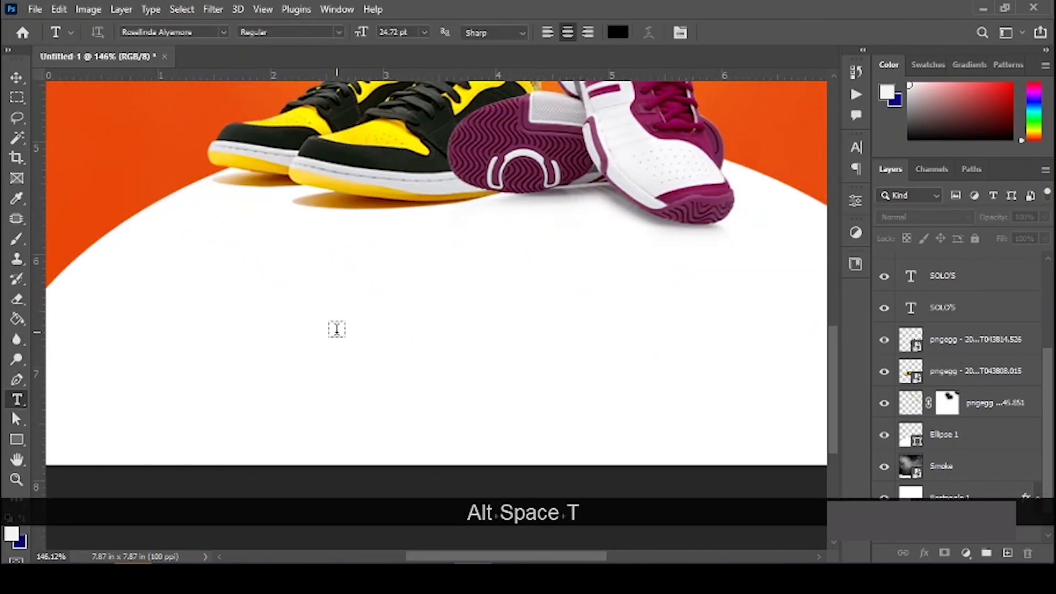
left_click(337, 328)
type("Dealers in")
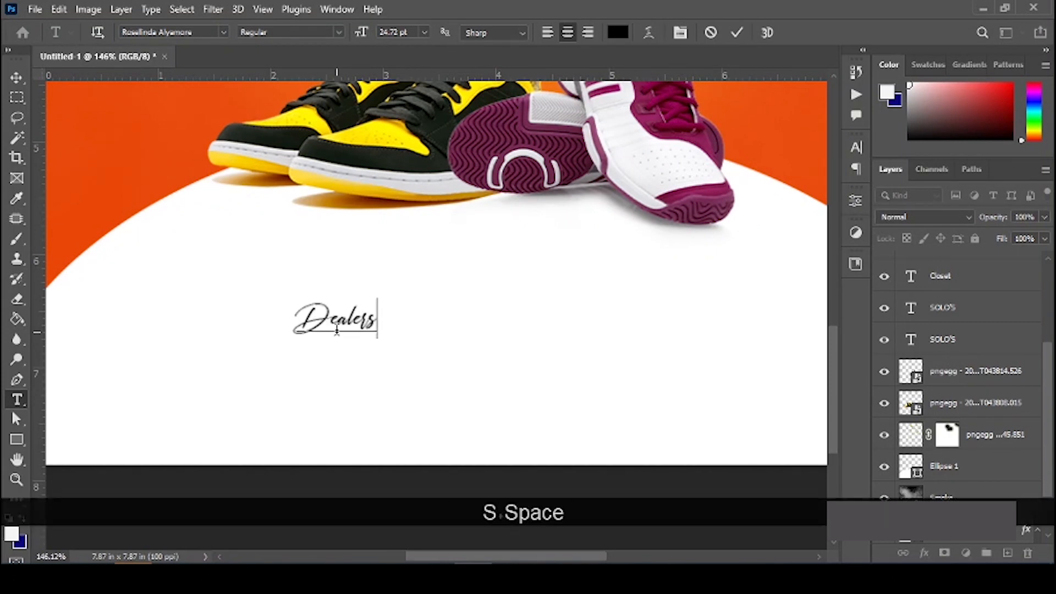
key("ctrl+Return")
key("v")
left_click_drag(336, 324, 490, 319)
key("ctrl+t")
key("Return")
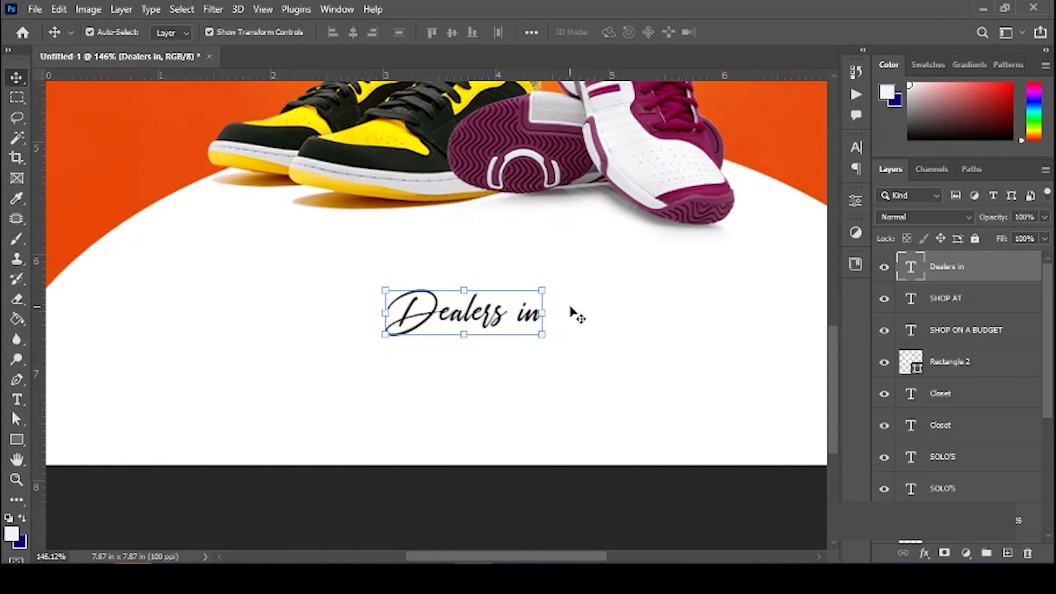
Step: Alt-drag a copy of 'Dealers in' to the lower left and set it to Open Sans
left_click_drag(481, 295, 341, 359)
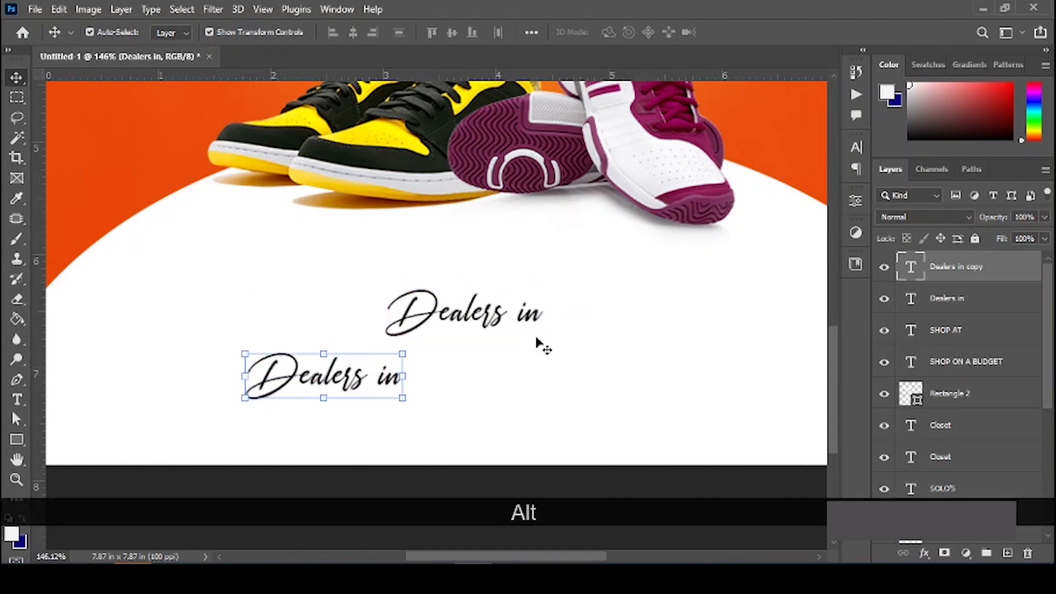
key("ctrl+z")
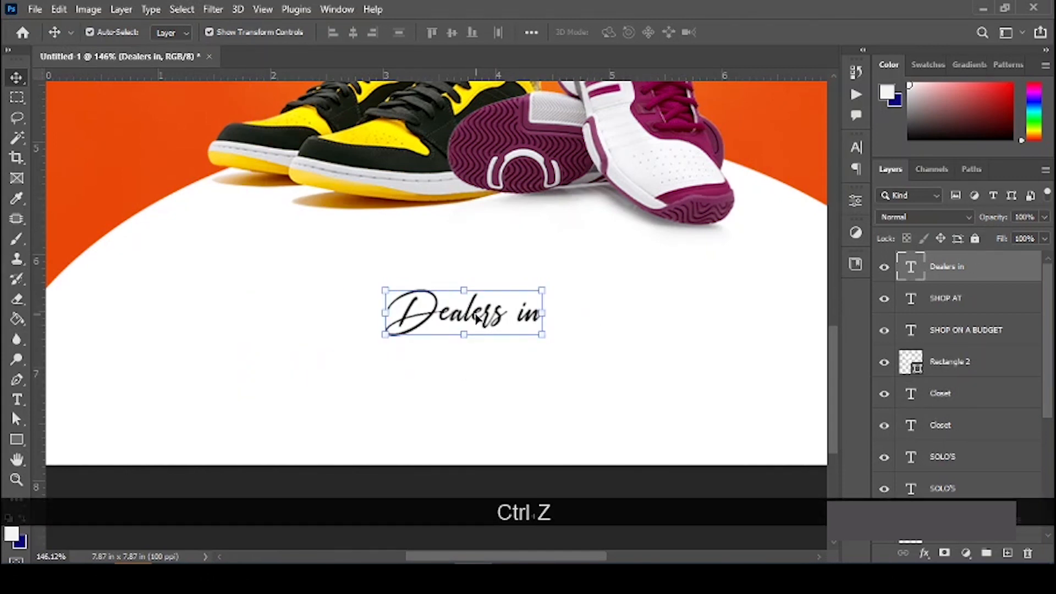
key("alt")
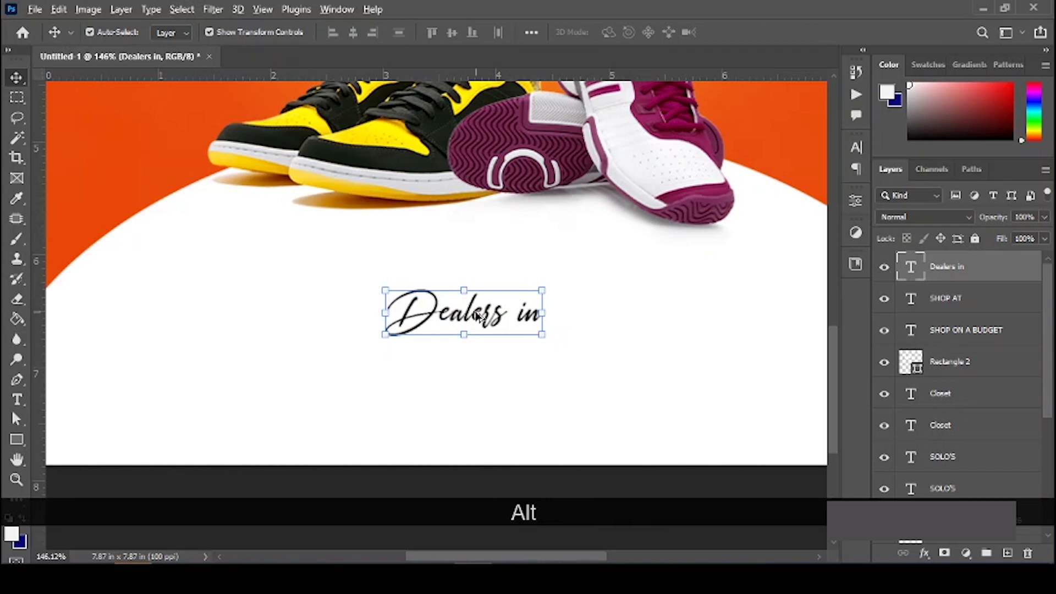
left_click_drag(489, 316, 328, 376)
left_click(856, 148)
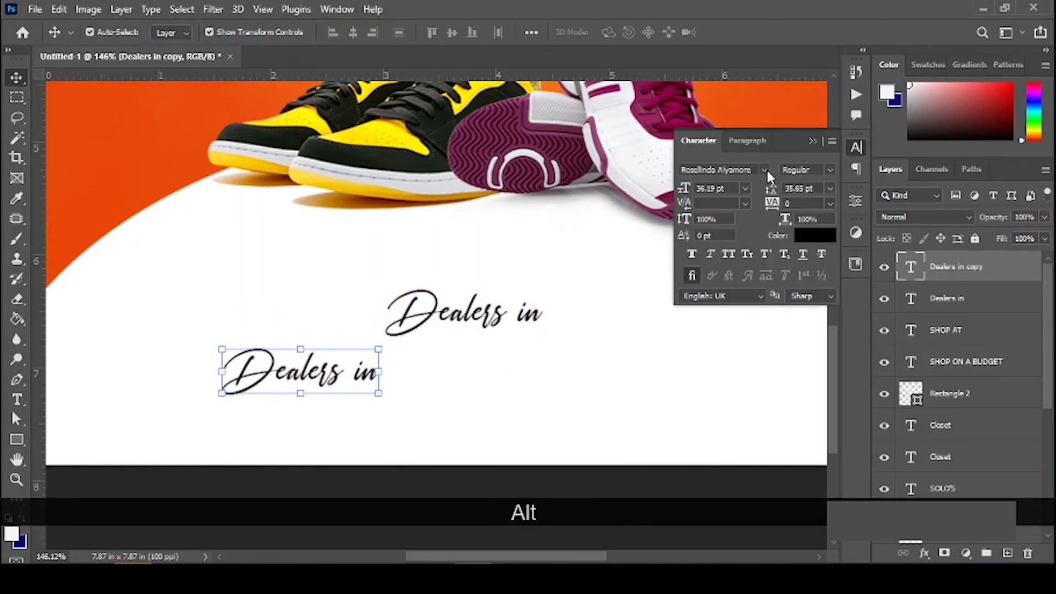
left_click_drag(680, 170, 734, 170)
key("ctrl+a")
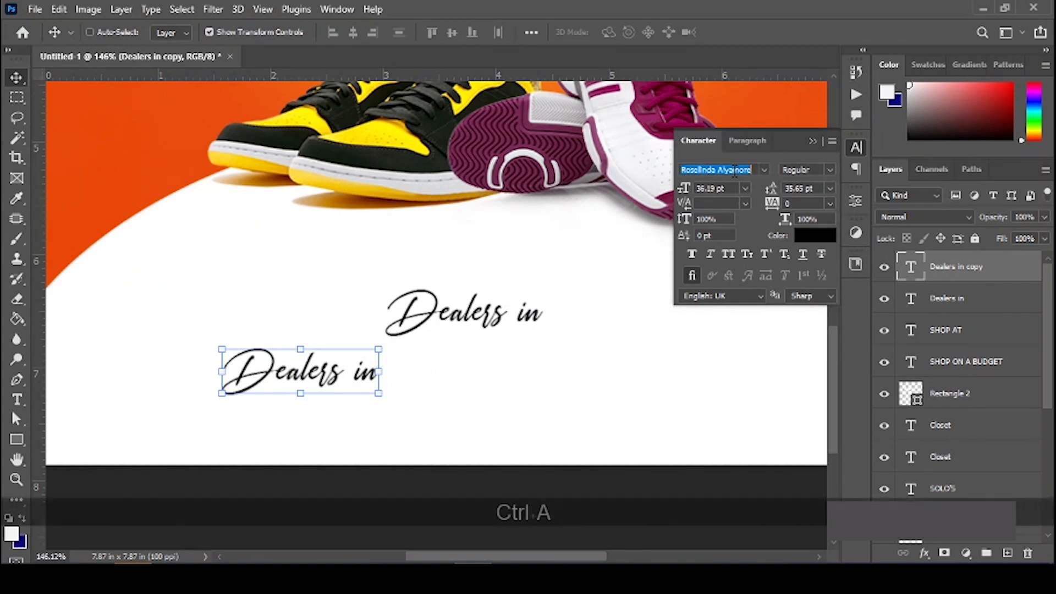
type("open")
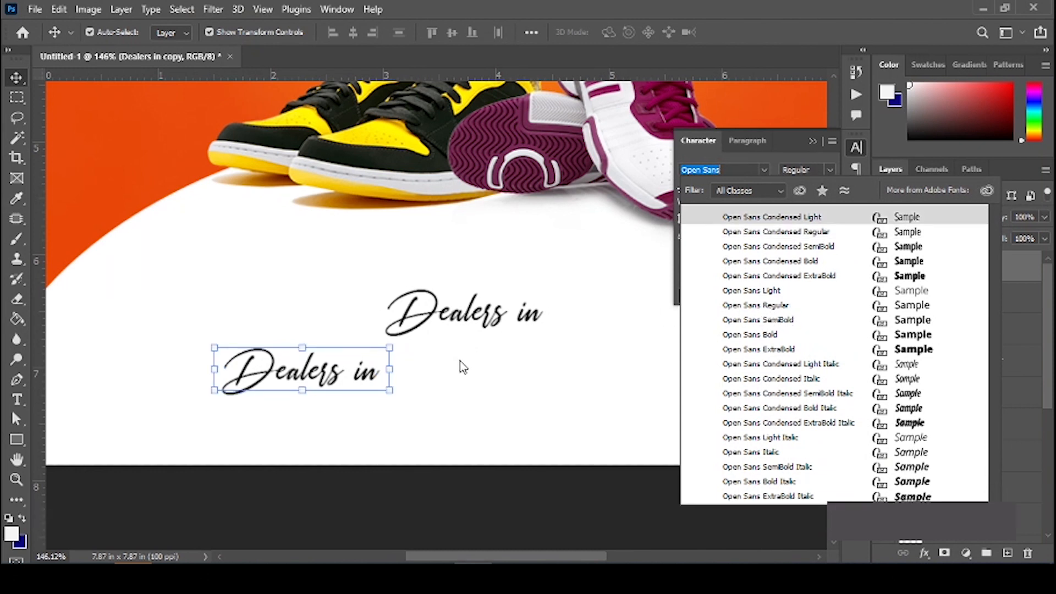
left_click(420, 362)
Step: Set the lower 'Dealers in' copy's font size to 20 pt
double_click(249, 380)
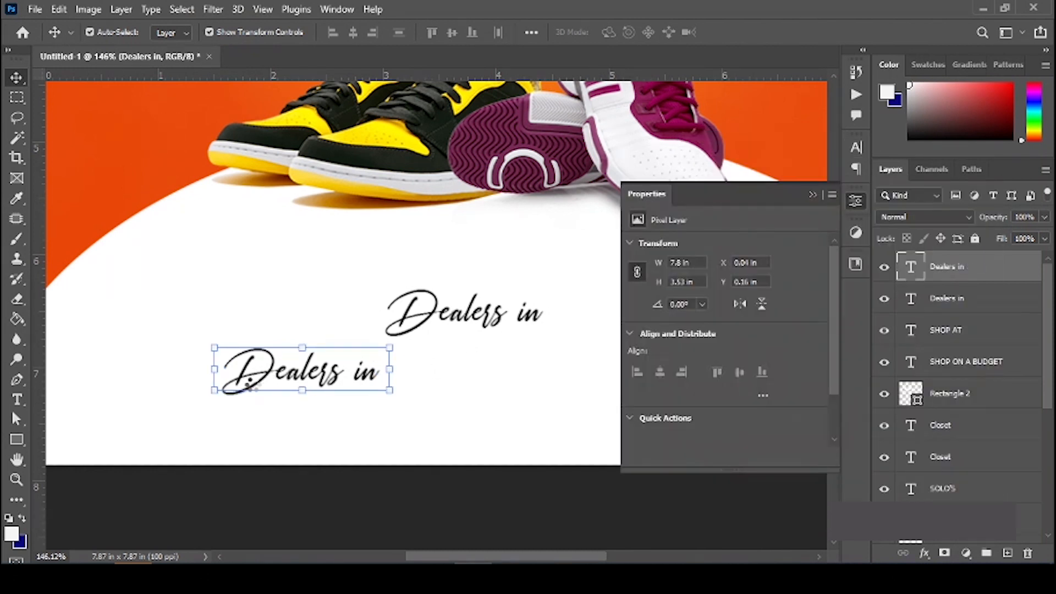
key("t")
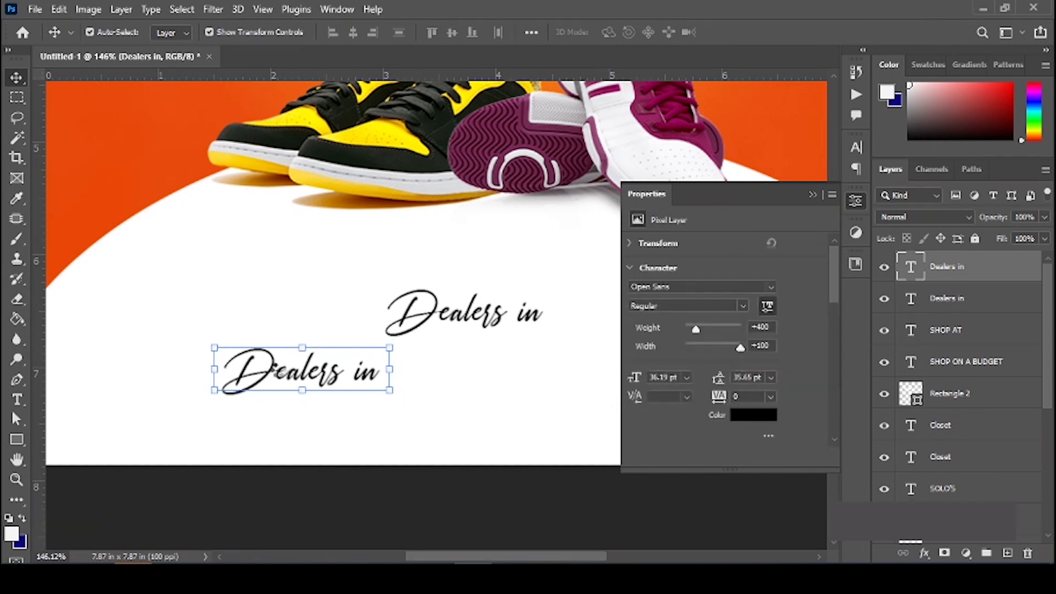
double_click(308, 375)
key("ctrl+a")
left_click(855, 147)
left_click(684, 188)
type("20")
key("Return")
key("ctrl+a")
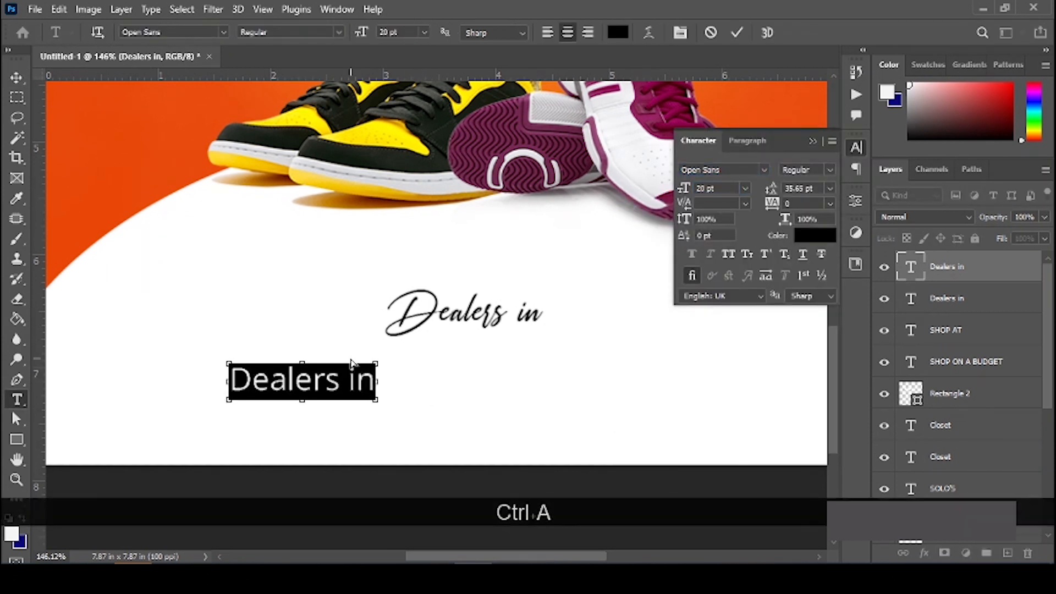
Step: Replace the copy's text with 'Unisex Sneakers, Cooperate Shoes and more' and commit it
type("Unisex Se")
key("BackSpace")
type("neakers, Cop")
key("BackSpace")
type("operat")
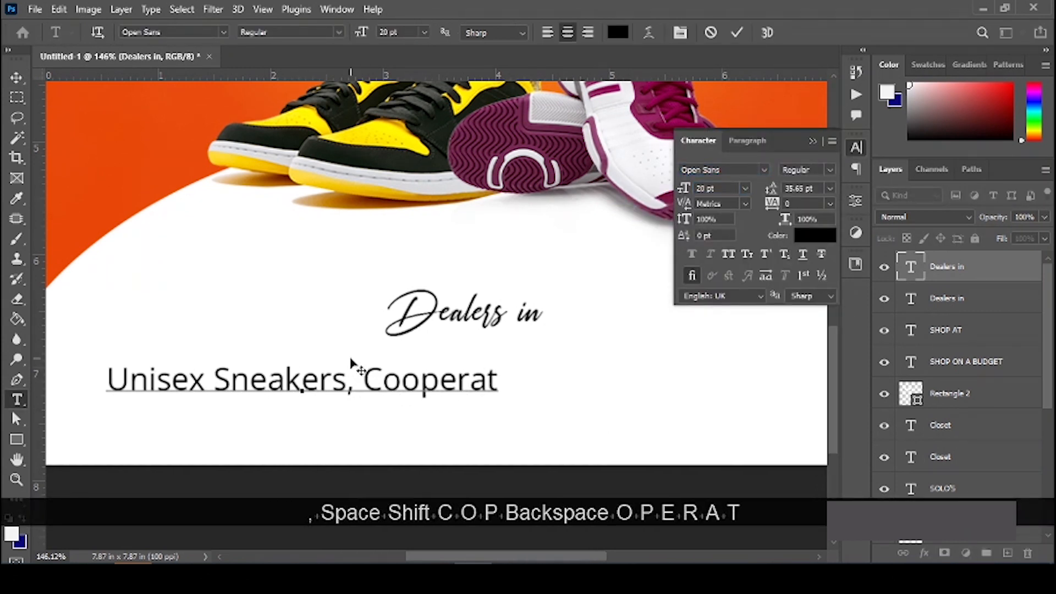
type("e Shoes and m")
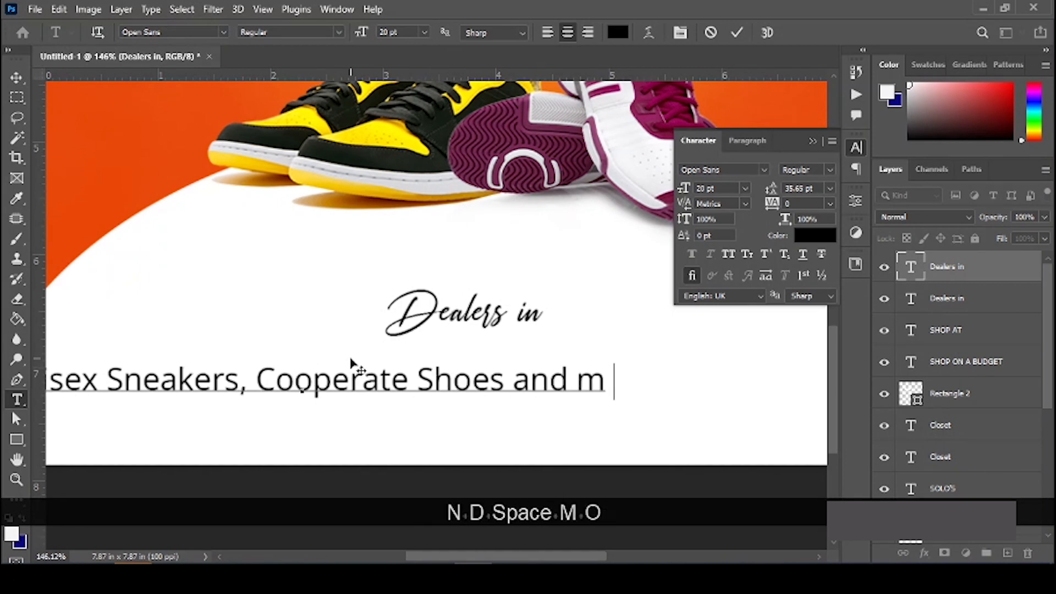
type("ore")
key("Escape")
key("v")
scroll(556, 385, "down", 2)
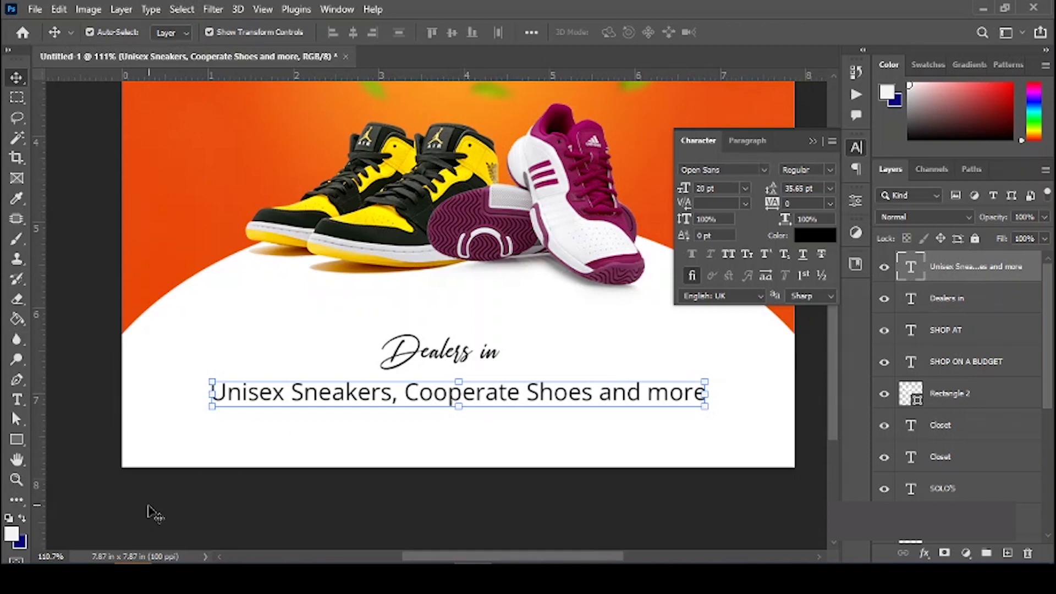
scroll(342, 459, "up", 1)
scroll(342, 458, "up", 1)
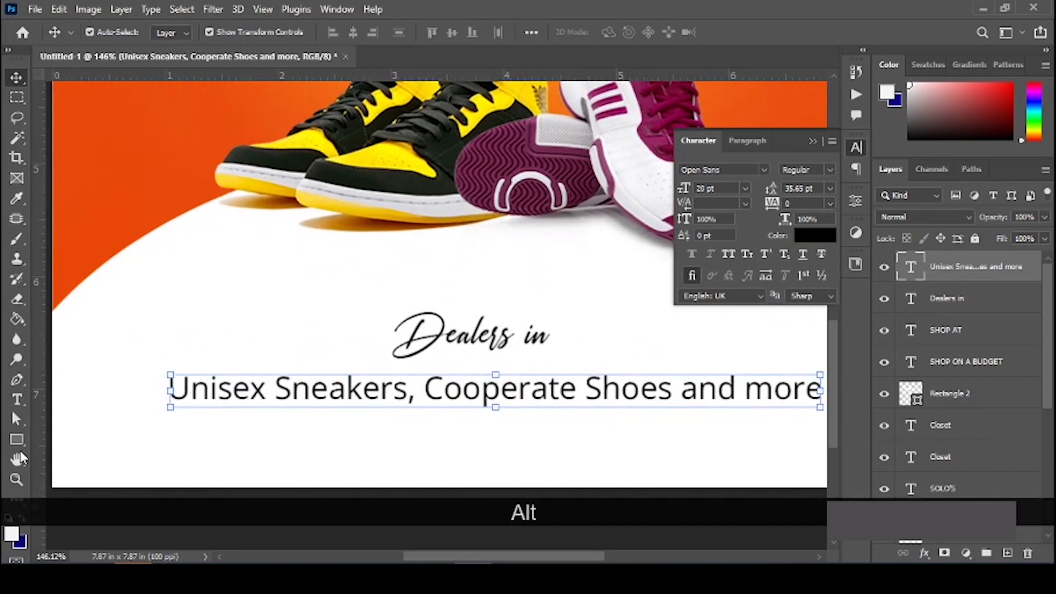
left_click(16, 439)
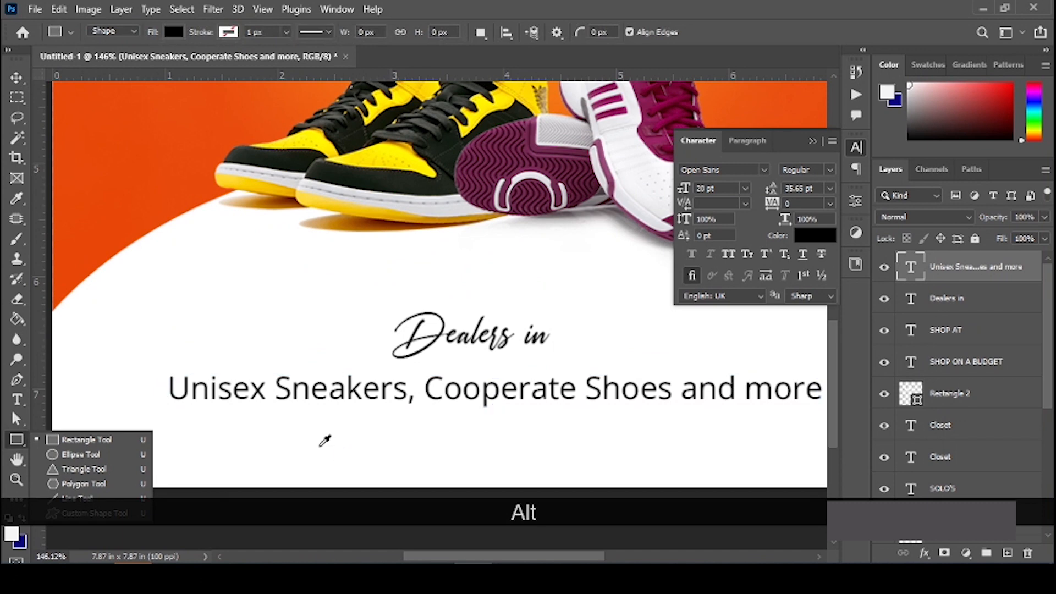
Step: Draw a wide rectangle below the tagline and fill it with orange-red sampled from the background
scroll(325, 440, "down", 1)
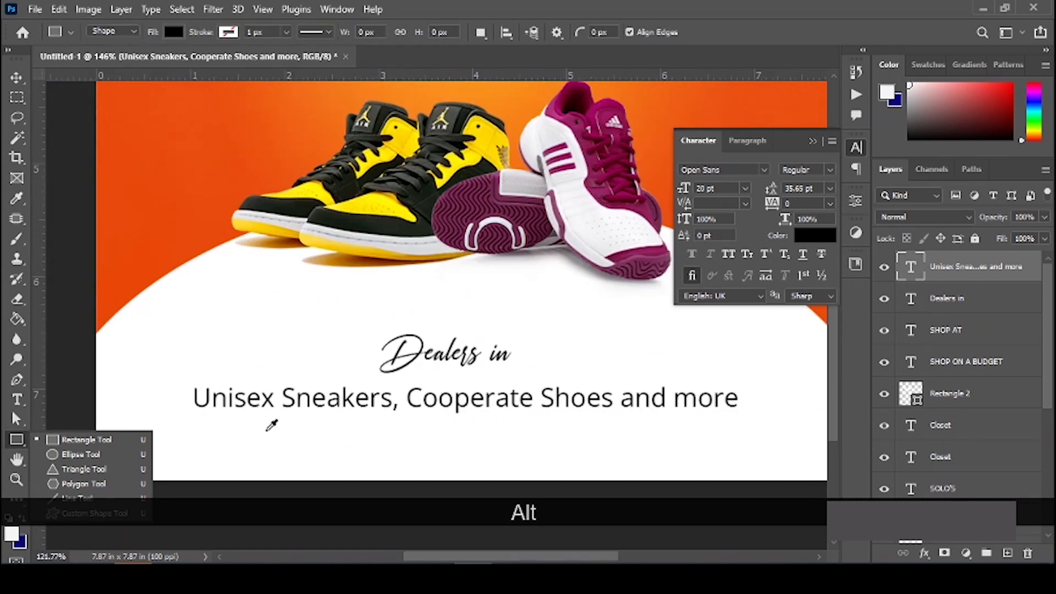
scroll(264, 424, "down", 1)
left_click_drag(274, 396, 608, 435)
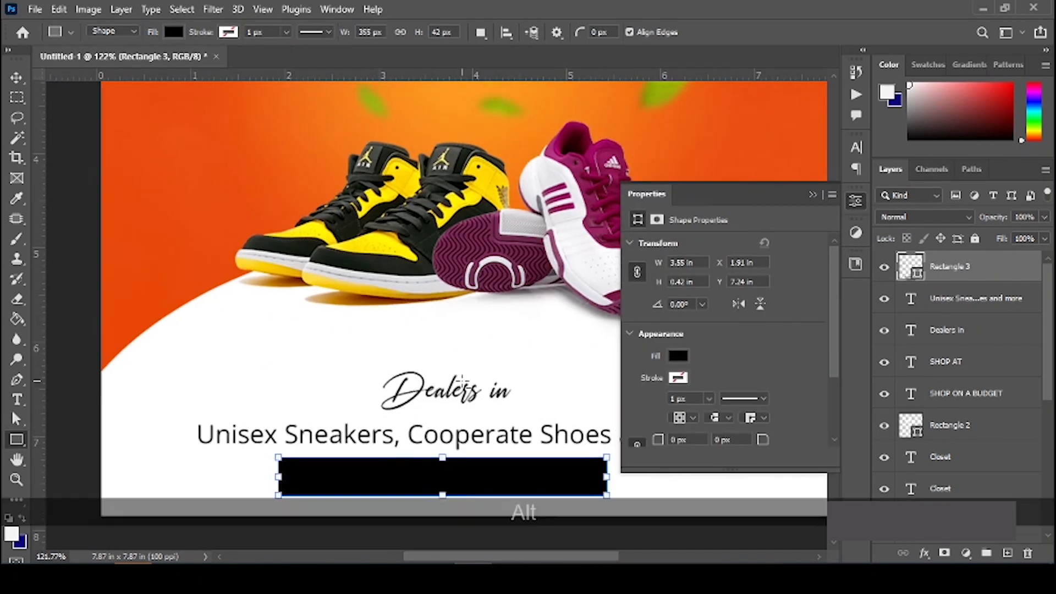
scroll(457, 435, "down", 1)
left_click(677, 356)
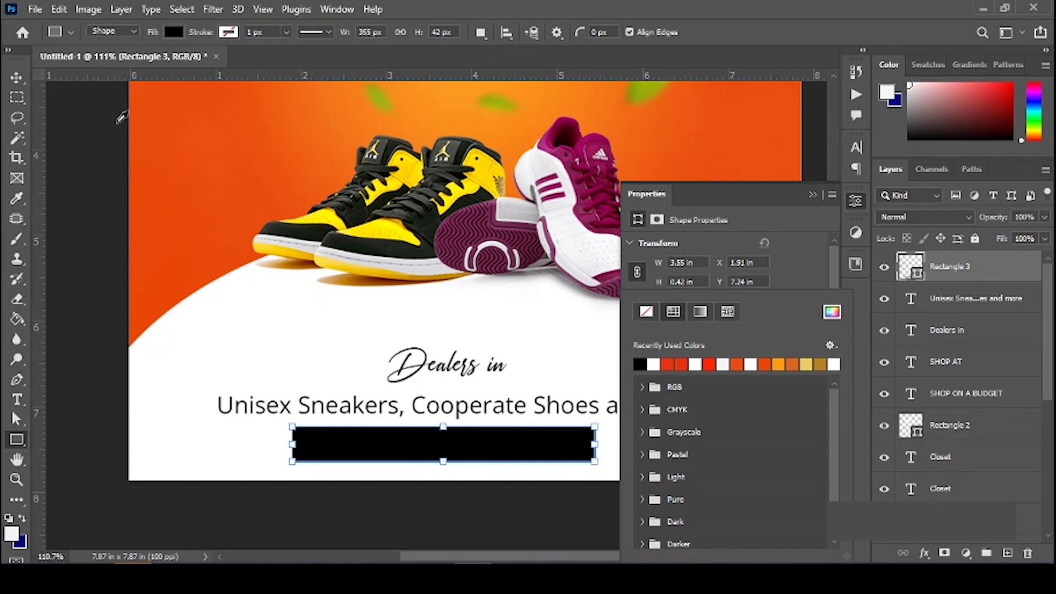
left_click(165, 146)
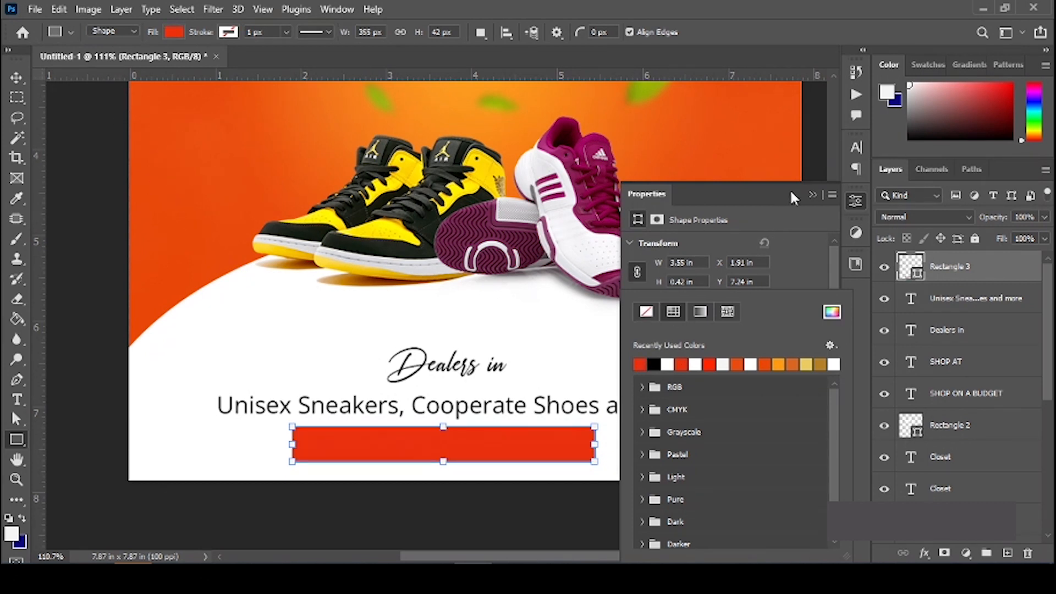
left_click(810, 195)
key("v")
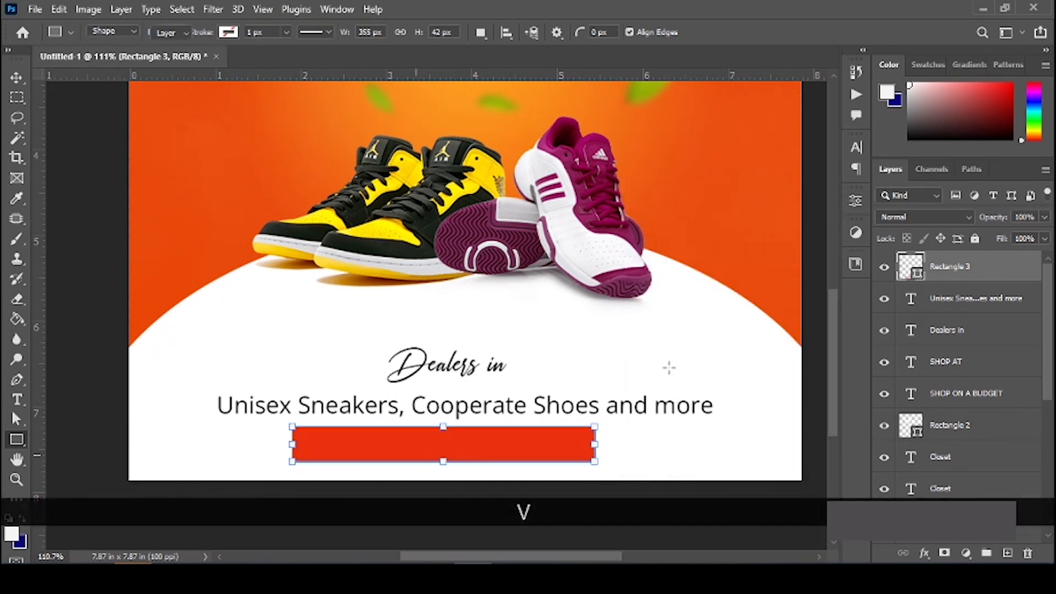
scroll(528, 458, "down", 1)
scroll(431, 403, "up", 3)
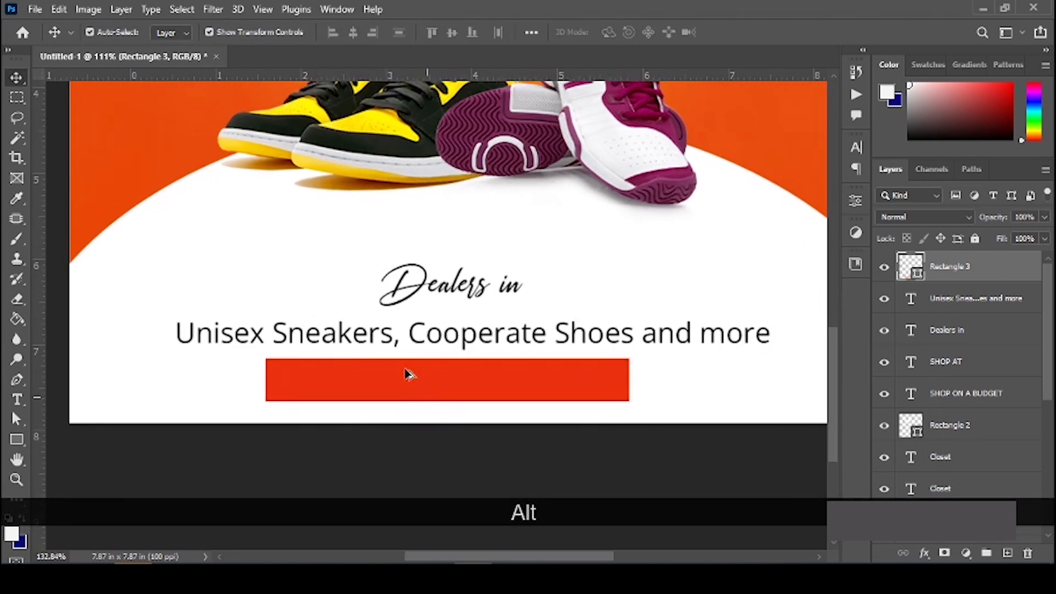
Step: Copy the tagline onto the red bar, raise it above the bar, and retype it as the white contact phone number
left_click_drag(309, 336, 400, 383)
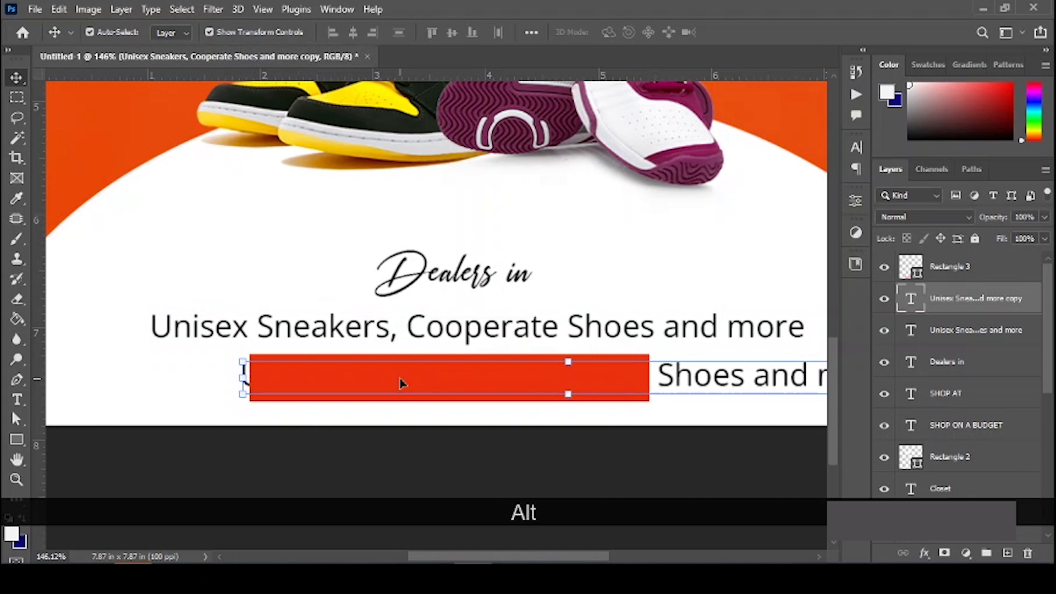
key("ctrl+bracketright")
key("ctrl+bracketright")
key("ctrl+bracketright")
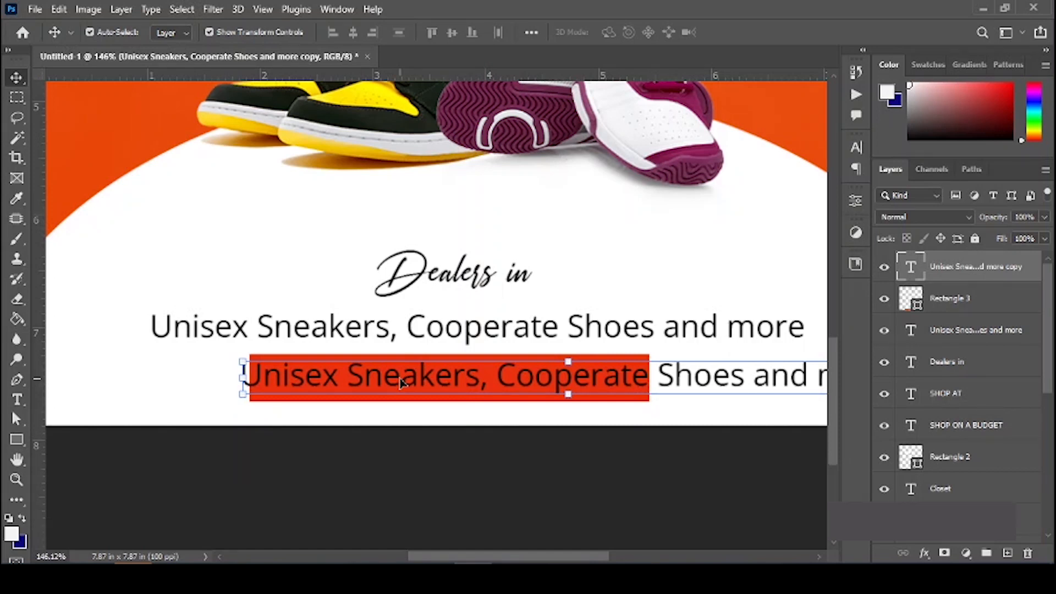
key("t")
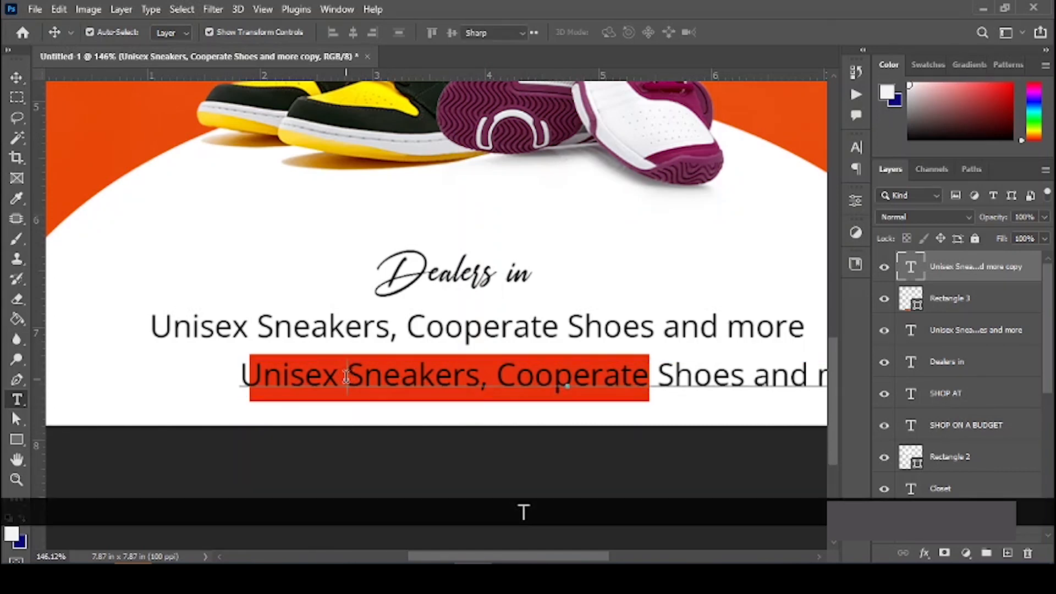
left_click(346, 376)
key("ctrl+a")
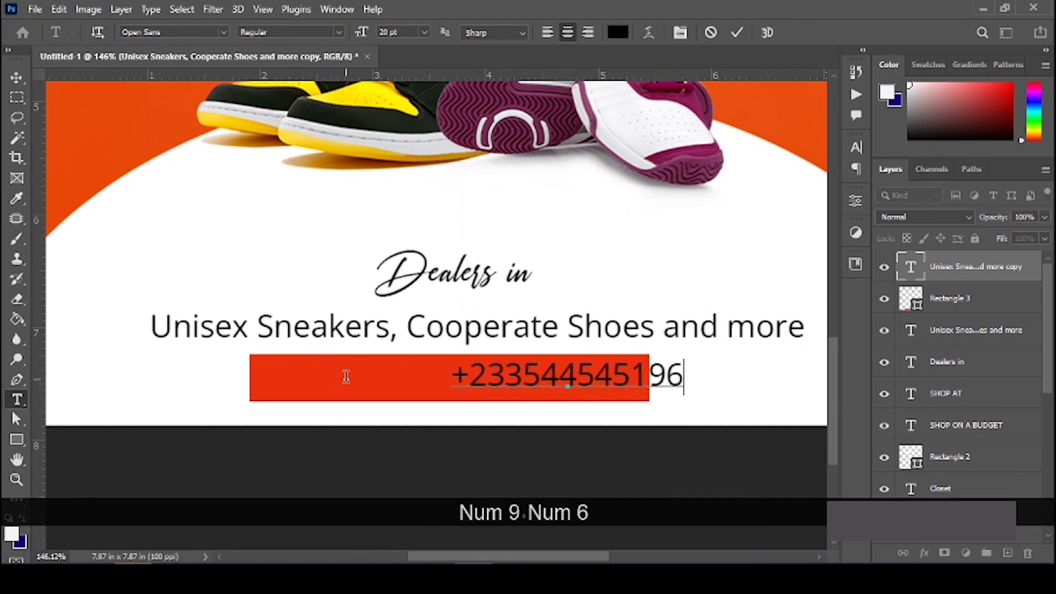
key("ctrl+a")
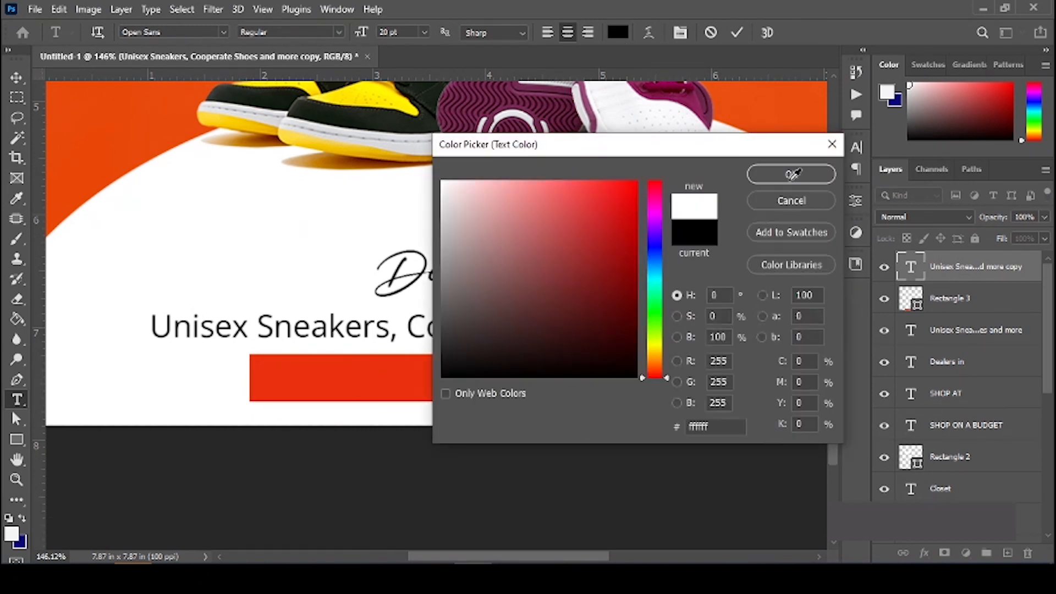
left_click(792, 174)
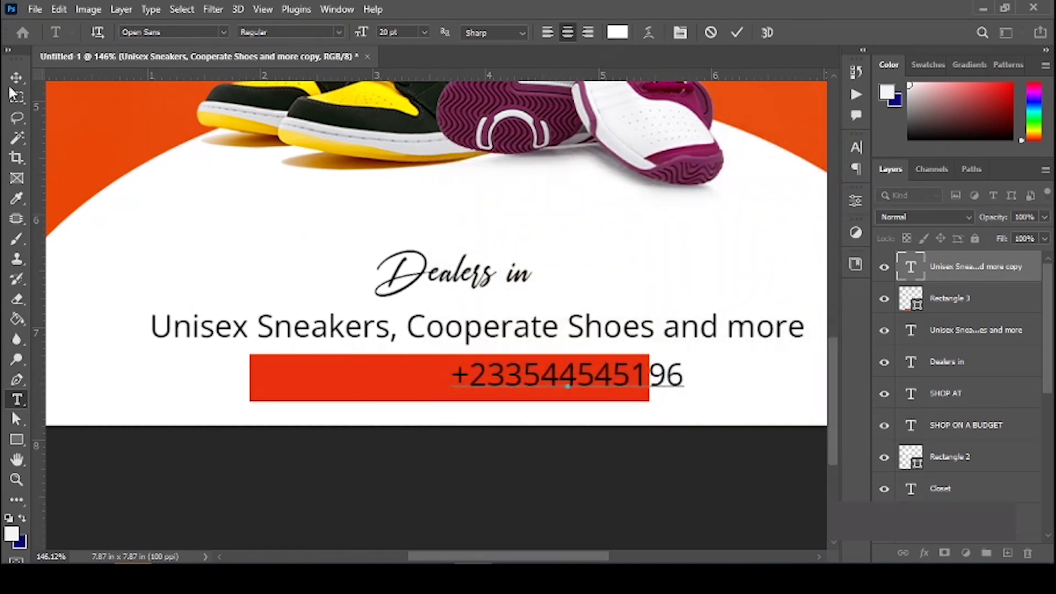
Step: Centre the phone number horizontally and vertically on the red bar, then fit the flyer in the window
left_click_drag(528, 379, 404, 380)
left_click(610, 382, "shift")
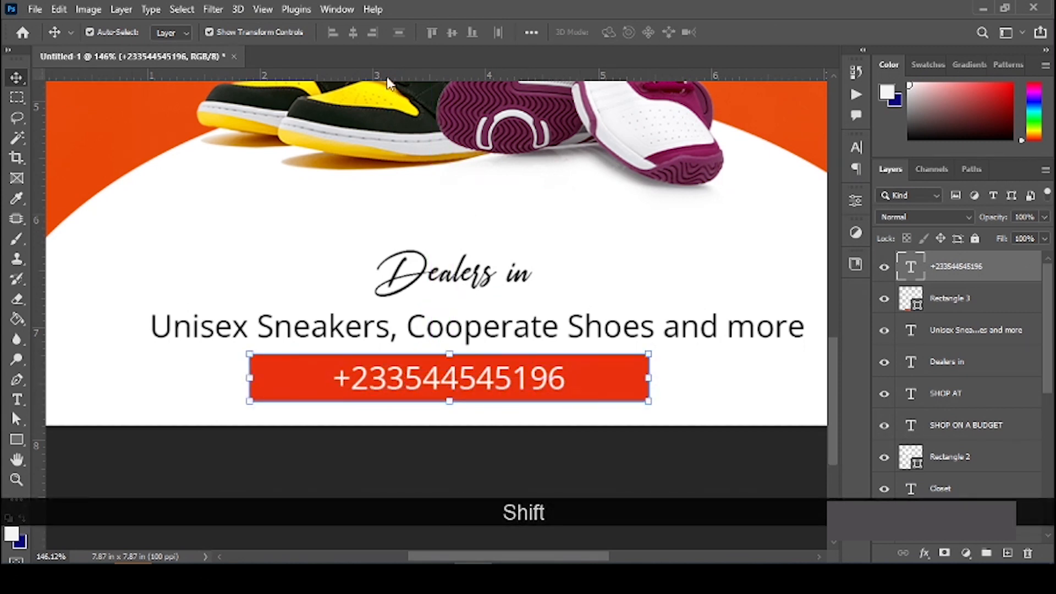
left_click(452, 33)
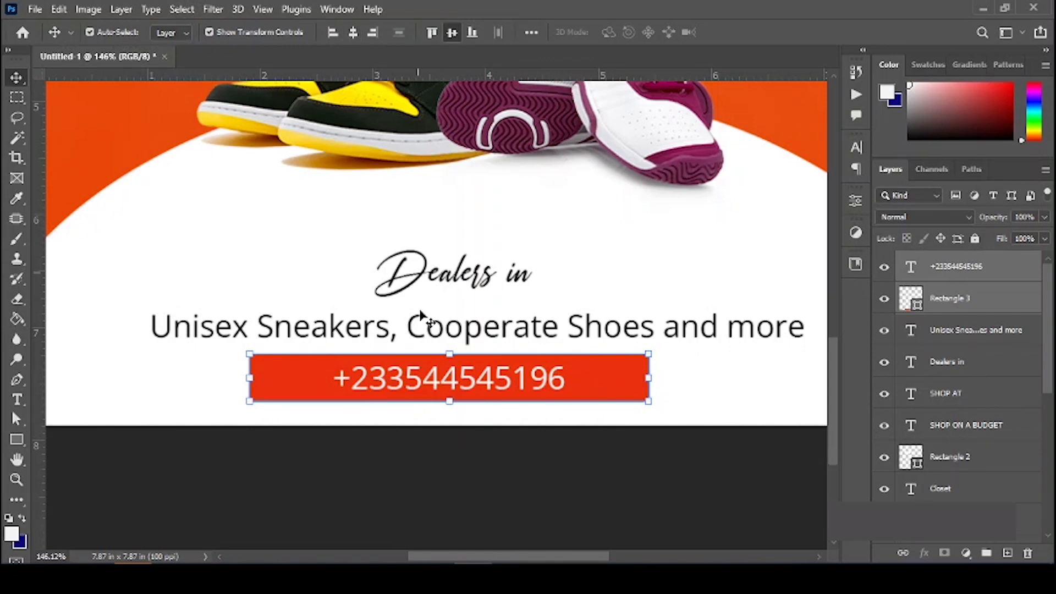
left_click(429, 476)
key("ctrl+0")
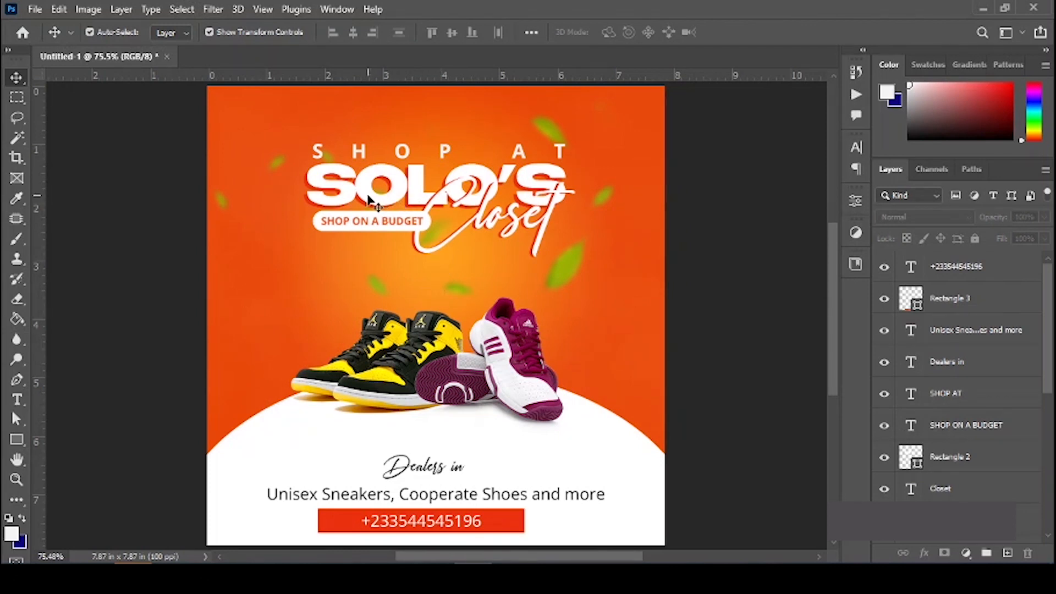
left_click_drag(342, 189, 302, 284)
Step: Shrink the SOLO'S copy and retype its text as SOLO'S CLOSET
key("ctrl+t")
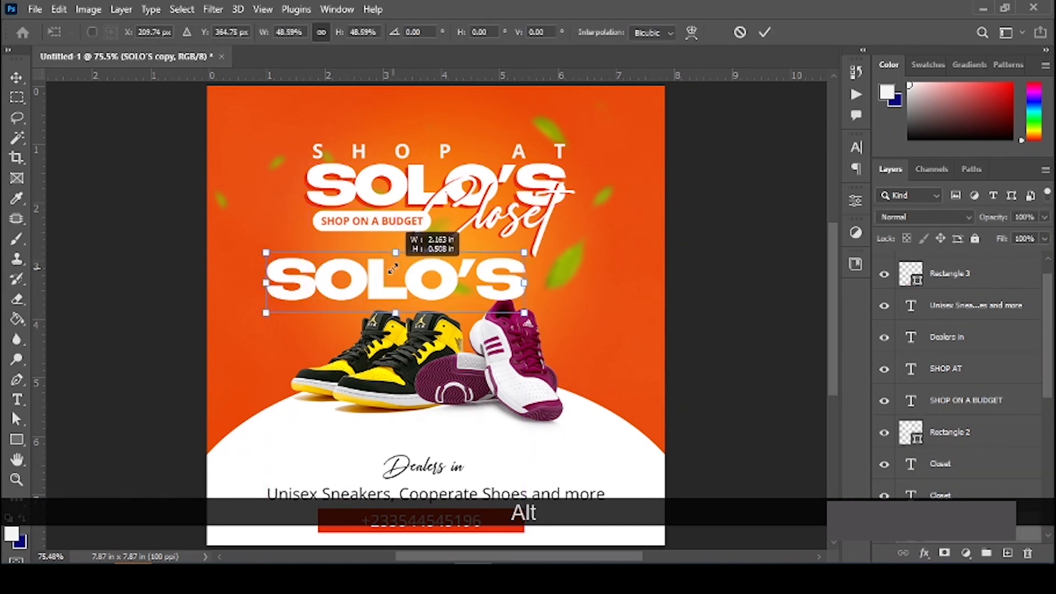
left_click_drag(393, 268, 429, 269)
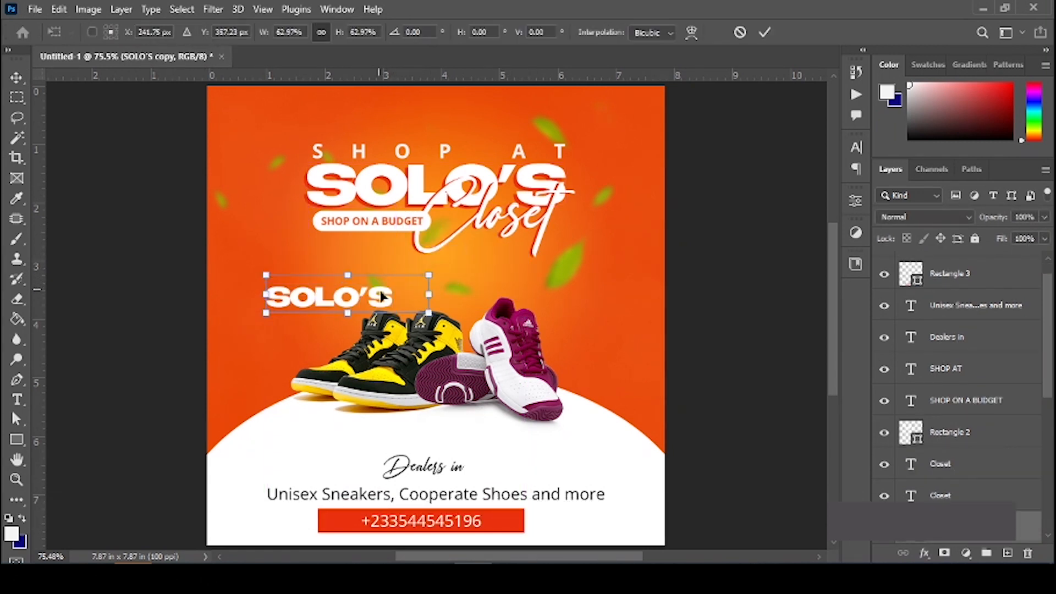
key("Return")
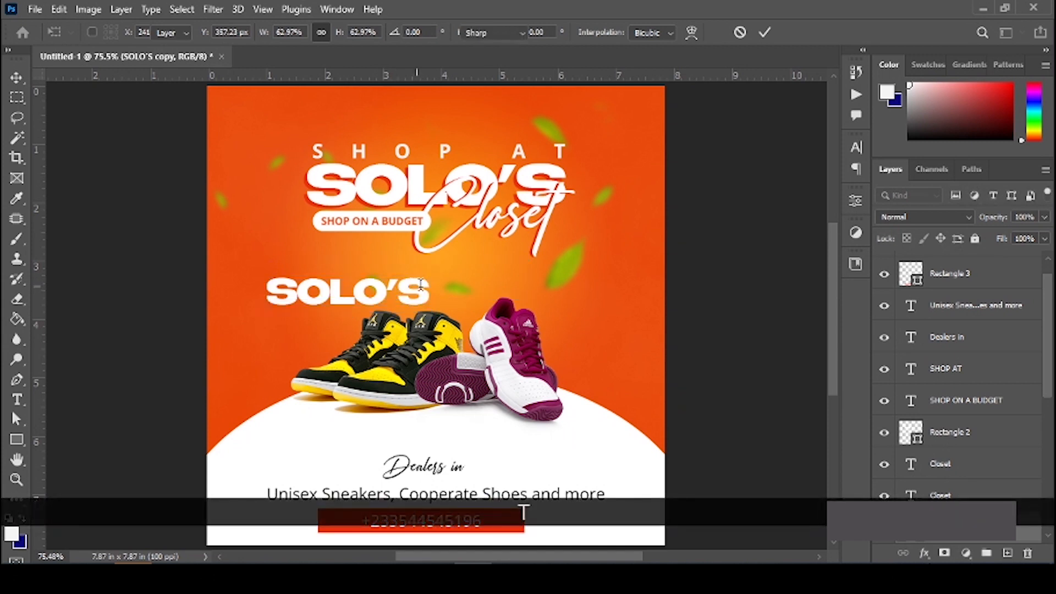
left_click(421, 284)
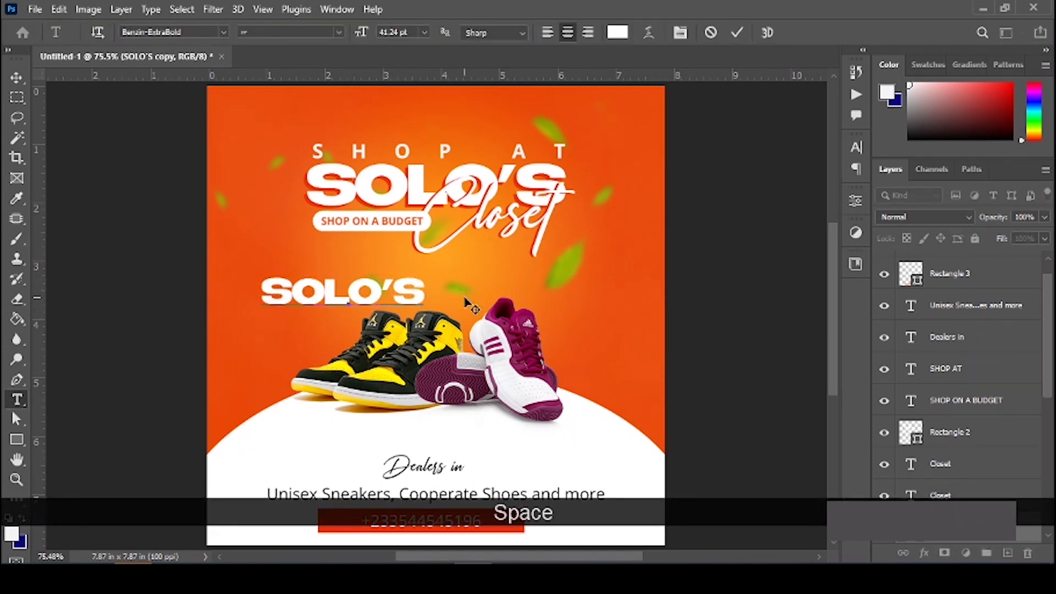
type("Clo")
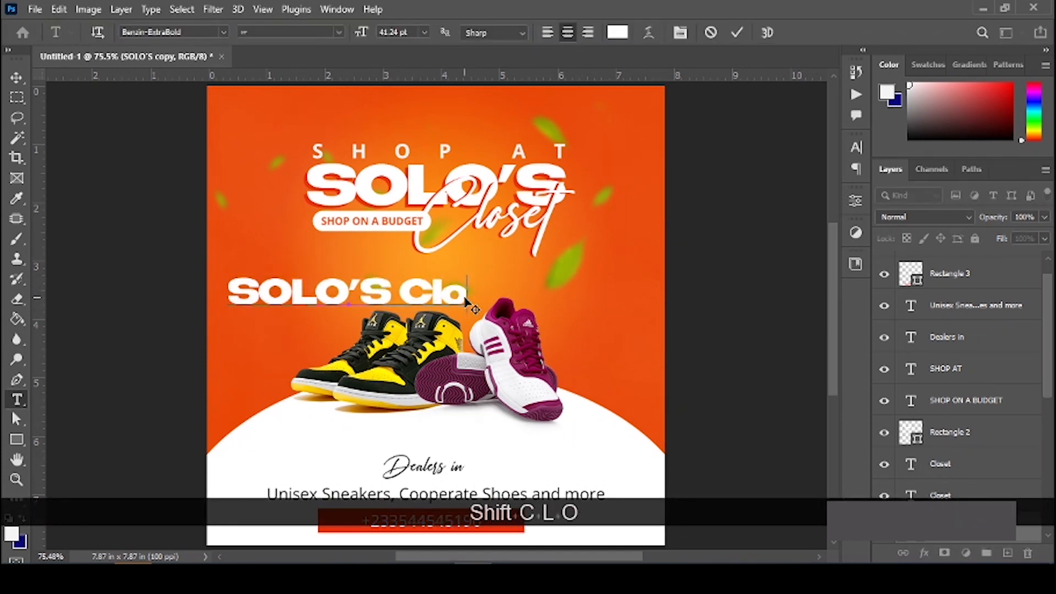
key("BackSpace")
key("BackSpace")
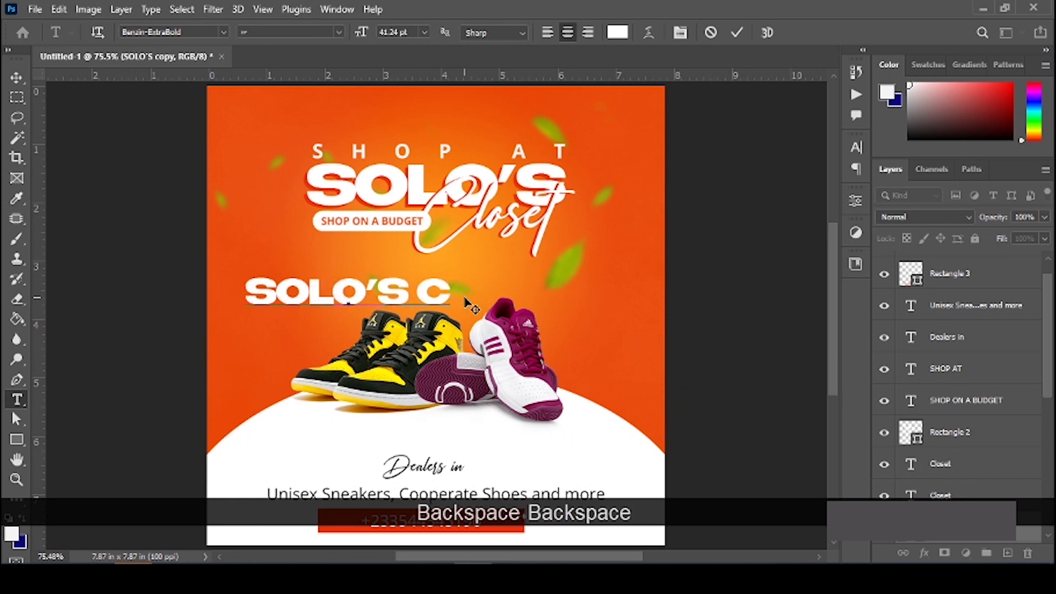
key("Caps_Lock")
type("LOS")
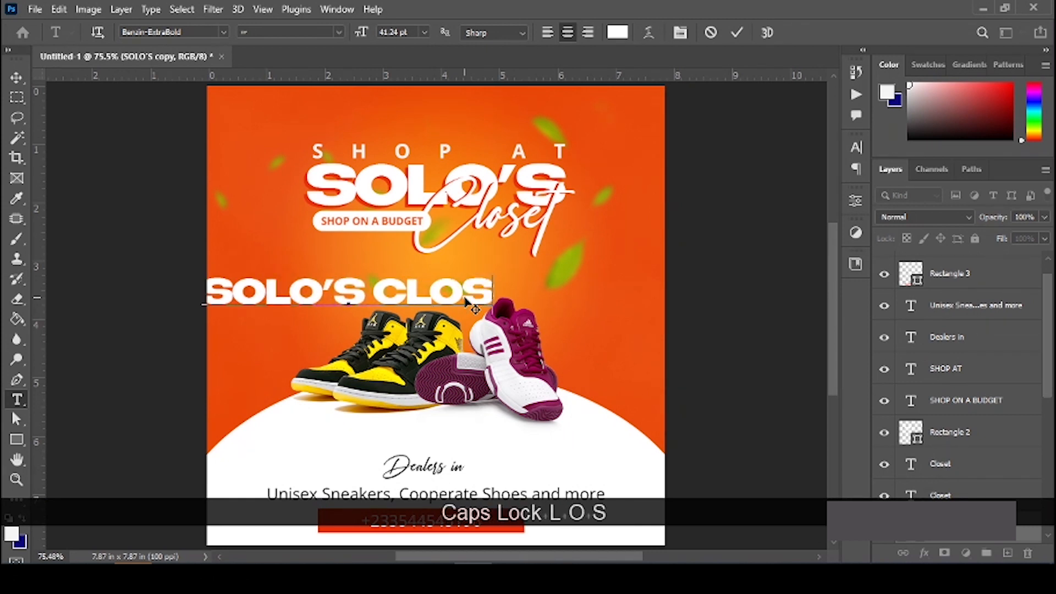
type("ET")
key("Return")
Step: Move SOLO'S CLOSET to the top above the headline and enlarge it to about 116%
key("v")
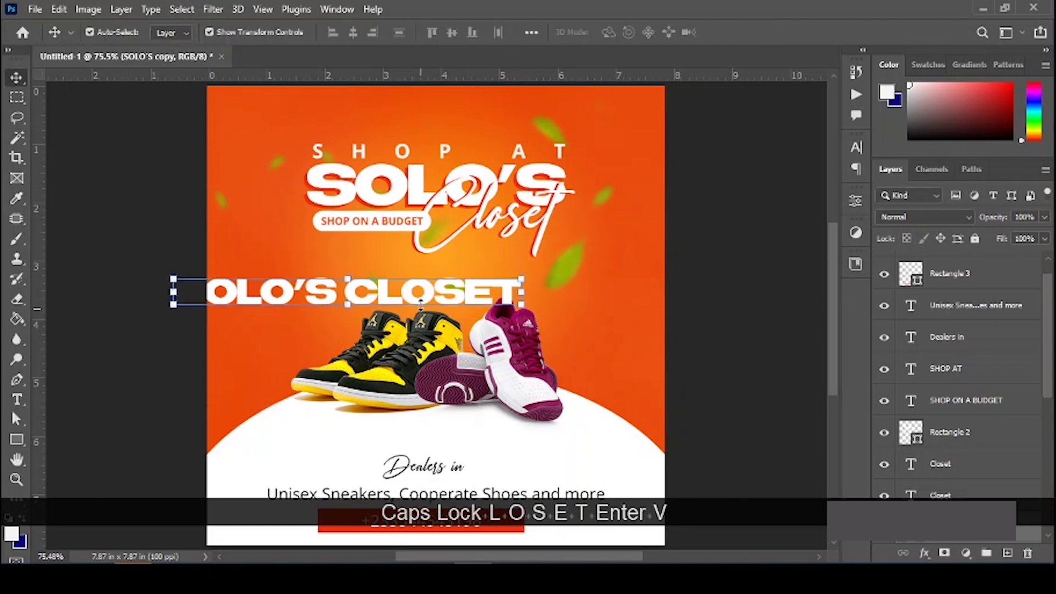
left_click_drag(420, 301, 499, 162)
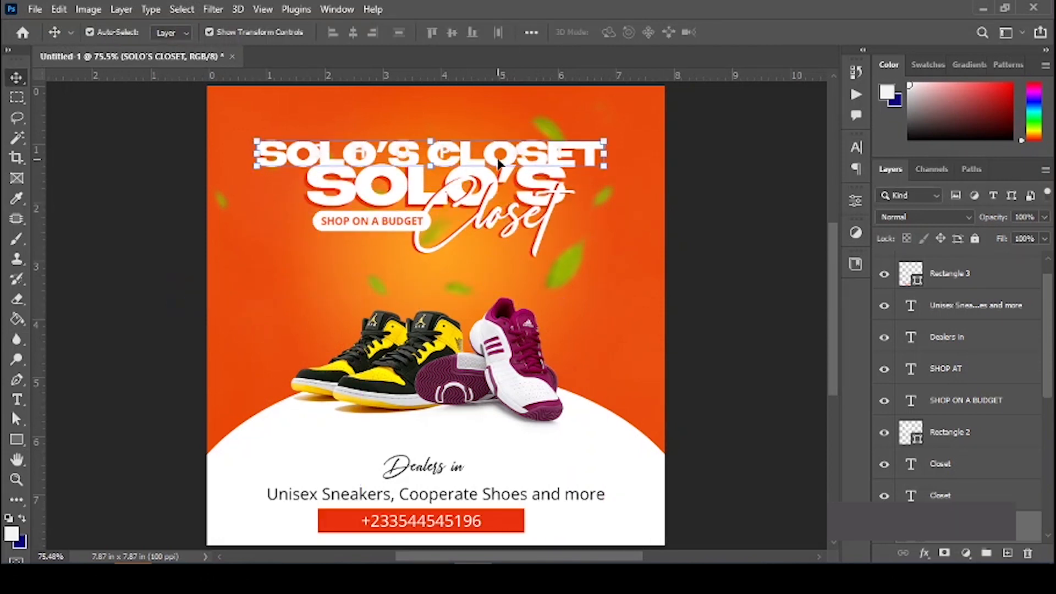
left_click_drag(604, 141, 629, 110)
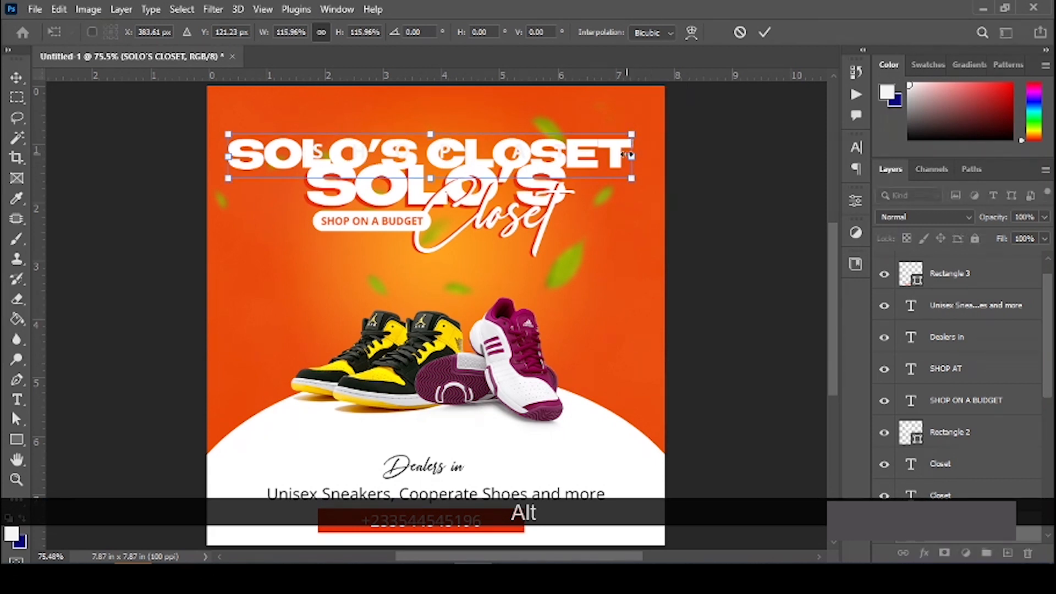
key("Return")
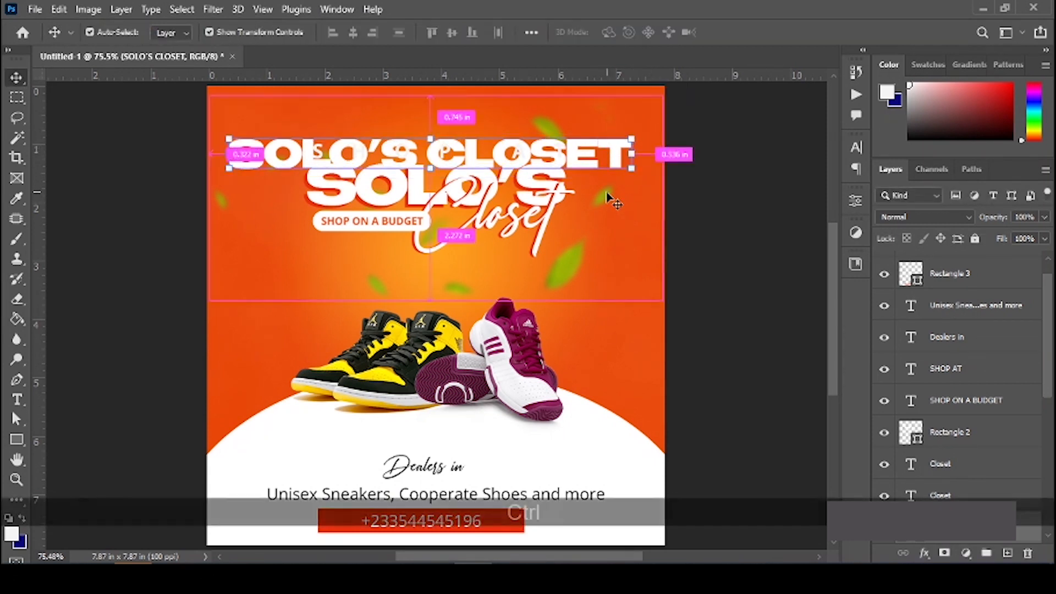
Step: Rotate the SOLO'S CLOSET line to exactly -15° using the Rotation field, then commit
key("ctrl+t")
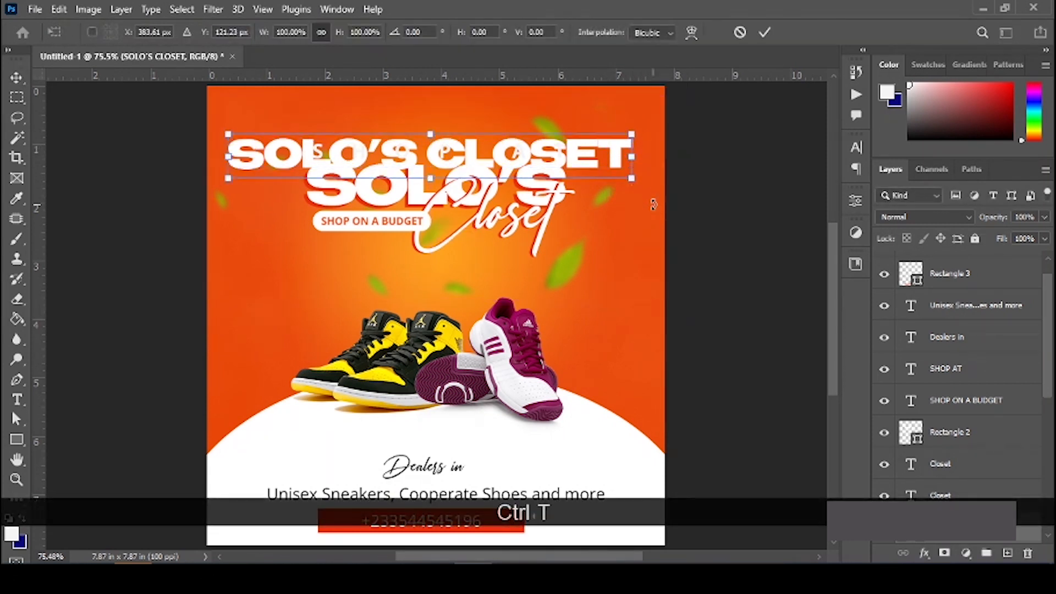
left_click_drag(660, 204, 701, 155)
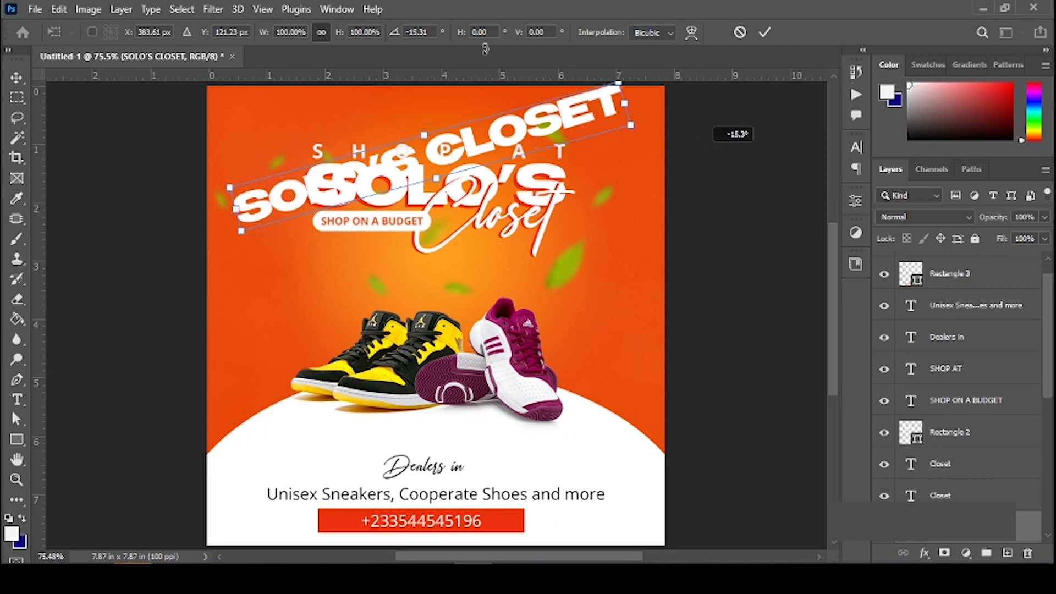
double_click(407, 32)
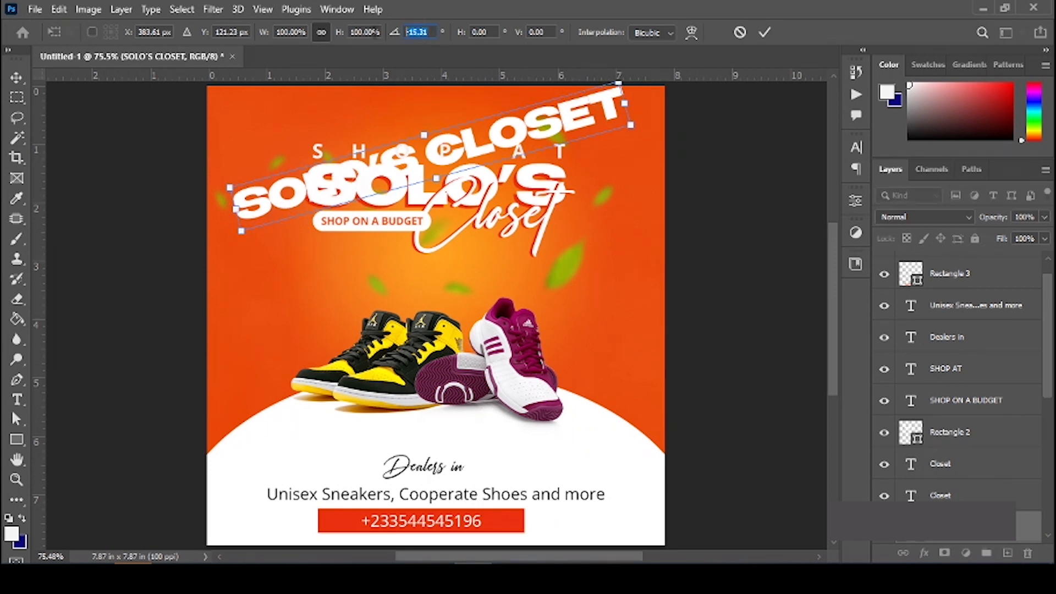
type("-2")
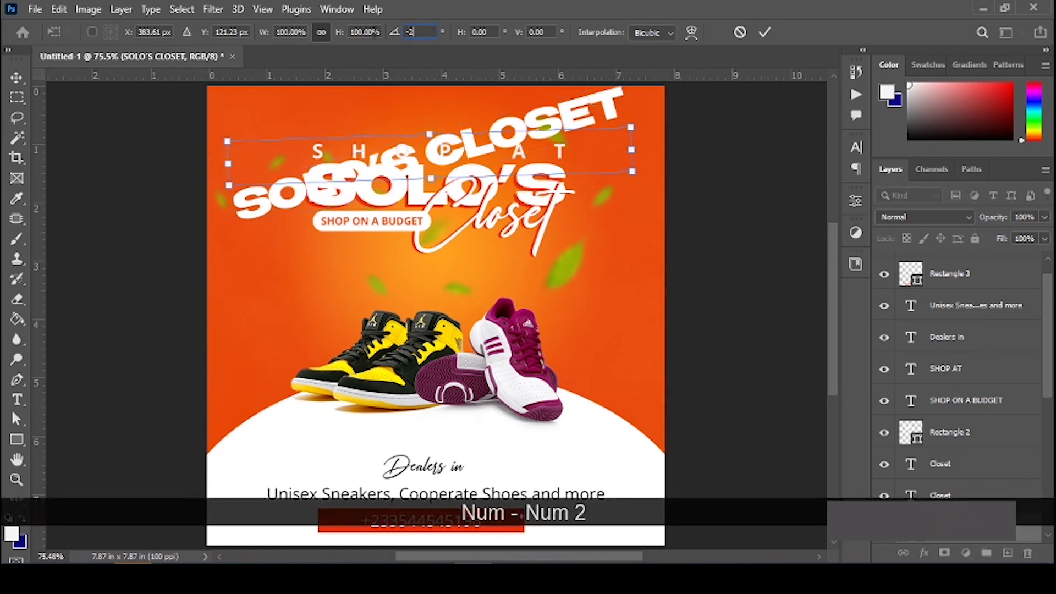
key("ctrl+a")
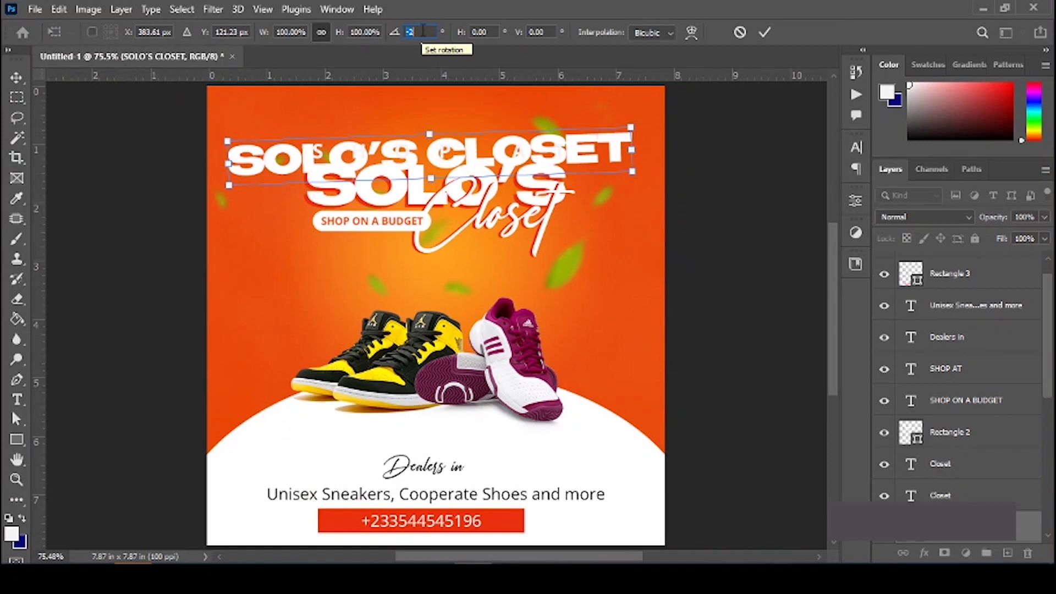
type("-15")
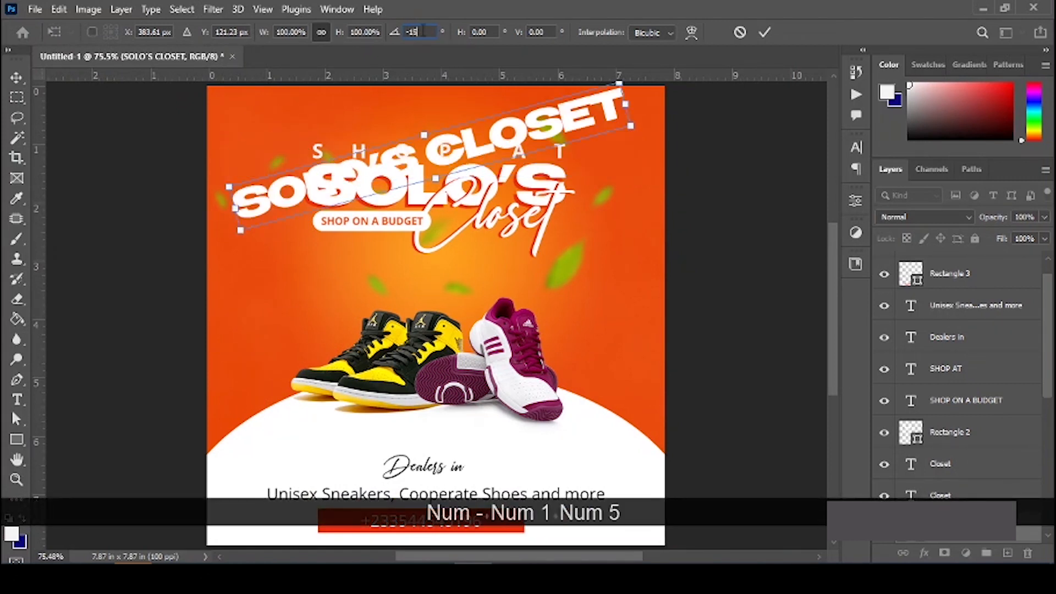
left_click(764, 33)
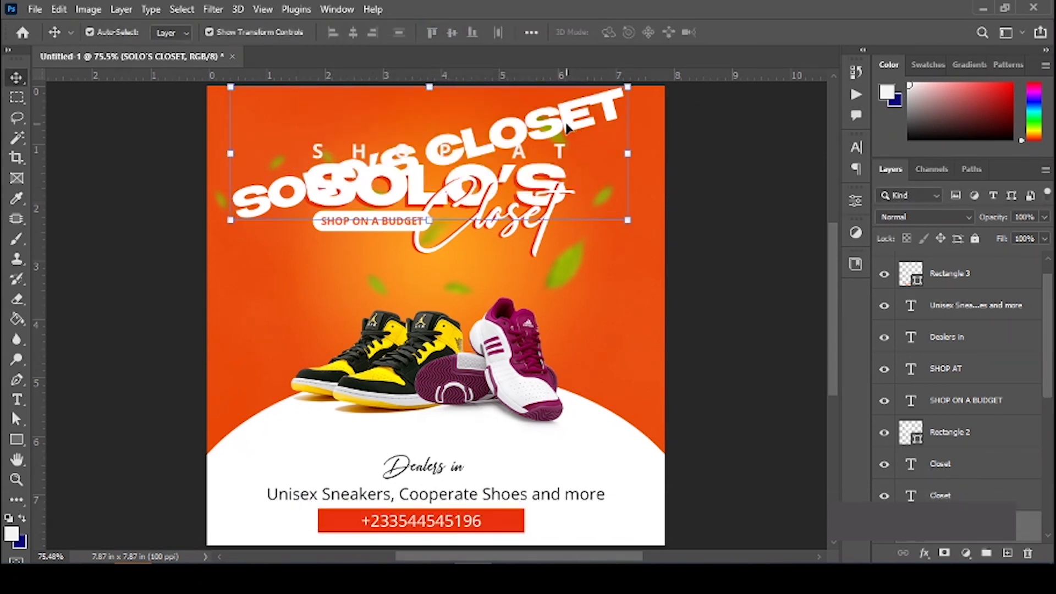
Step: Duplicate the tilted SOLO'S CLOSET text down the flyer into five copies and group them as Group 1
left_click_drag(568, 127, 573, 176)
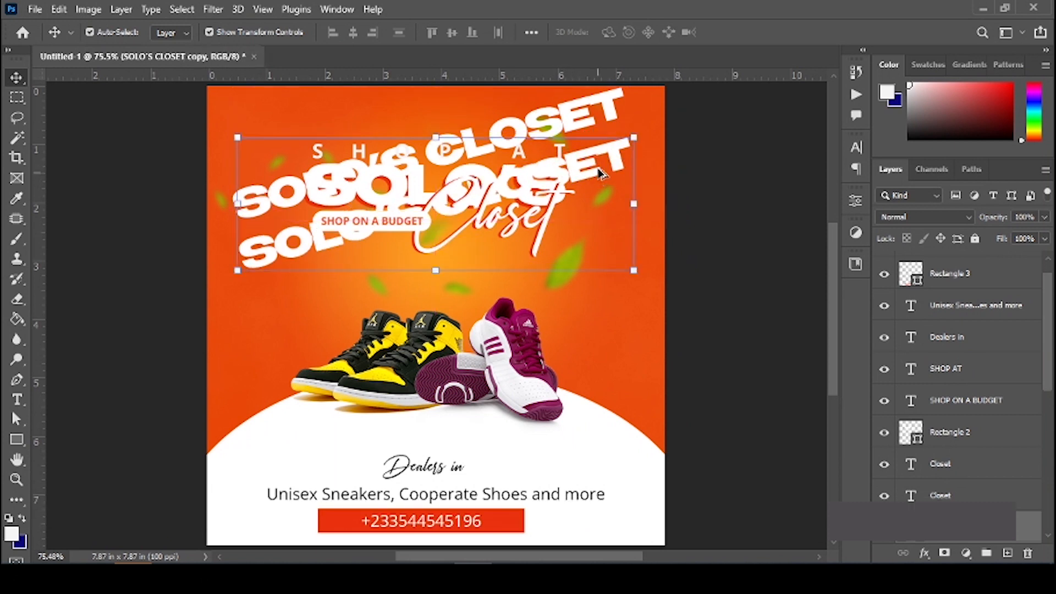
left_click_drag(618, 206, 627, 328)
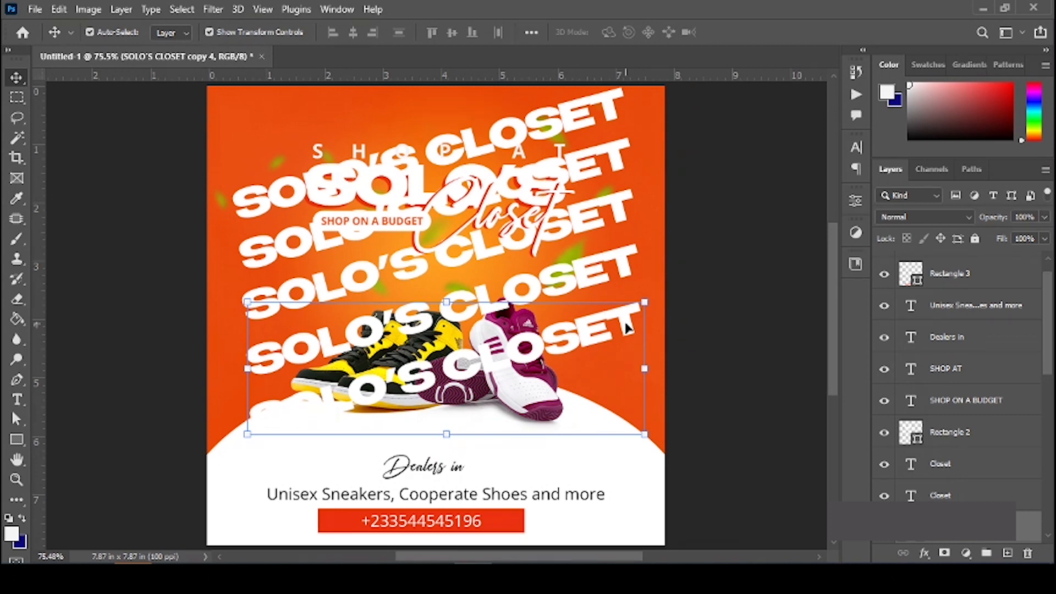
scroll(818, 424, "down", 1)
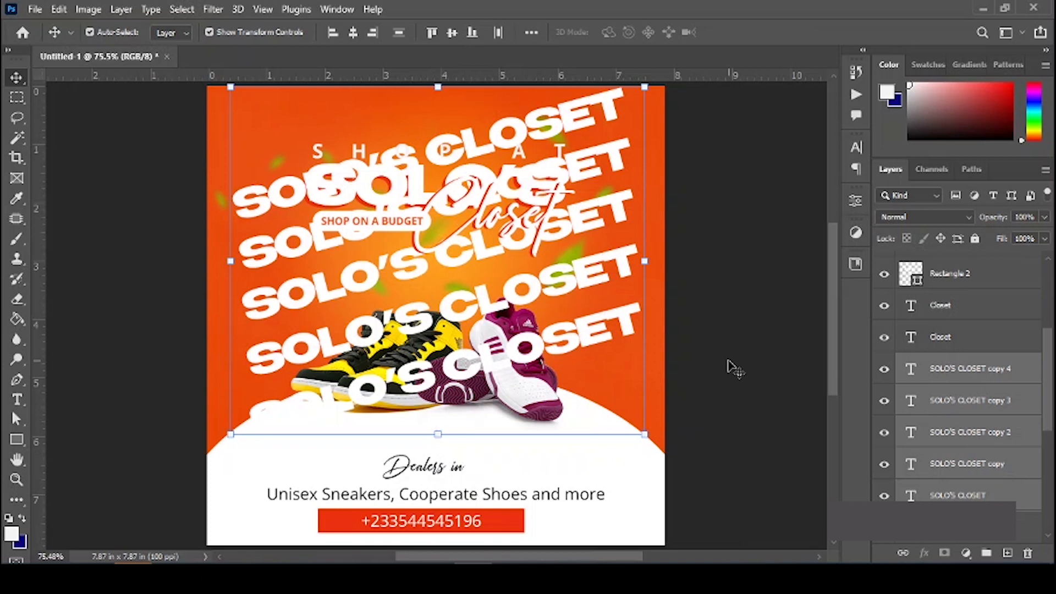
key("ctrl+g")
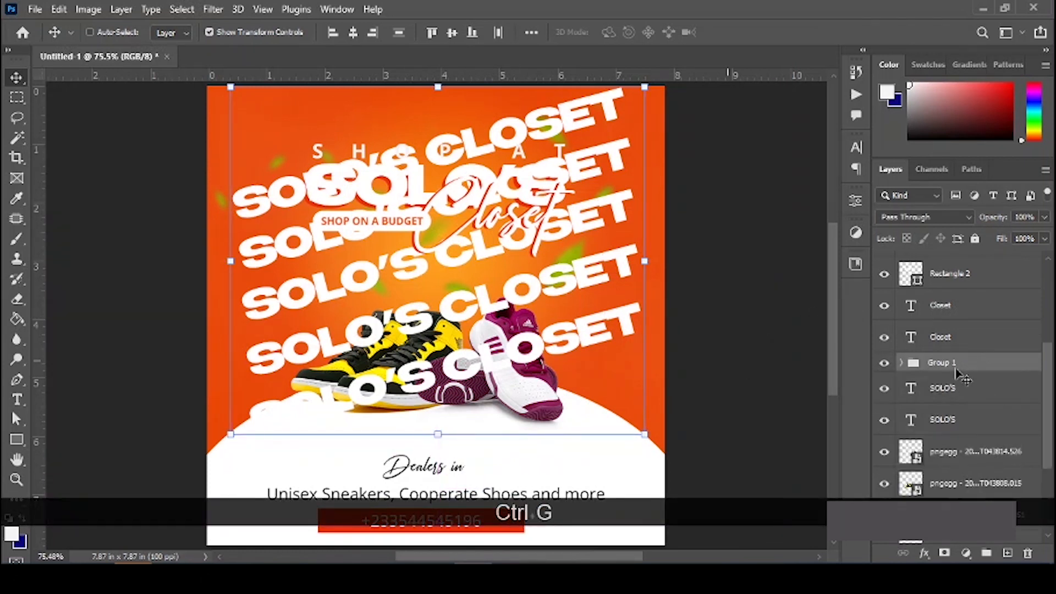
Step: Move Group 1 below Ellipse 1 behind the shoes and set its opacity to about 12%
left_click_drag(960, 376, 936, 405)
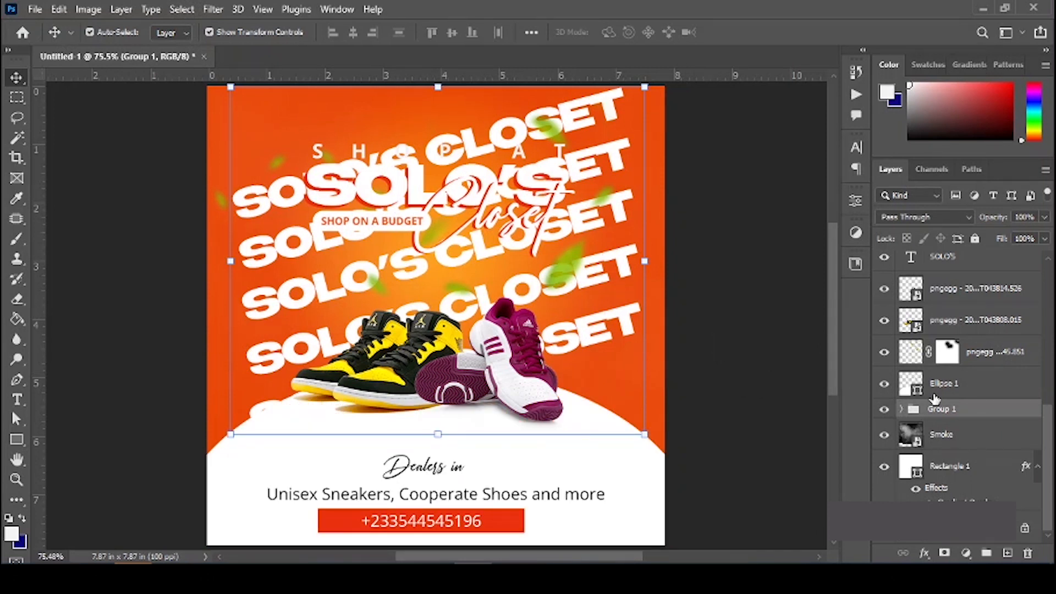
mouse_move(982, 219)
left_mouse_down()
mouse_move(928, 219)
mouse_move(975, 218)
left_mouse_up()
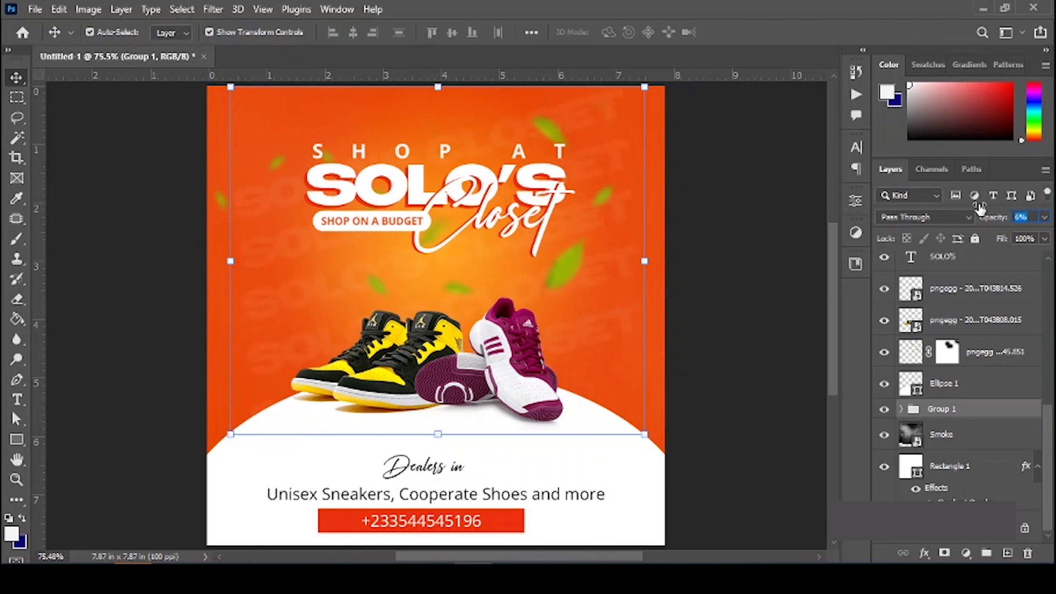
left_click_drag(979, 208, 983, 204)
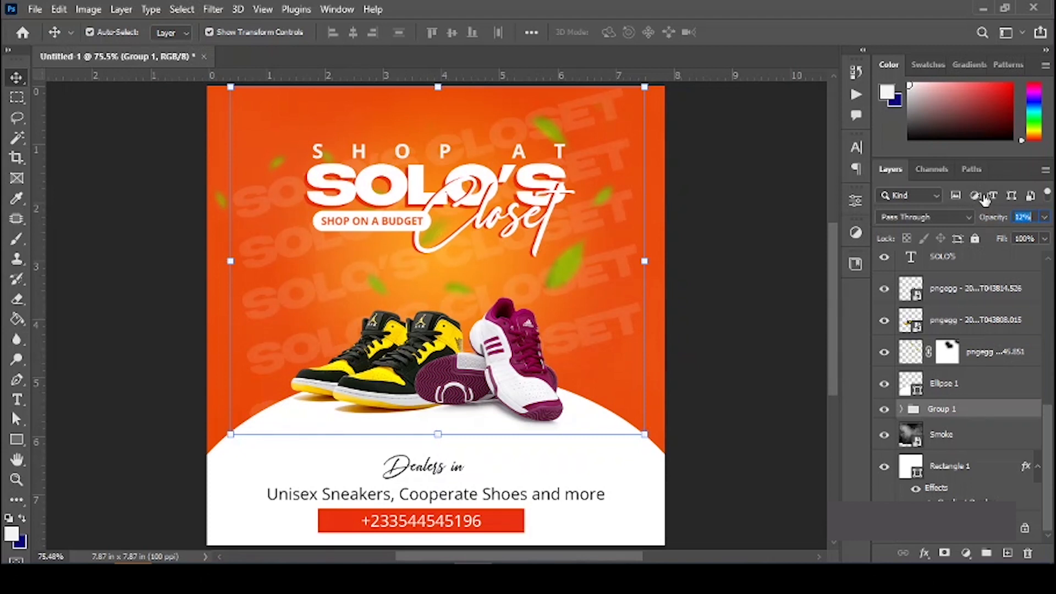
left_click(804, 284)
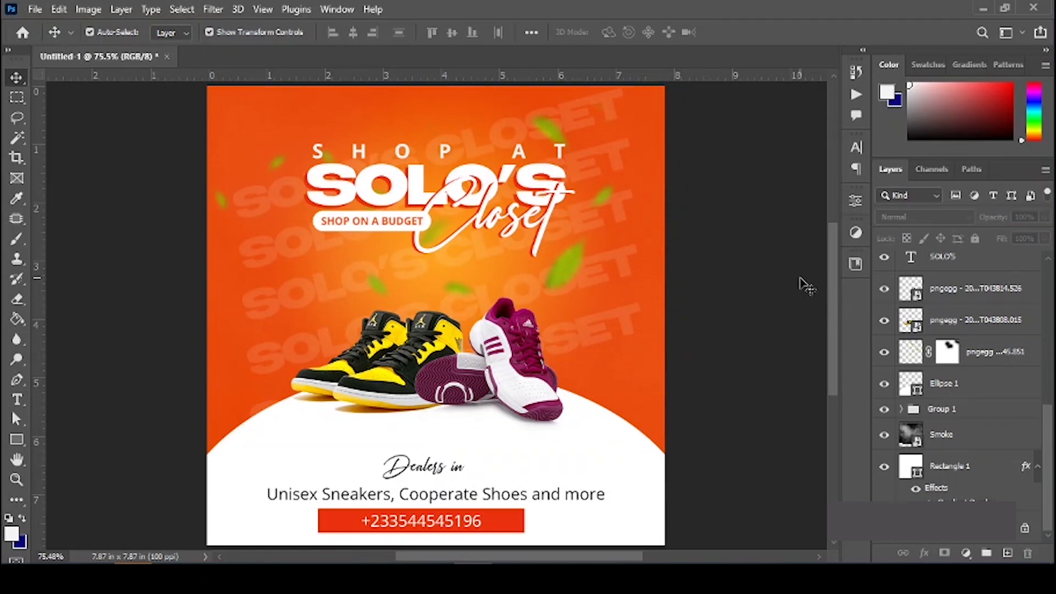
key("ctrl+0")
Step: Enlarge both shoe images together to about 111%
left_click(466, 369)
key("shift")
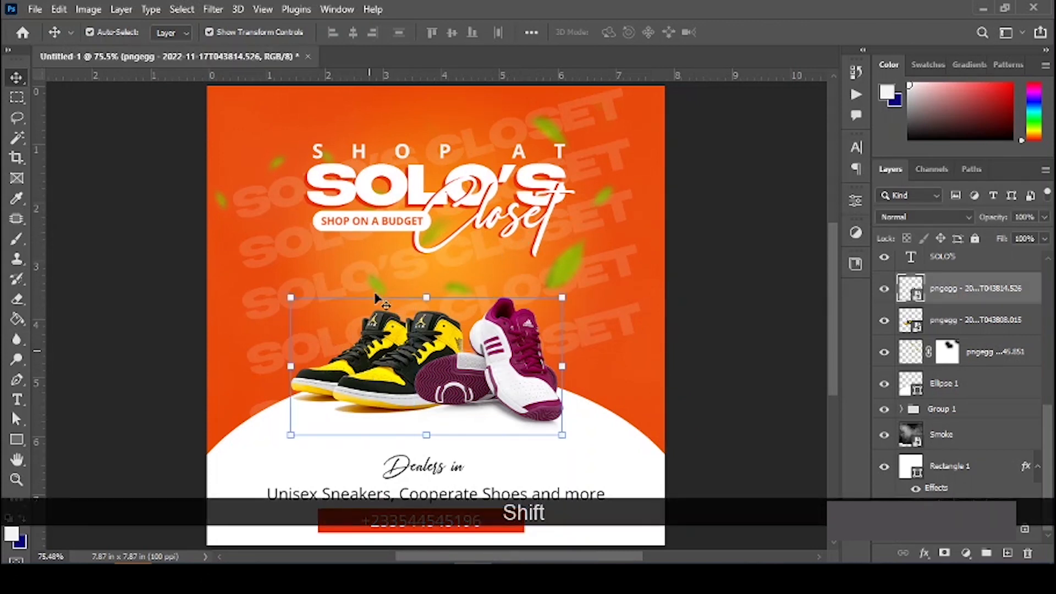
left_click(339, 300, "shift")
left_click_drag(420, 295, 427, 279)
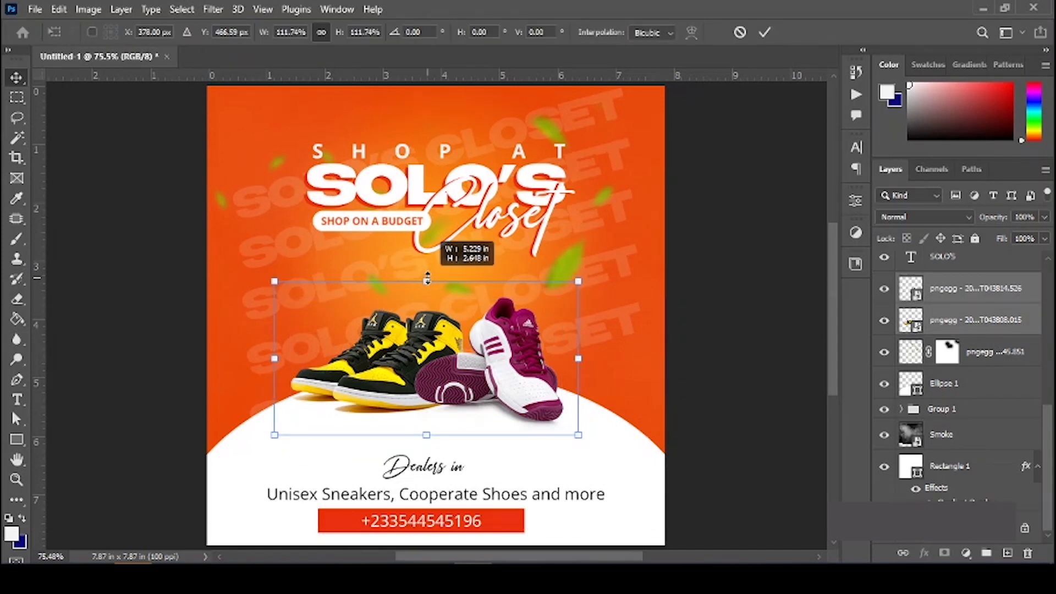
left_click_drag(427, 279, 427, 281)
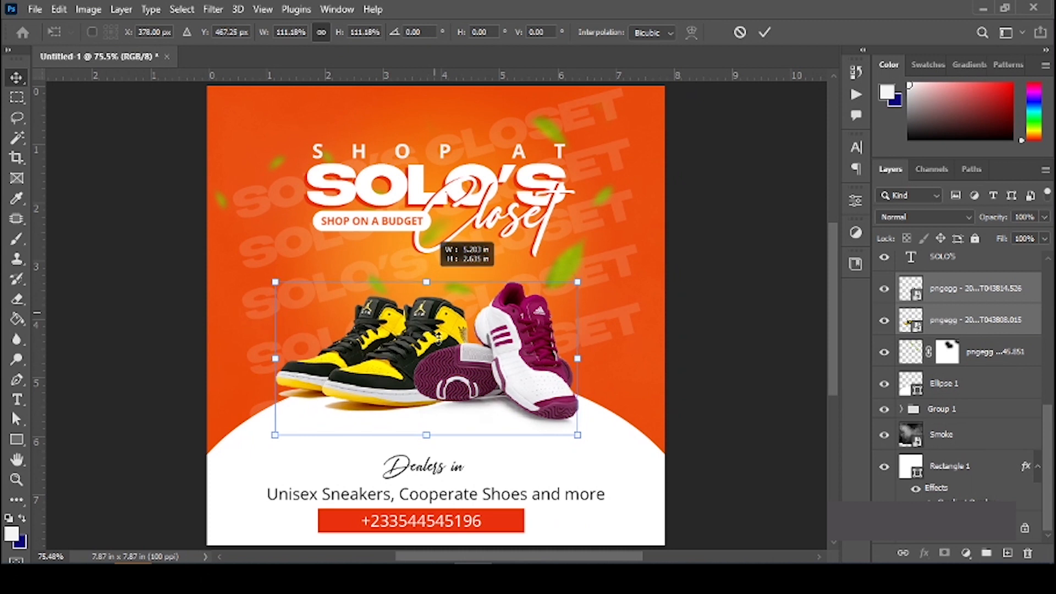
key("Return")
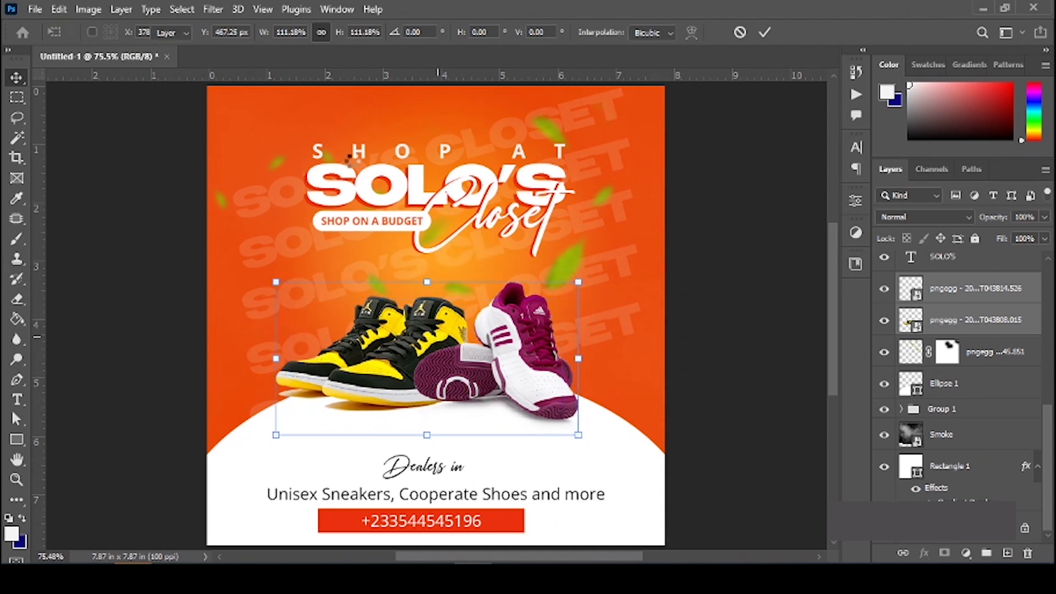
Step: Group the layers from Ellipse 1 down to Rectangle 1 as Background with a blue label
left_click(965, 411)
left_click(960, 395)
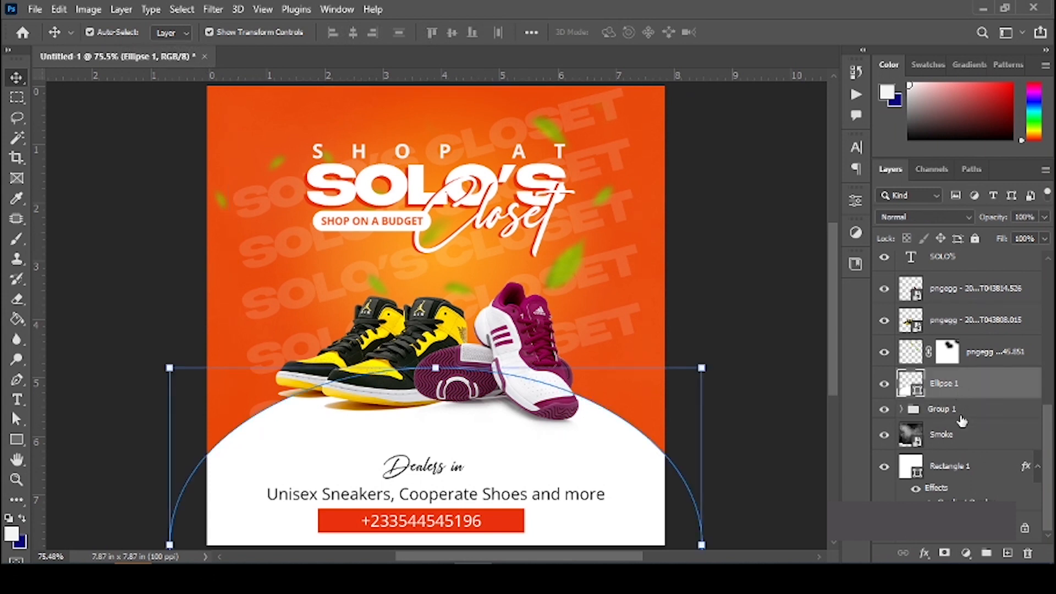
left_click(962, 477, "shift")
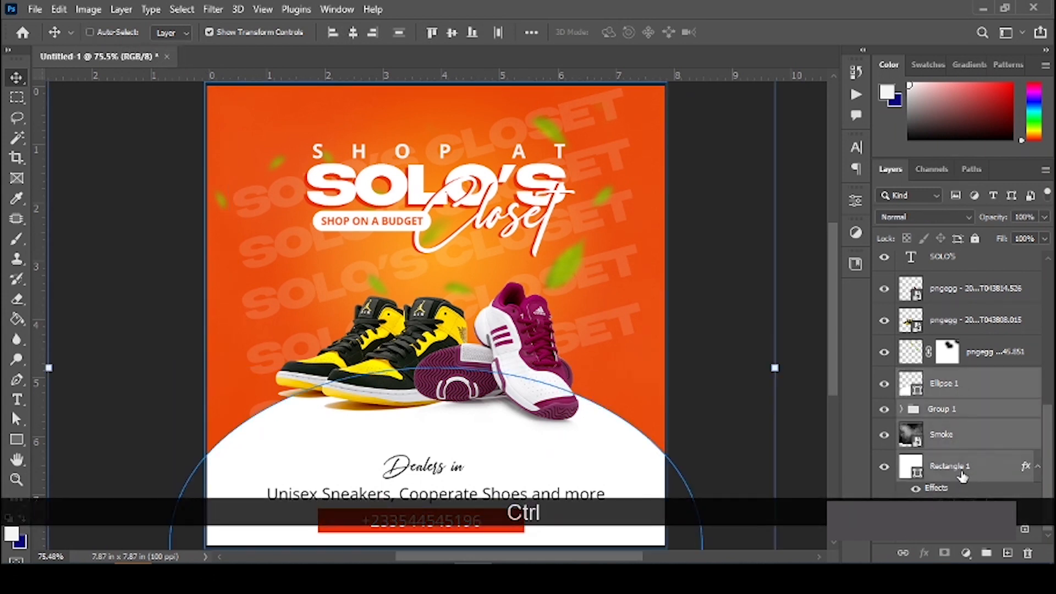
key("ctrl+g")
double_click(947, 501)
type("bACKGROUND")
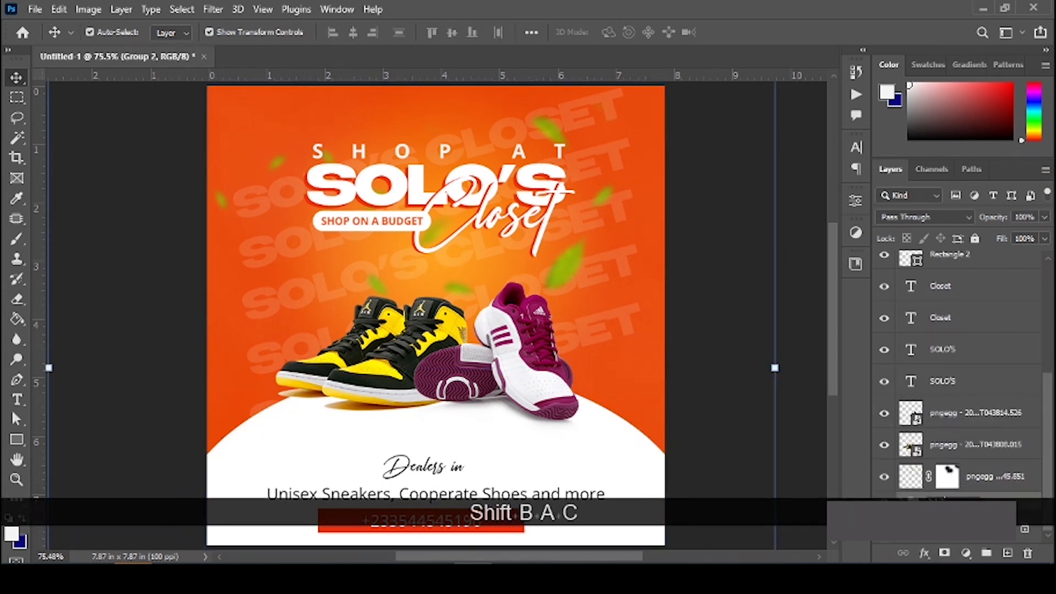
key("ctrl+a")
key("Caps_Lock")
type("Background")
key("Return")
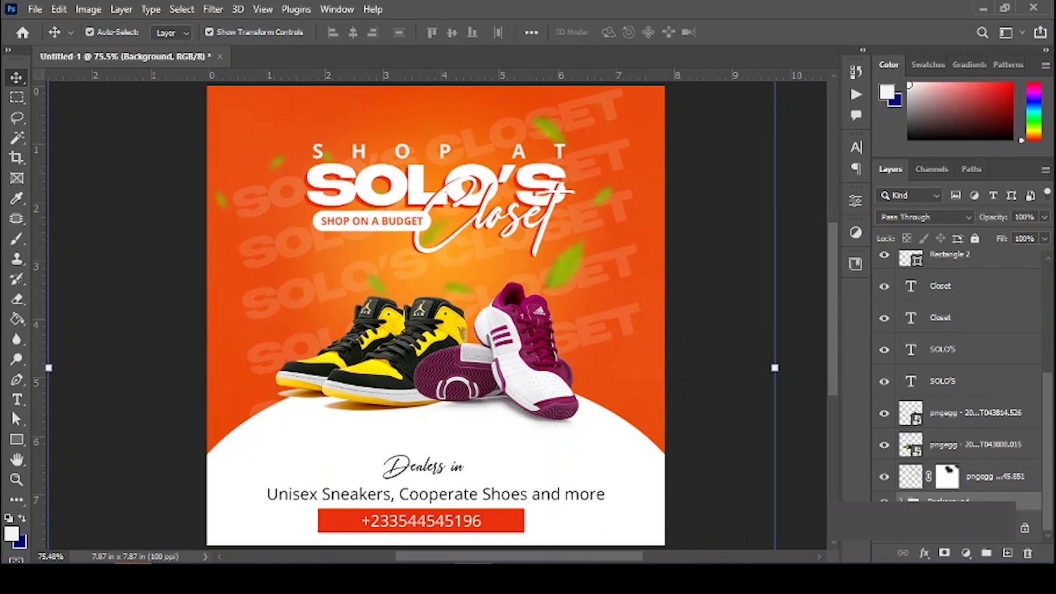
right_click(954, 497)
mouse_move(859, 567)
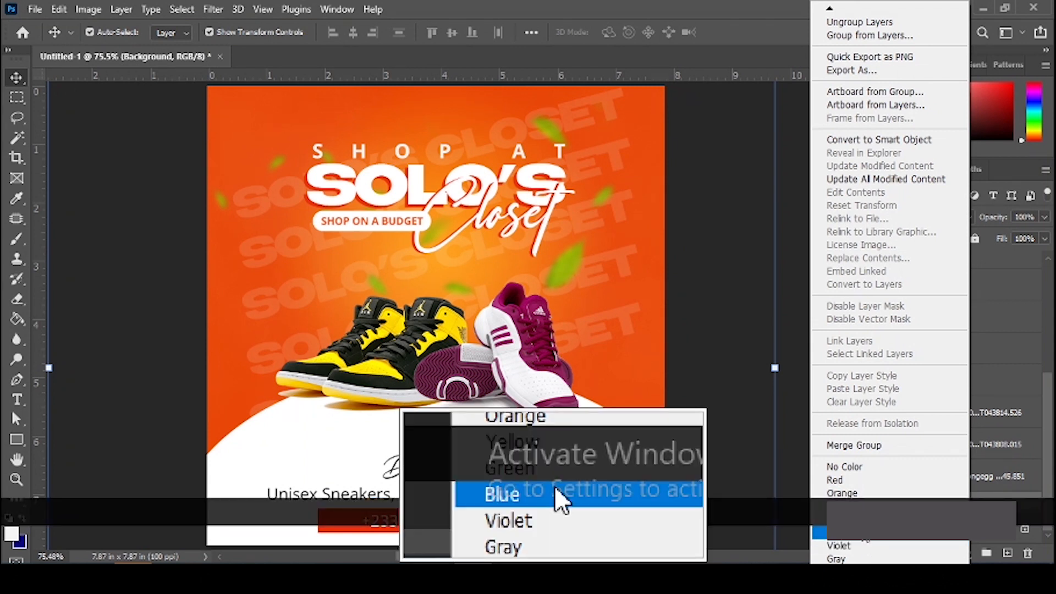
left_click(841, 533)
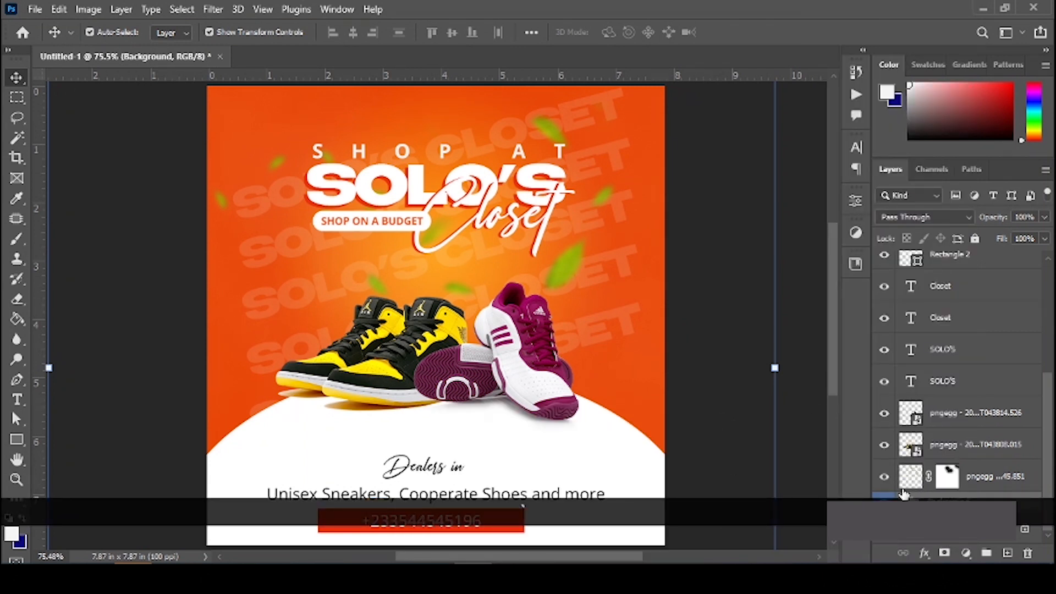
Step: Toggle the falling leaves layer's visibility to check it, then collapse the Leaf group
left_click(989, 479)
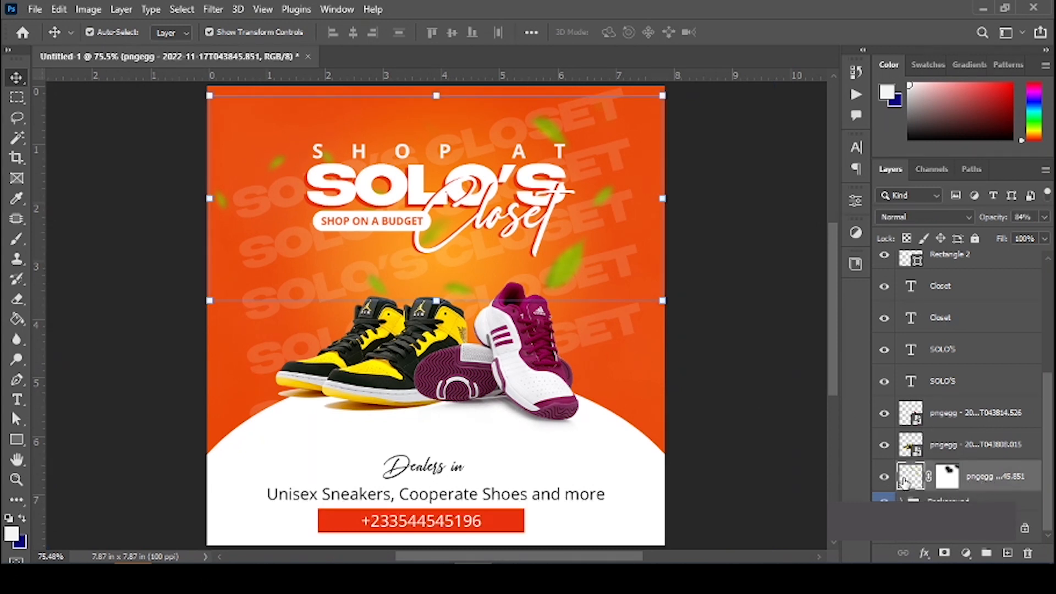
left_click(882, 479)
left_click(882, 479)
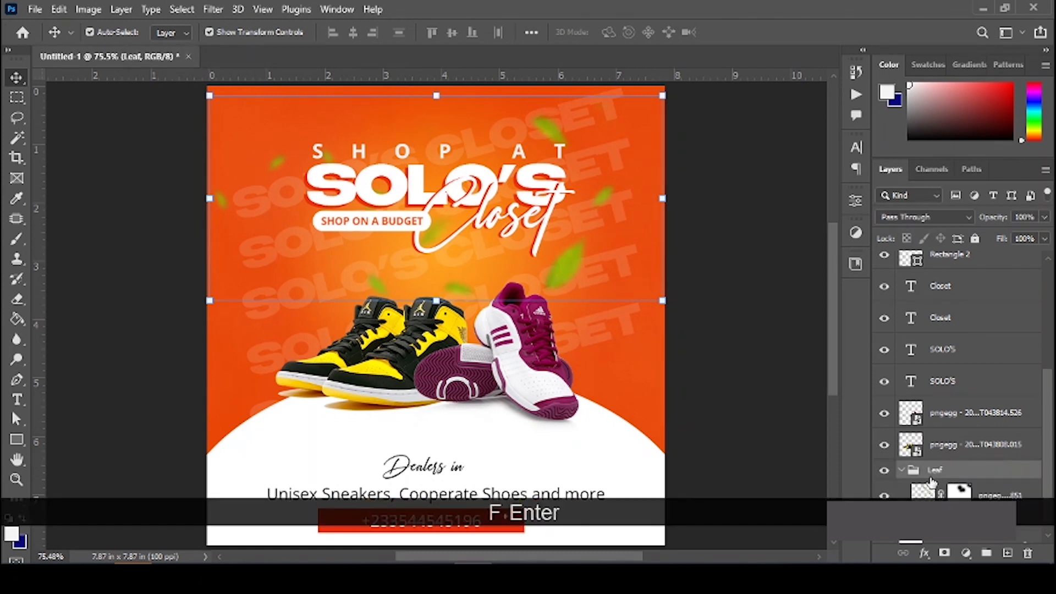
left_click(899, 472)
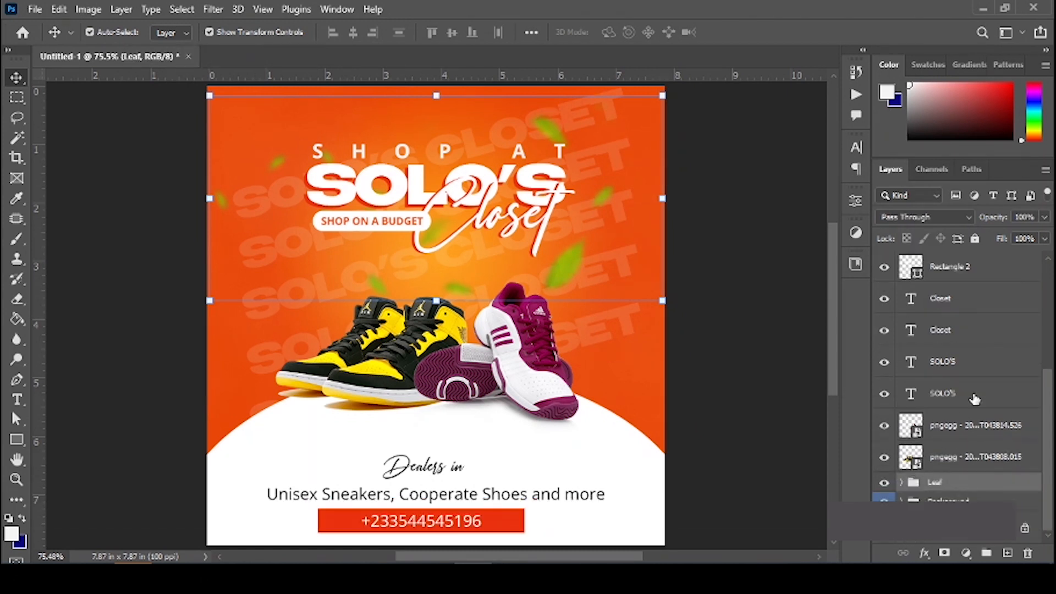
Step: Group the text layers from Unisex through Closet, excluding Rectangle 2, as 'Text & Infos'
left_click(973, 388)
scroll(973, 385, "up", 5)
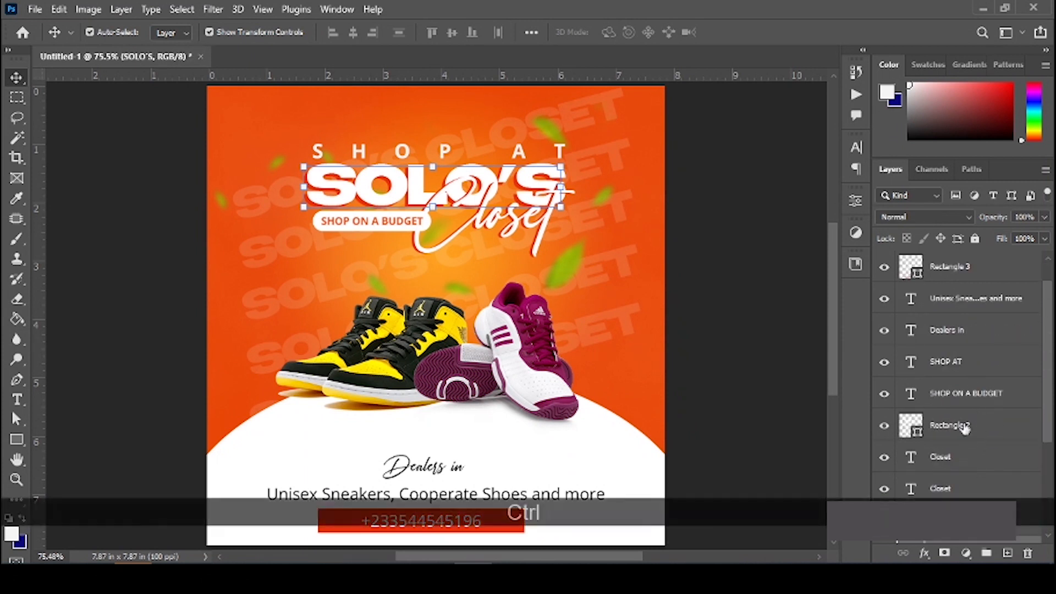
left_click(959, 396, "shift")
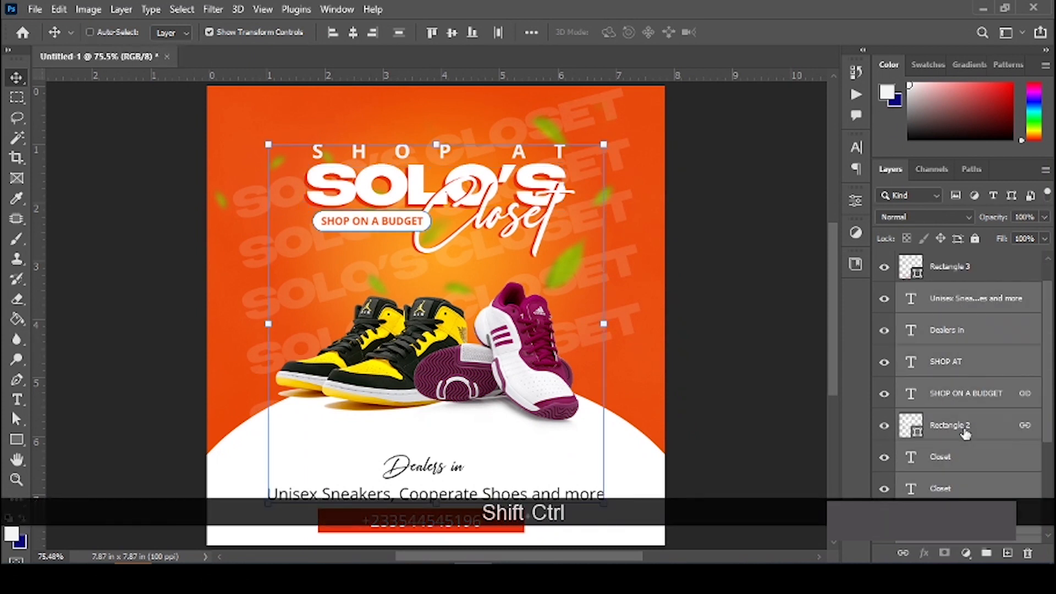
left_click(966, 433, "ctrl")
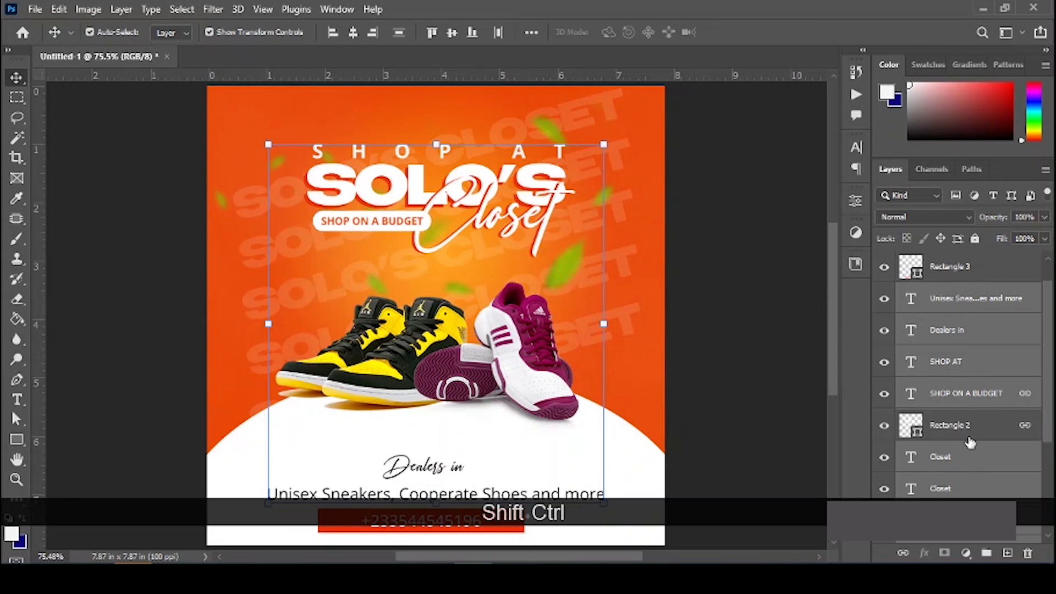
key("ctrl+g")
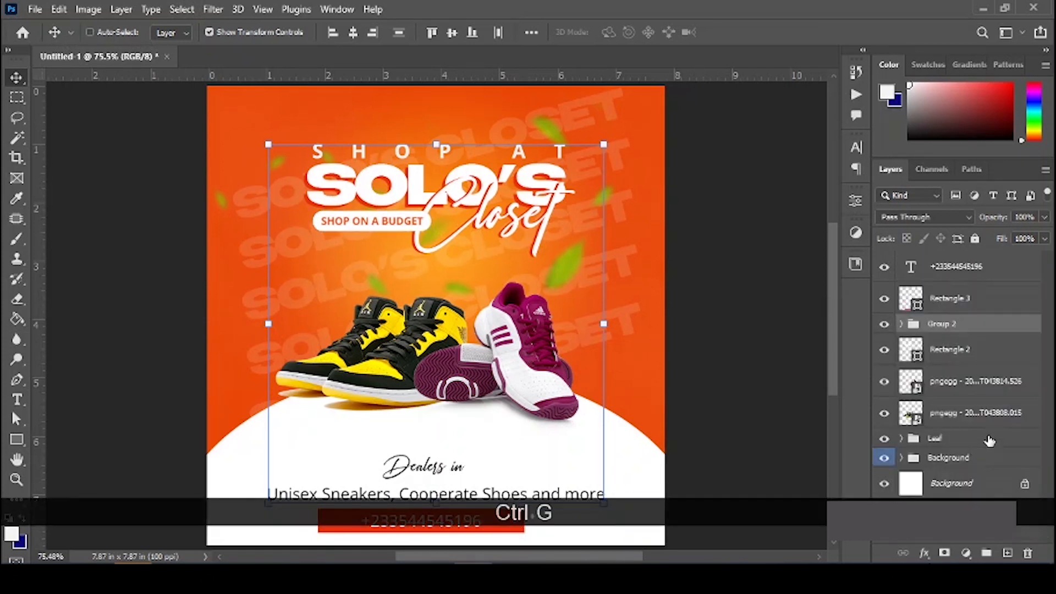
double_click(941, 323)
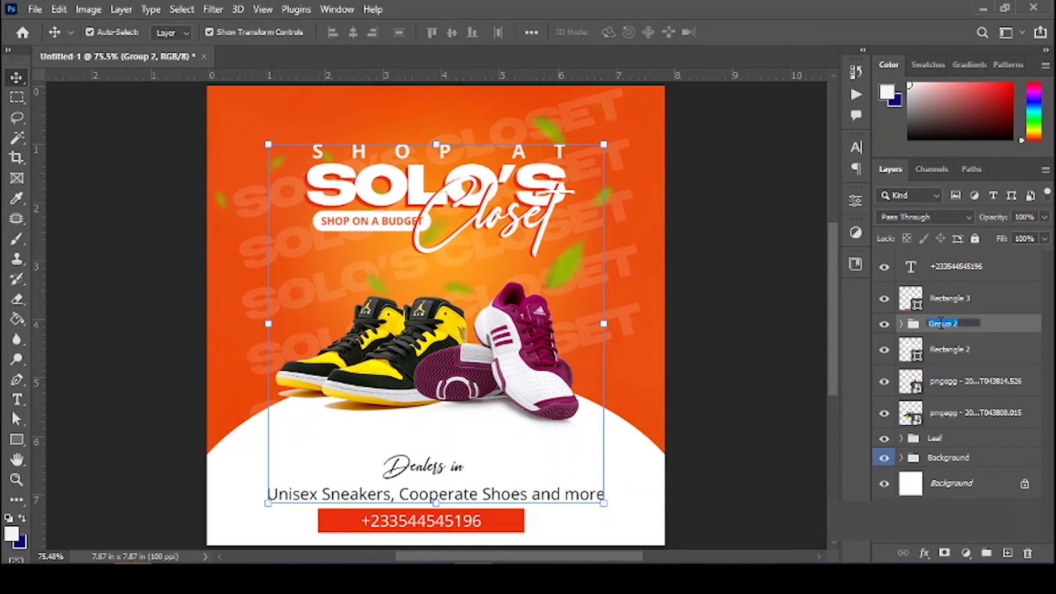
type("Te")
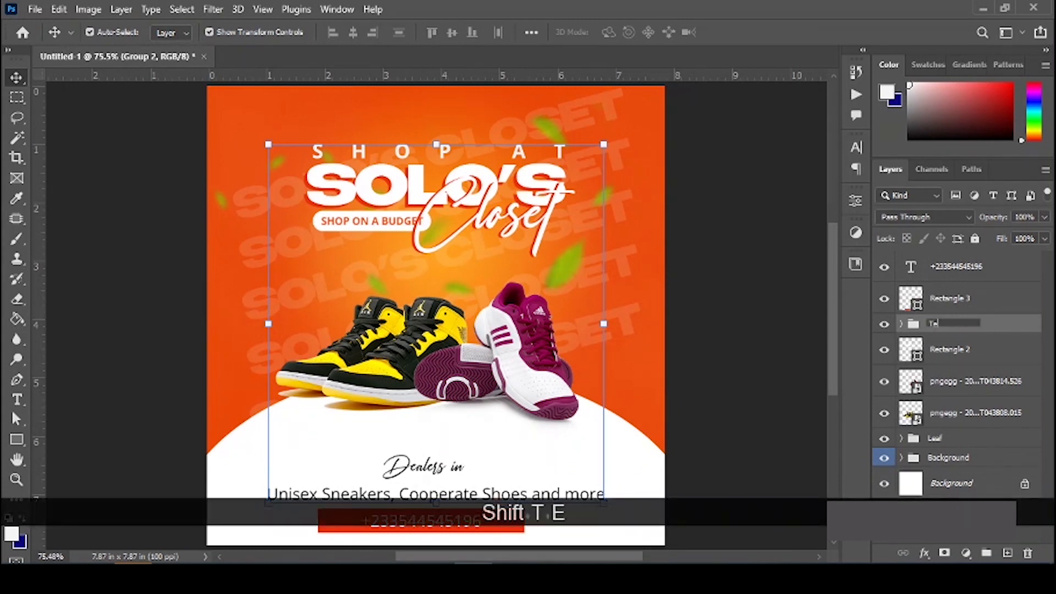
type("xt ")
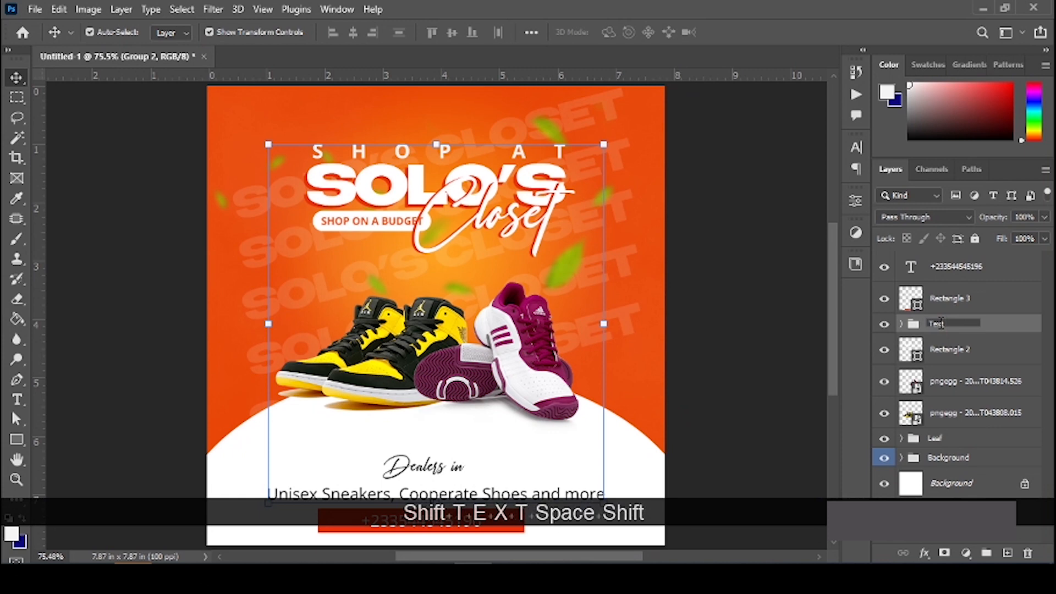
type("& Infos")
key("Return")
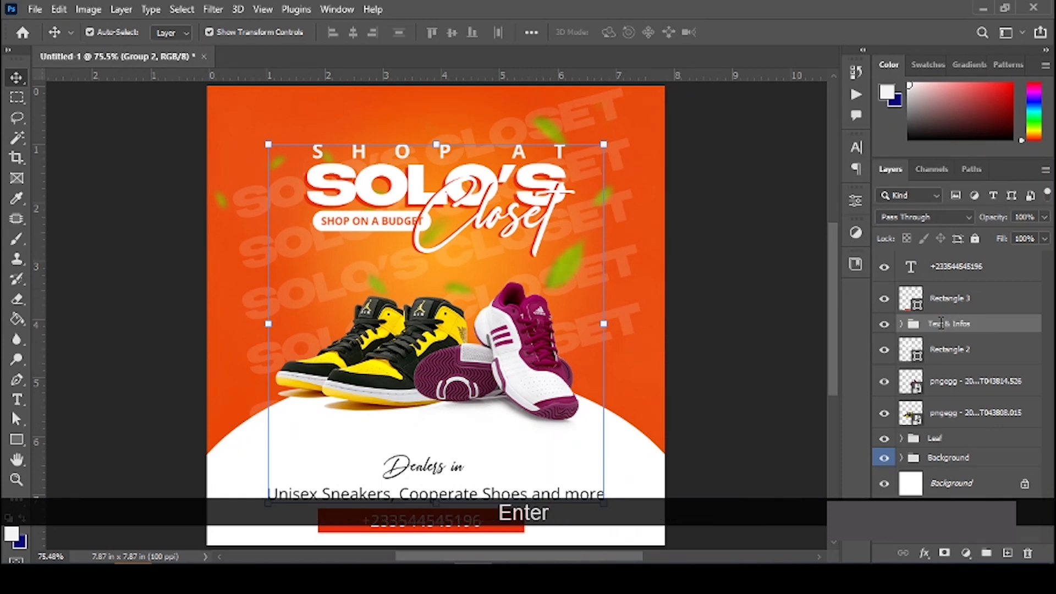
Step: Label Text & Infos green, move the phone-number layer into it and Rectangle 3 below it
right_click(935, 325)
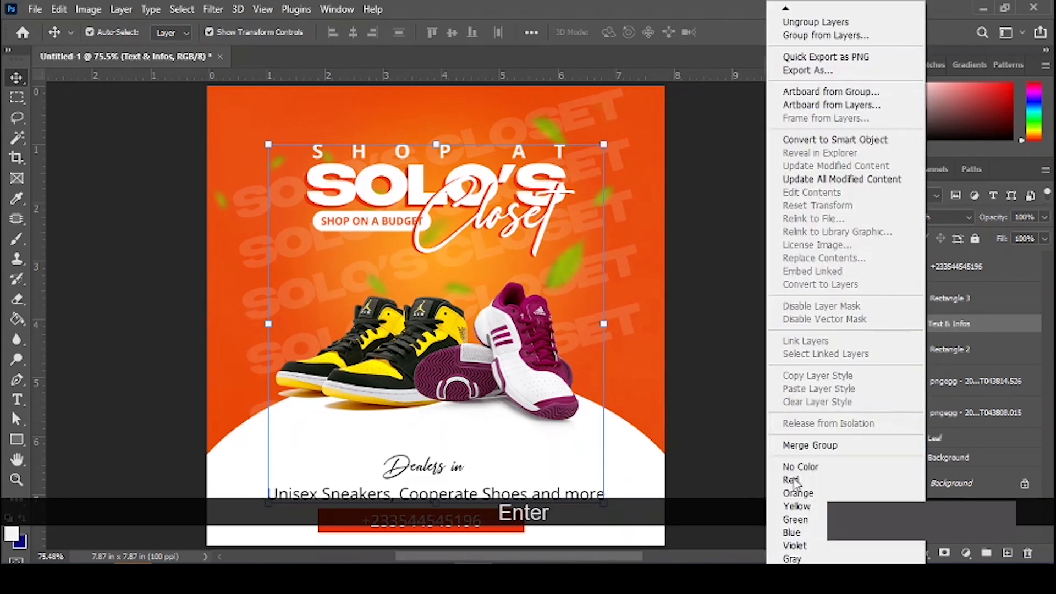
left_click(804, 520)
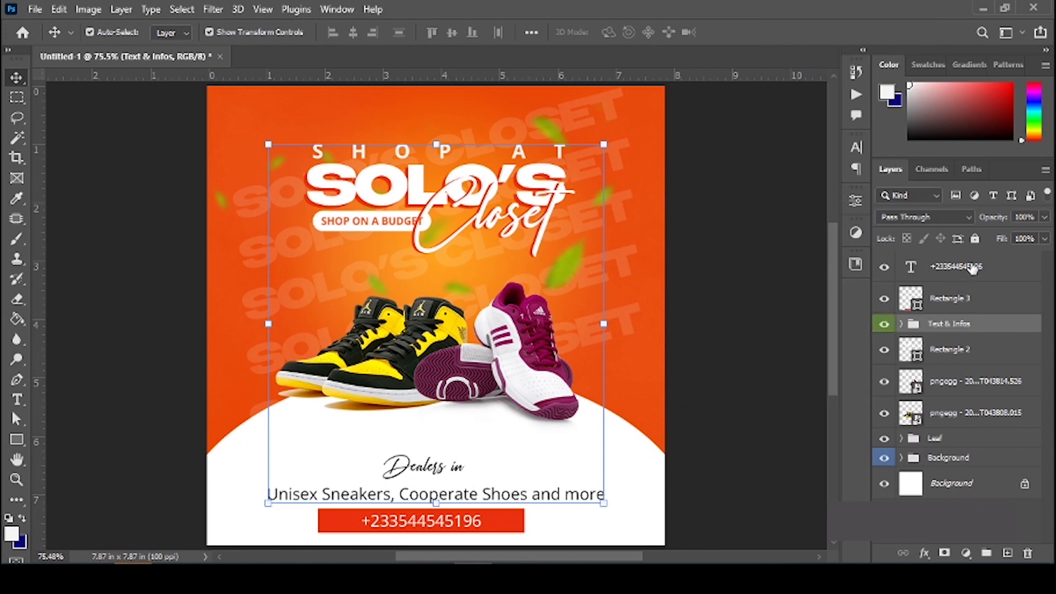
left_click_drag(972, 269, 959, 324)
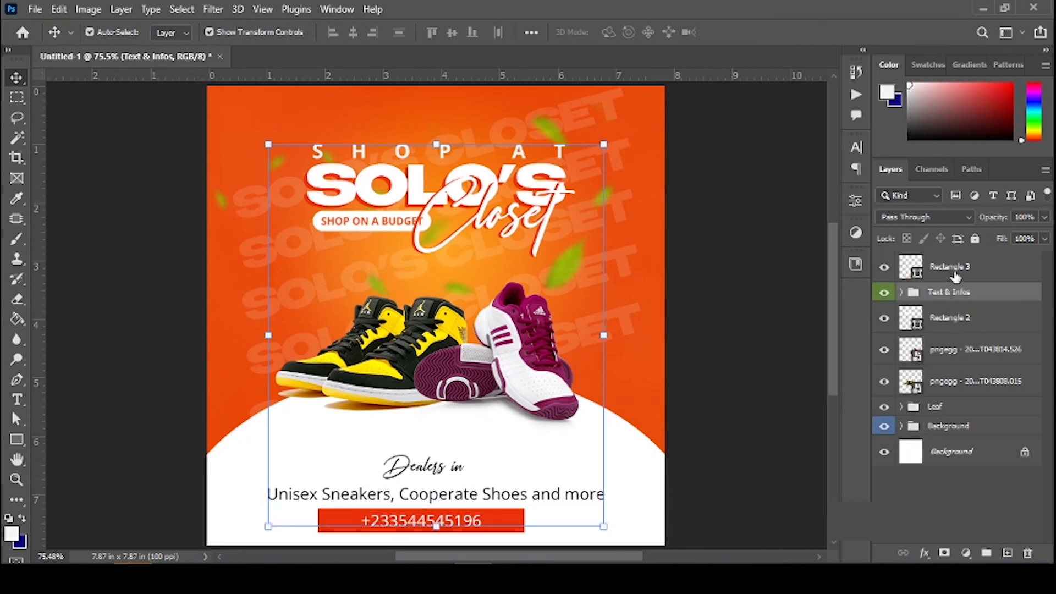
left_click_drag(959, 269, 962, 305)
Step: Group the yellow and purple sneaker images and name the group Shoes
key("shift")
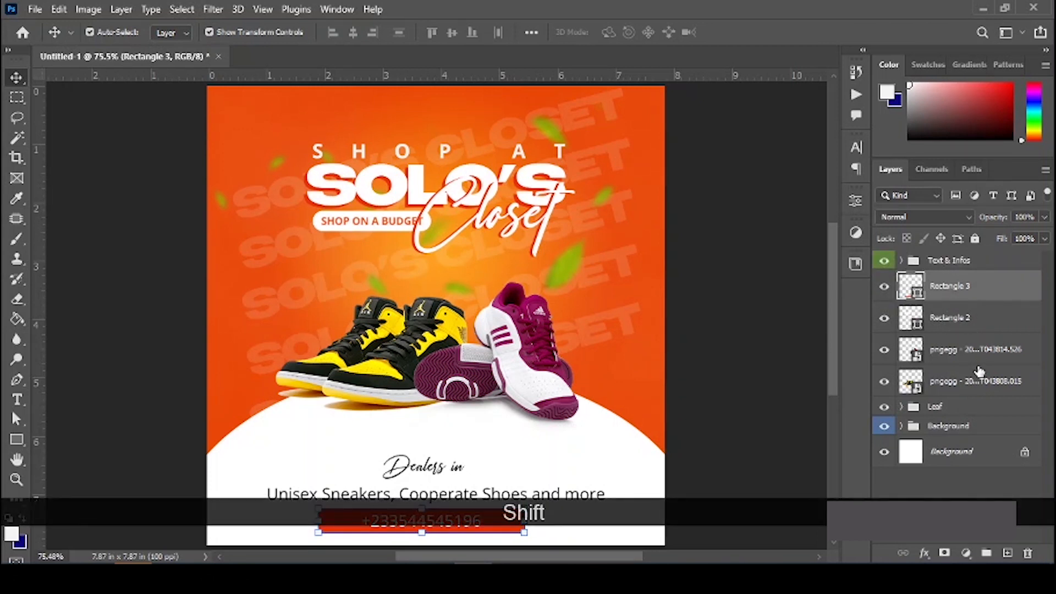
left_click(967, 378)
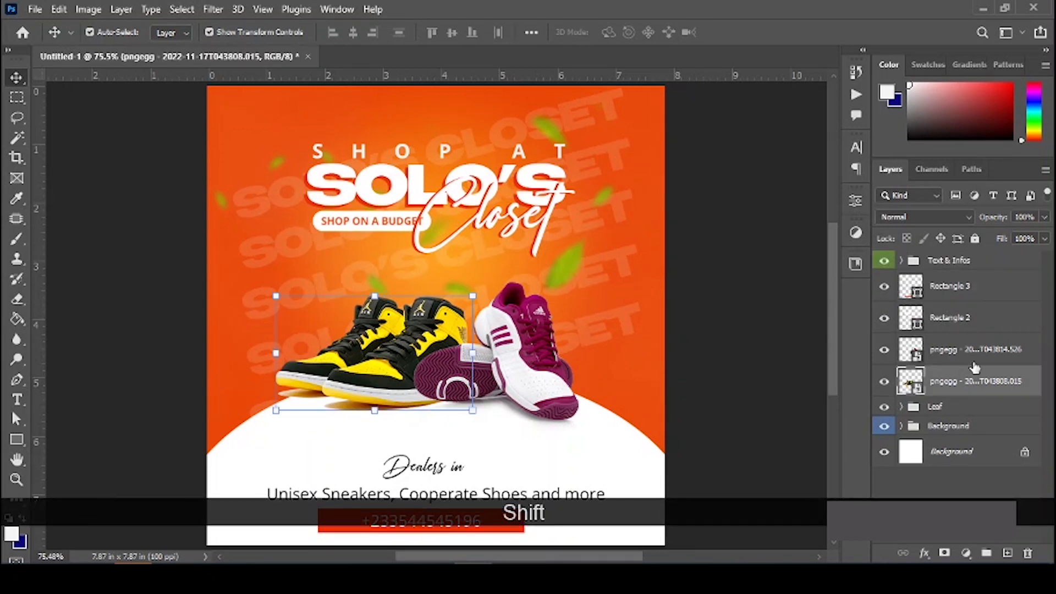
left_click(974, 358, "shift")
key("ctrl+g")
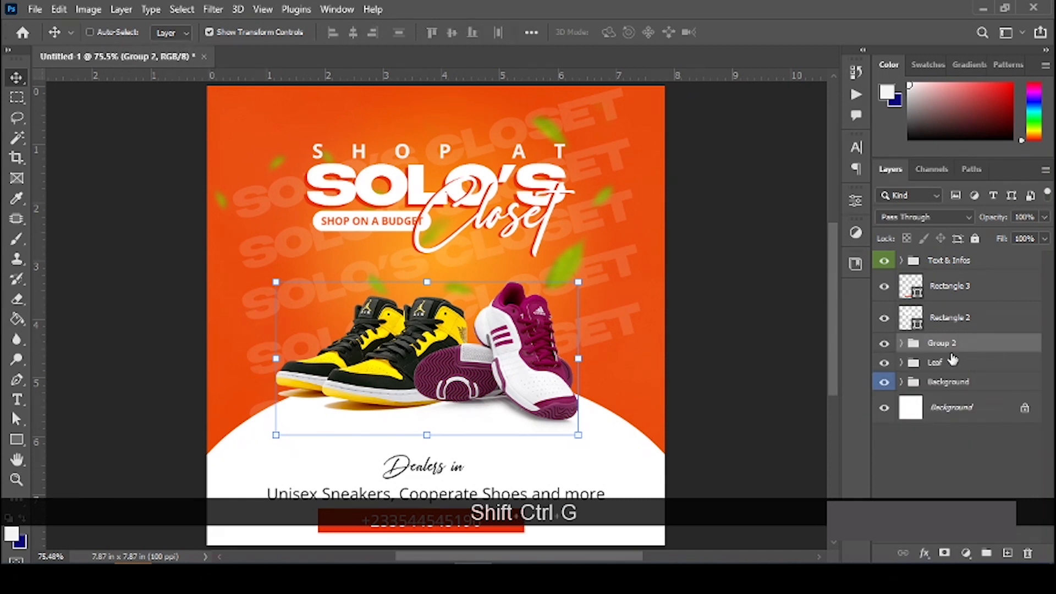
double_click(942, 343)
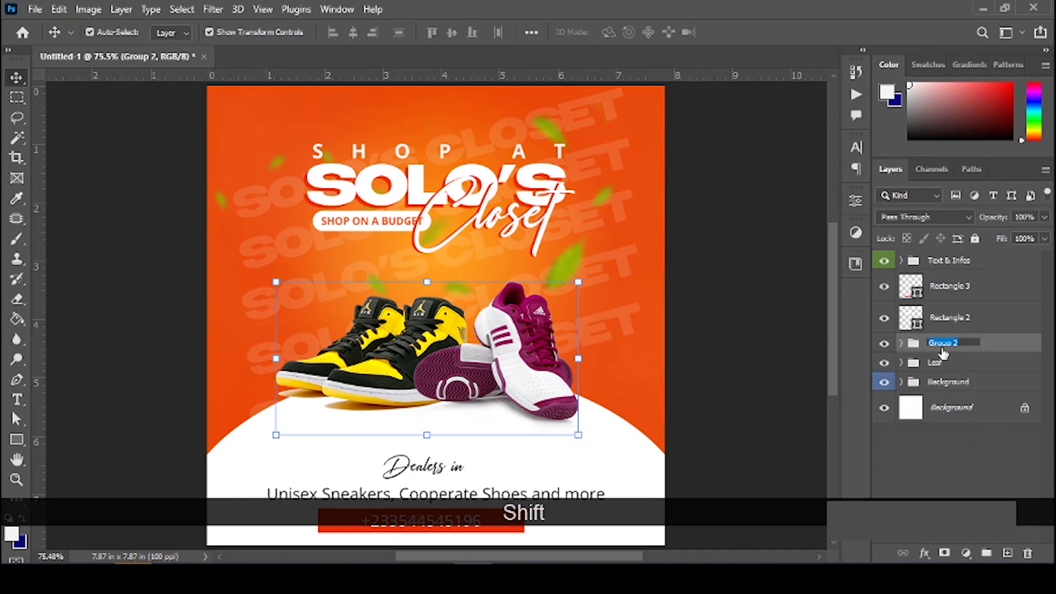
type("Shio")
key("BackSpace")
key("BackSpace")
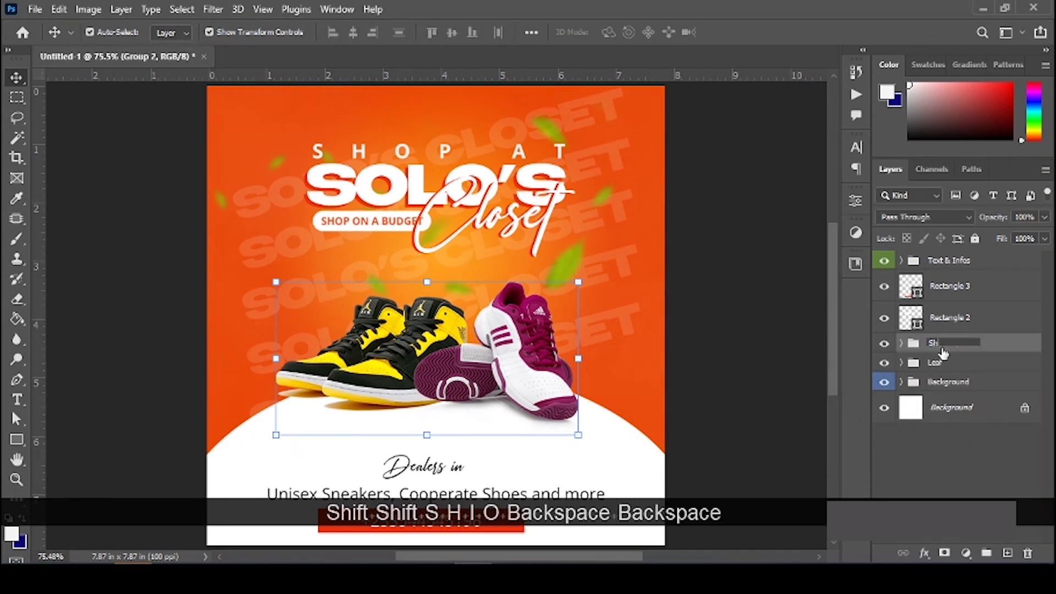
type("hoes")
key("BackSpace")
key("BackSpace")
key("BackSpace")
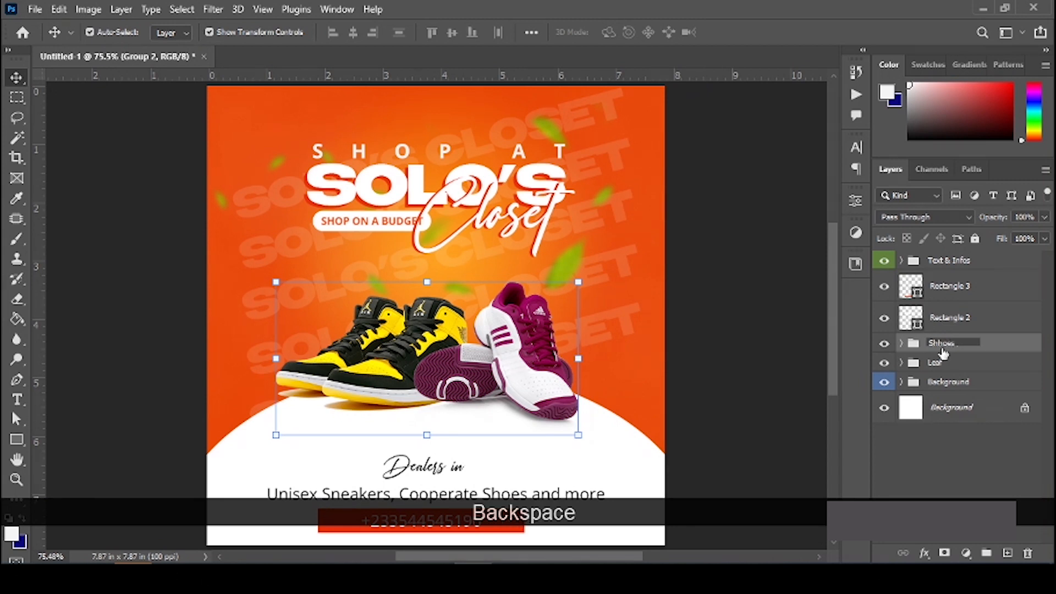
key("BackSpace")
type("oes")
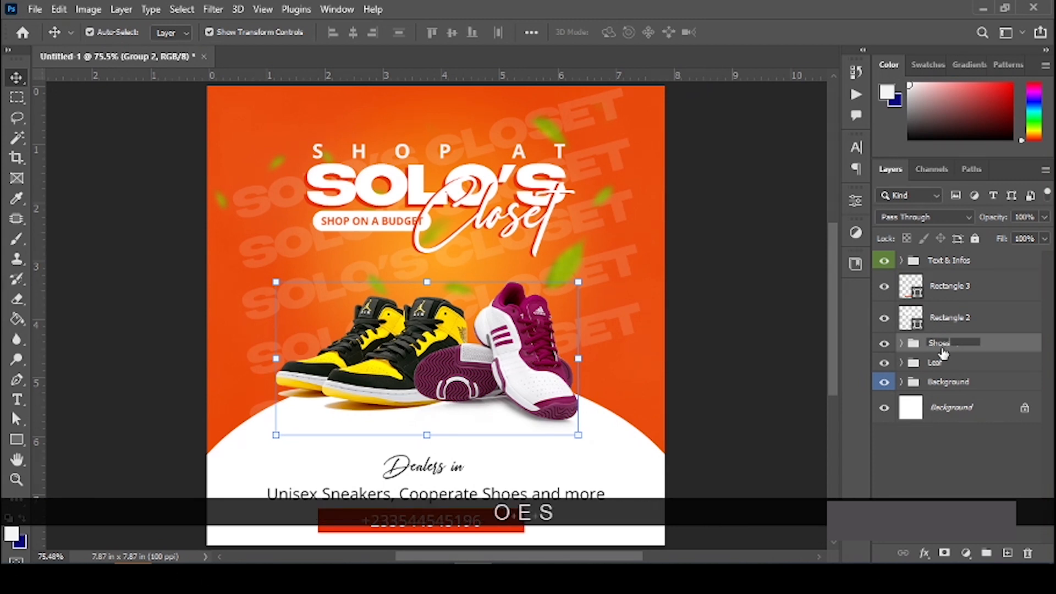
key("Return")
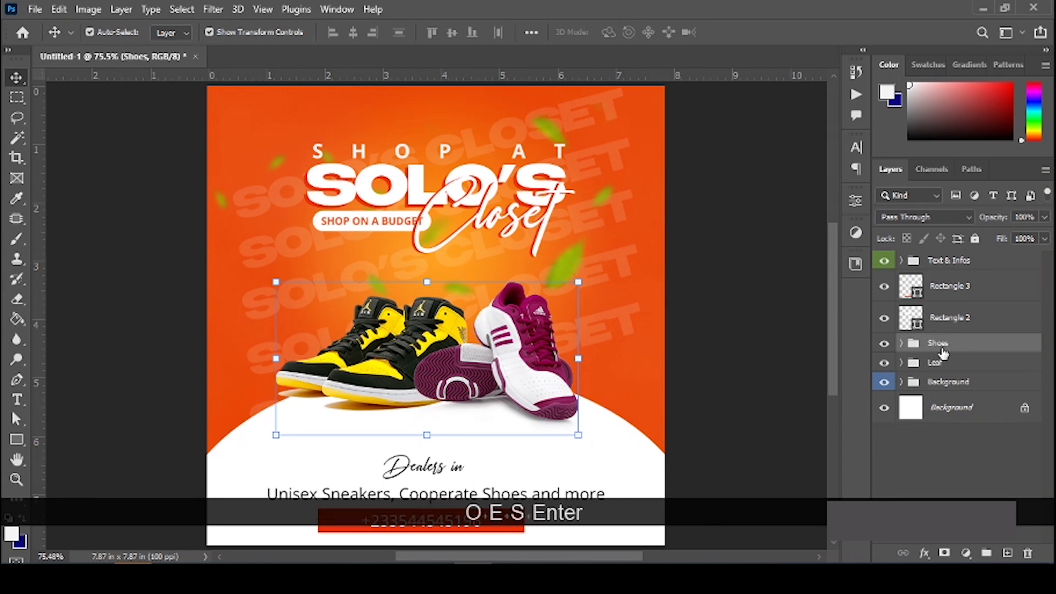
Step: Give the Shoes group an orange label, then select Rectangle 2 and Rectangle 3
right_click(977, 346)
left_click(874, 507)
right_click(935, 344)
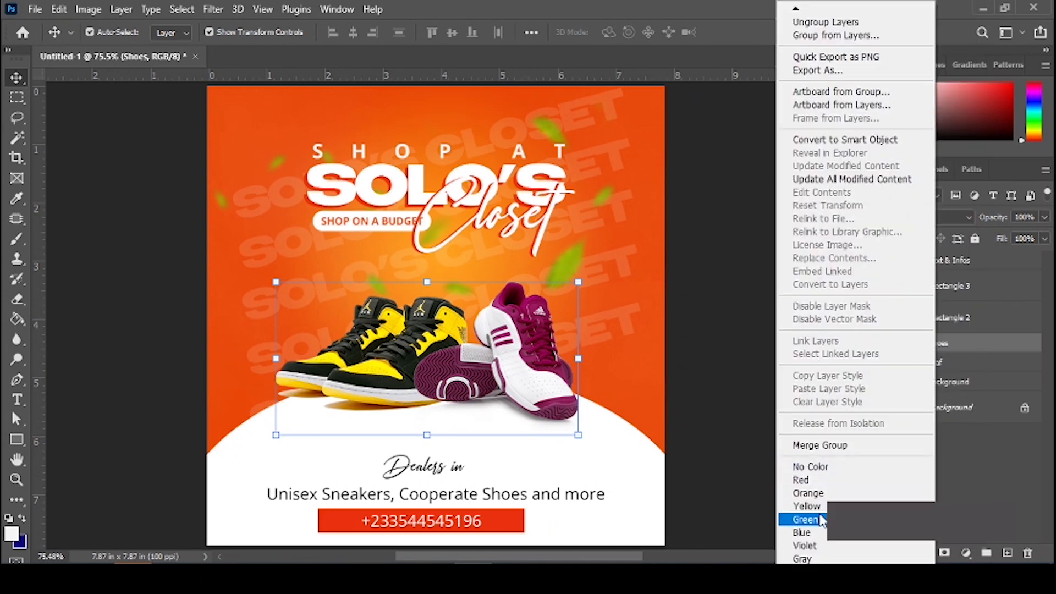
left_click(823, 497)
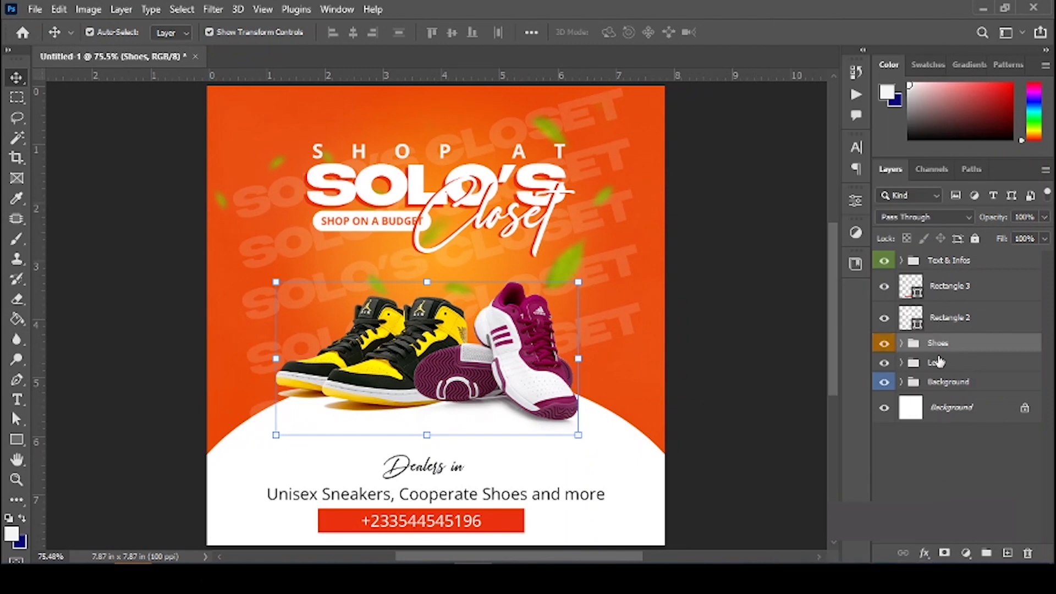
left_click(970, 317)
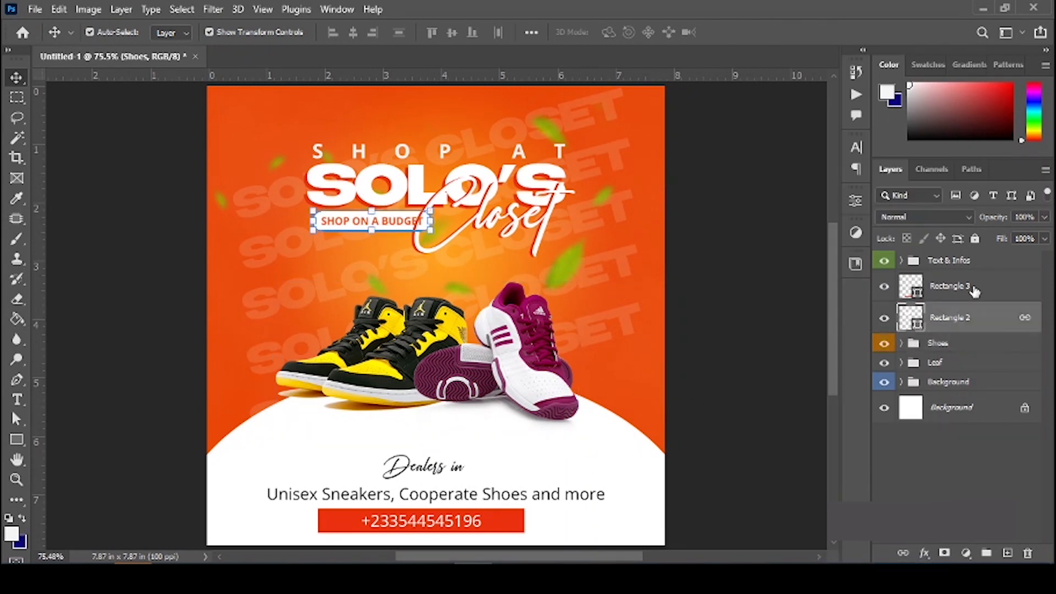
left_click(971, 289, "shift")
Step: Group Rectangle 2 and Rectangle 3 as Shapes with No Color label, then deselect all layers
key("ctrl+g")
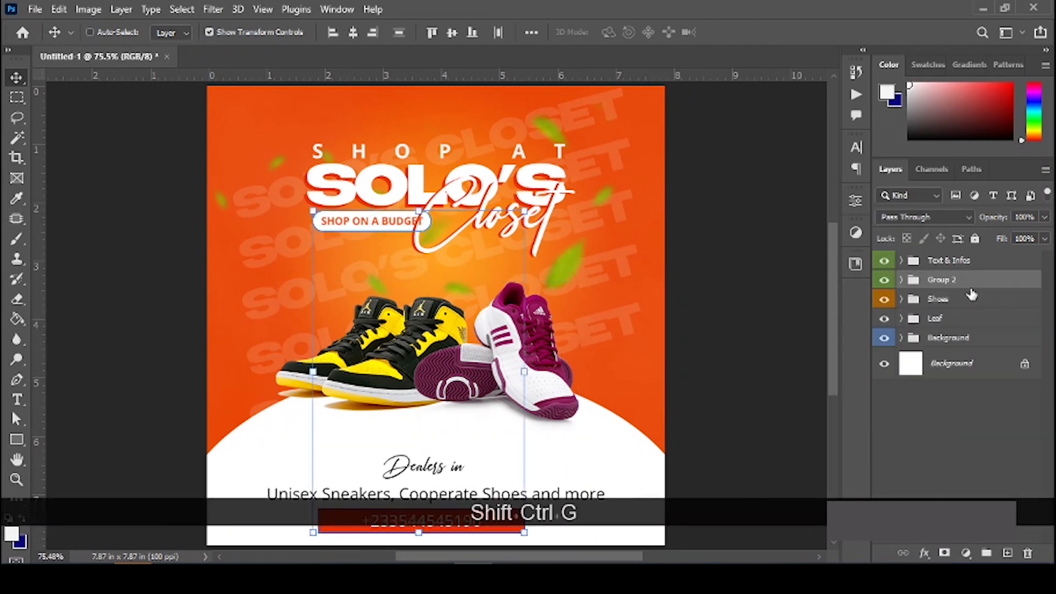
double_click(945, 281)
type("Shapes")
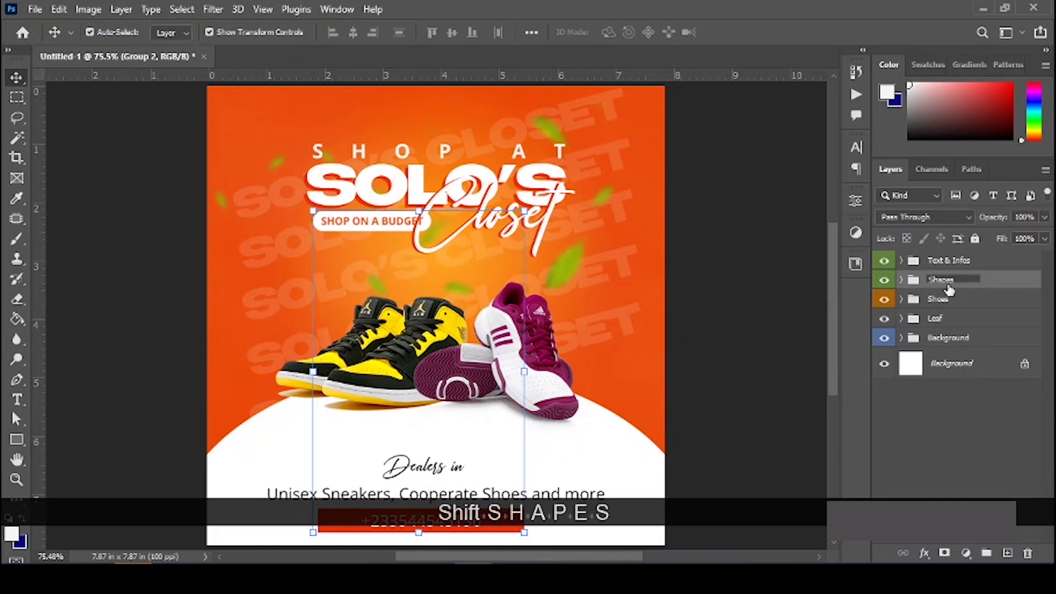
key("Return")
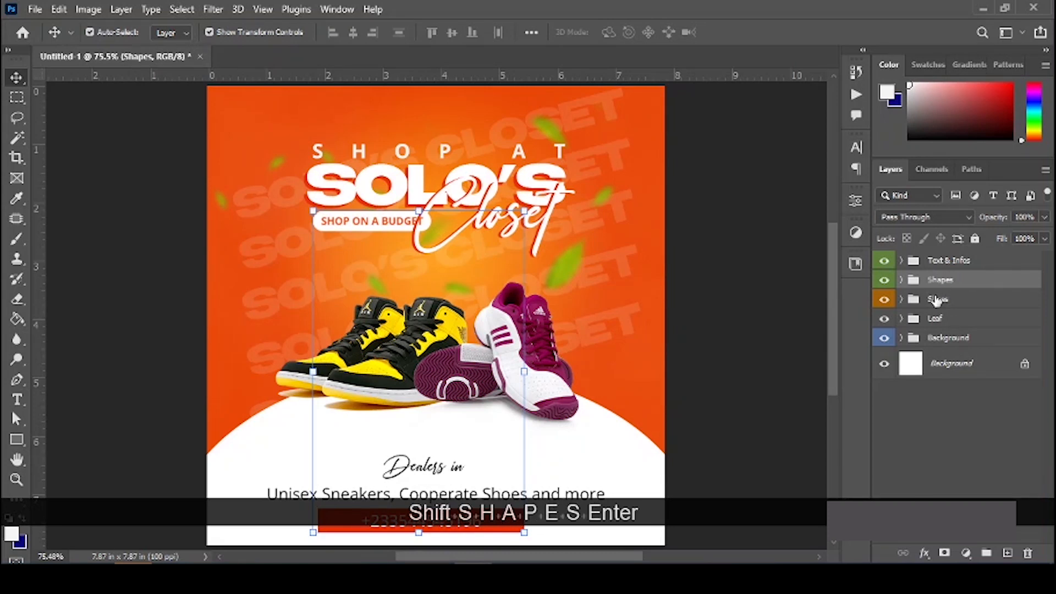
right_click(943, 282)
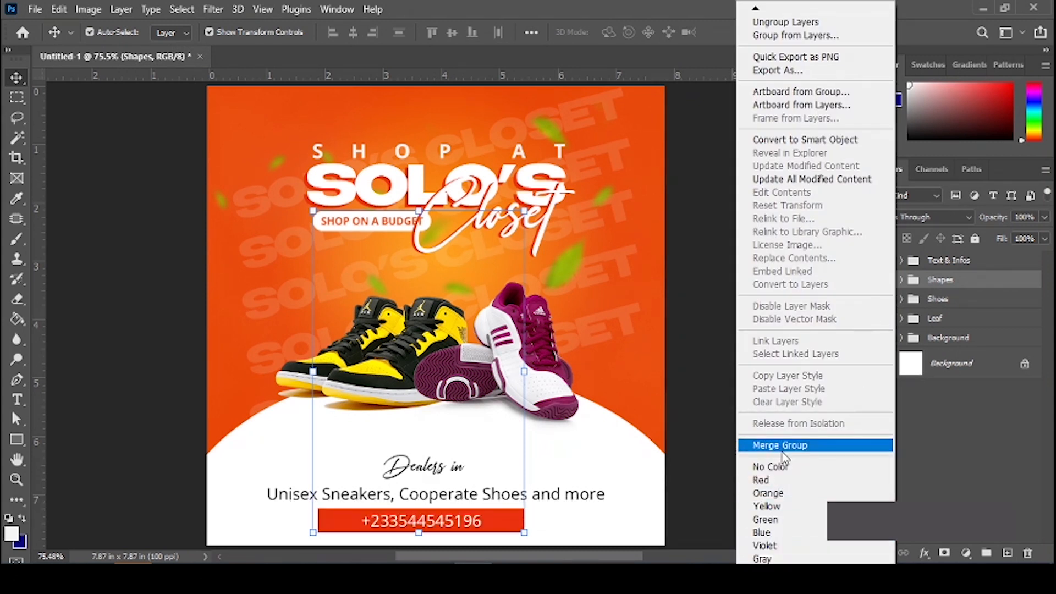
left_click(770, 466)
left_click(761, 368)
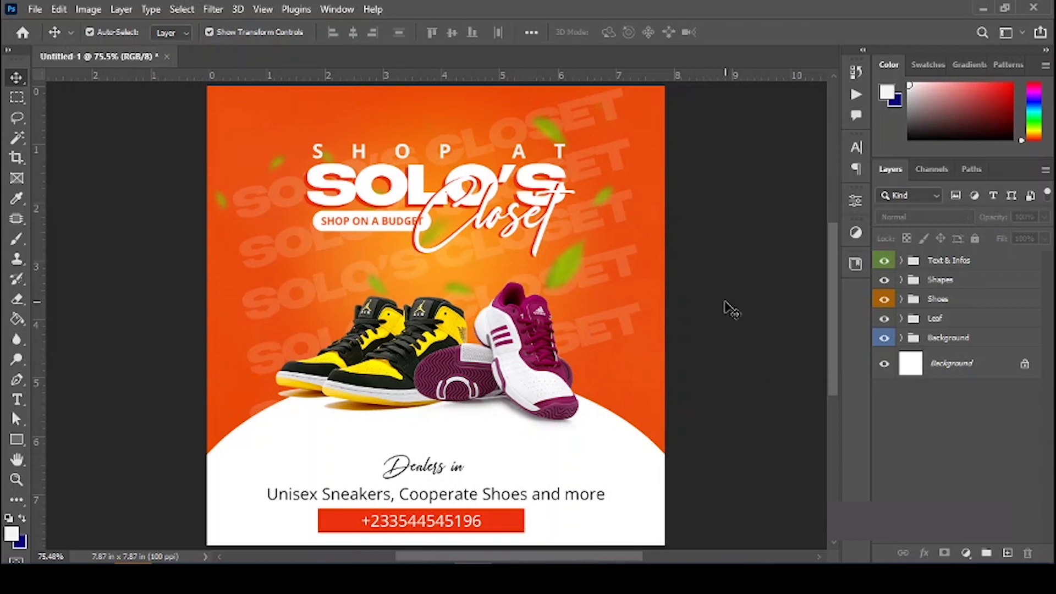
Step: Select SHOP AT, both SOLO'S, both Closet, SHOP ON A BUDGET and Rectangle 2 together
left_click(362, 160)
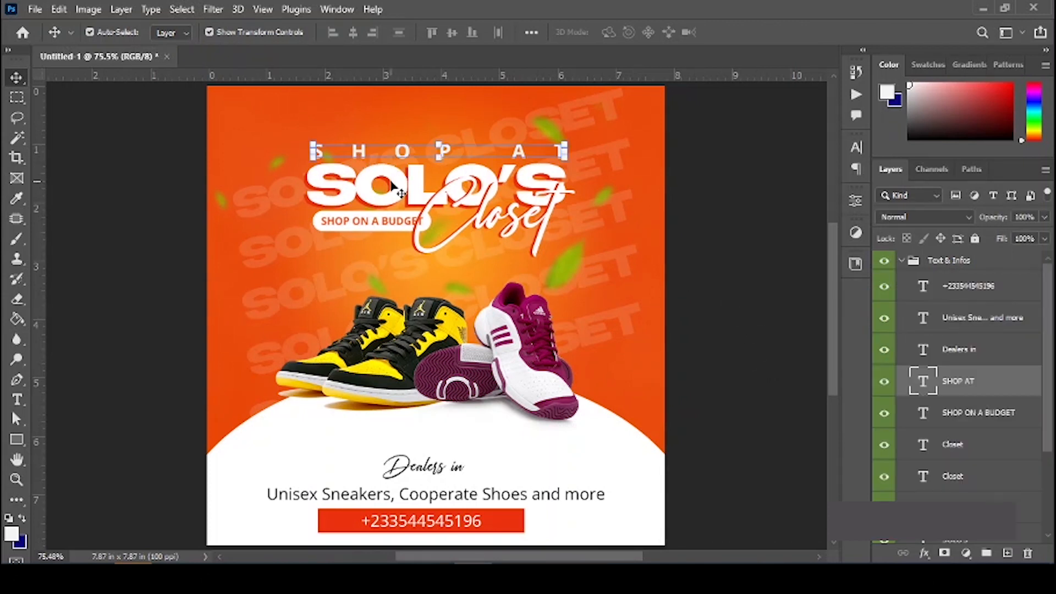
left_click(564, 199, "shift")
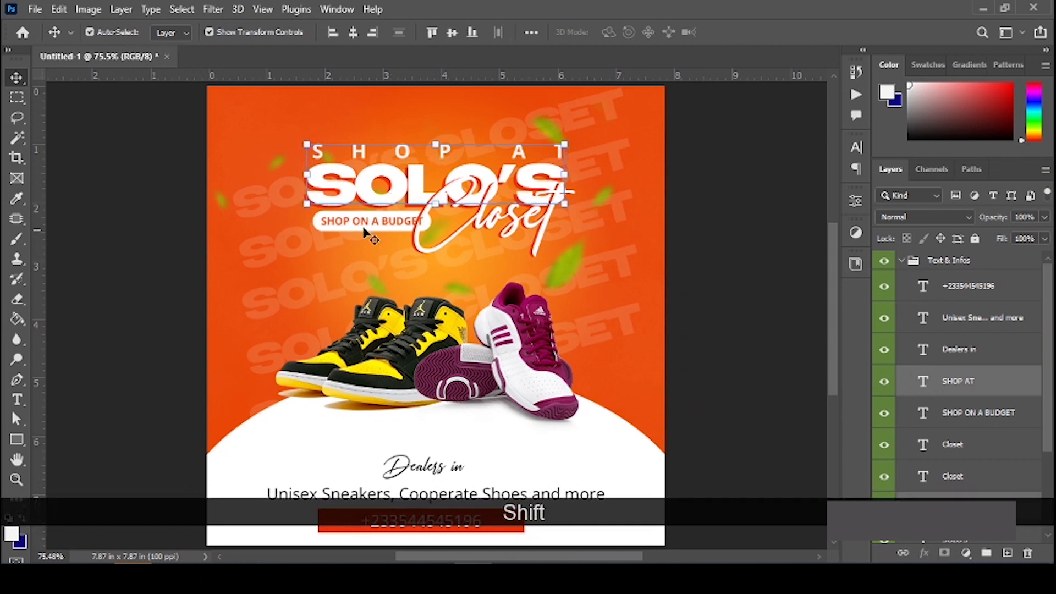
scroll(979, 374, "down", 2)
scroll(978, 438, "down", 2)
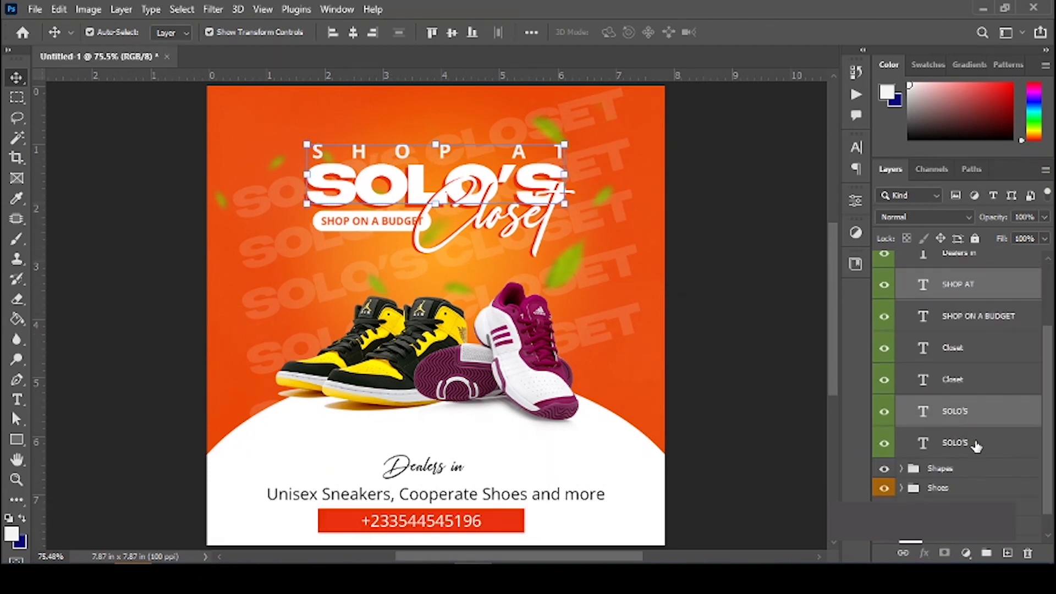
key("ctrl")
left_click(973, 446, "ctrl")
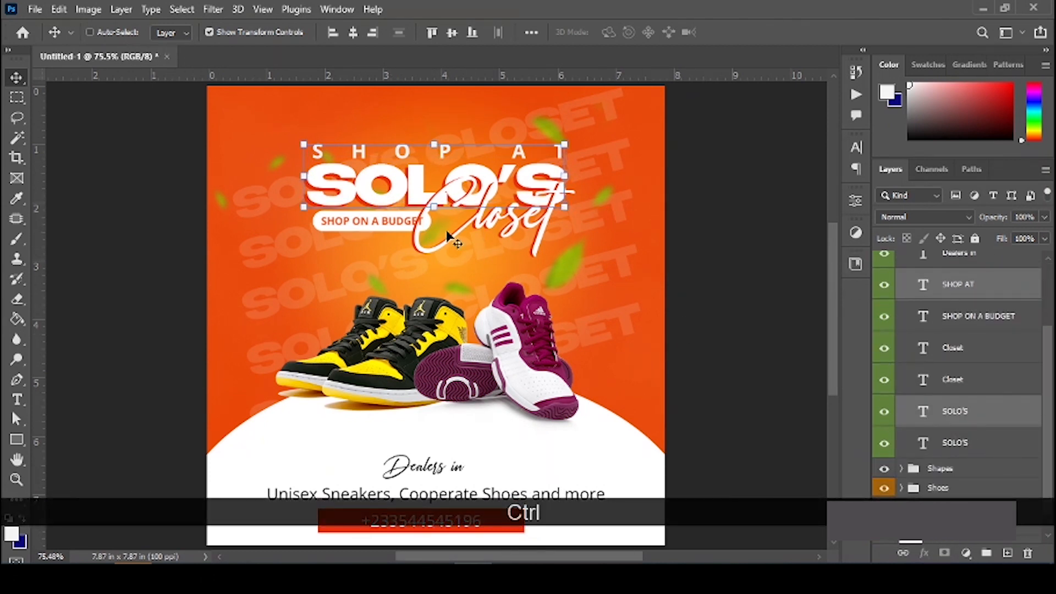
left_click(370, 223, "shift")
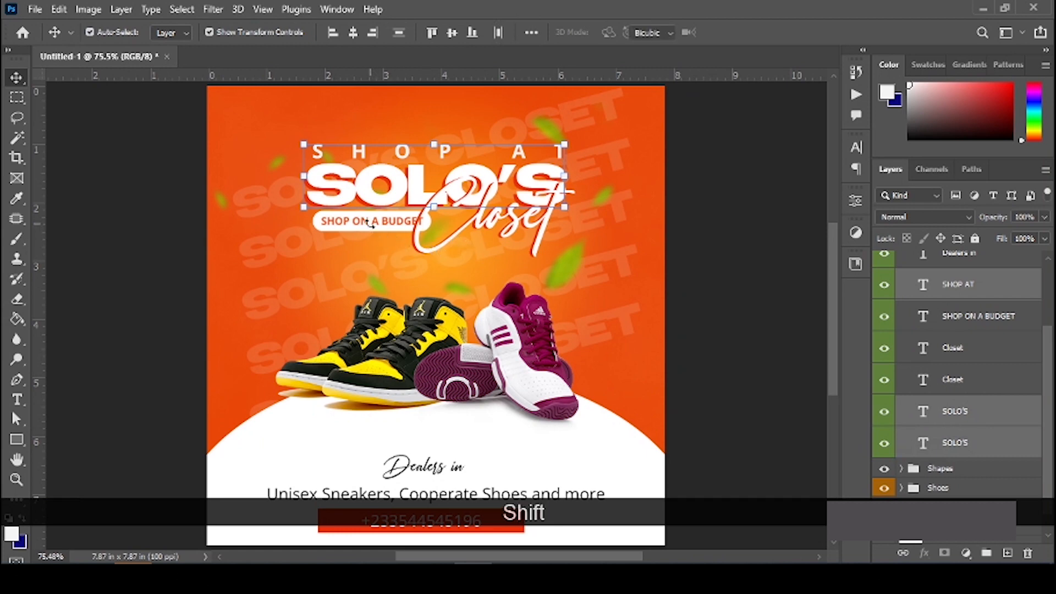
key("Escape")
scroll(399, 181, "up", 4)
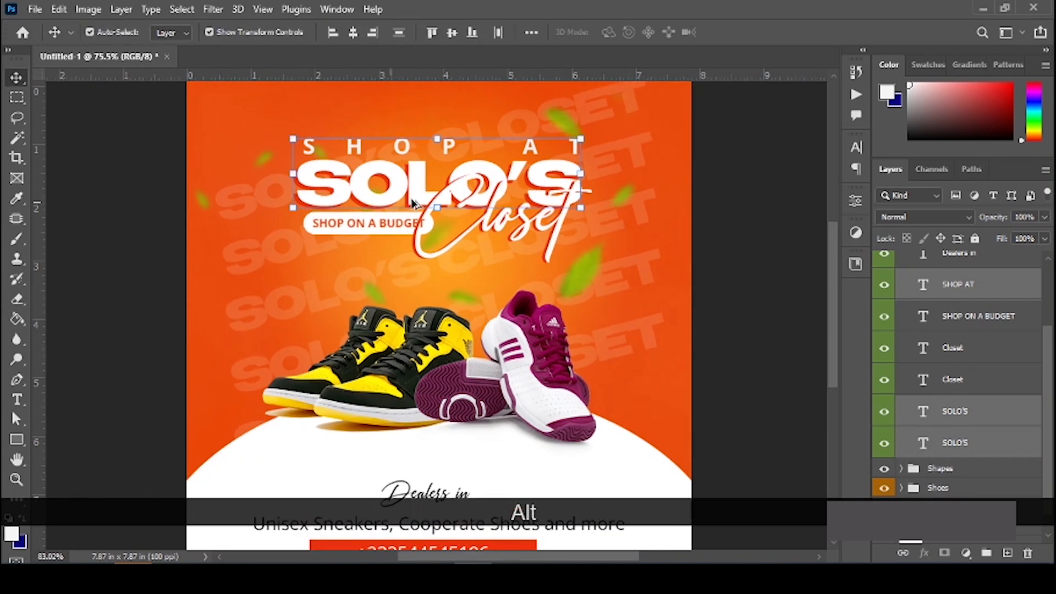
left_click(569, 257, "ctrl+shift")
left_click(960, 380, "ctrl")
left_click(962, 317, "ctrl")
scroll(906, 296, "up", 4)
scroll(906, 296, "down", 5)
scroll(385, 248, "down", 2)
left_click(298, 195, "shift")
scroll(471, 322, "down", 4)
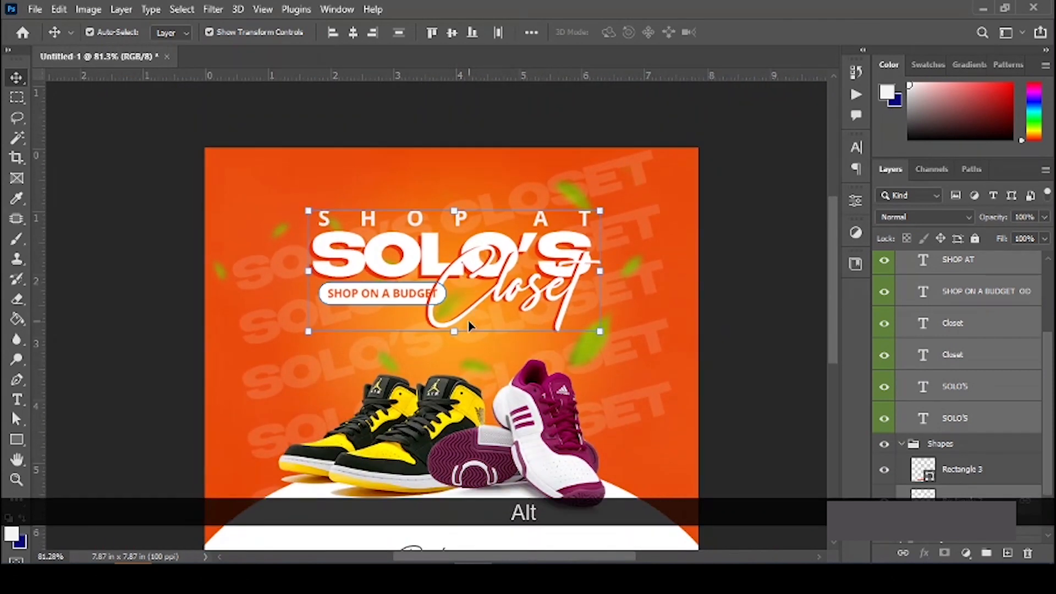
Step: Scale the selected headline block to about 118% and fit the flyer in view
key("ctrl+t")
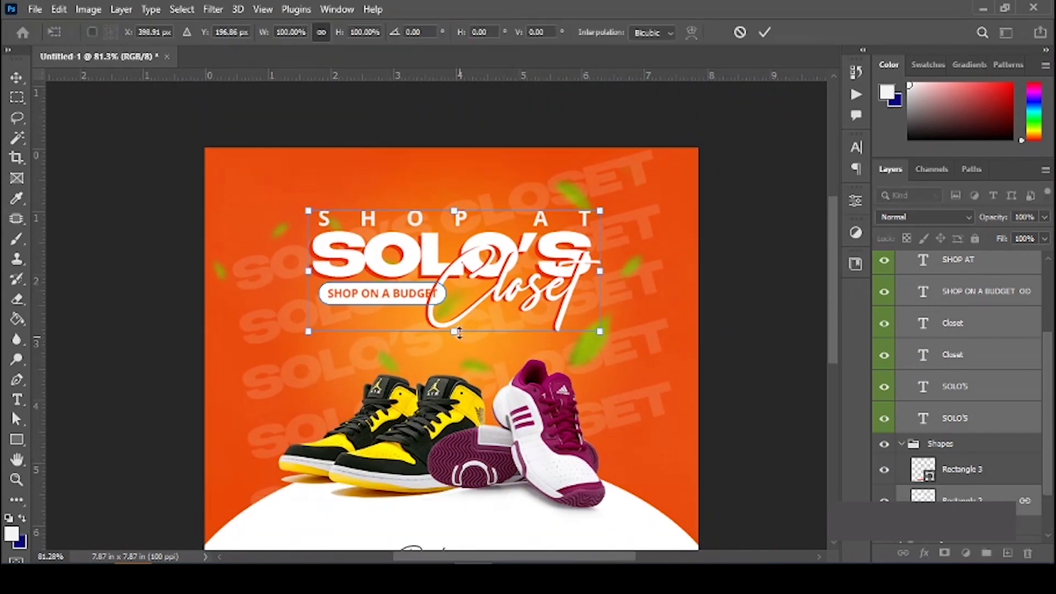
left_click_drag(449, 353, 450, 352)
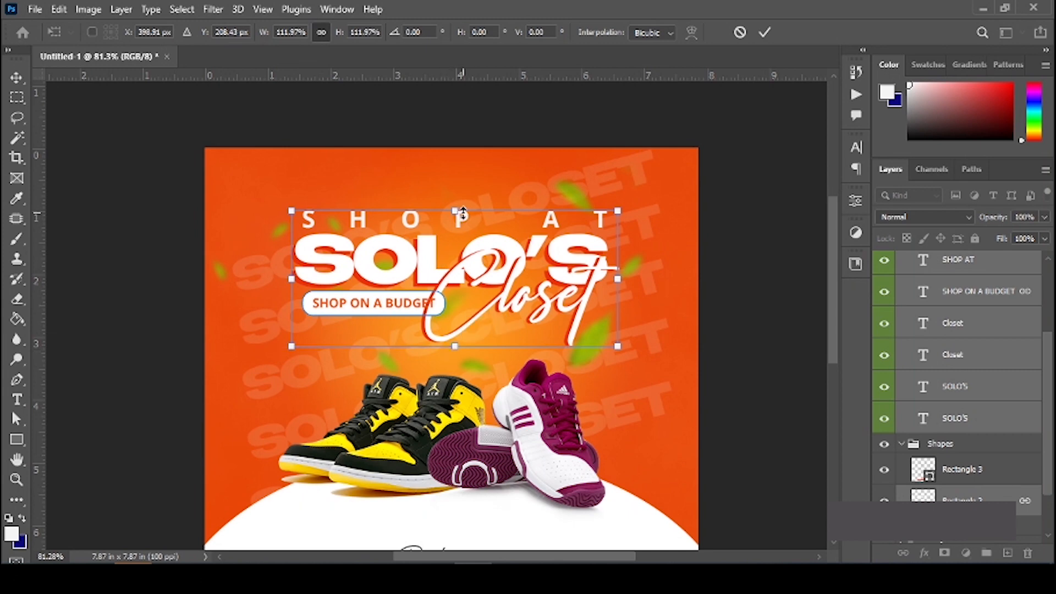
left_click_drag(462, 204, 462, 196)
key("Return")
key("ctrl+0")
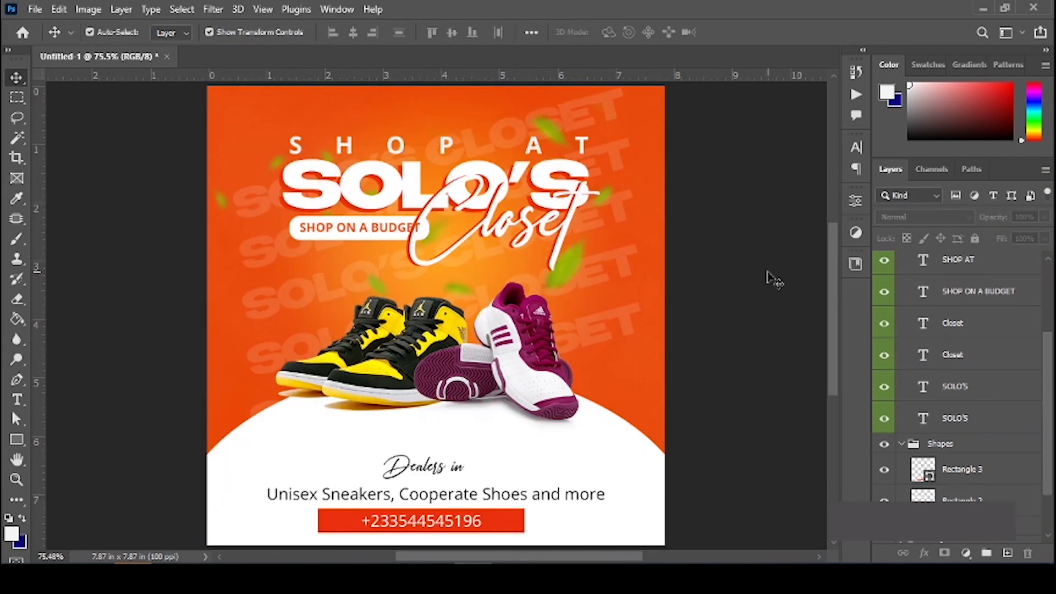